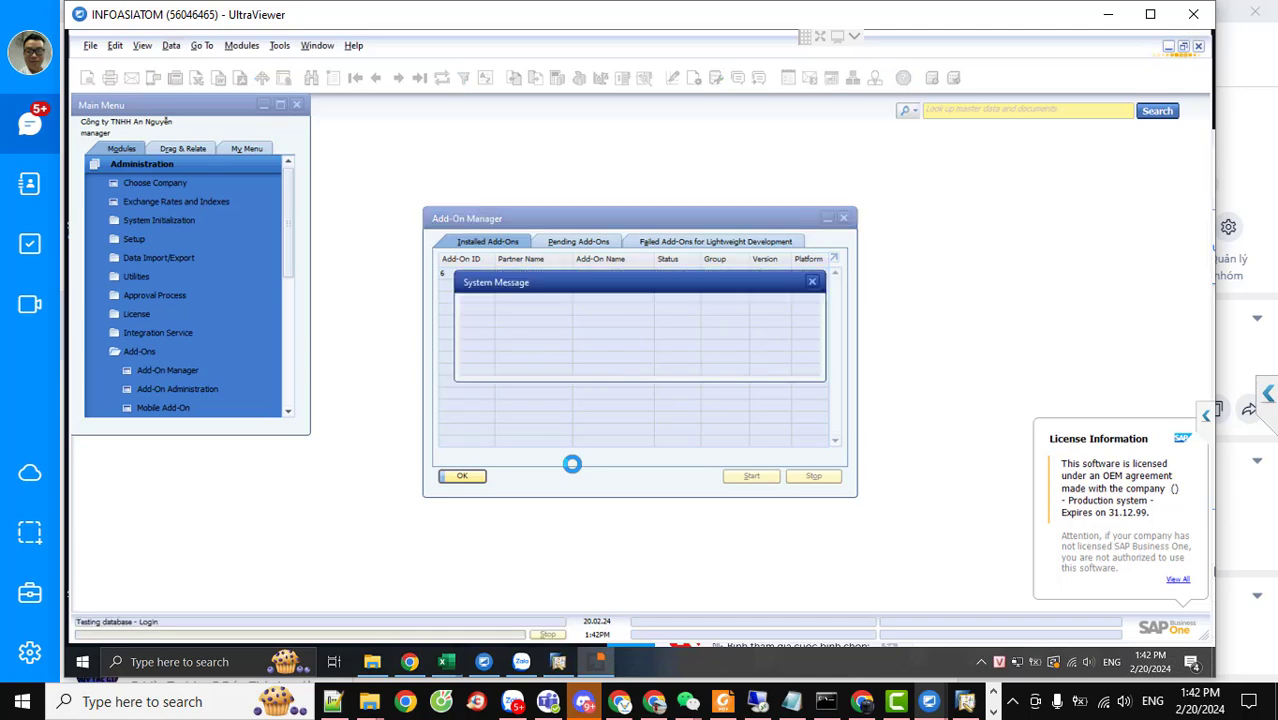
Accept the database update and its follow-up prompt so the beas add-on connects
left_click(479, 368)
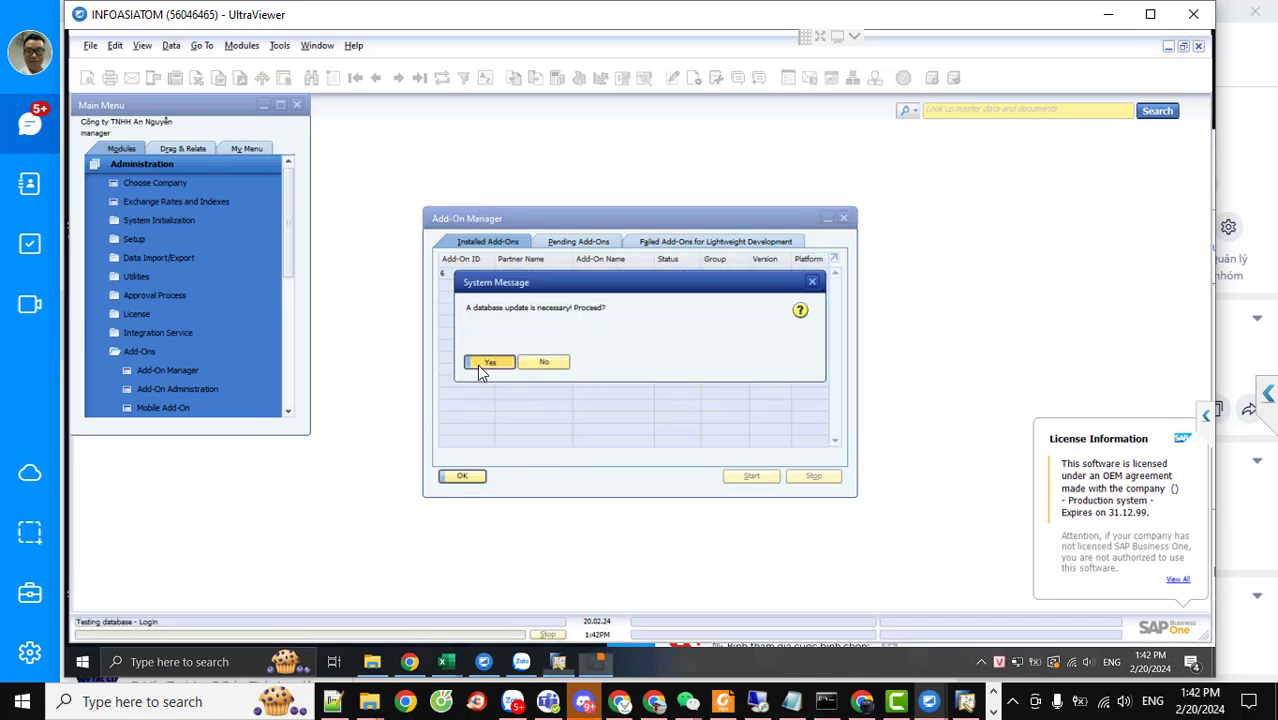
left_click(480, 366)
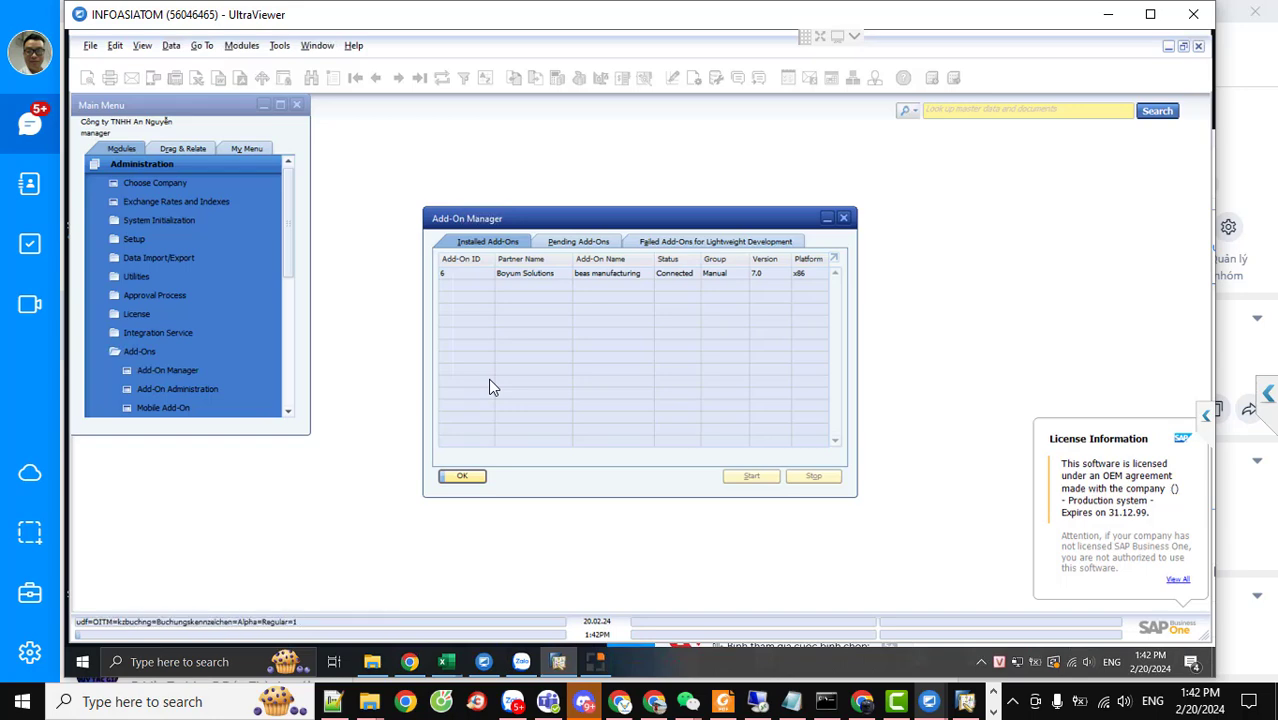
Bring the 3-Import BoM.xlsx workbook forward and scroll through the Chú thích field descriptions
mouse_move(897, 707)
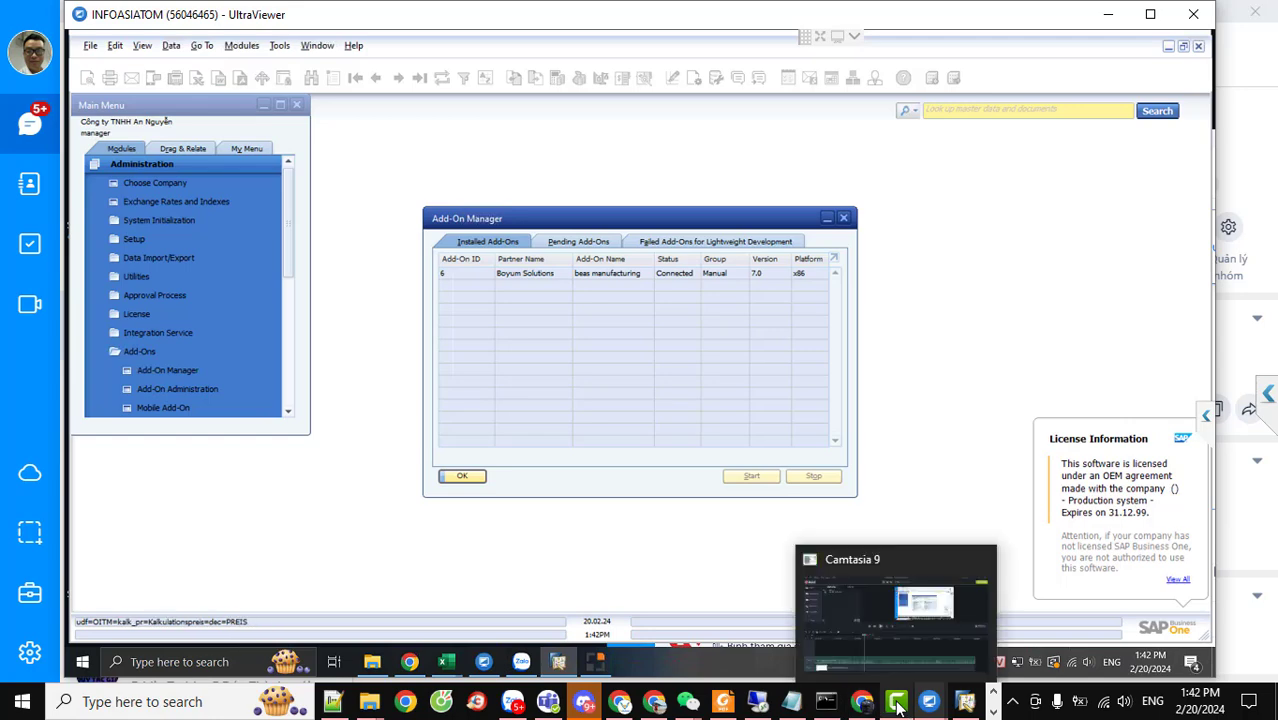
mouse_move(445, 665)
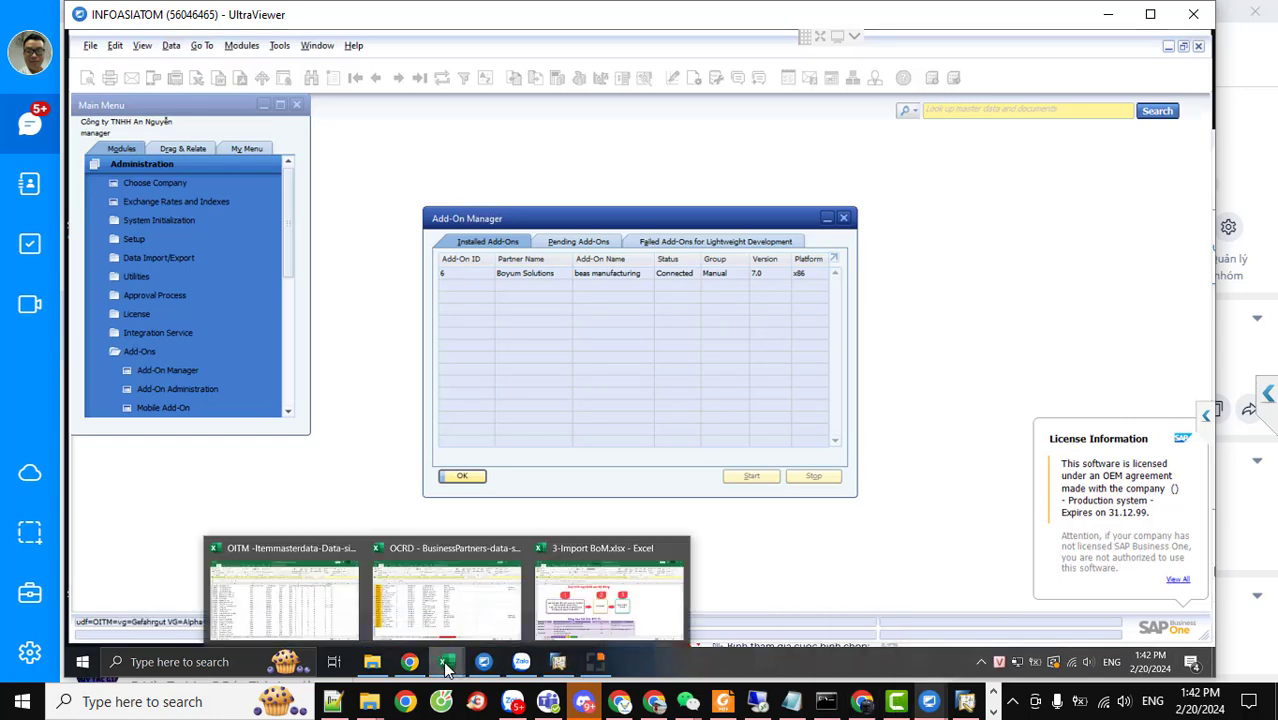
left_click(610, 592)
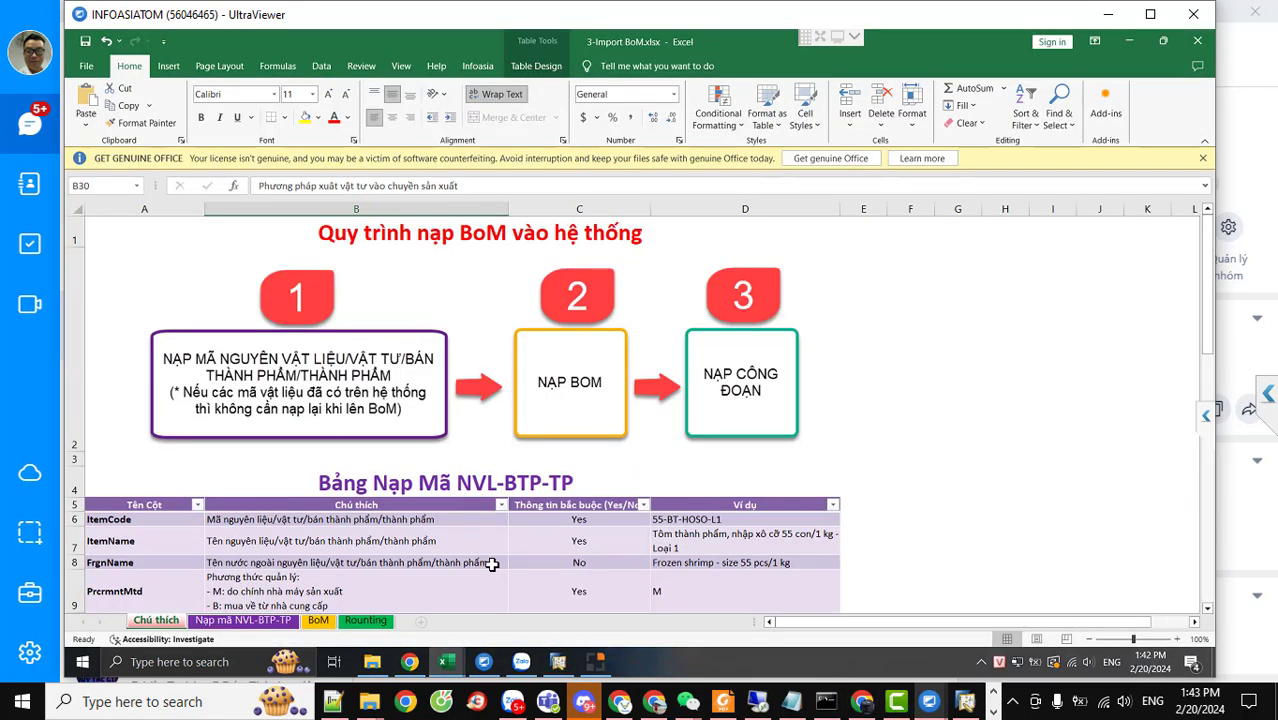
scroll(382, 521, "down", 1)
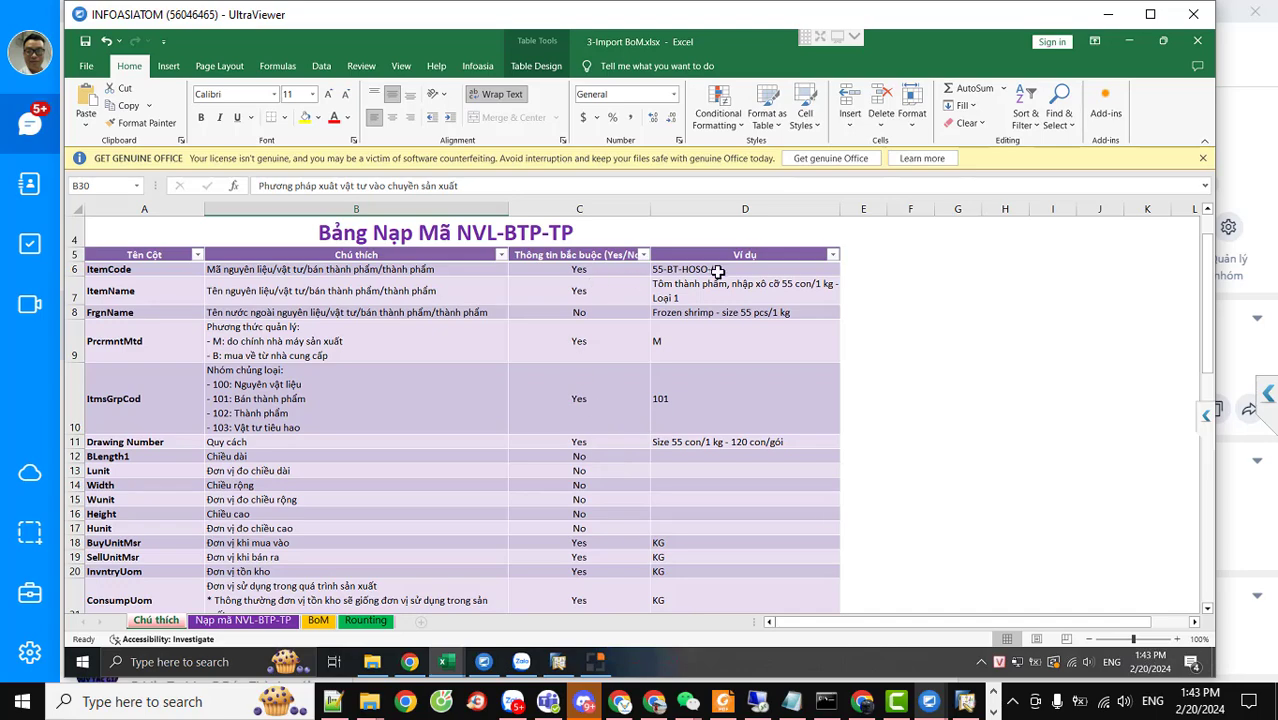
scroll(628, 457, "down", 5)
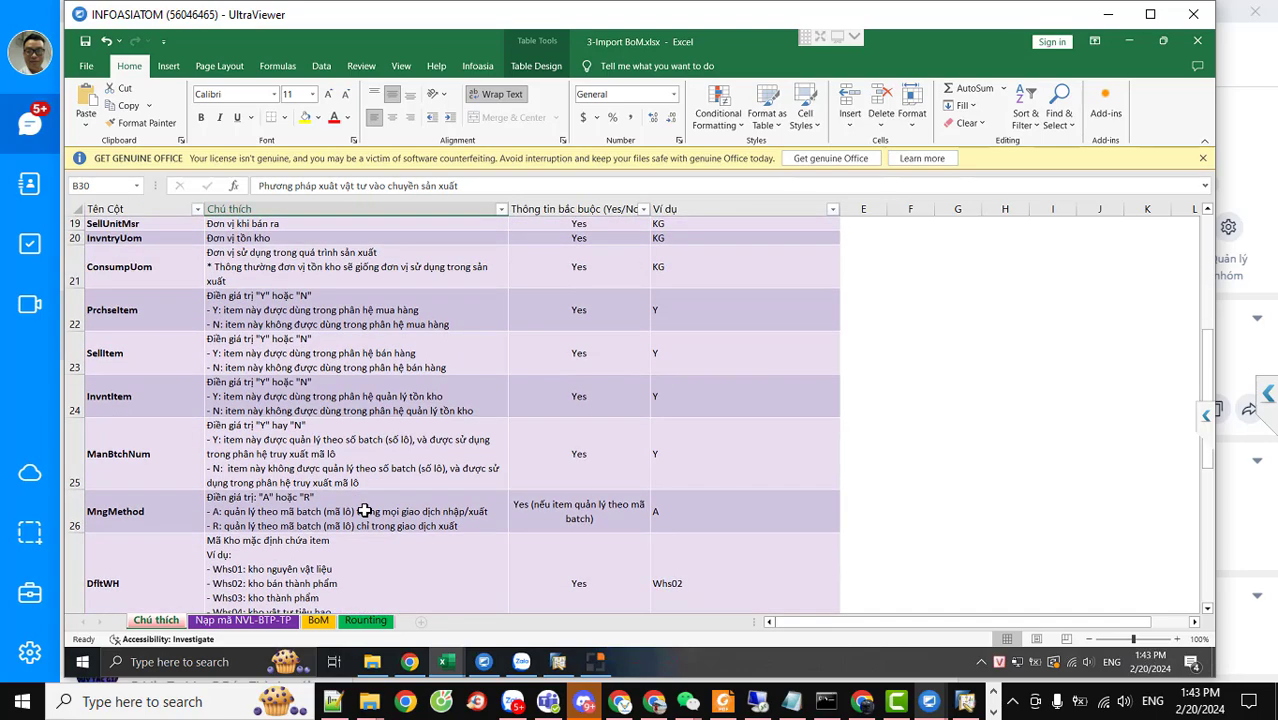
scroll(365, 511, "up", 6)
scroll(365, 511, "down", 5)
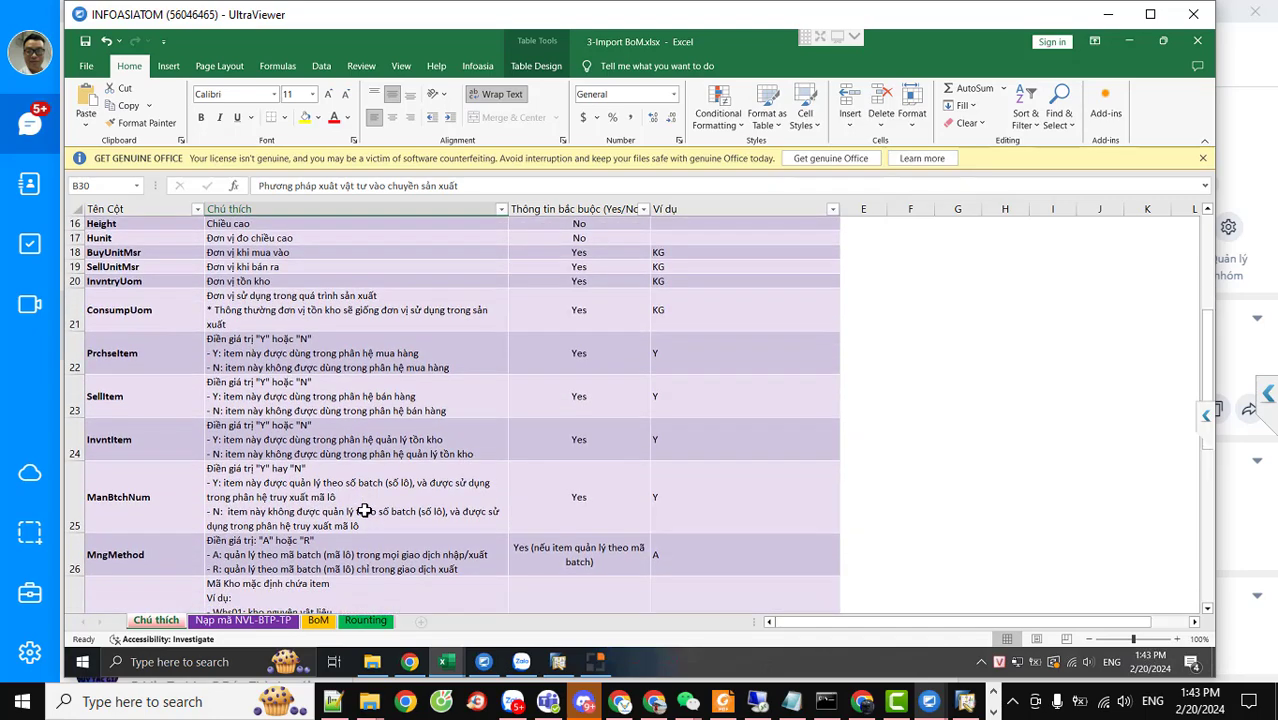
scroll(358, 512, "up", 1)
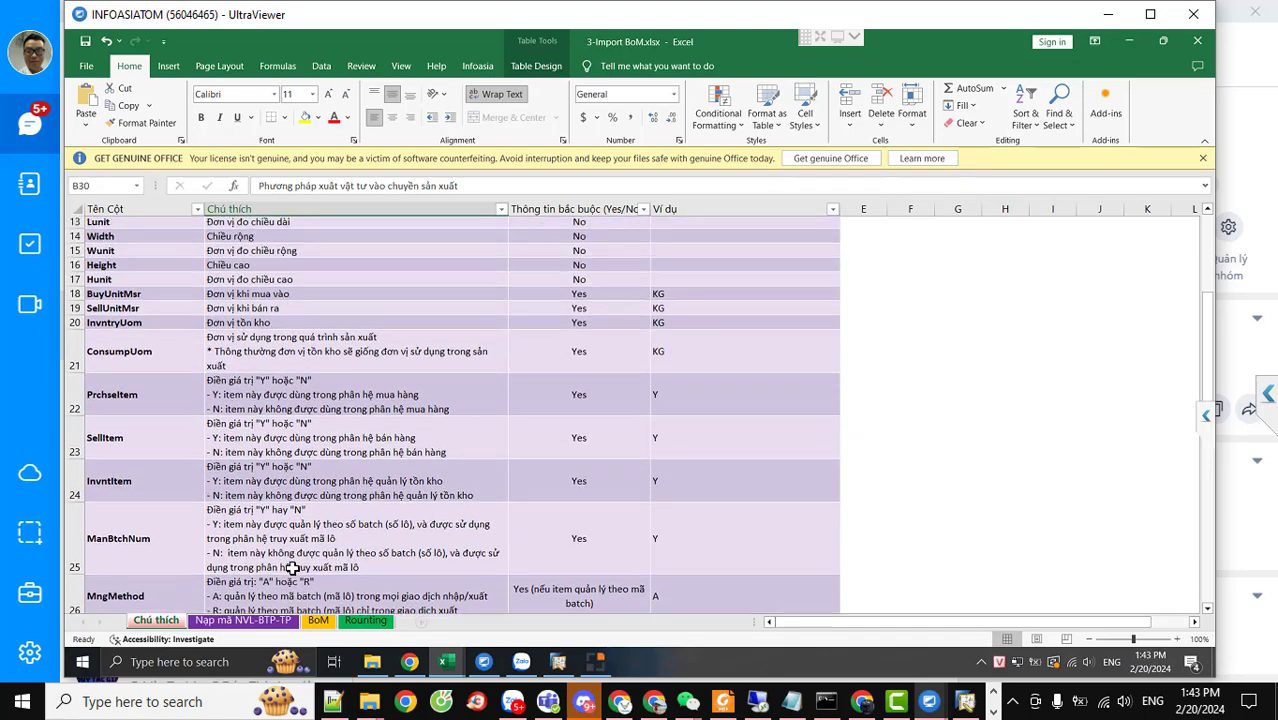
Check the KG unit in M14 on the Nạp mã NVL-BTP-TP sheet, then view the BoM sheet
left_click(251, 624)
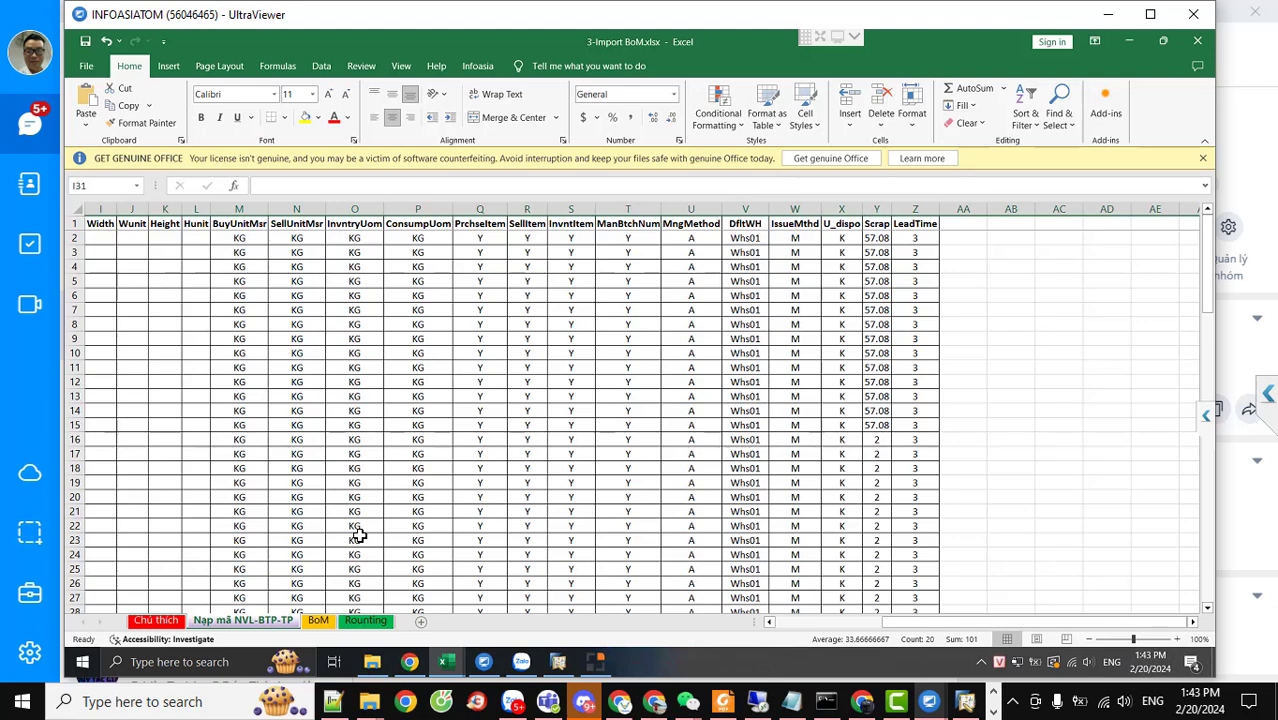
left_click(239, 410)
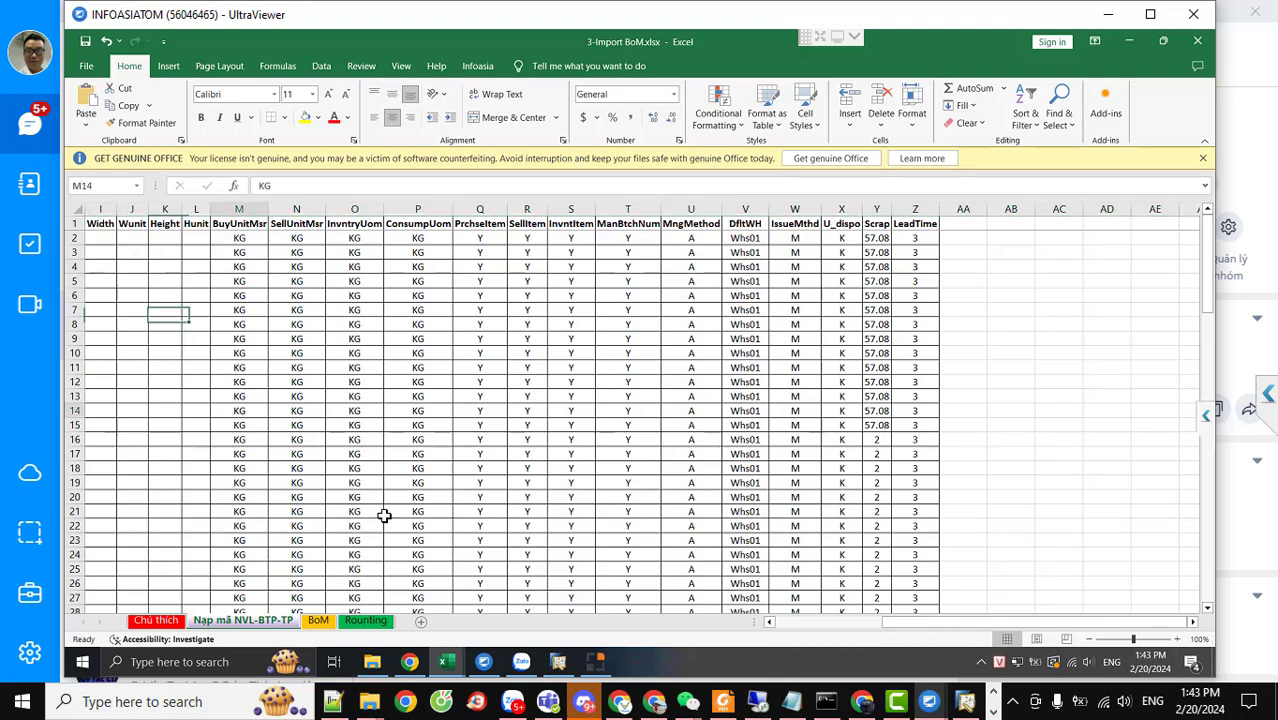
left_click_drag(906, 617, 731, 651)
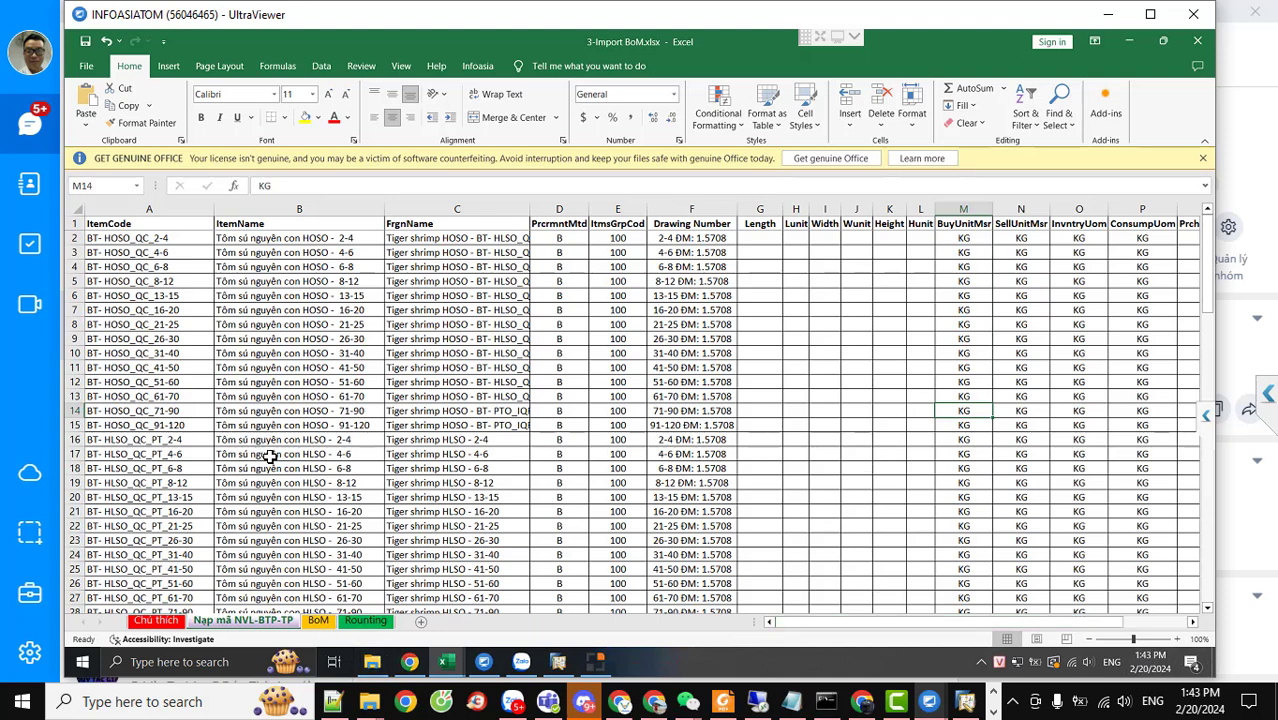
left_click(318, 622)
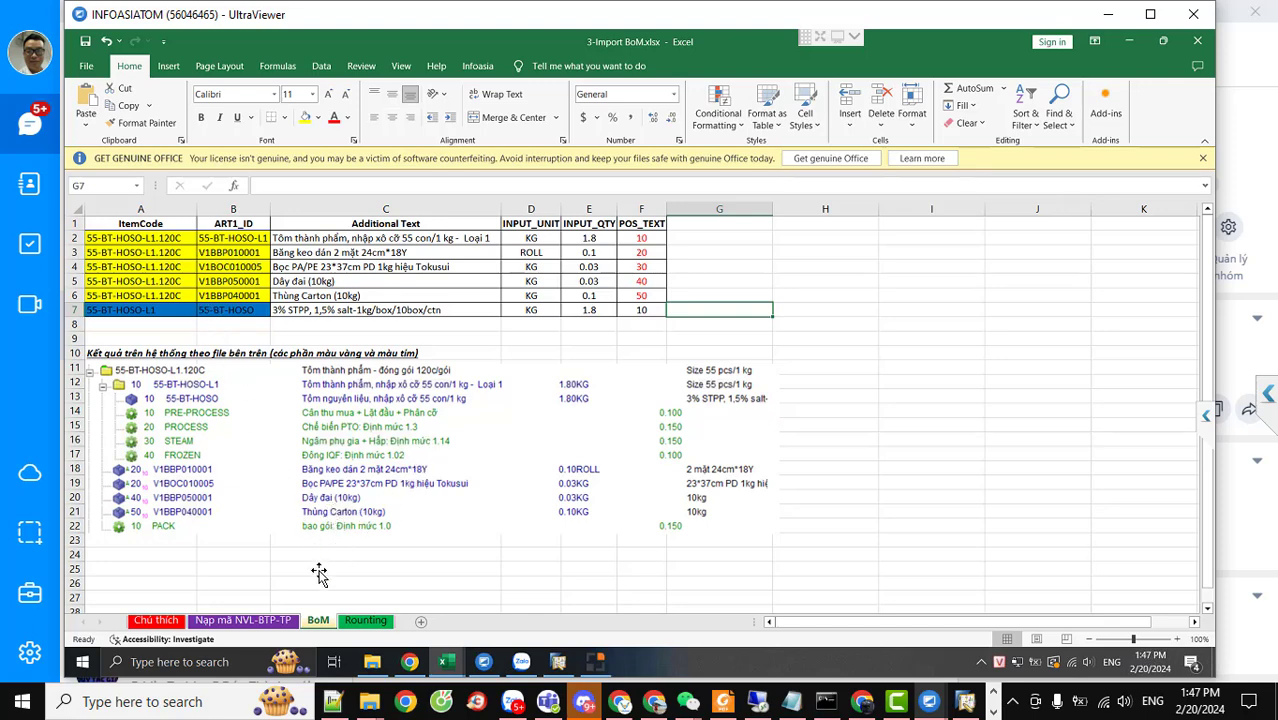
Compare the Rounting and BoM sheets, then return to the Nạp mã NVL-BTP-TP item codes
left_click(366, 622)
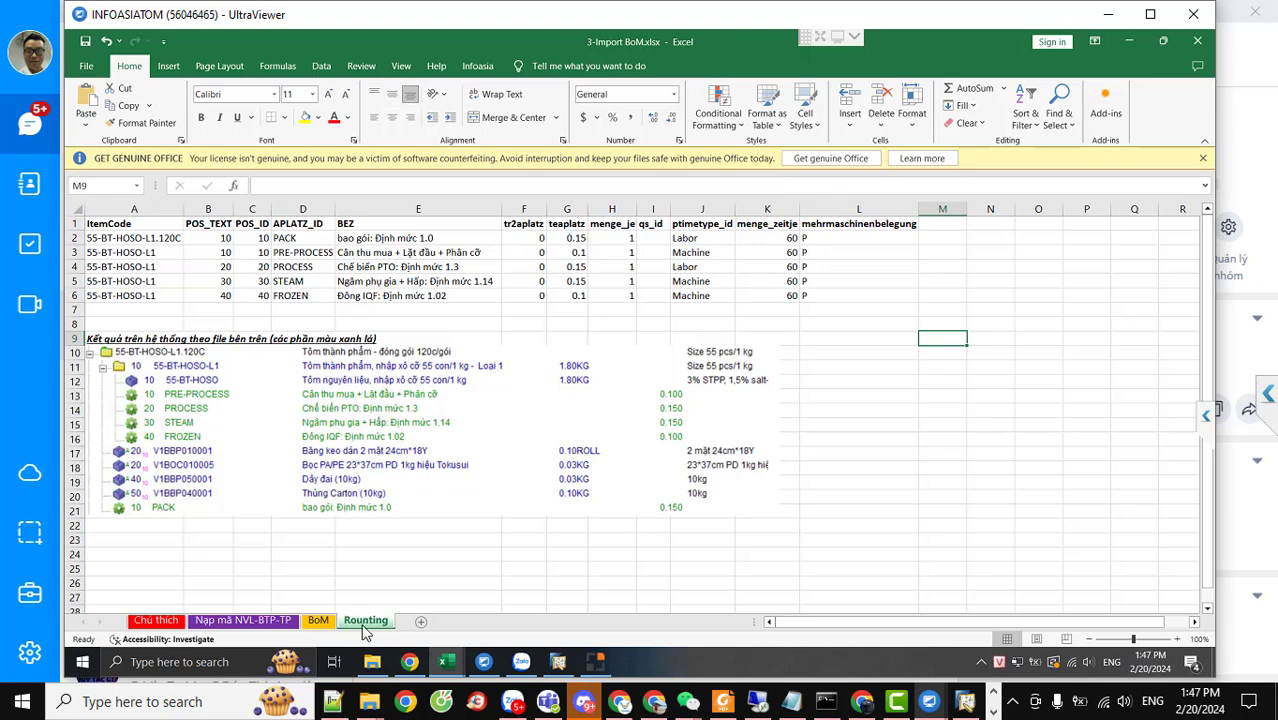
left_click(317, 621)
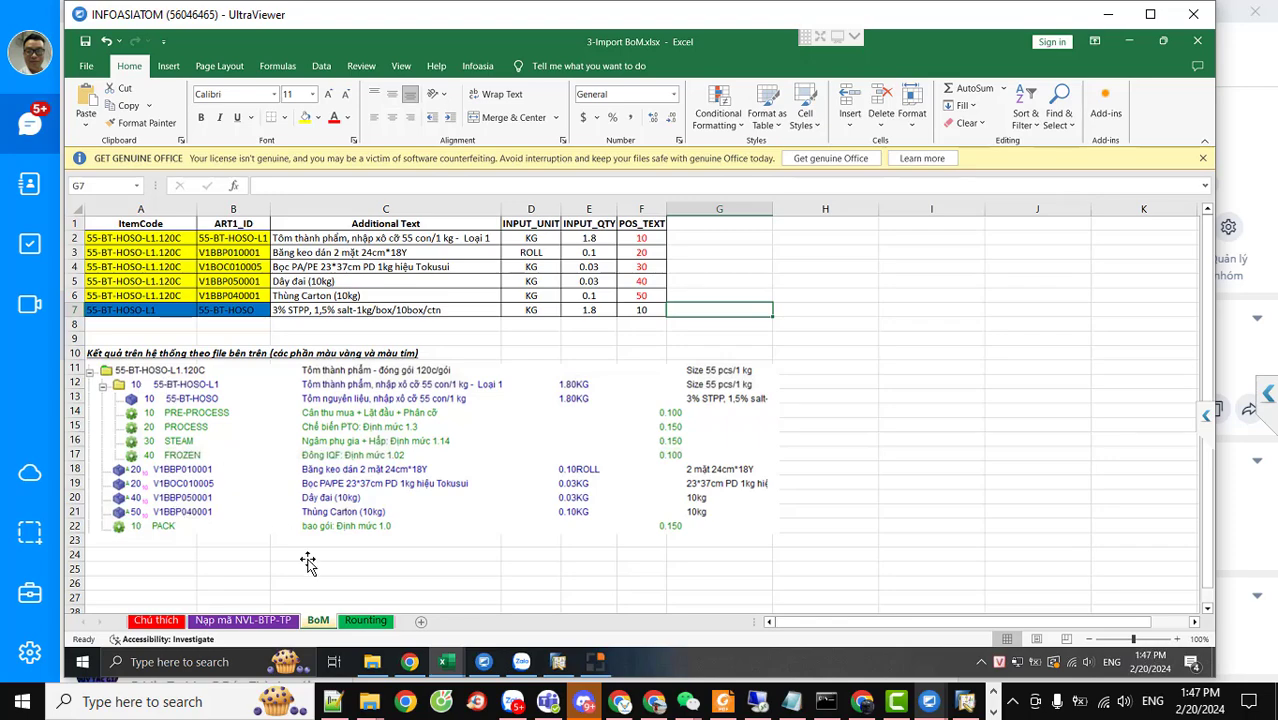
left_click(368, 623)
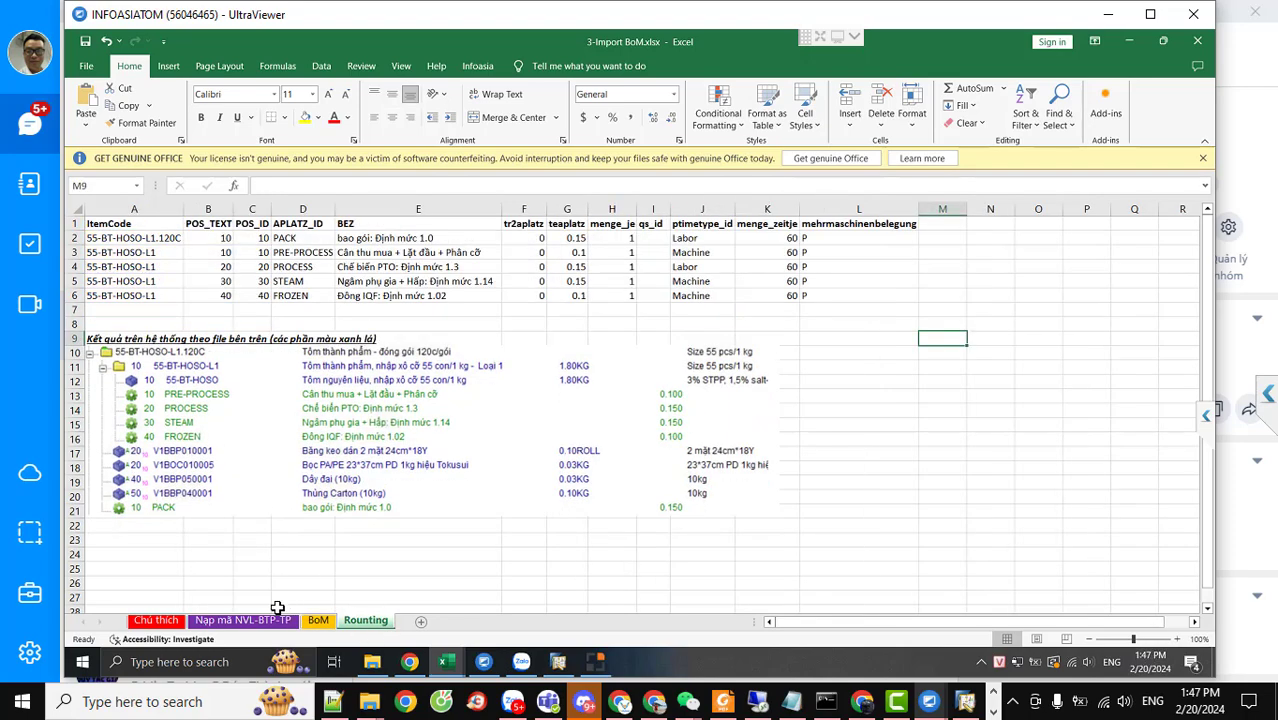
left_click(233, 622)
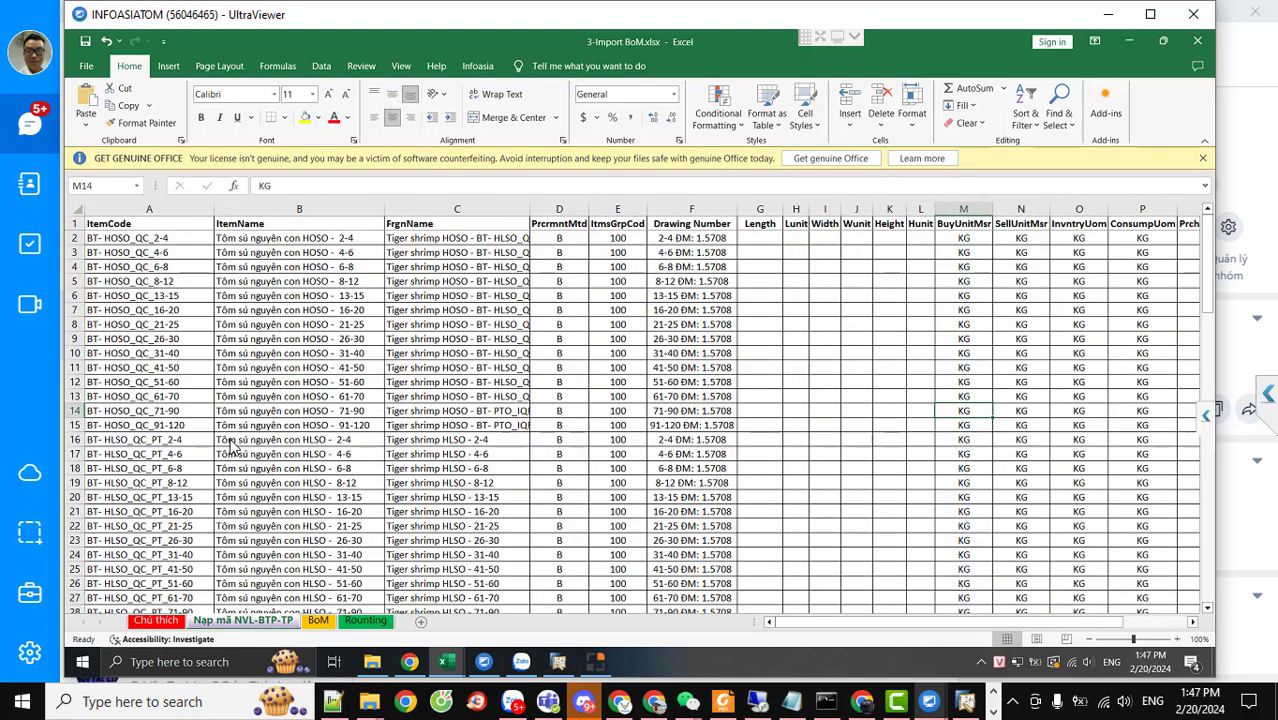
Copy item code BT- HOSO_QC_2-4 from cell A2 and scroll the item list
left_click(146, 238)
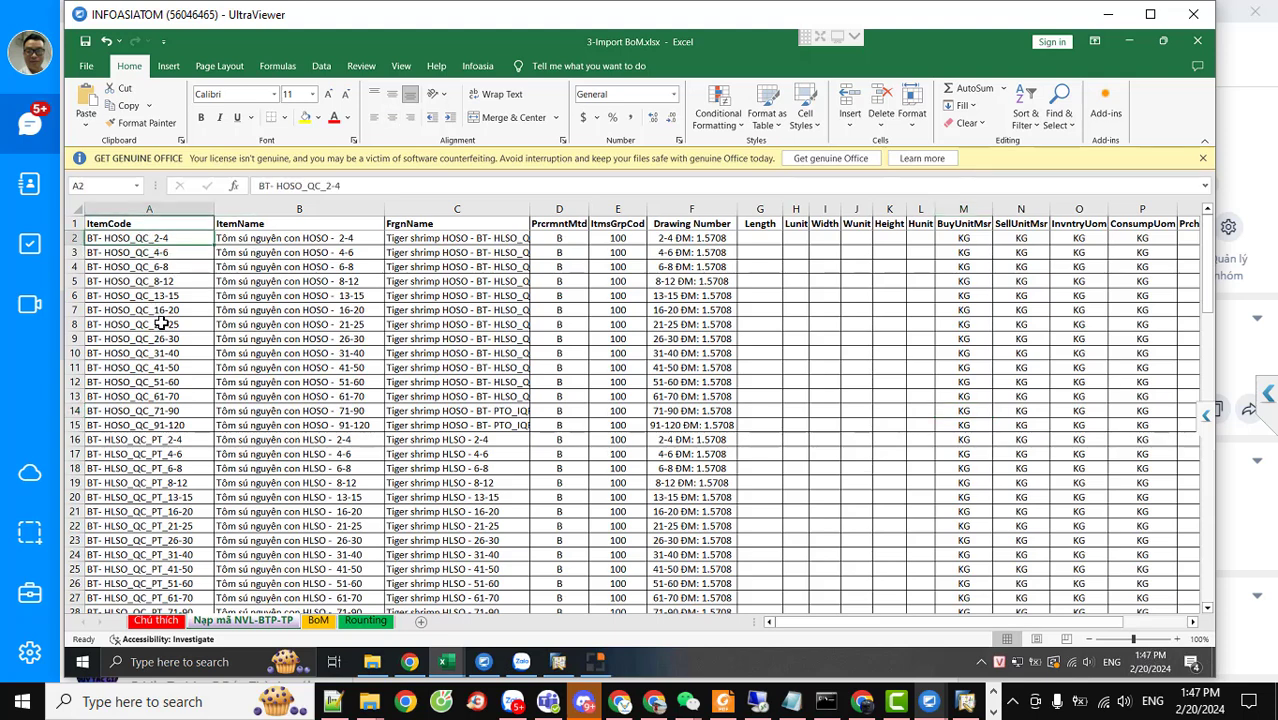
key("ctrl+c")
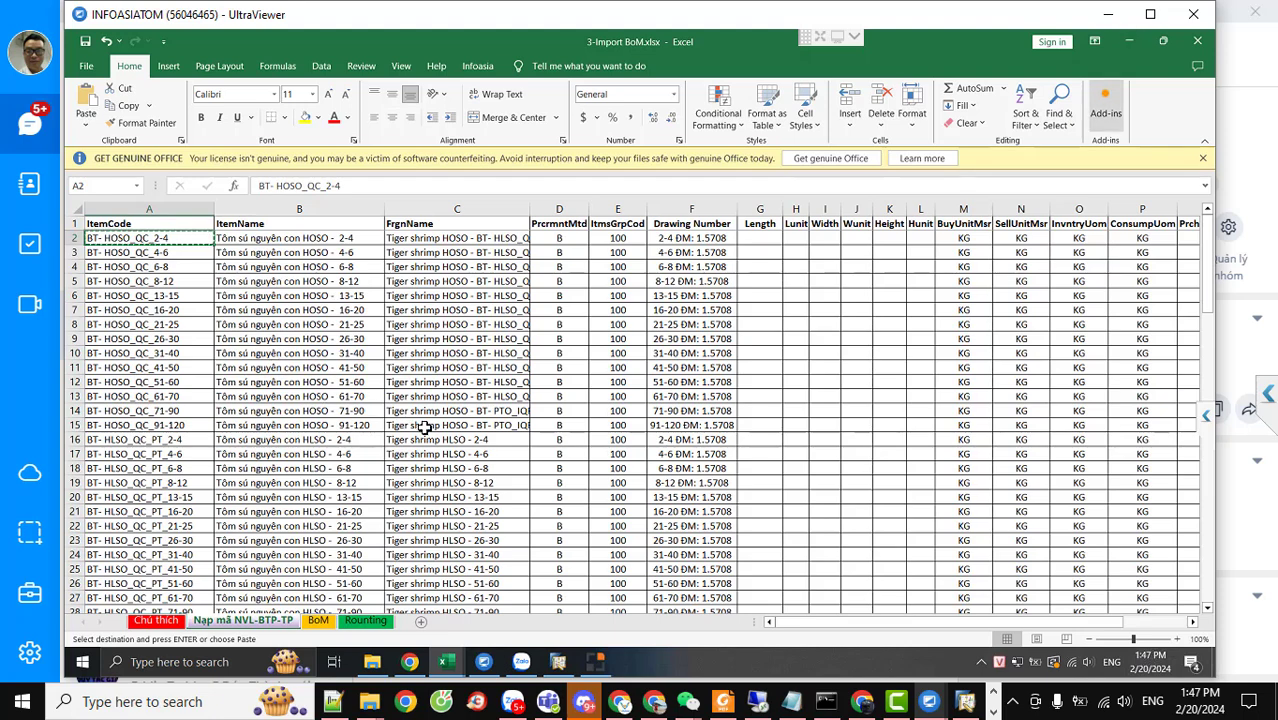
scroll(573, 391, "down", 3)
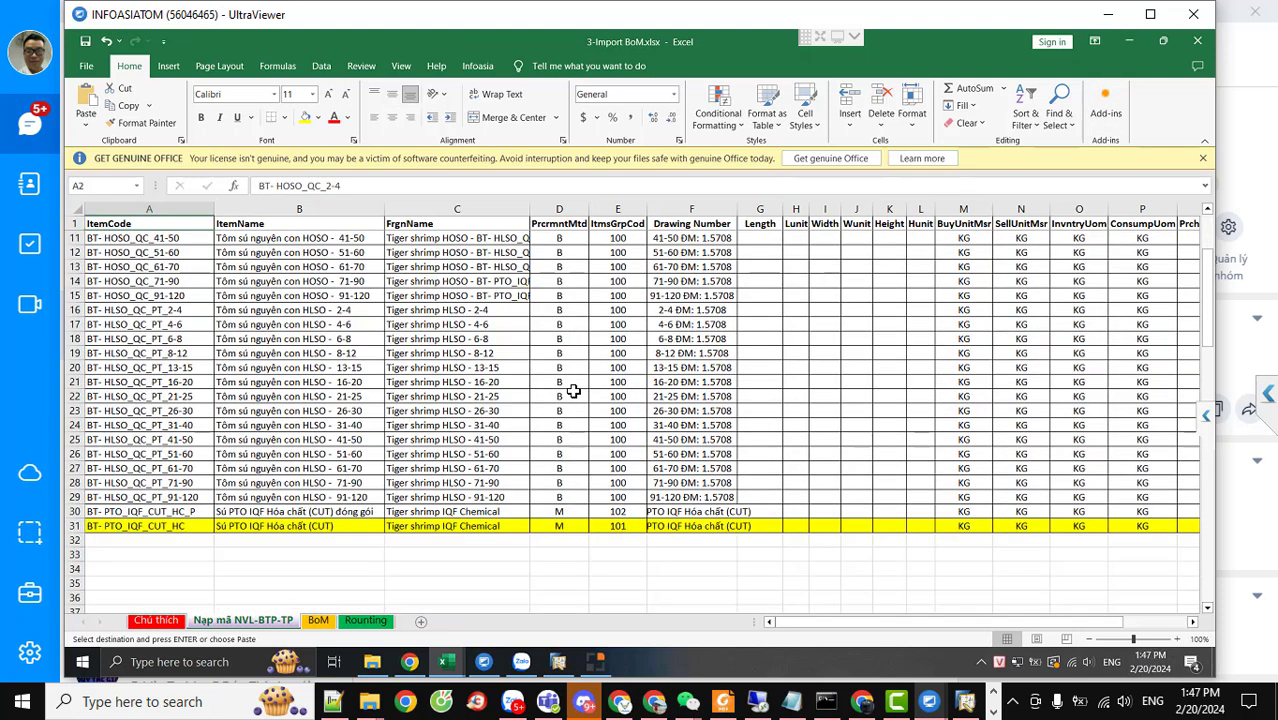
scroll(573, 391, "up", 1)
scroll(573, 391, "down", 1)
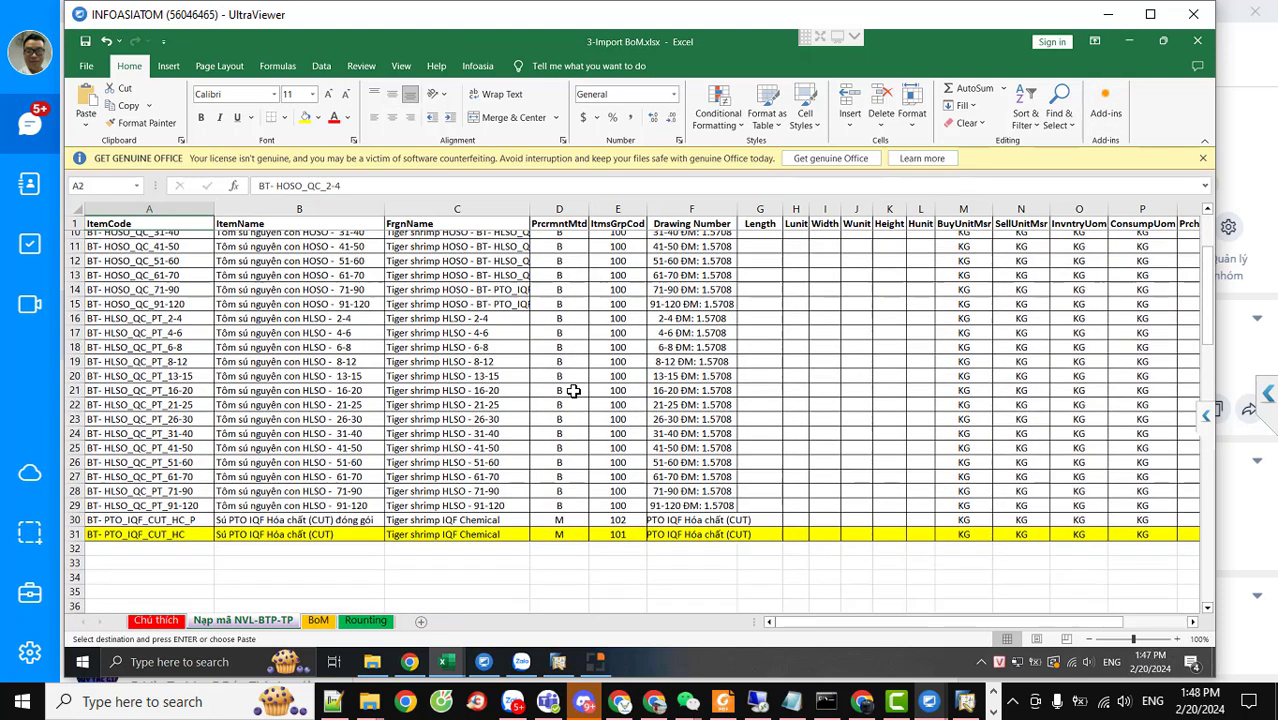
scroll(573, 391, "up", 3)
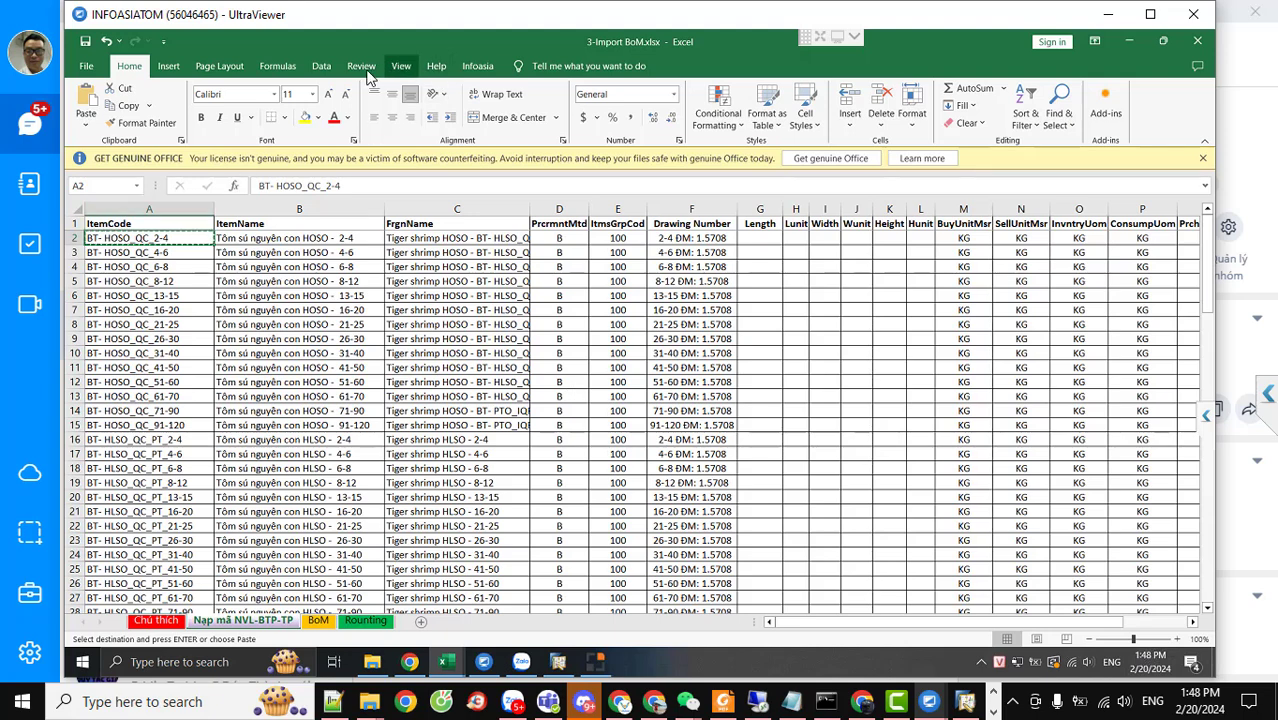
Turn on header filtering for the item table and try the ItemCode filter options
left_click(321, 66)
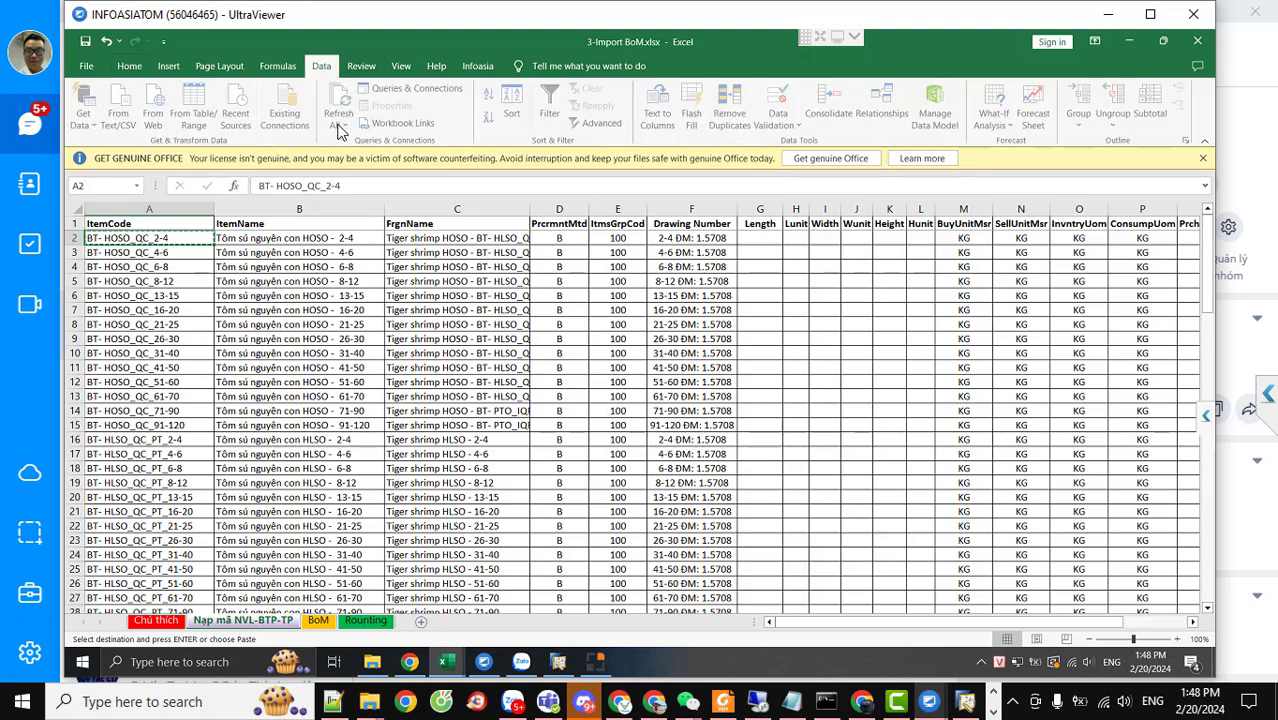
left_click(551, 105)
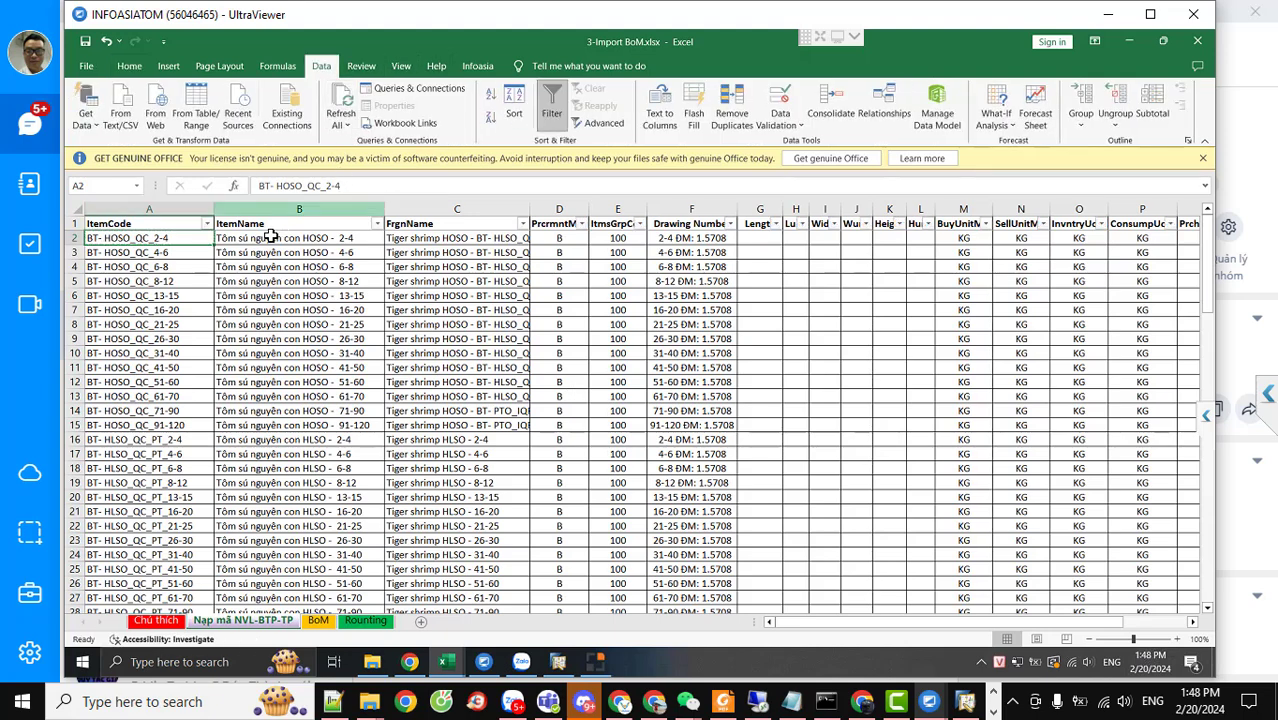
left_click(207, 225)
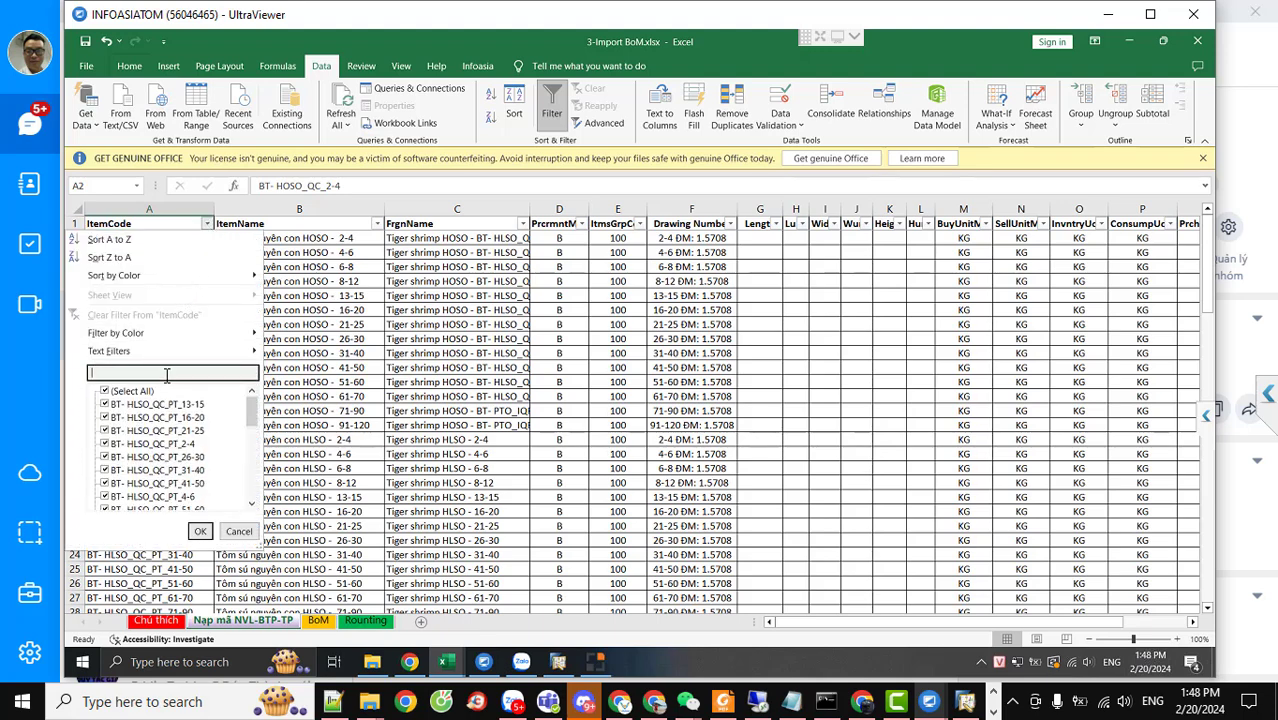
left_click(106, 391)
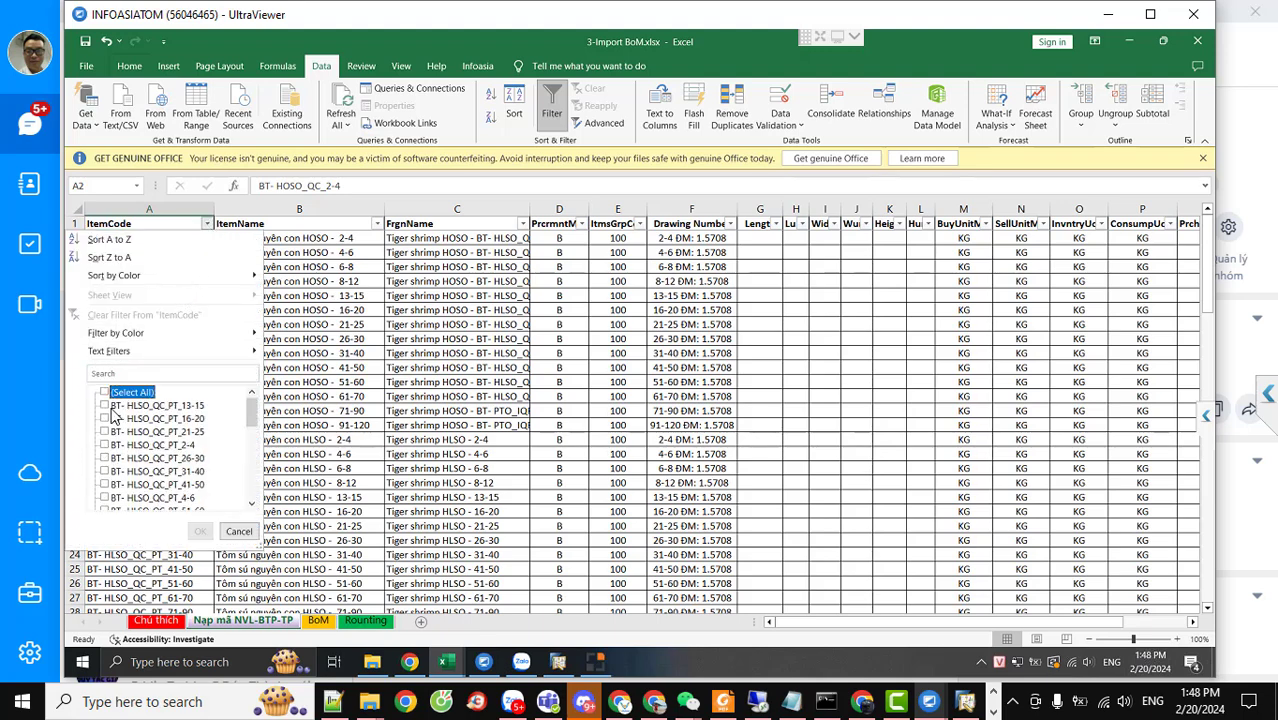
left_click(112, 373)
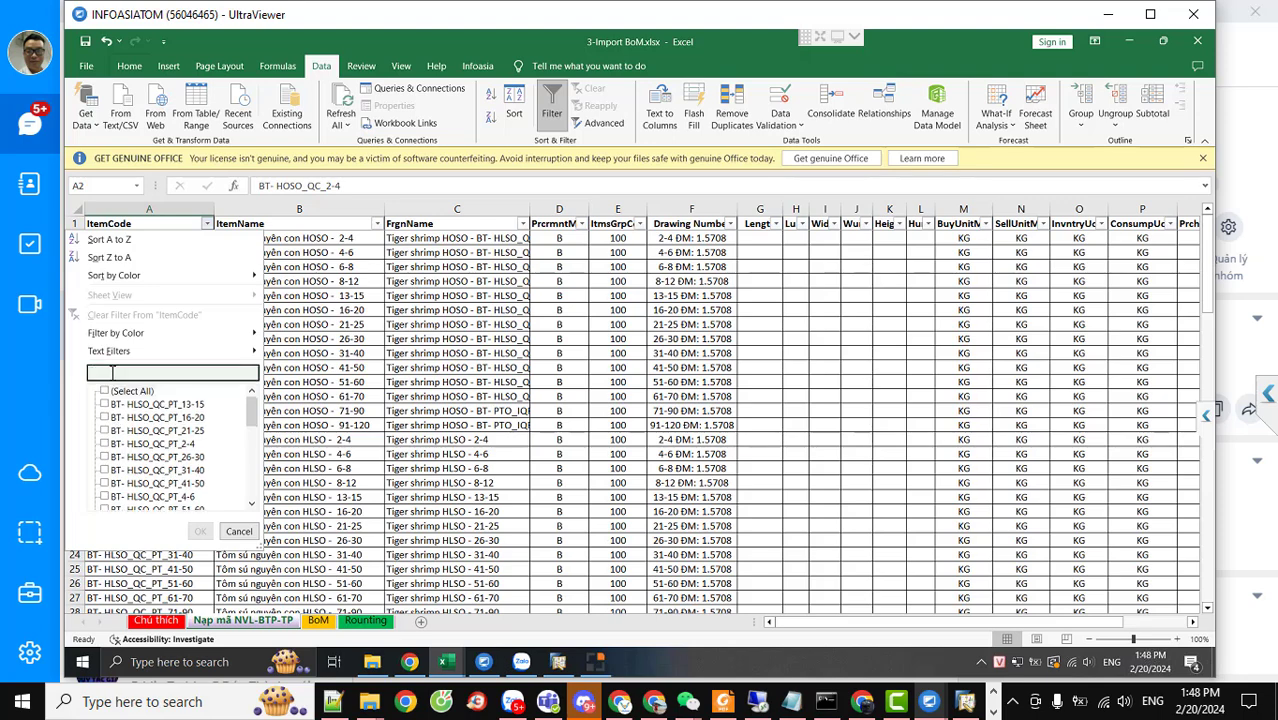
left_click(239, 531)
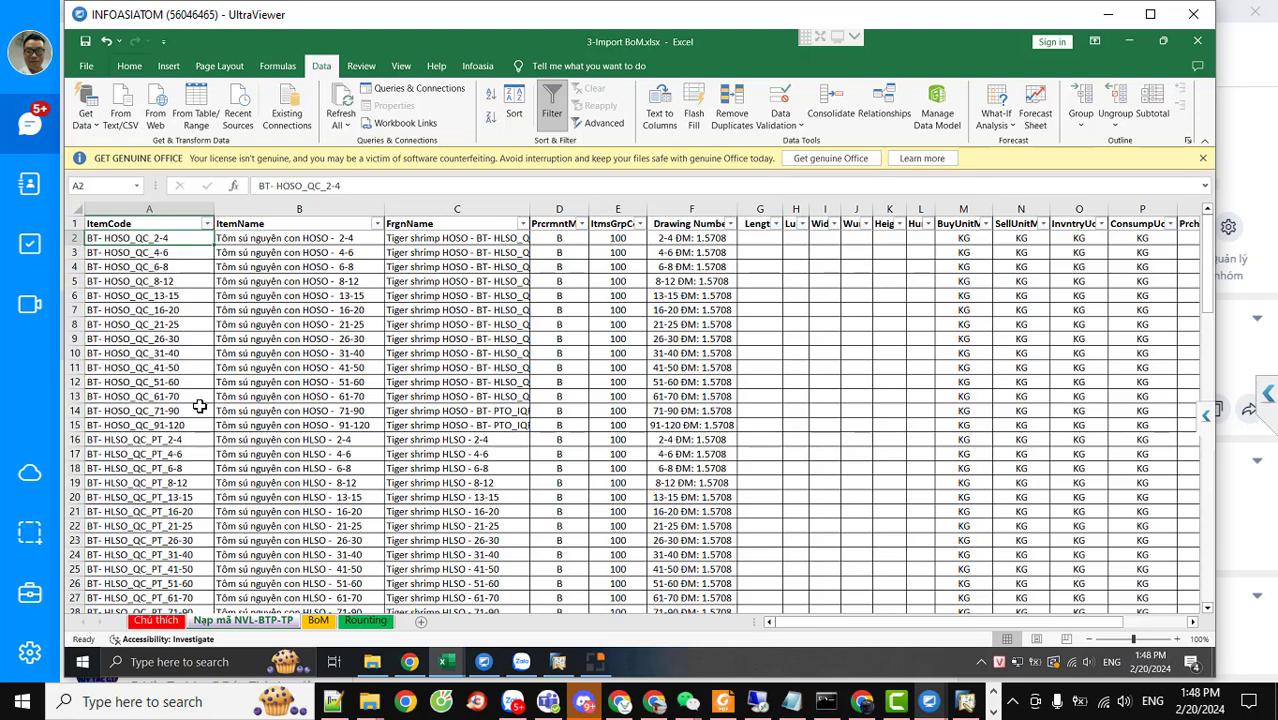
left_click_drag(342, 186, 263, 186)
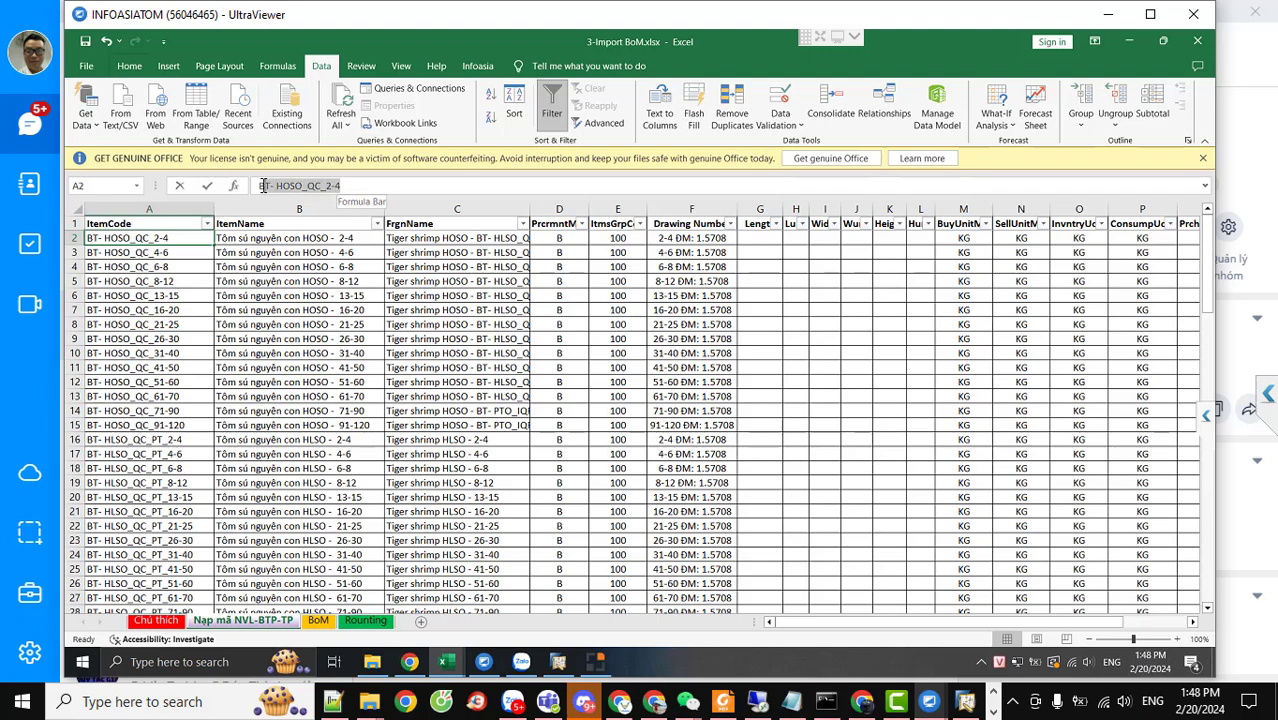
Filter ItemCode to only BT- HOSO_QC_2-4, then restore all rows with (Select All)
left_click(207, 223)
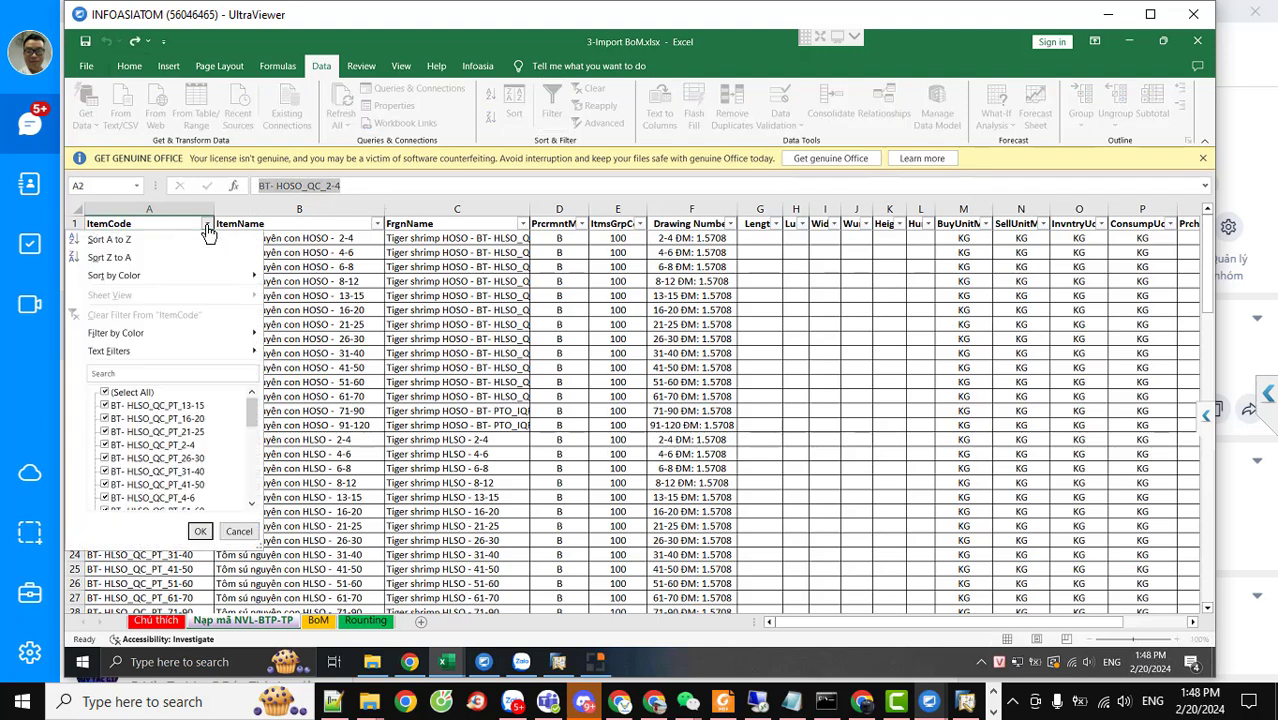
left_click(160, 373)
key("ctrl+v")
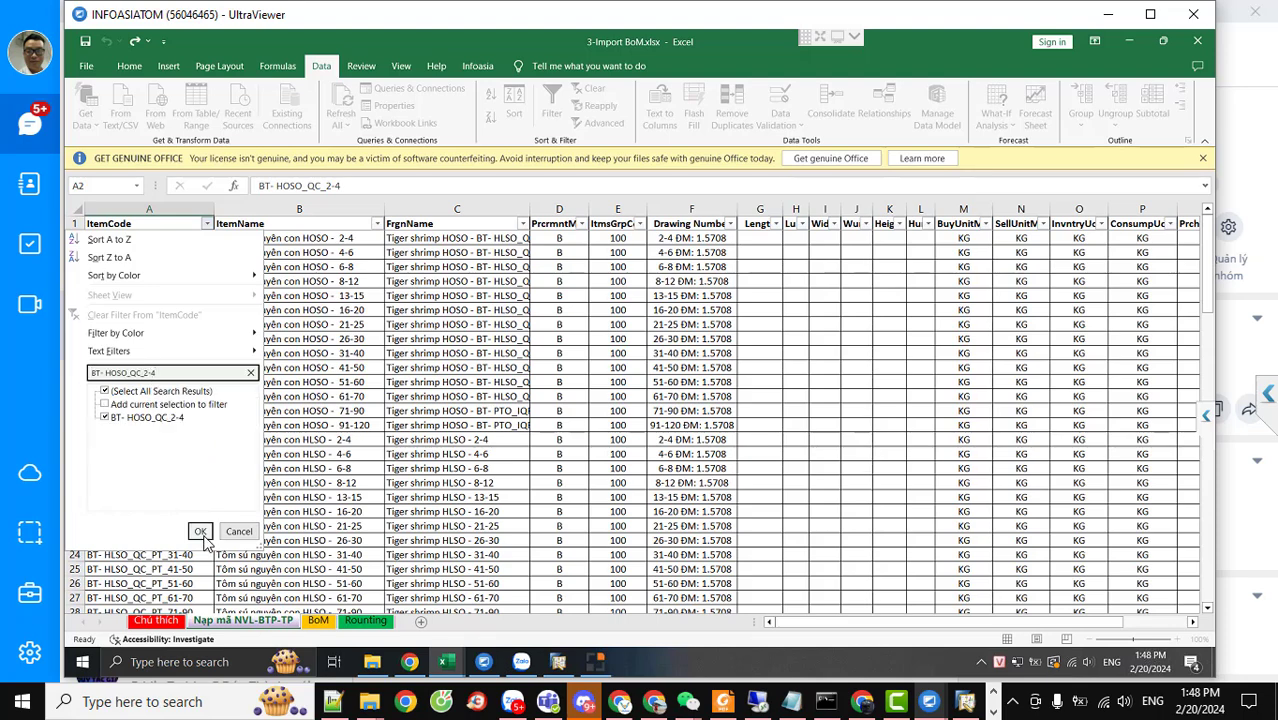
left_click(203, 531)
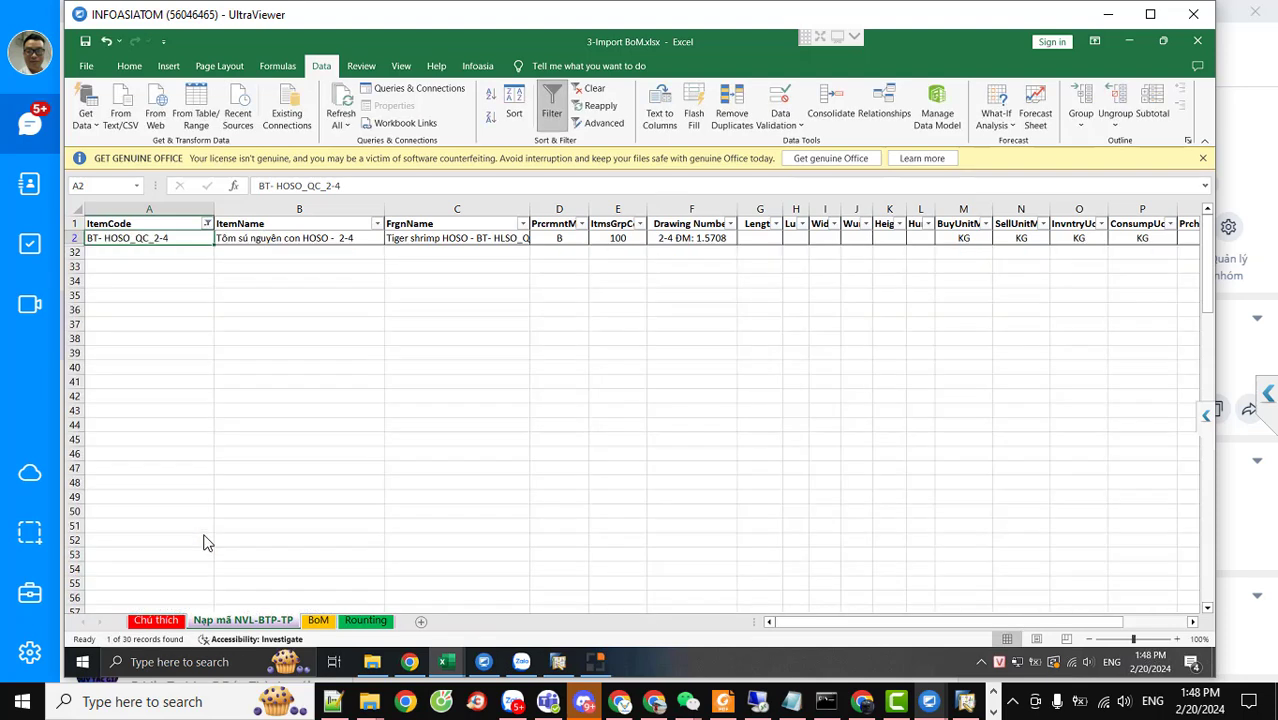
left_click(207, 224)
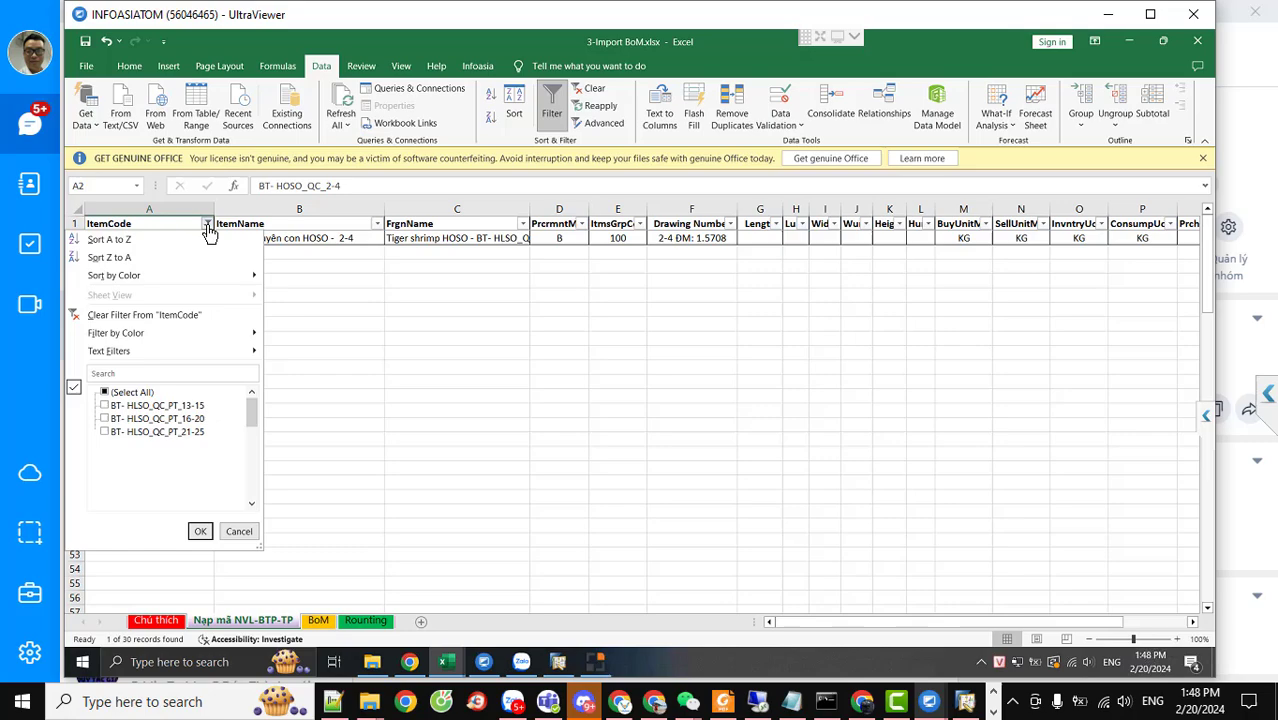
left_click(105, 392)
left_click(200, 531)
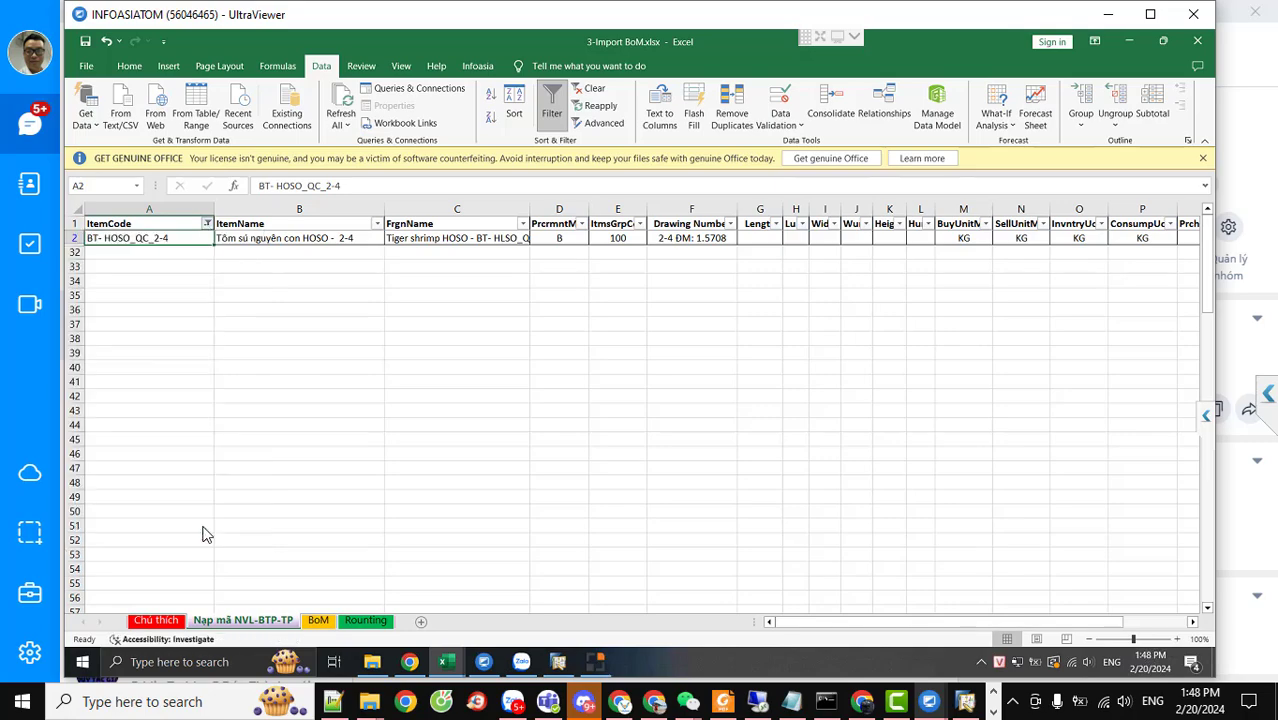
Review item rows down to A30 and widen column E so ItmsGrpCod fits
scroll(277, 453, "down", 6)
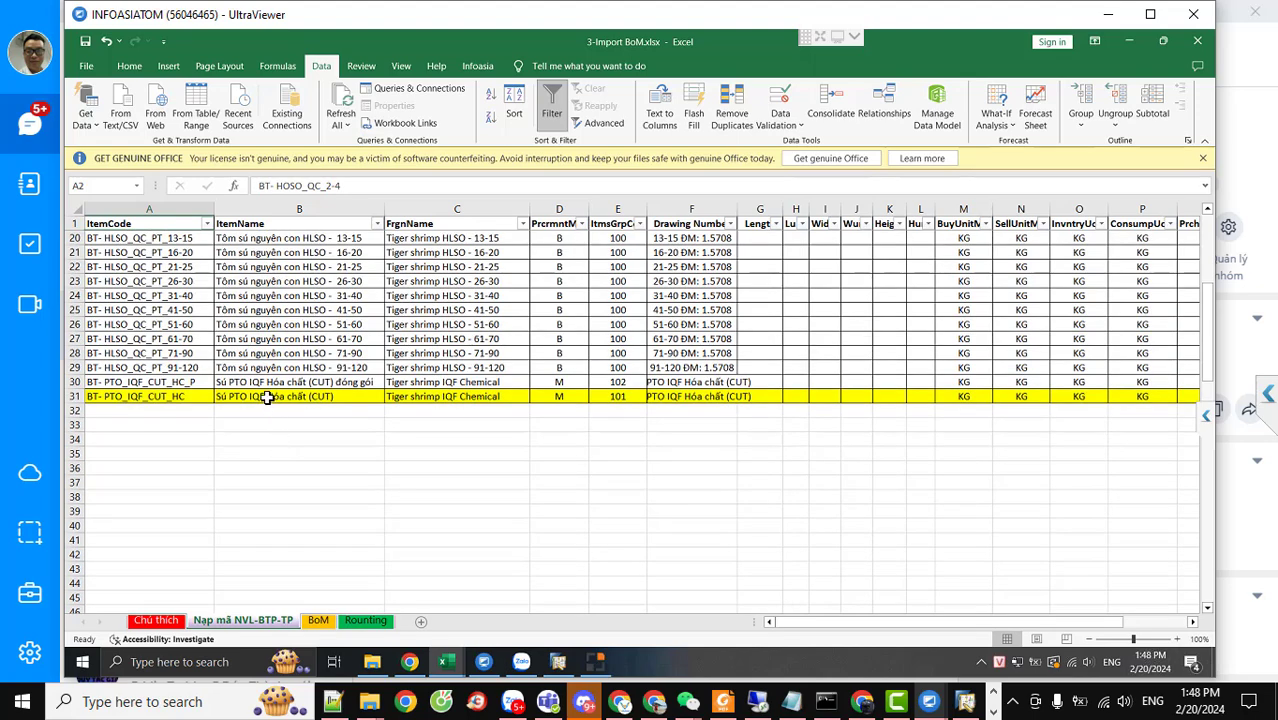
scroll(285, 476, "up", 6)
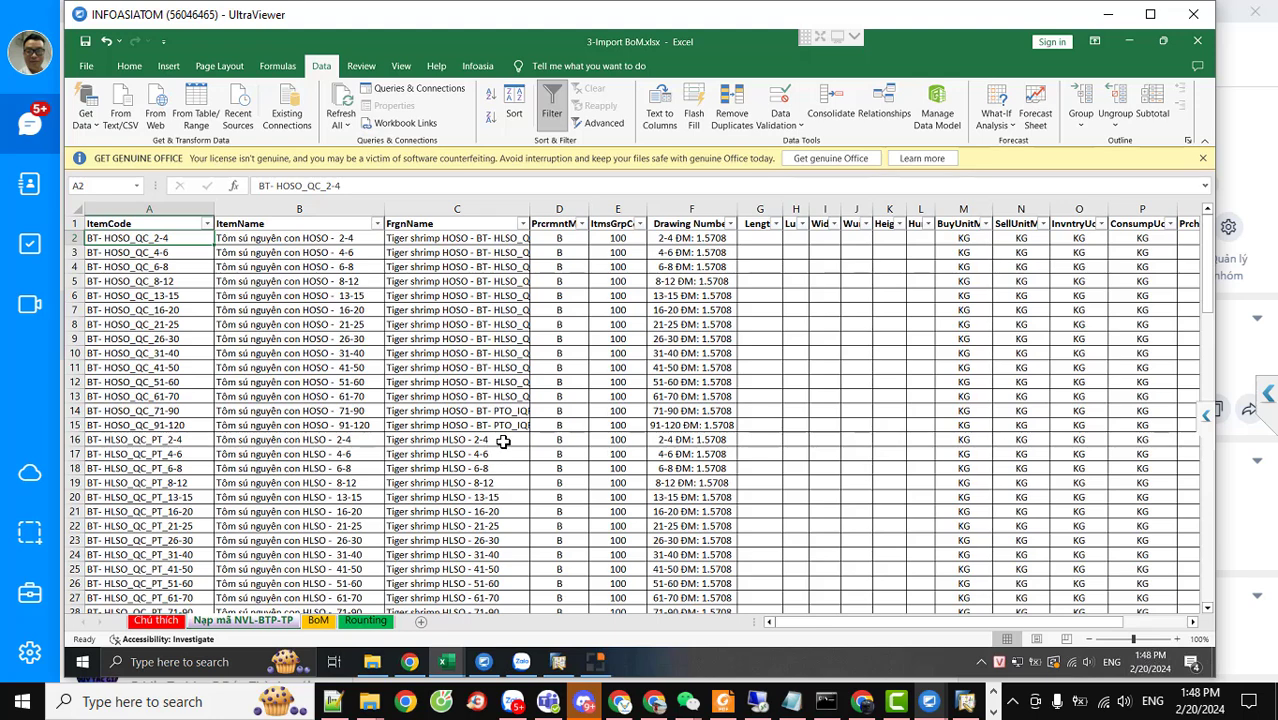
scroll(622, 428, "down", 4)
scroll(622, 428, "up", 1)
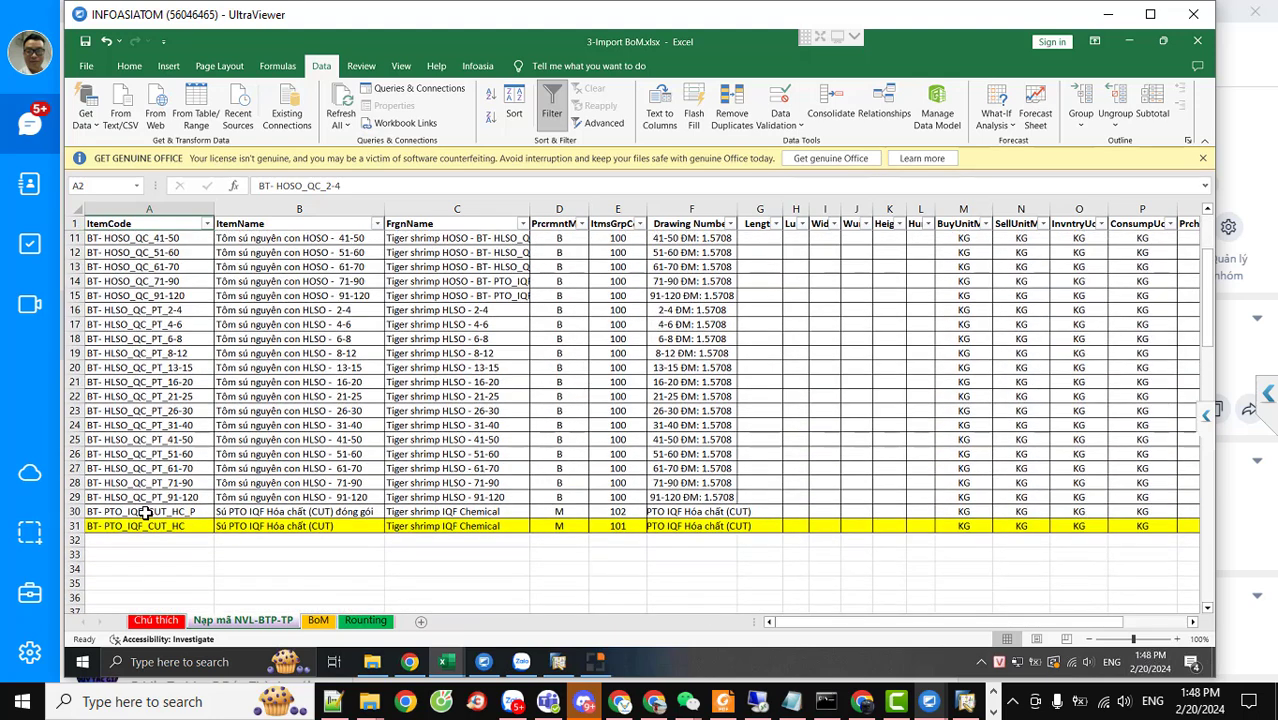
left_click(145, 512)
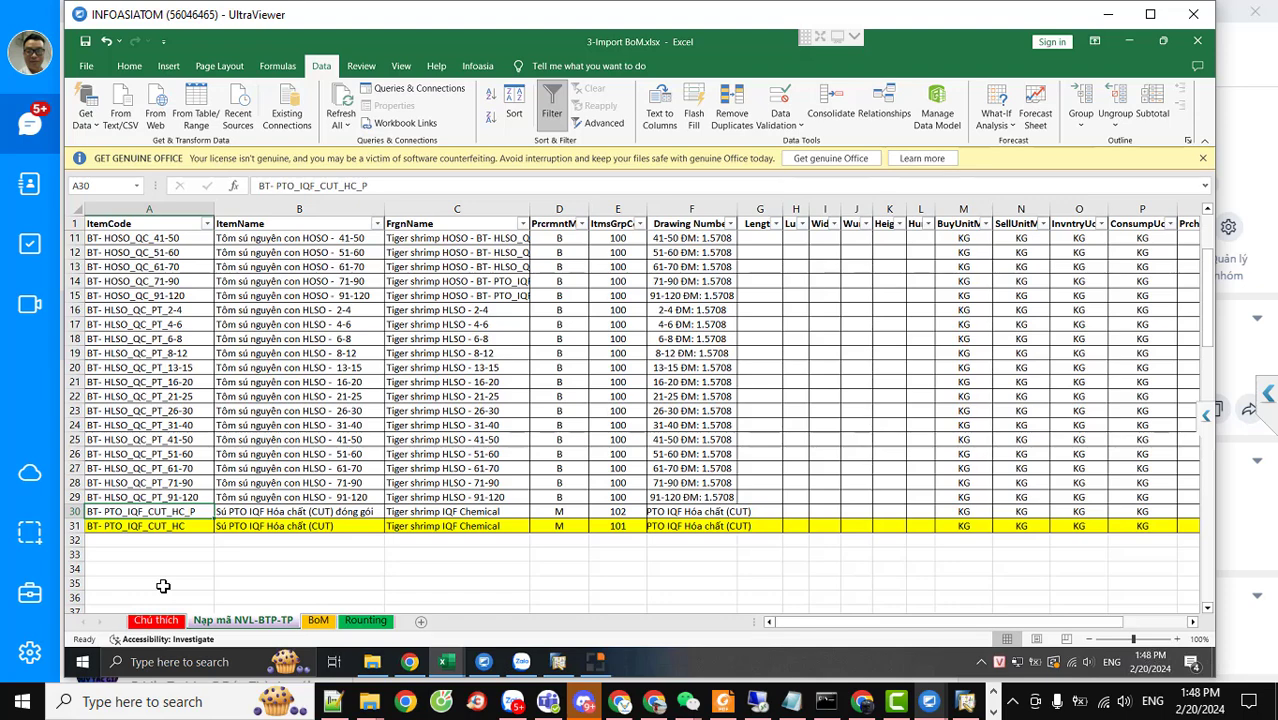
scroll(302, 516, "up", 3)
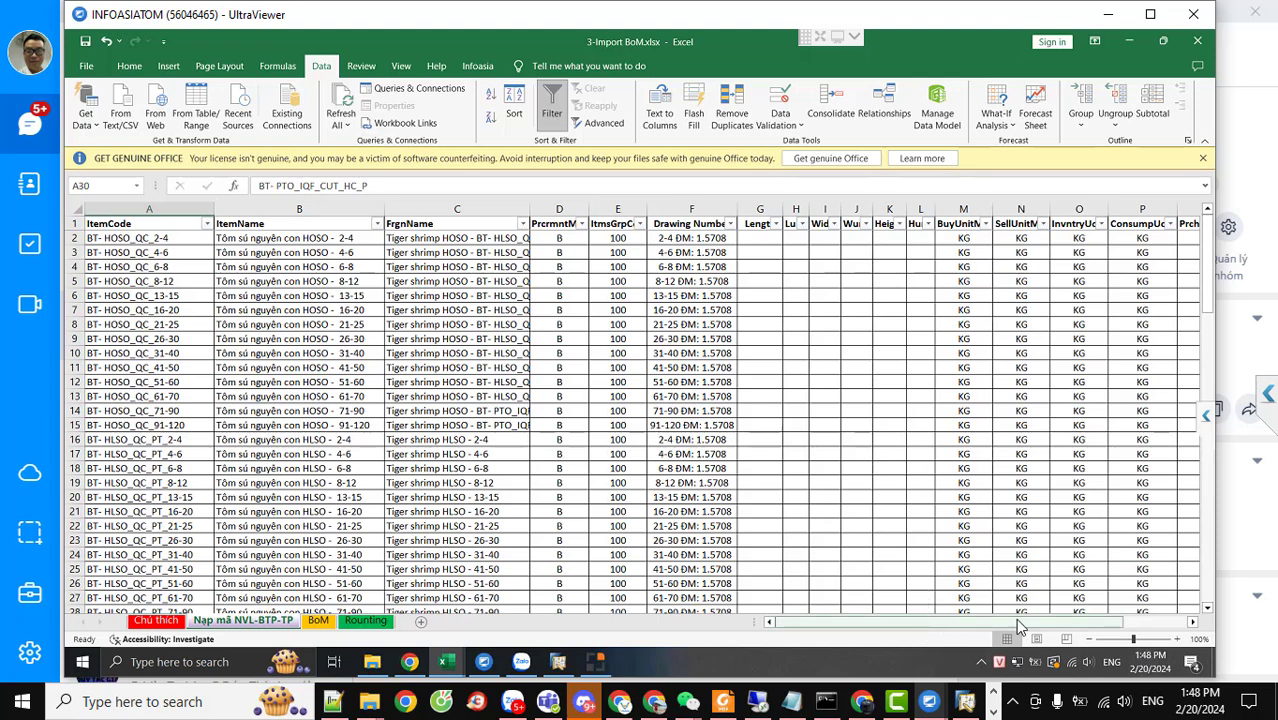
left_click_drag(1018, 627, 1107, 632)
left_click_drag(907, 634, 767, 651)
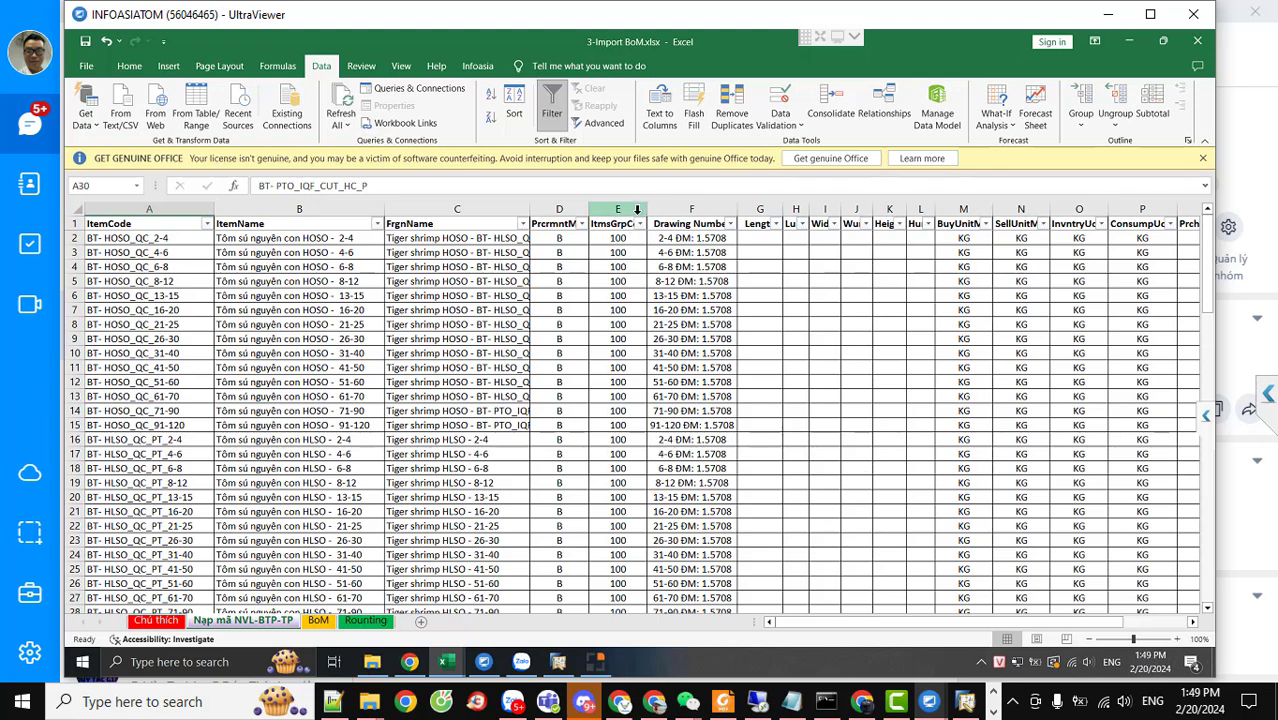
left_click_drag(648, 212, 672, 212)
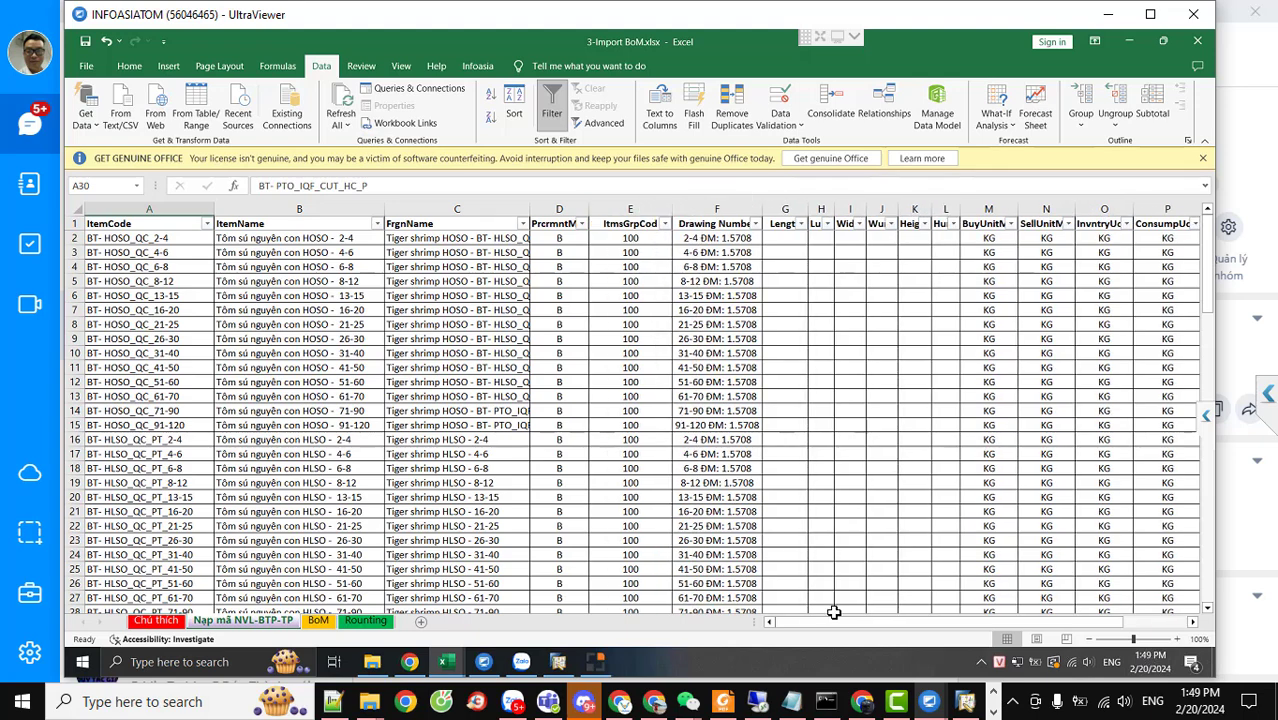
left_click_drag(843, 631, 400, 605)
Inspect the BoM table's parent code in A2, item codes in column A and component IDs like V1BBP050001
left_click(320, 622)
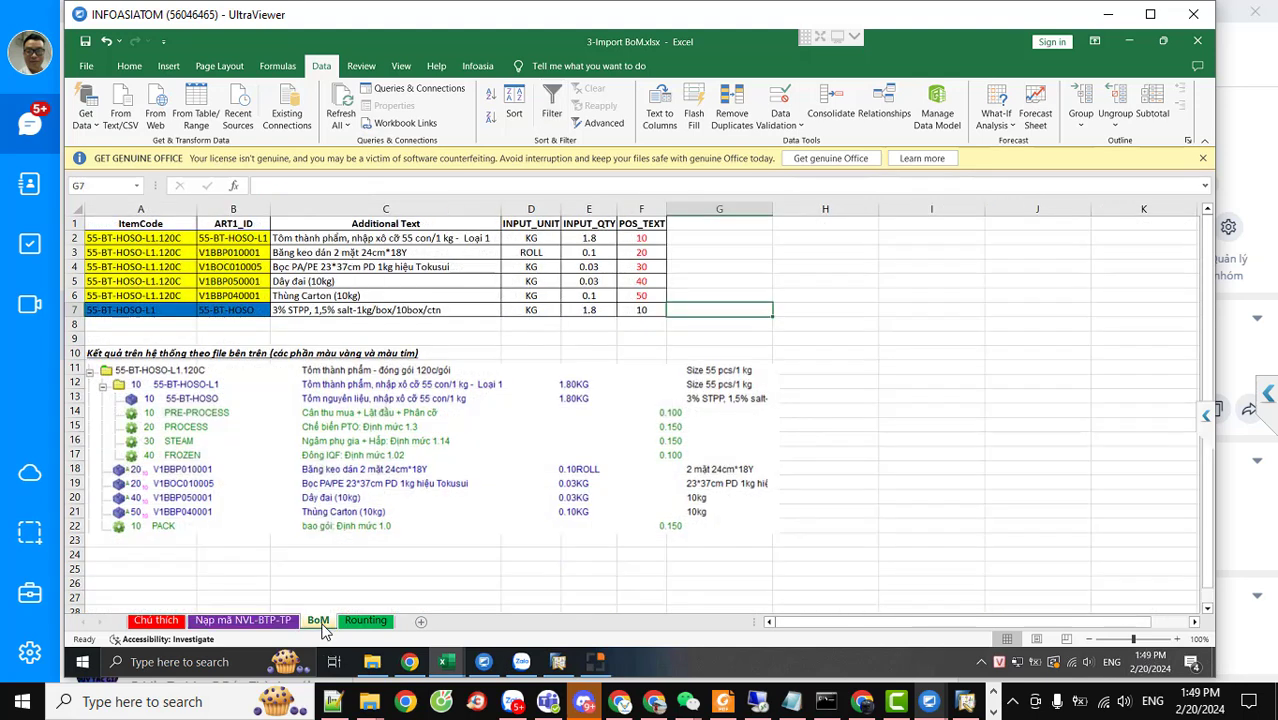
left_click(165, 240)
left_click(148, 310)
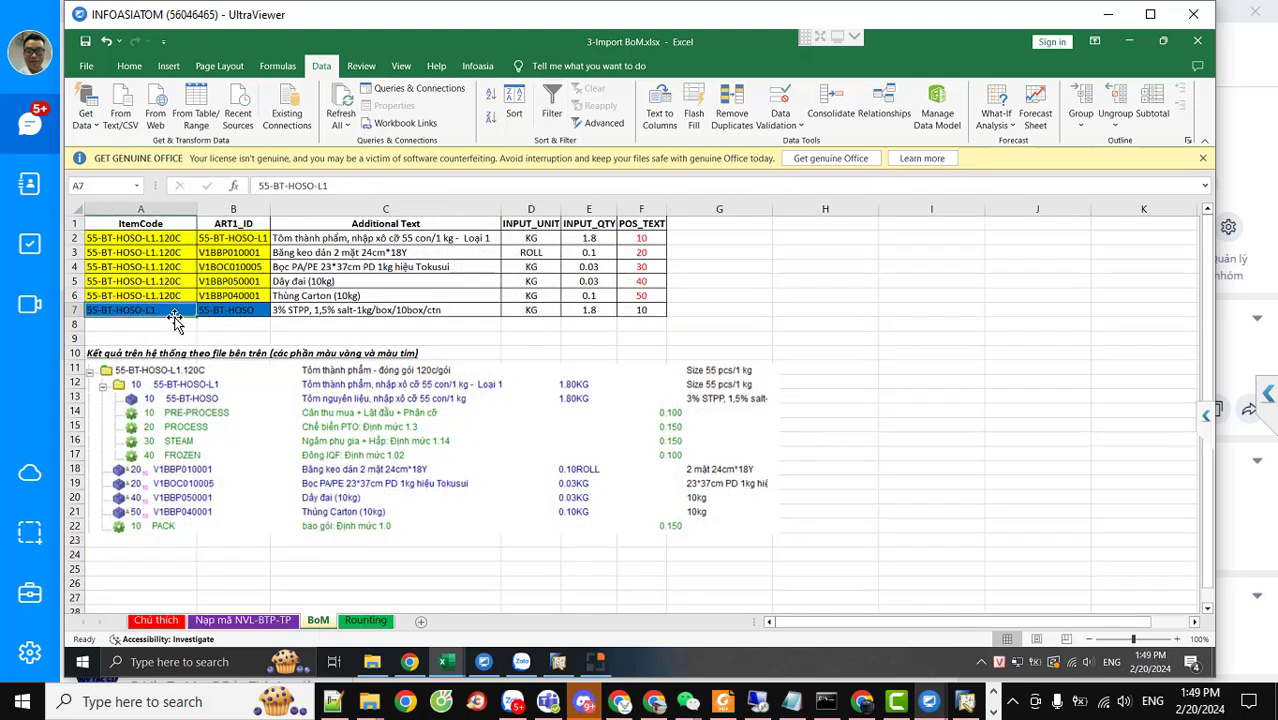
left_click(145, 240)
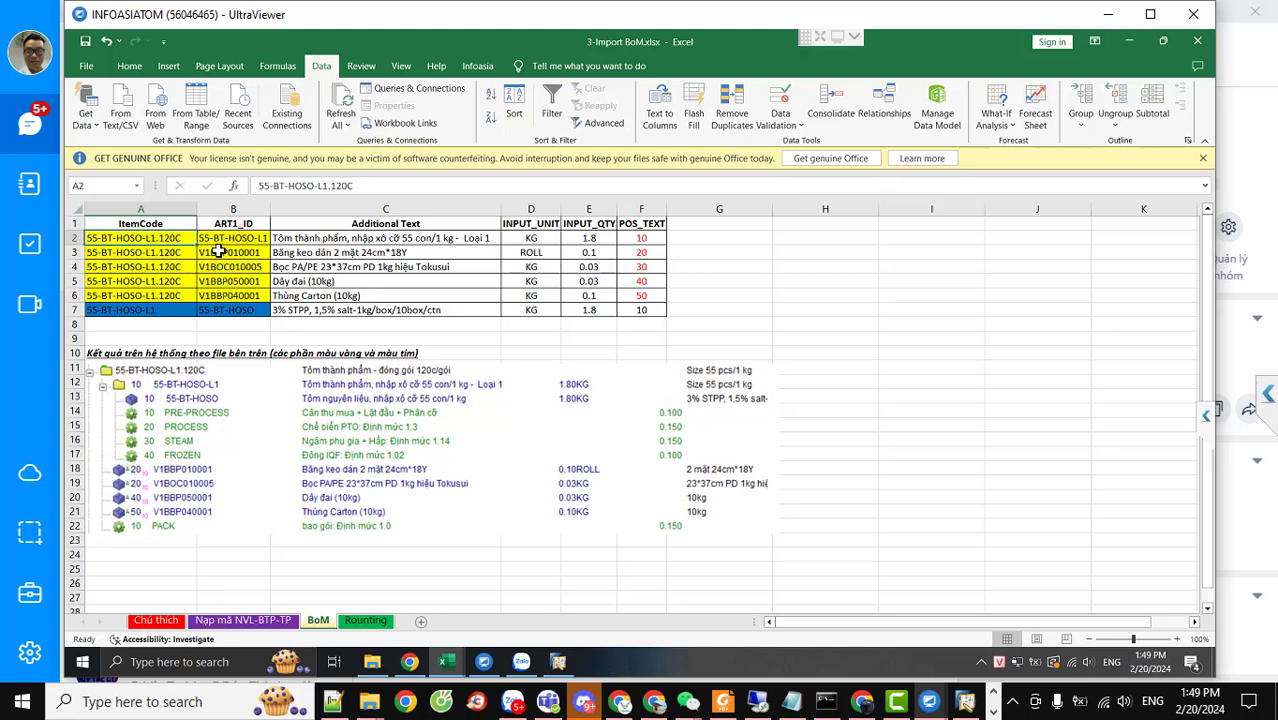
left_click(233, 238)
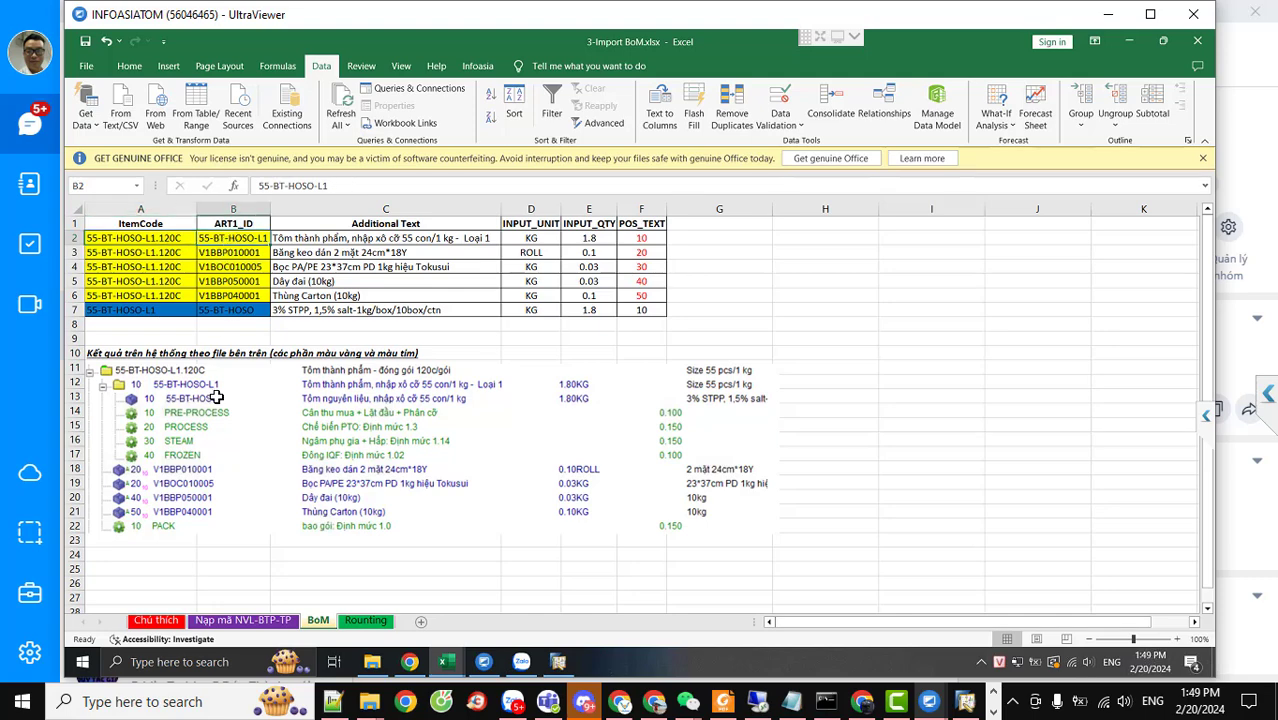
left_click(220, 252)
left_click(225, 287)
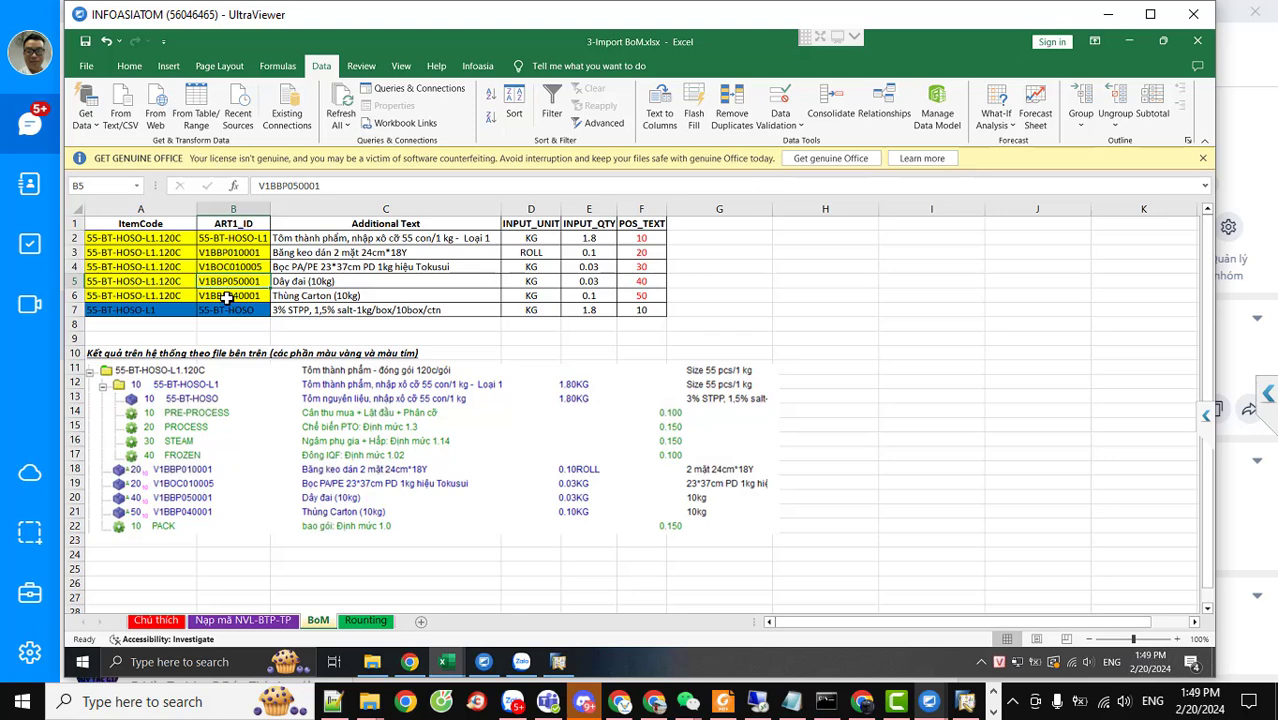
left_click_drag(122, 228, 648, 314)
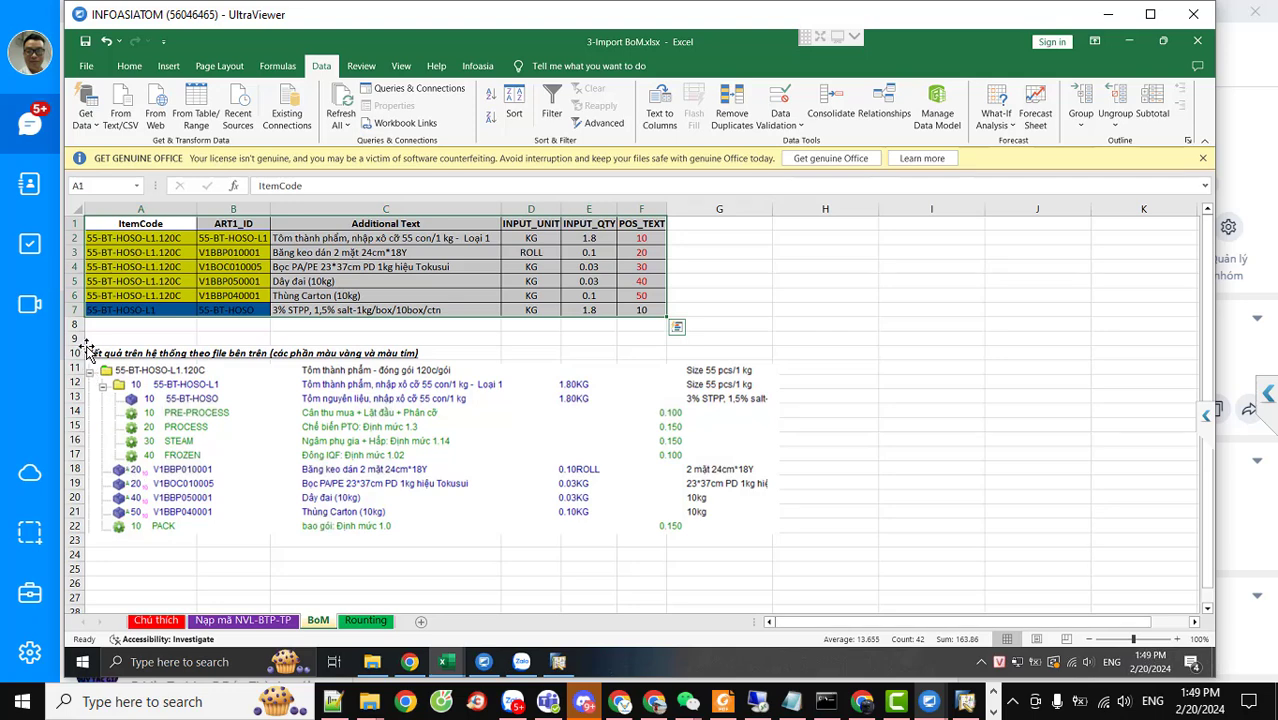
left_click(145, 240)
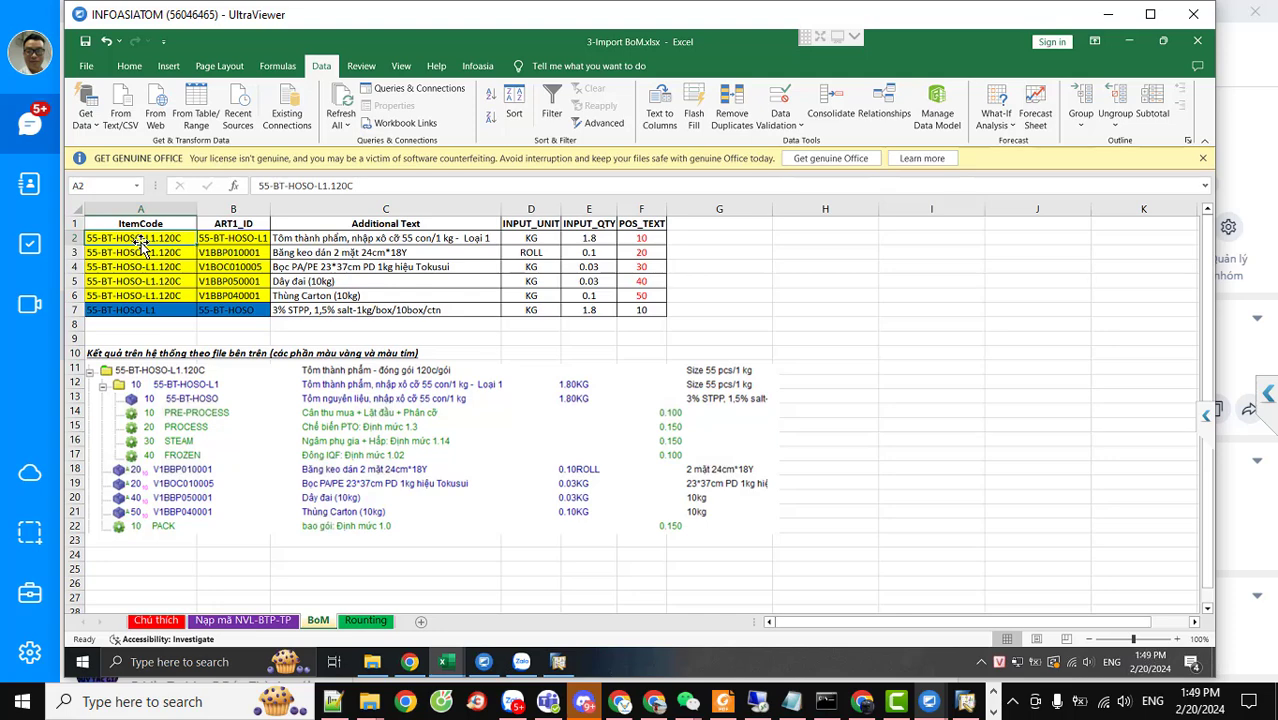
left_click(148, 283)
left_click_drag(148, 283, 152, 298)
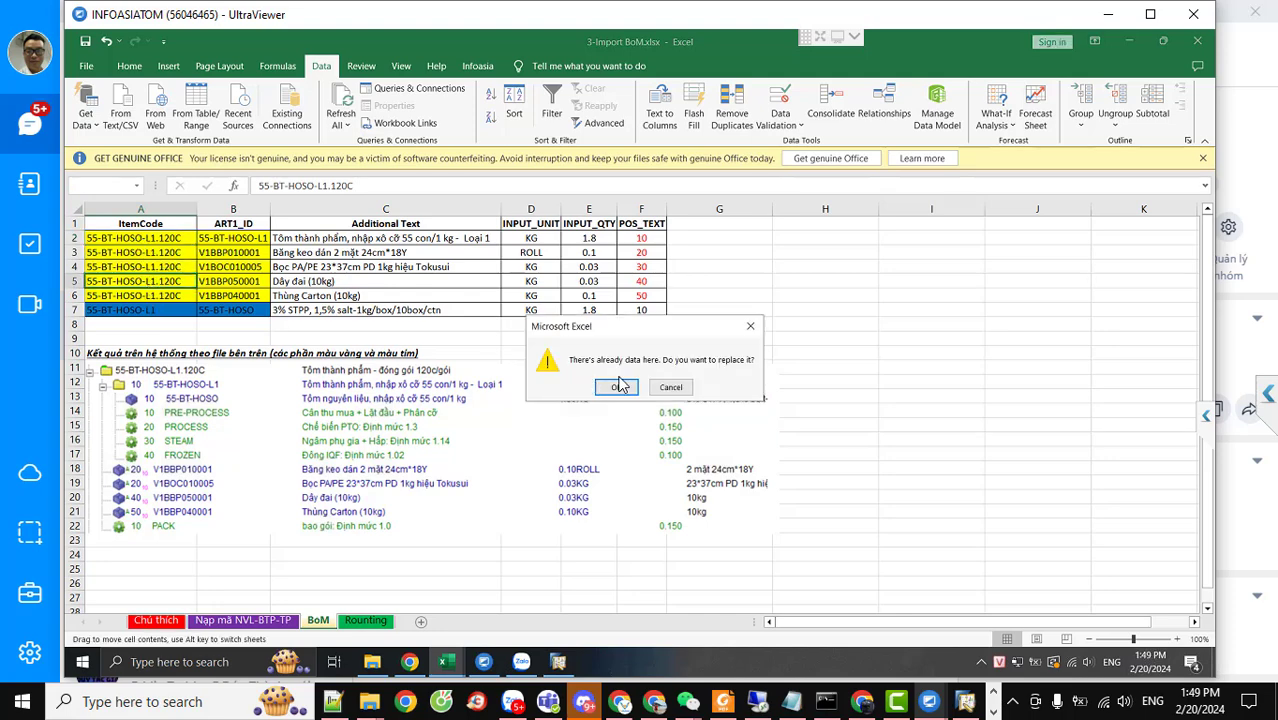
left_click(655, 386)
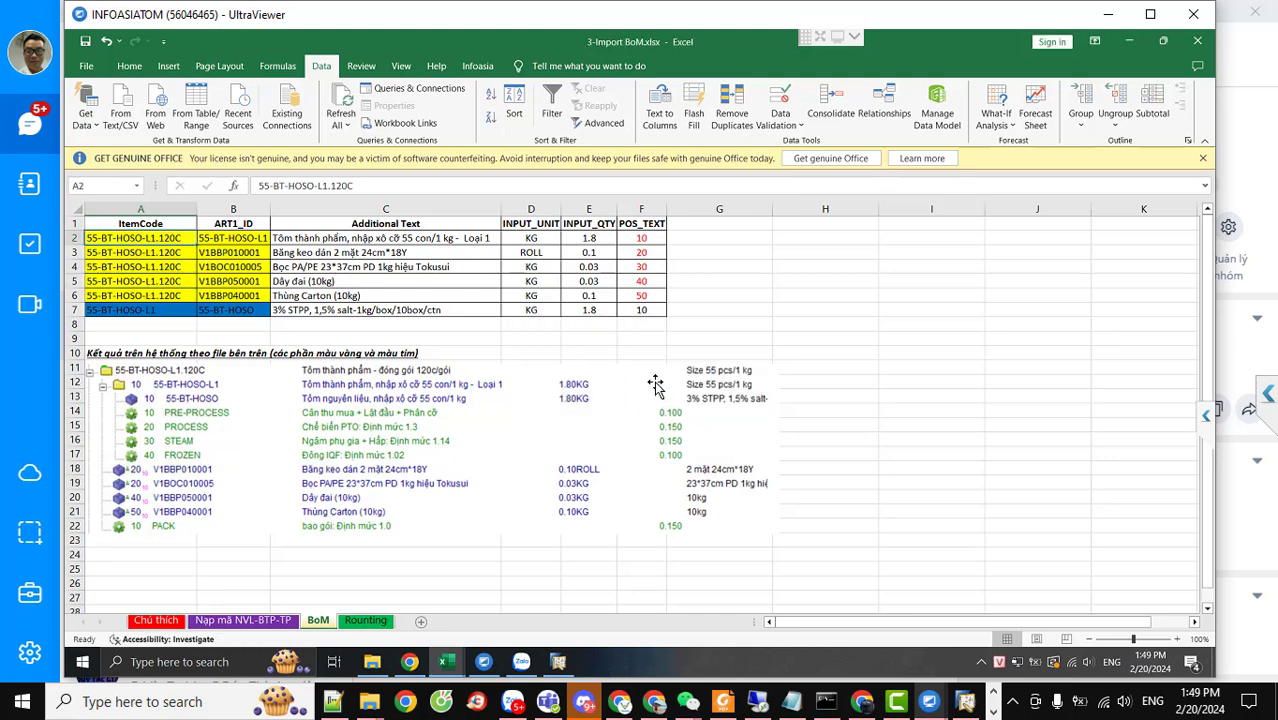
left_click(152, 252)
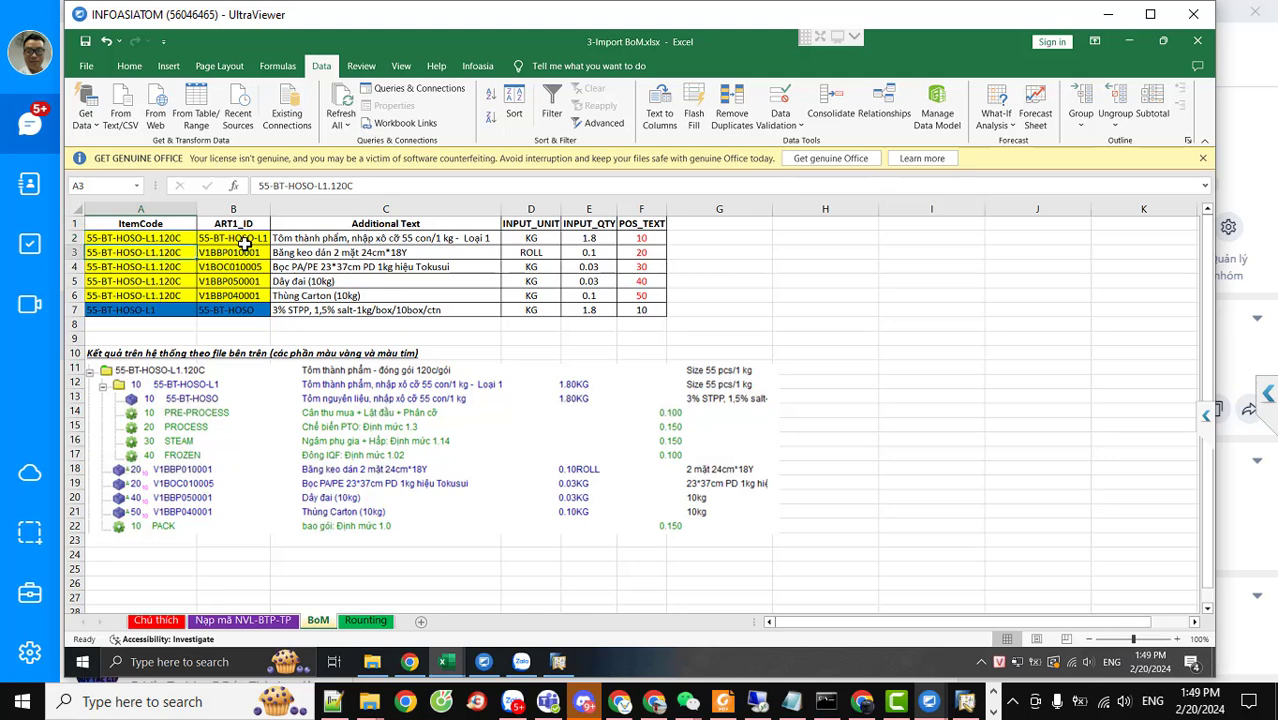
left_click_drag(240, 256, 240, 299)
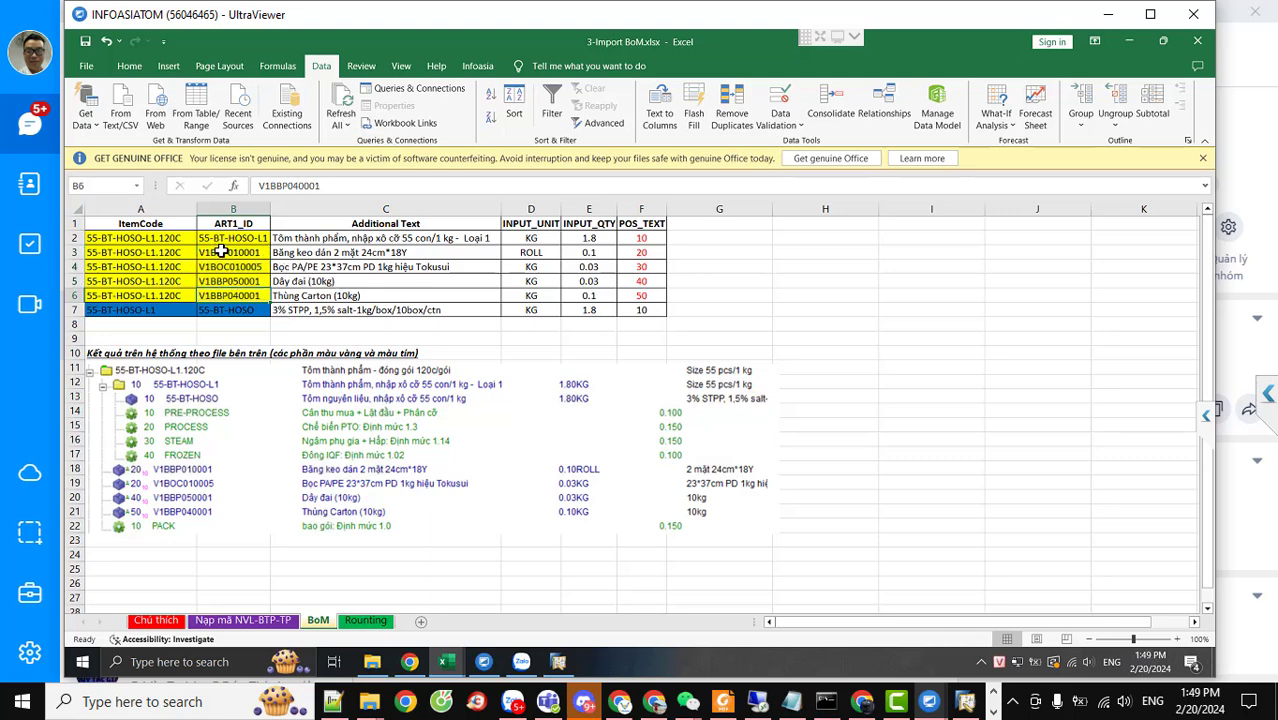
left_click_drag(222, 252, 222, 266)
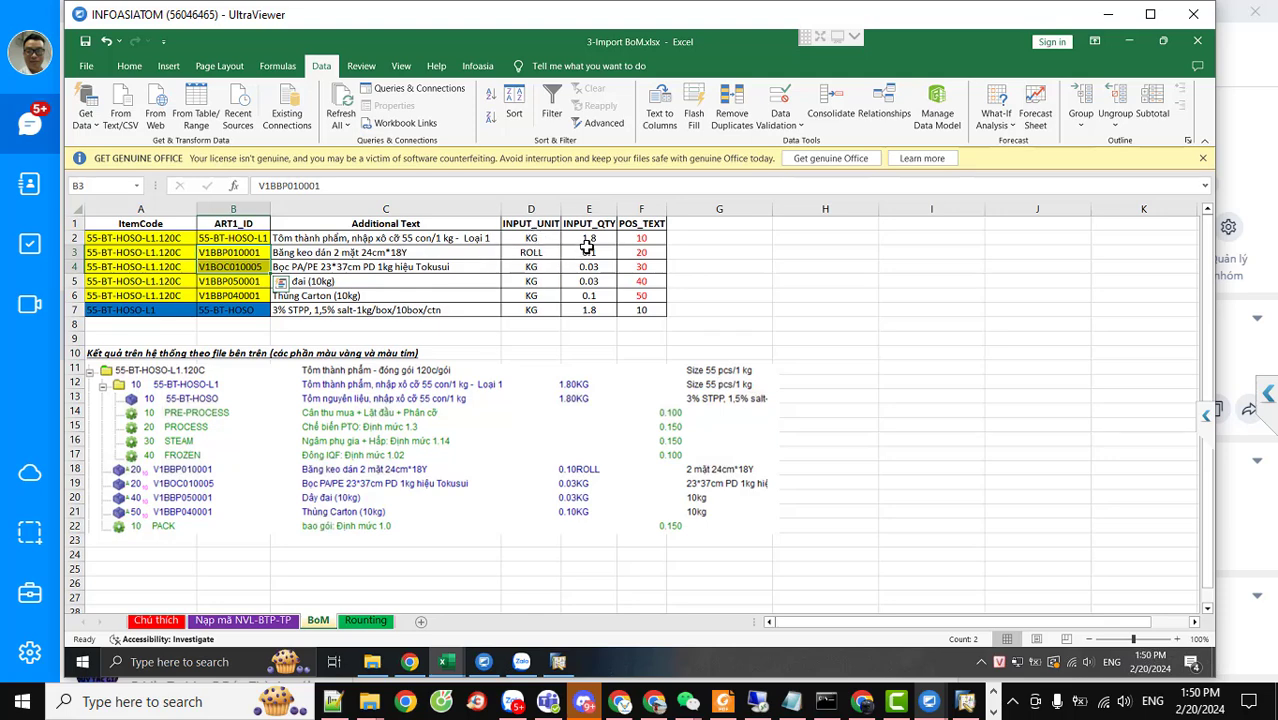
left_click(588, 240)
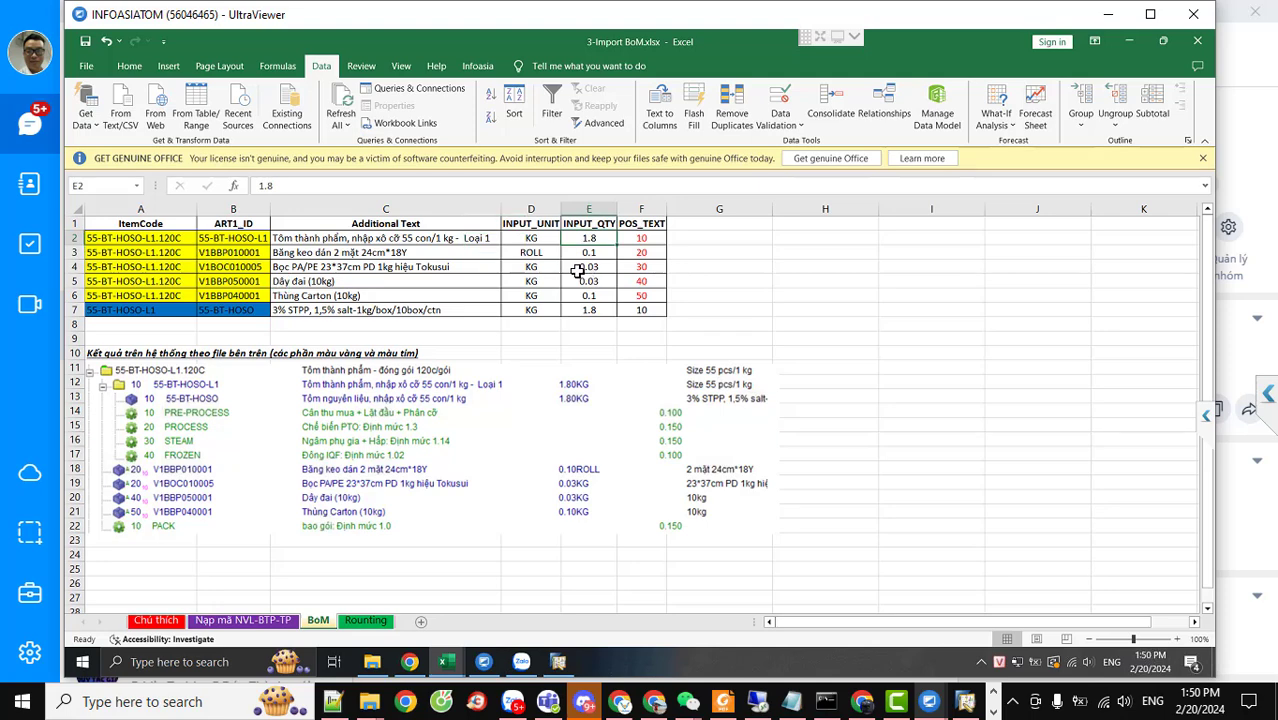
left_click(588, 253)
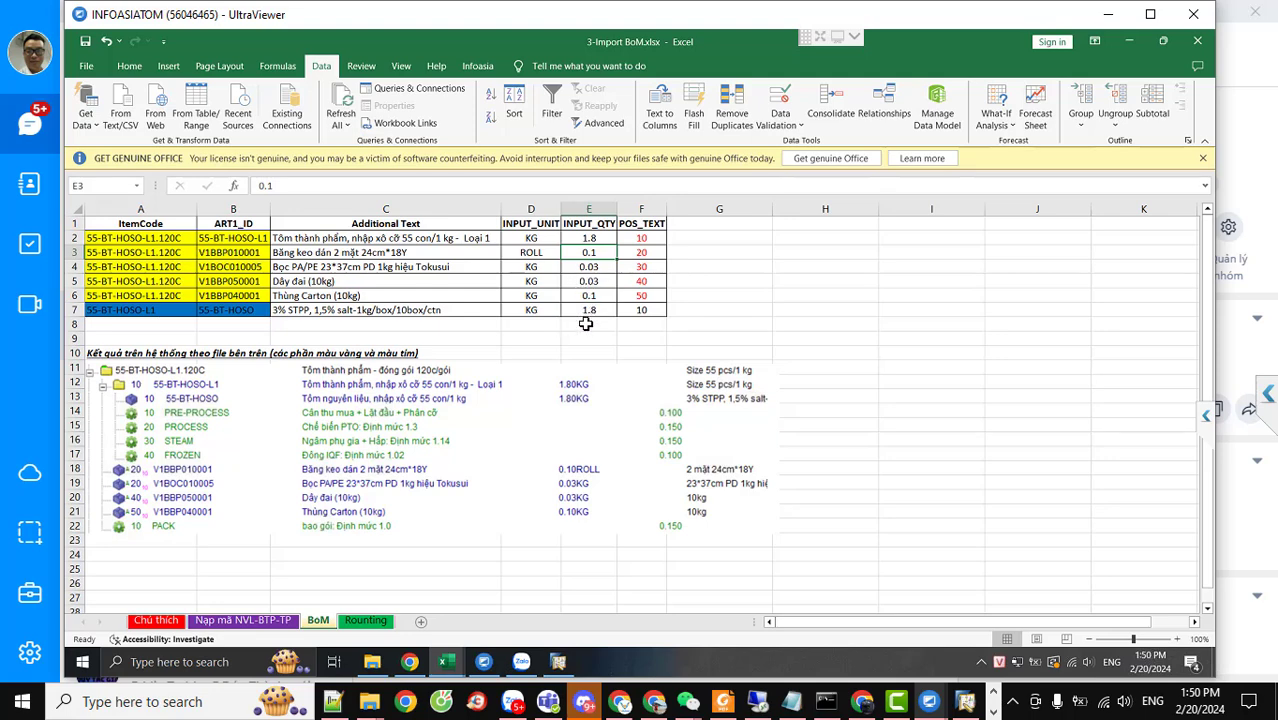
left_click_drag(638, 271, 643, 240)
left_click(644, 240)
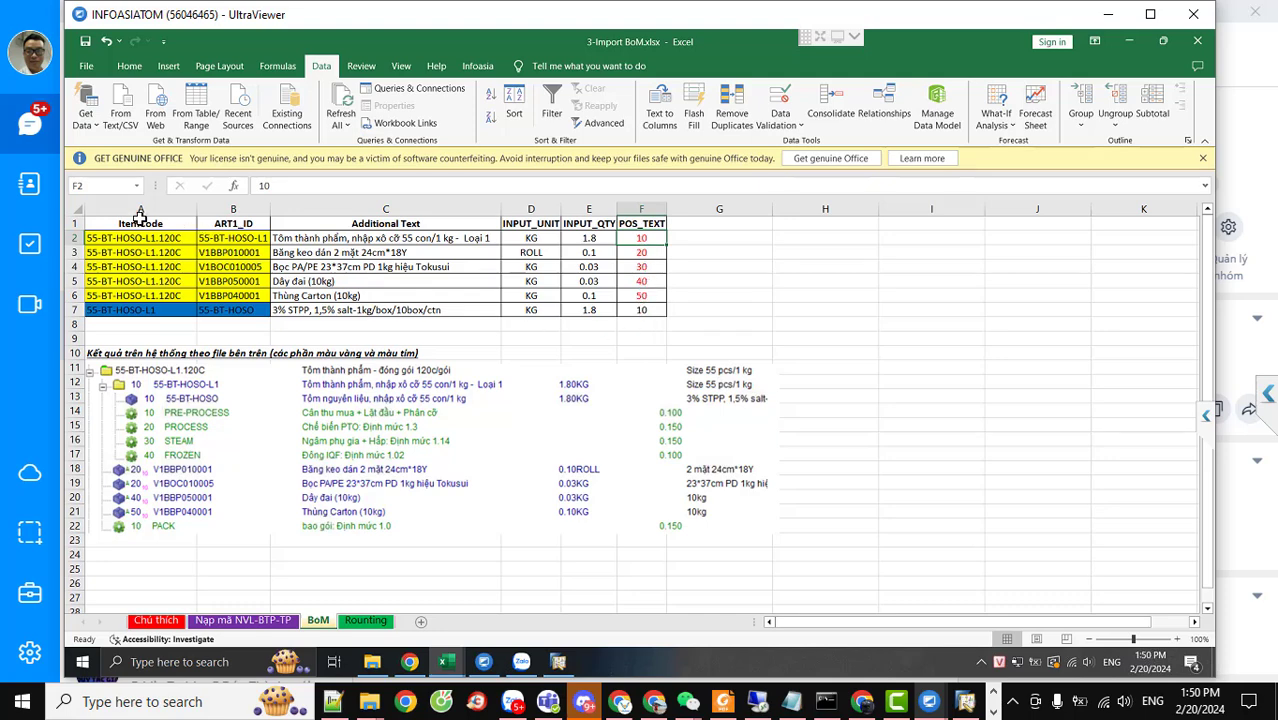
left_click_drag(128, 222, 648, 300)
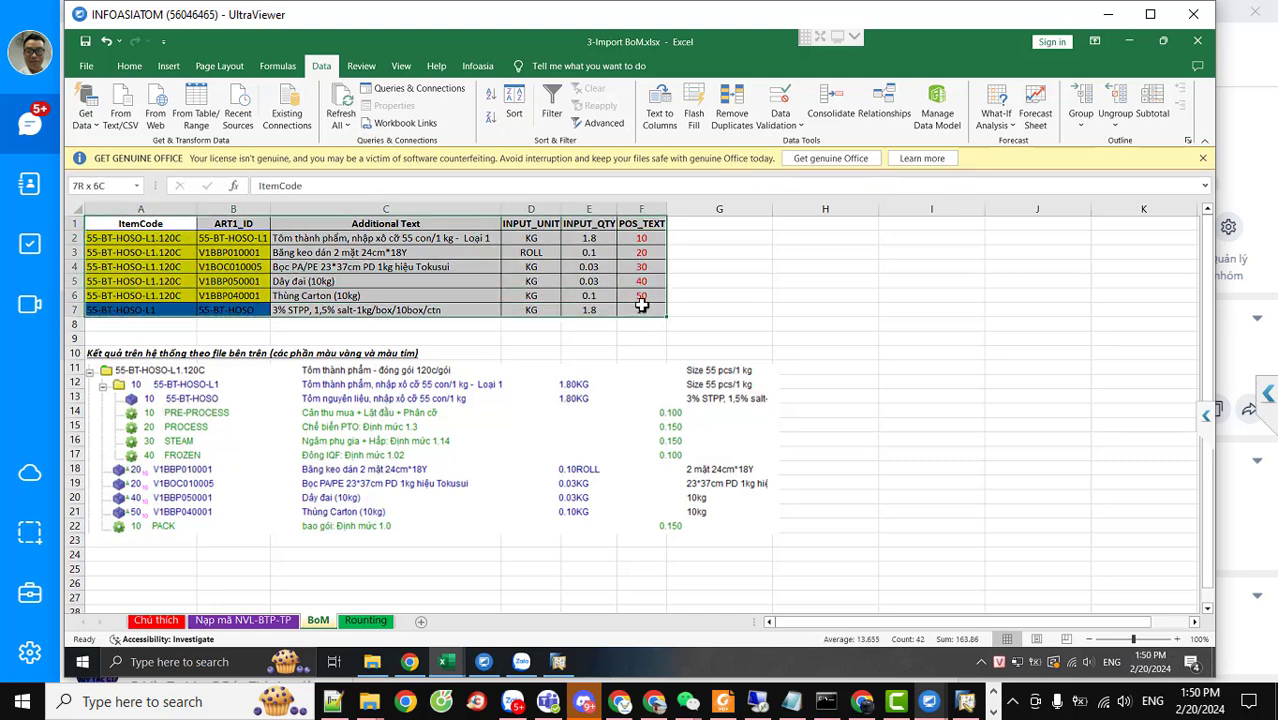
Review the Rounting operations PACK through FROZEN in column D, then return to the Nạp mã NVL-BTP-TP sheet
left_click(366, 621)
left_click_drag(118, 226, 876, 301)
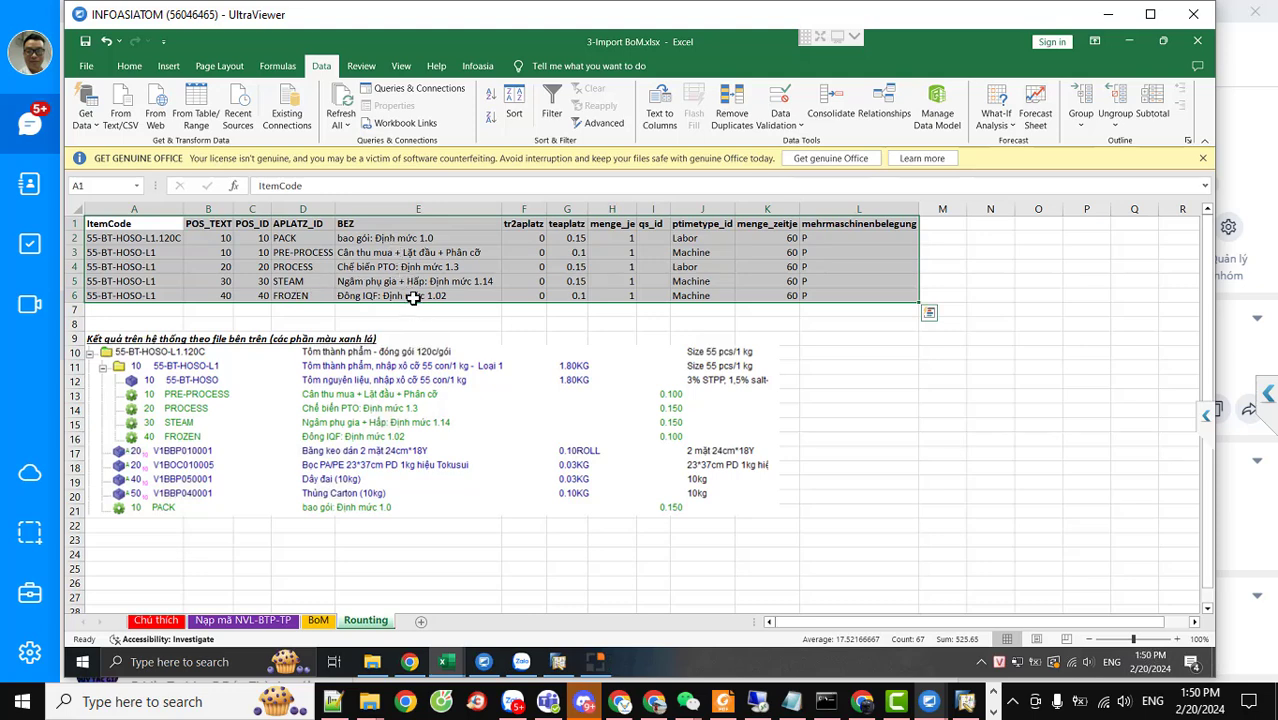
left_click(300, 241)
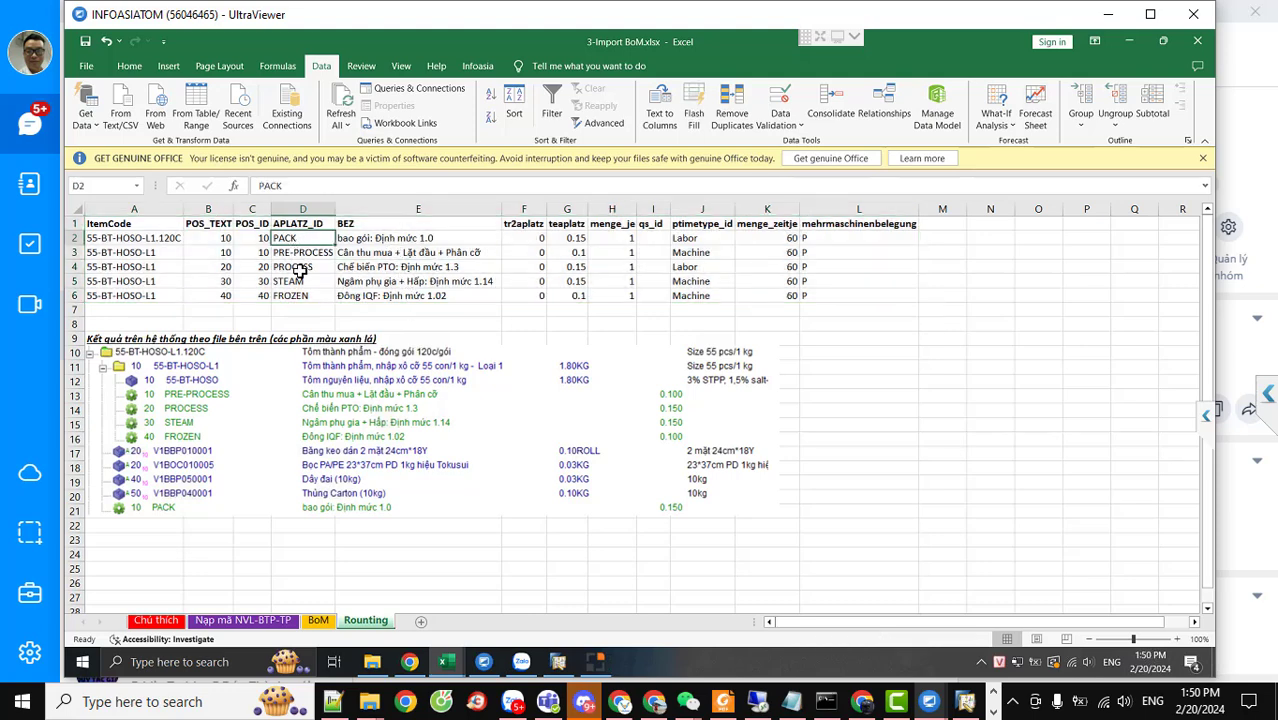
left_click(300, 271)
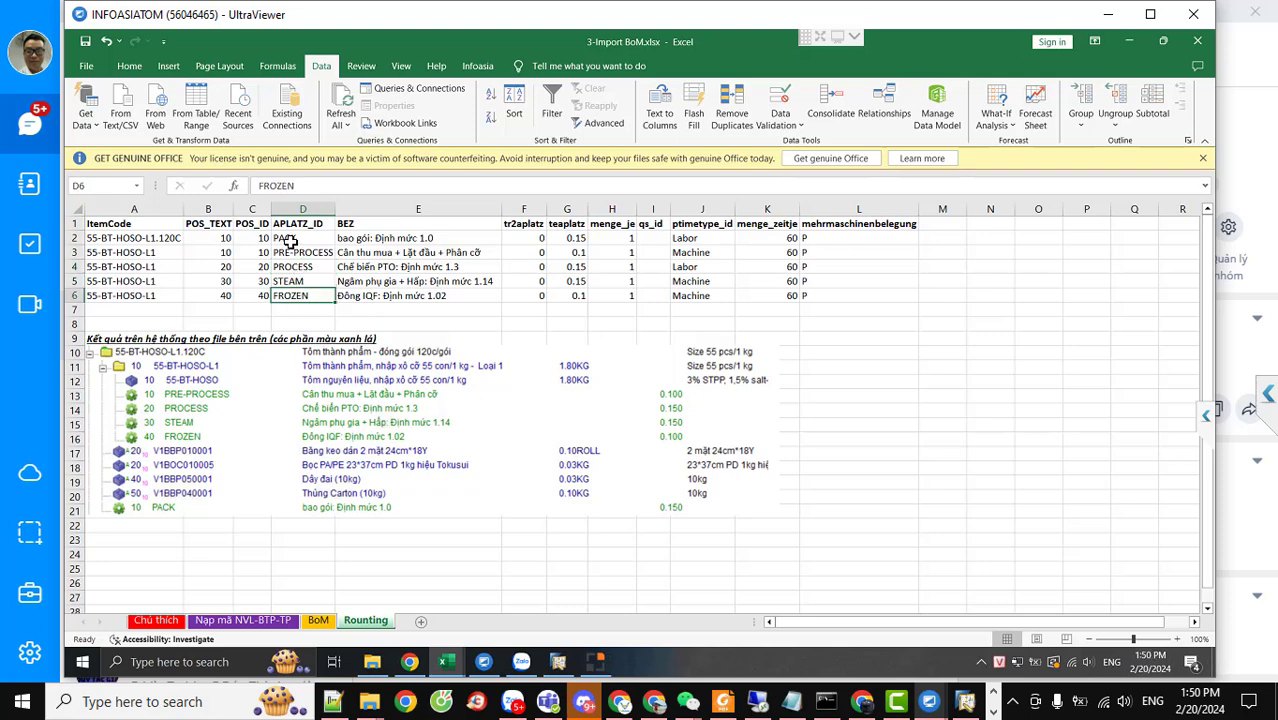
left_click(292, 242)
left_click(295, 256)
left_click(295, 268)
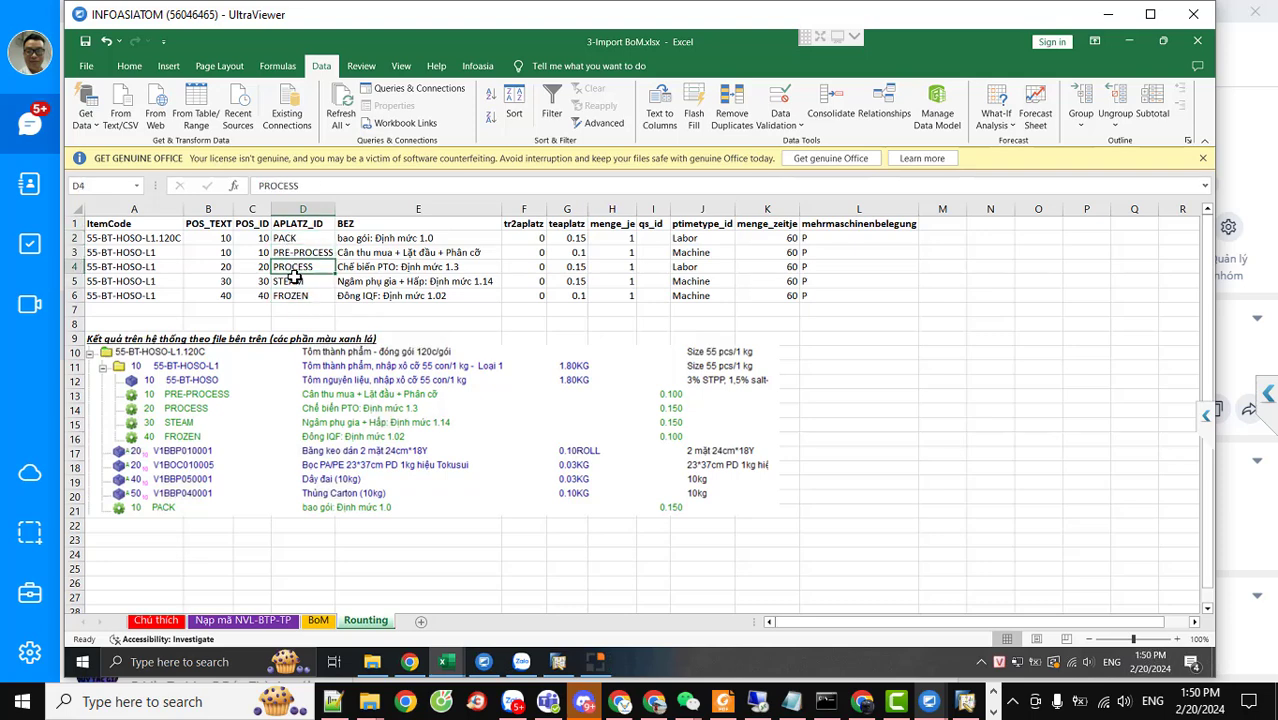
left_click(295, 282)
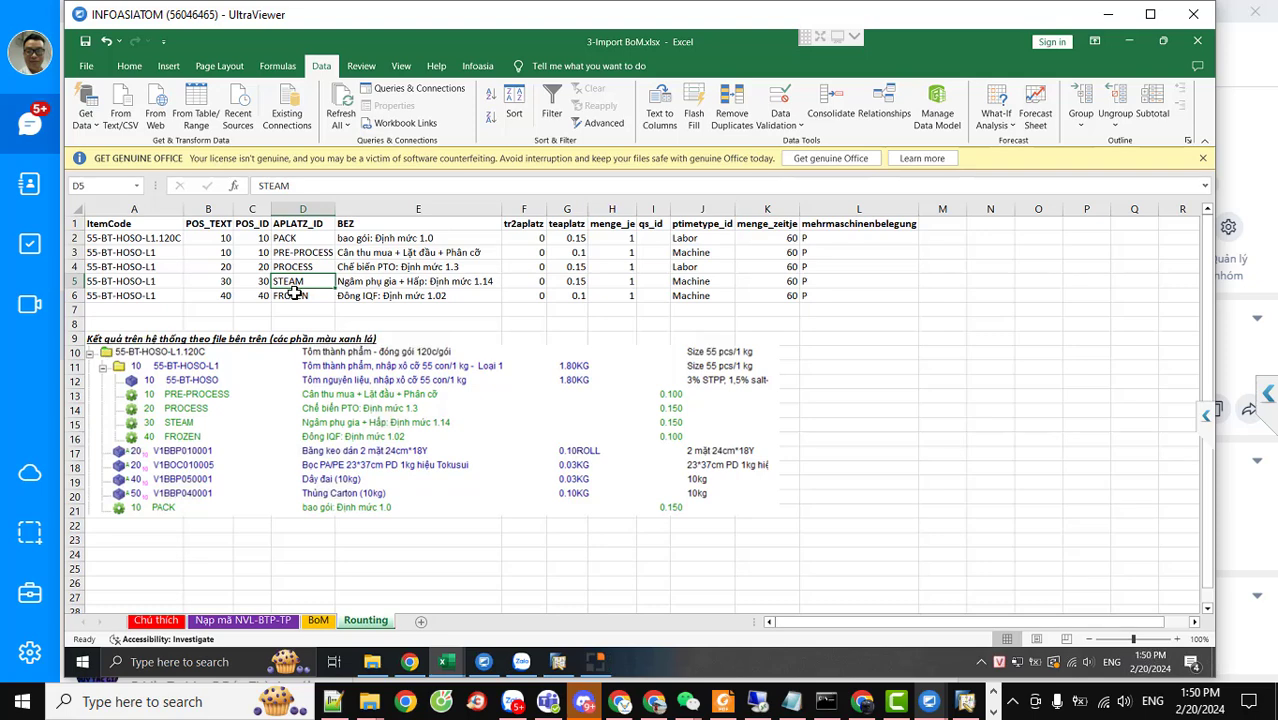
left_click(297, 296)
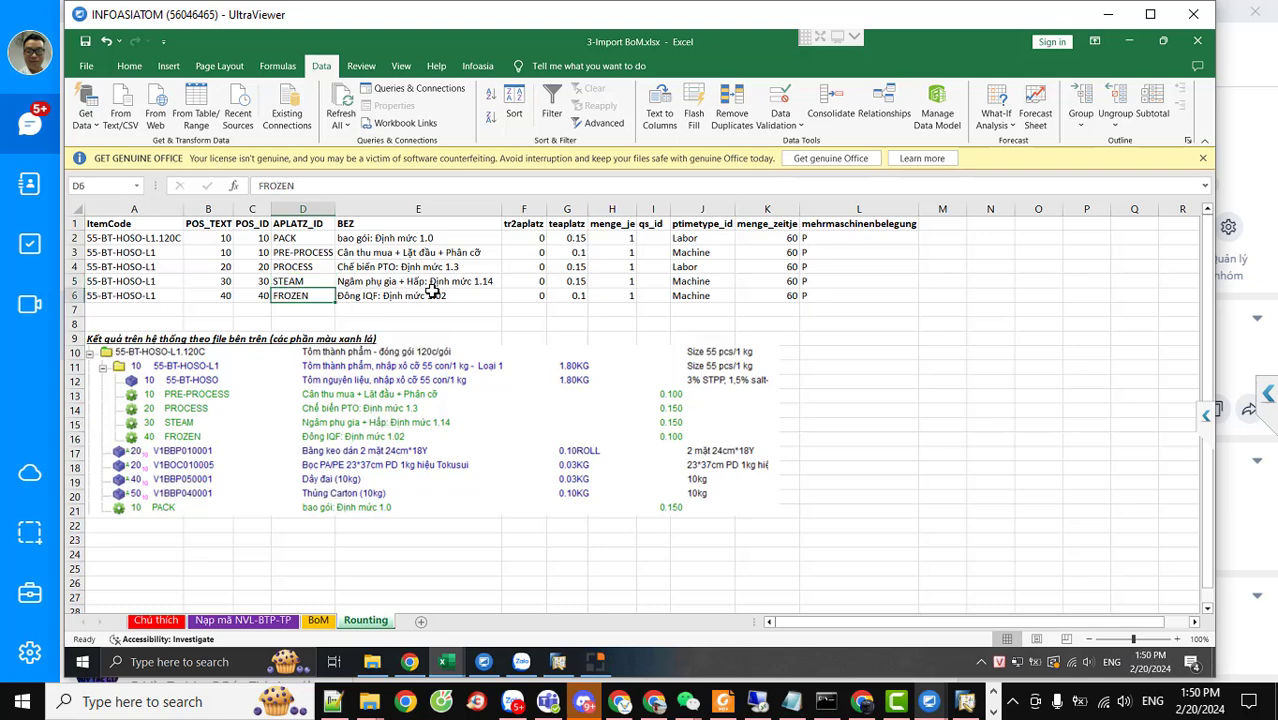
left_click(236, 621)
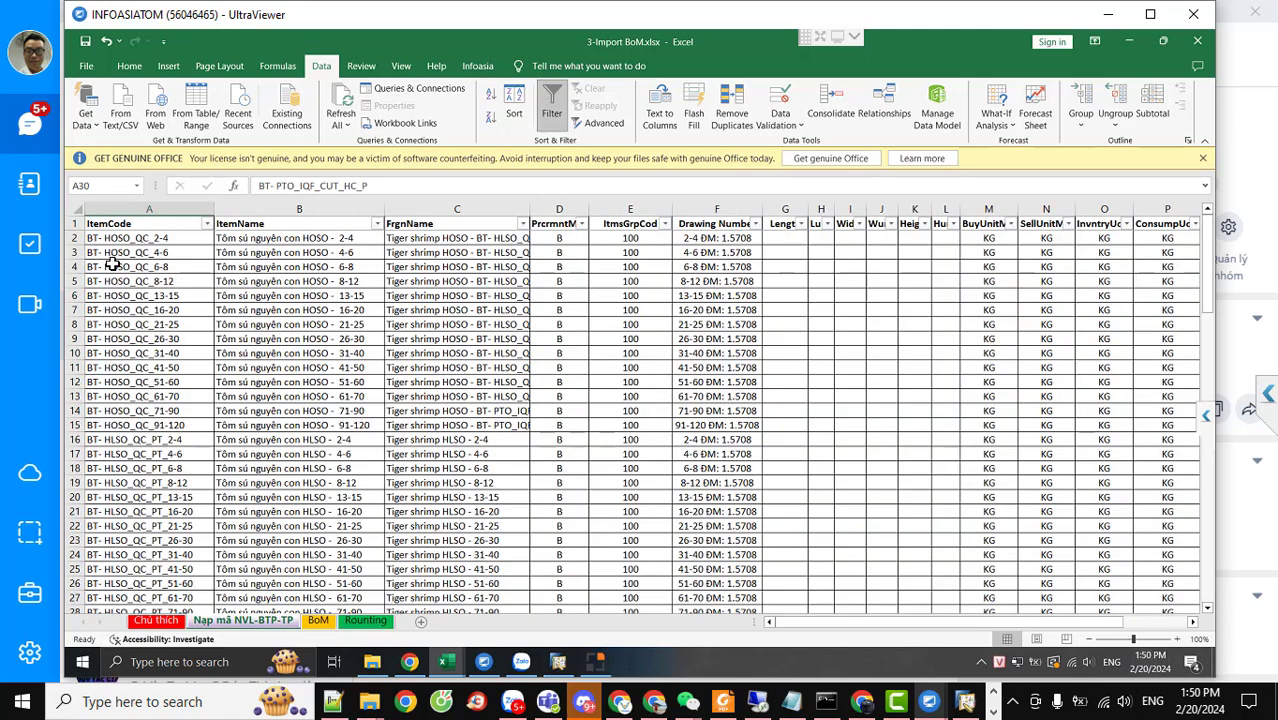
Select the item table data from A2, then switch to the BoM sheet and clear its selection
left_click_drag(148, 238, 694, 469)
left_click_drag(904, 494, 1170, 570)
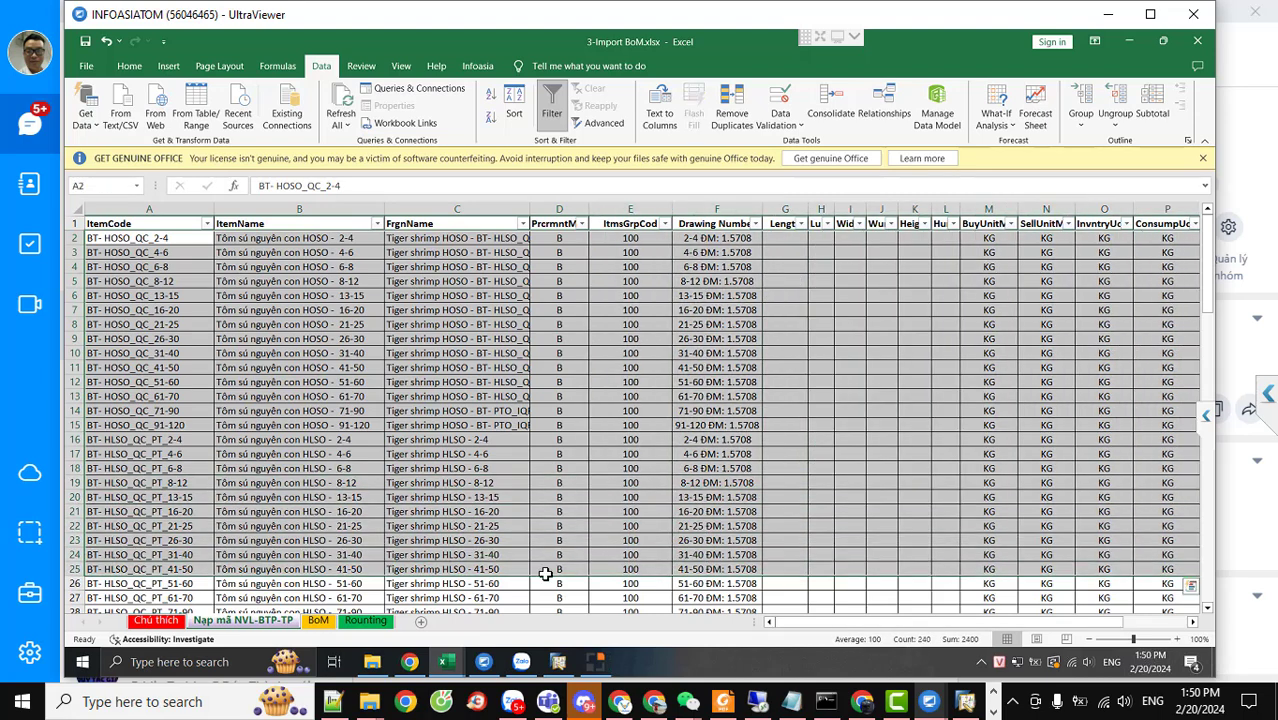
left_click(334, 622)
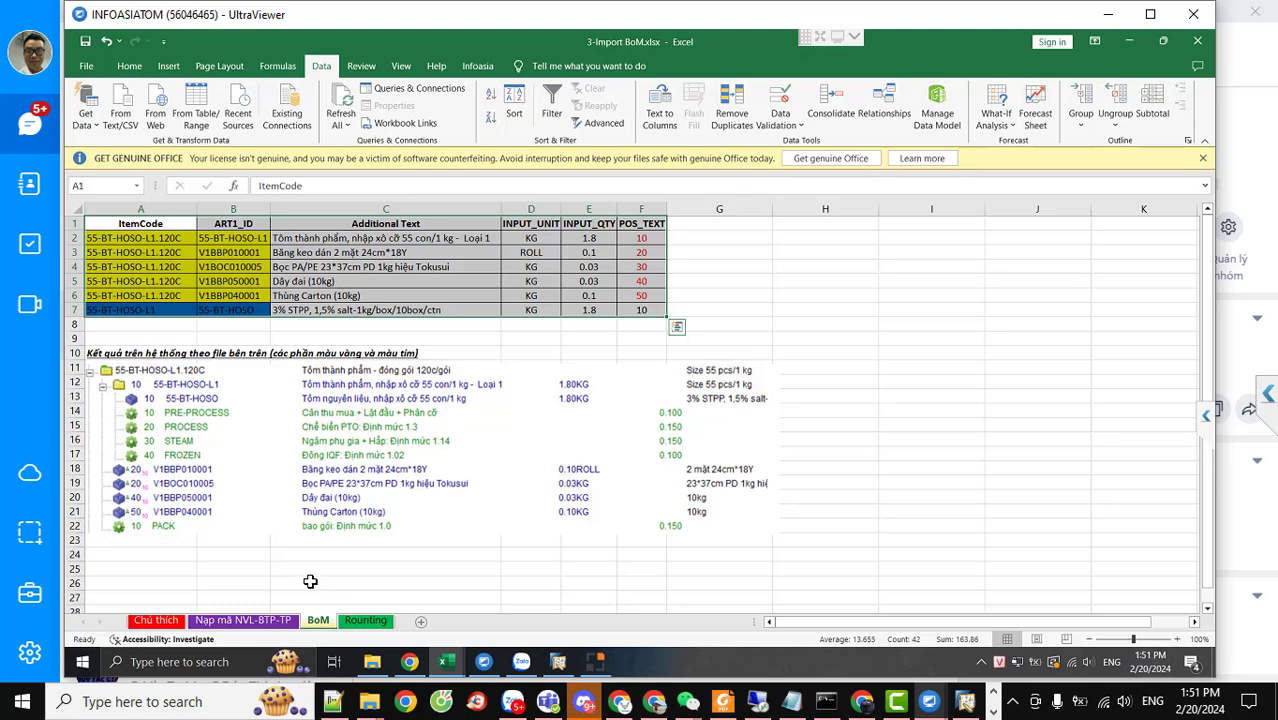
left_click(204, 327)
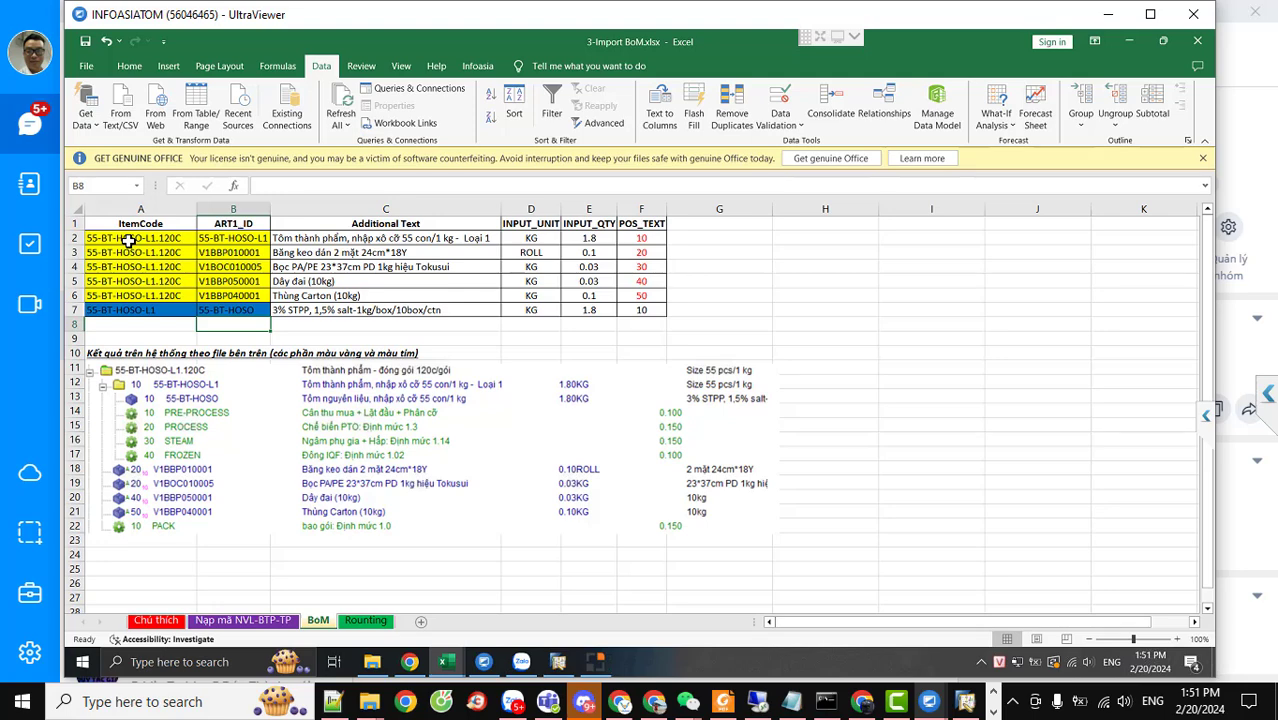
Review the Nạp mã NVL-BTP-TP item list and Chú thích notes, then bring SAP Business One forward
left_click(232, 622)
left_click(365, 477)
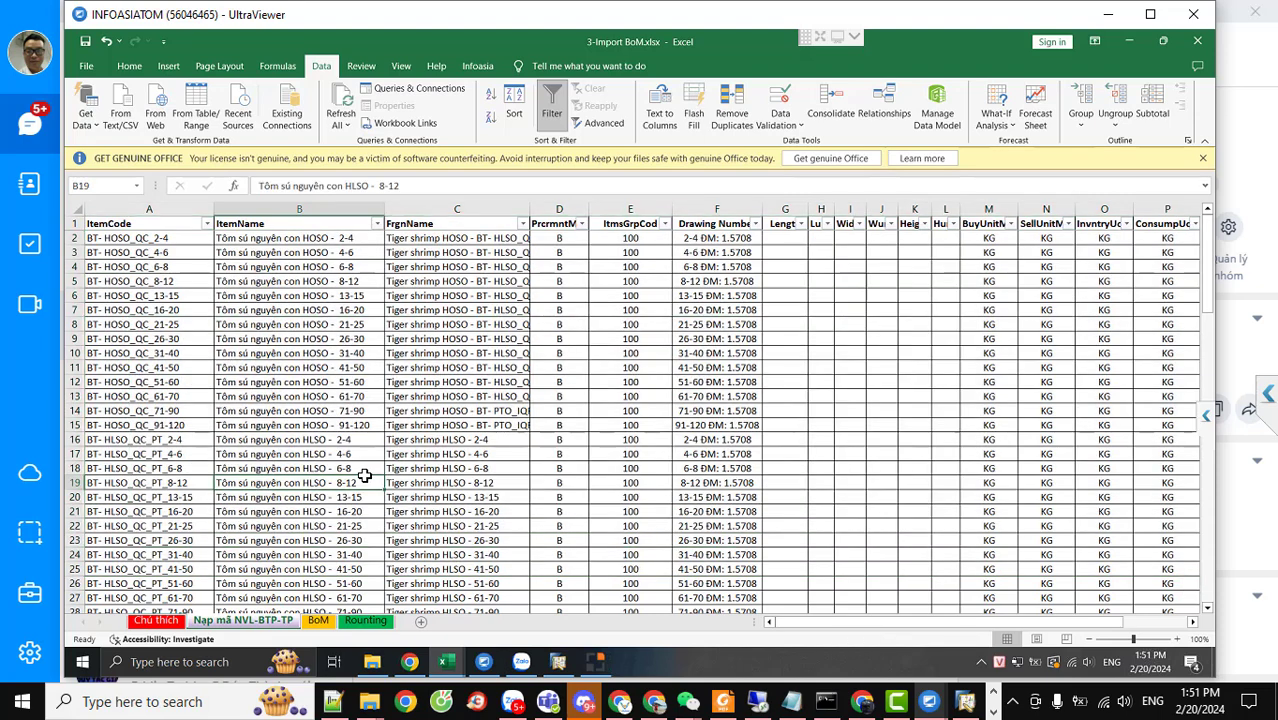
scroll(365, 477, "down", 4)
scroll(365, 477, "up", 4)
left_click(163, 622)
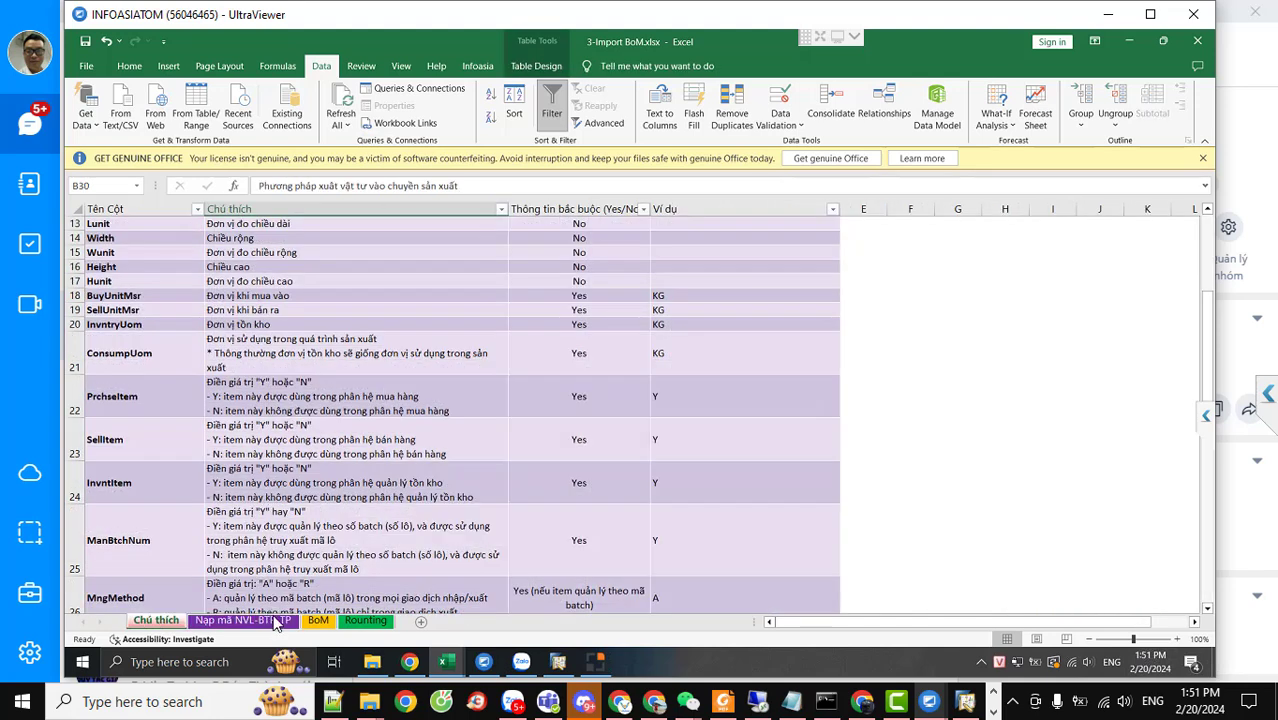
left_click(318, 621)
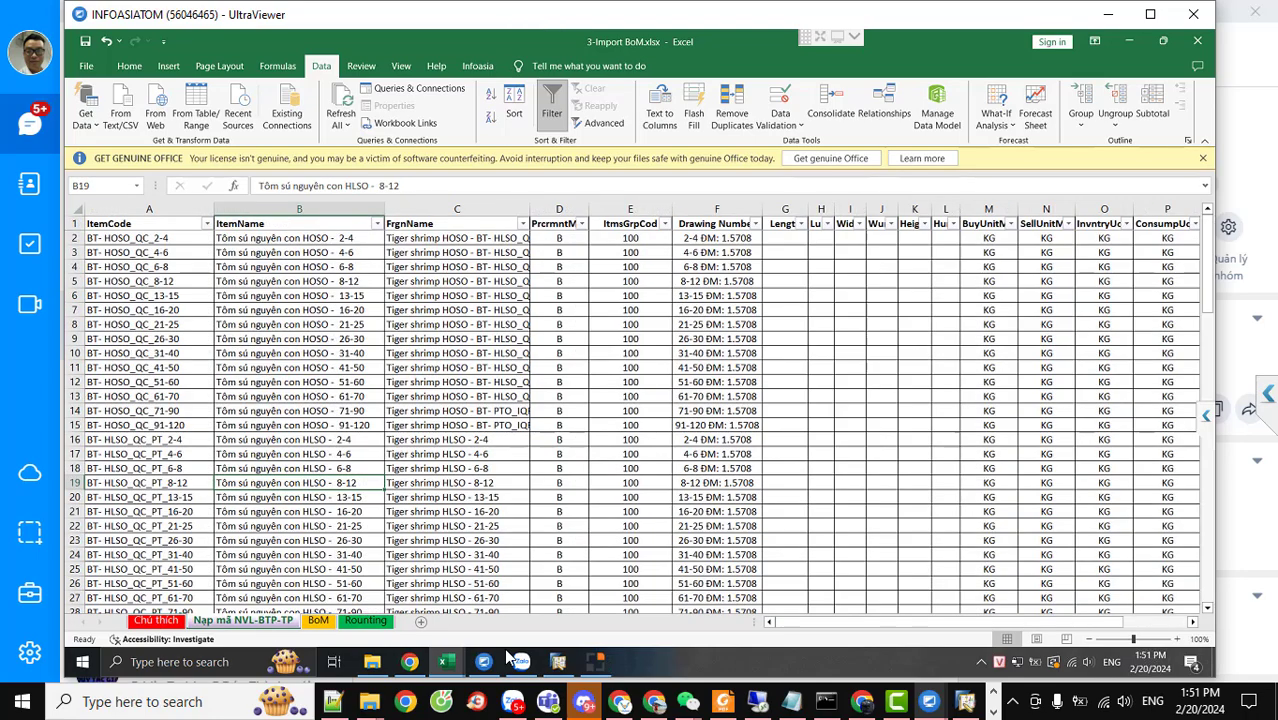
left_click(557, 664)
Accept the system message and open the Add-On Manager from Administration > Add-Ons
left_click(487, 366)
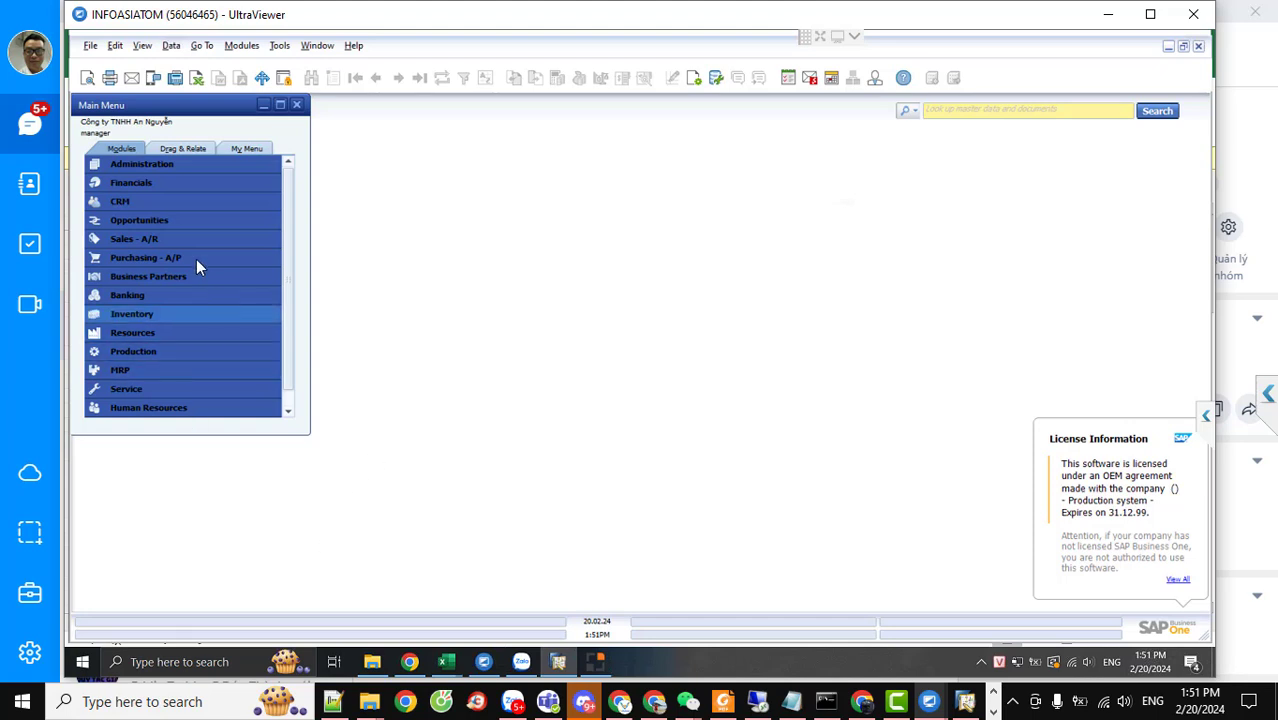
left_click(147, 163)
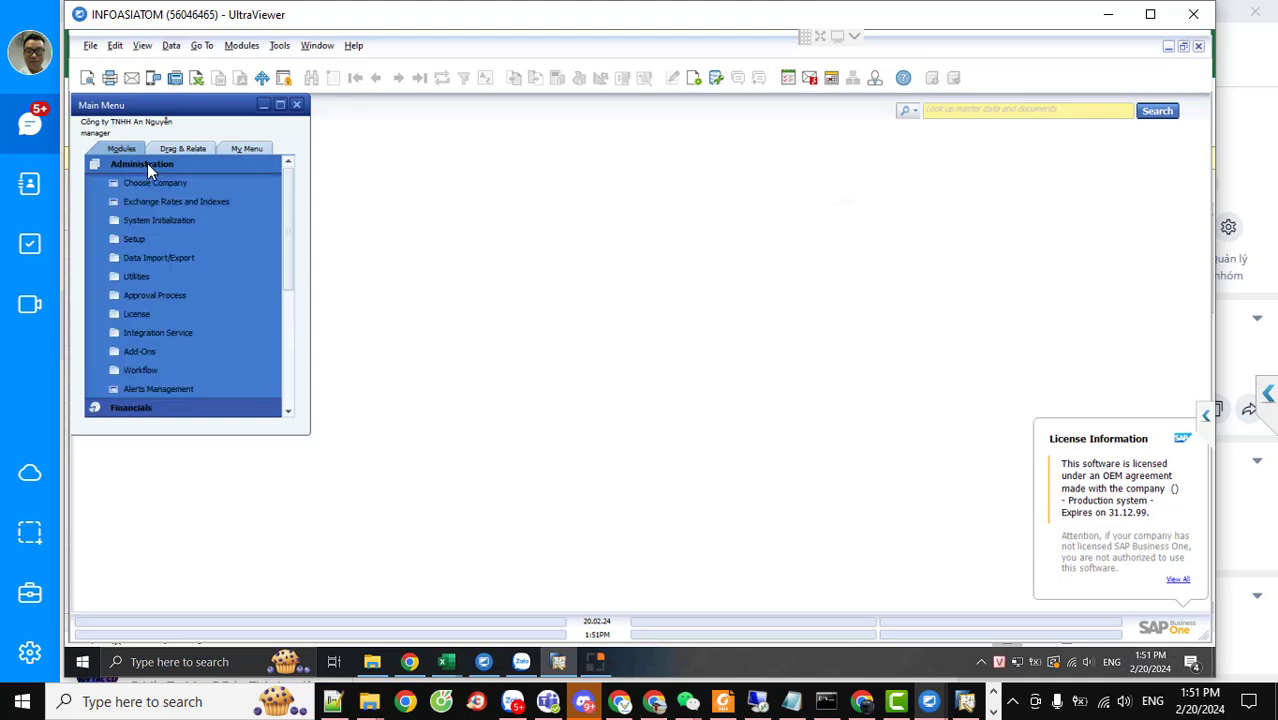
left_click(160, 258)
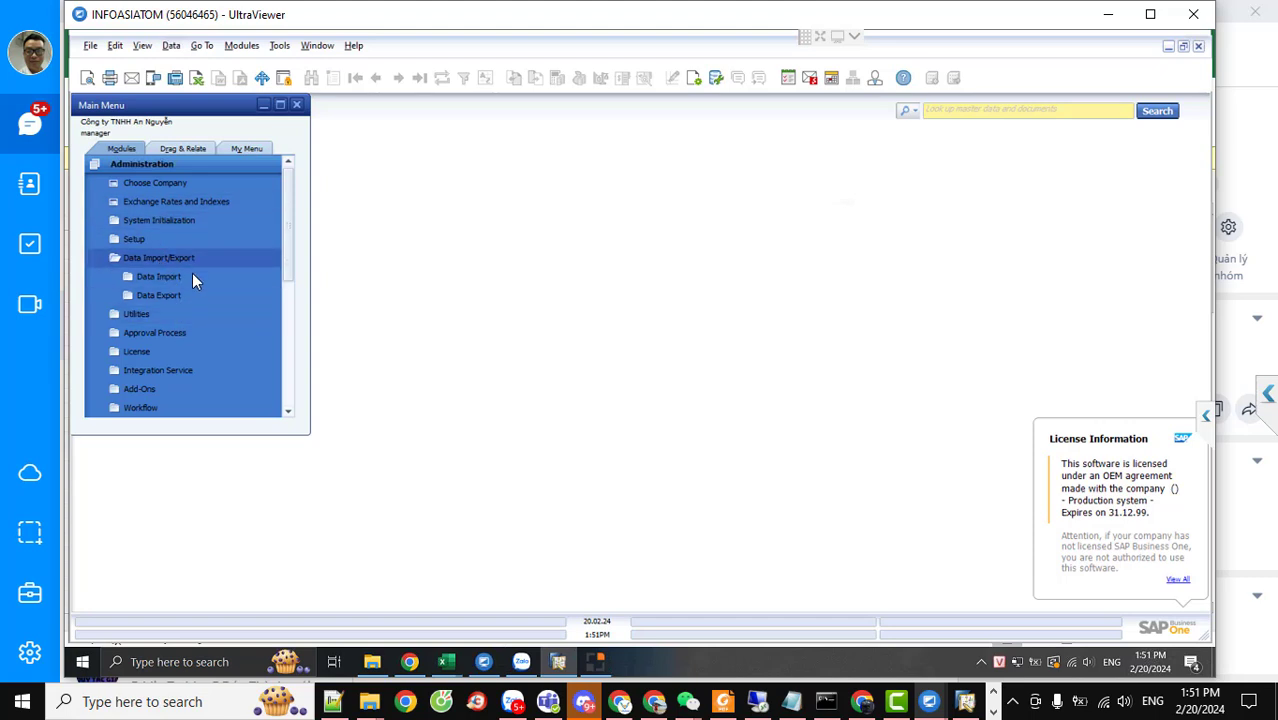
scroll(191, 280, "down", 1)
left_click(152, 330)
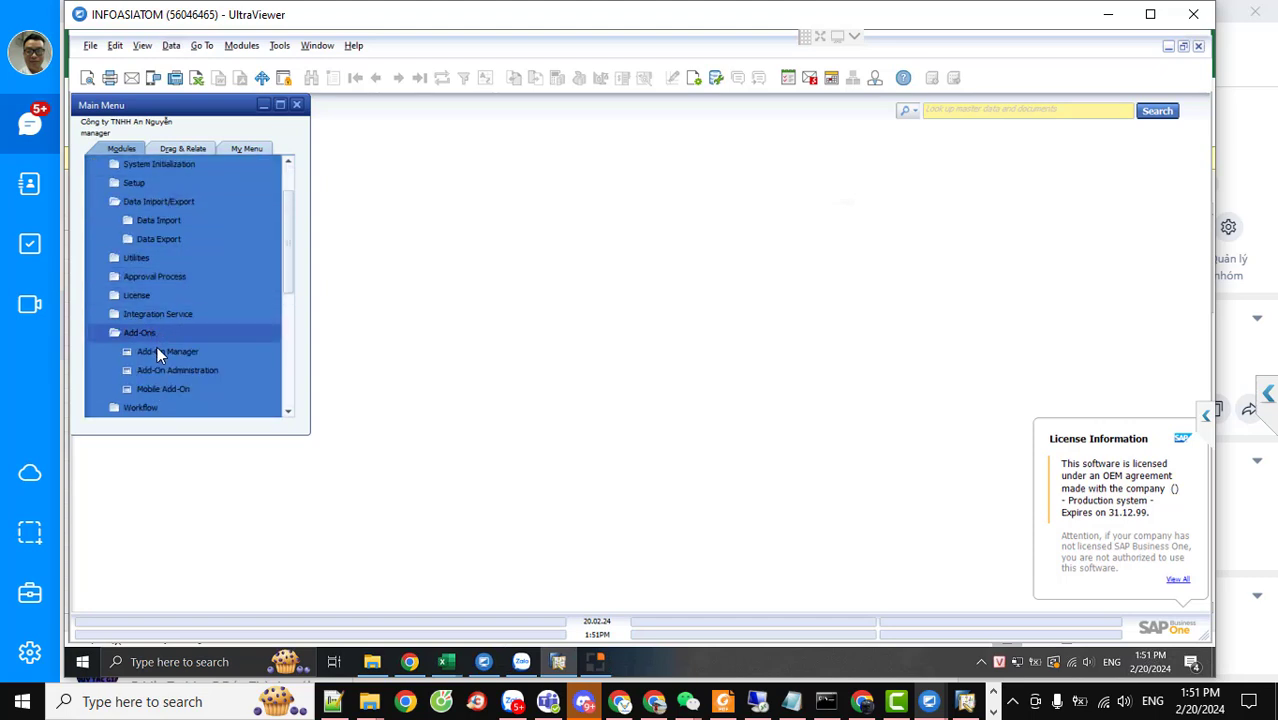
left_click(157, 348)
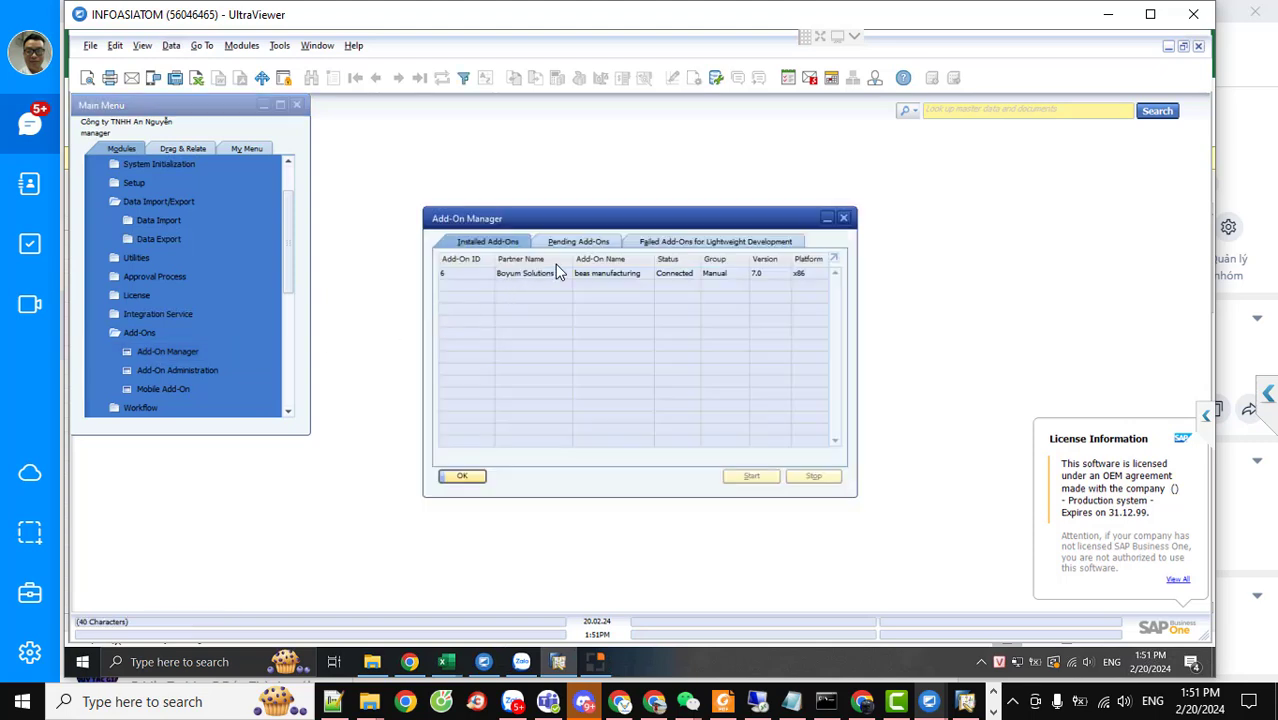
left_click(843, 217)
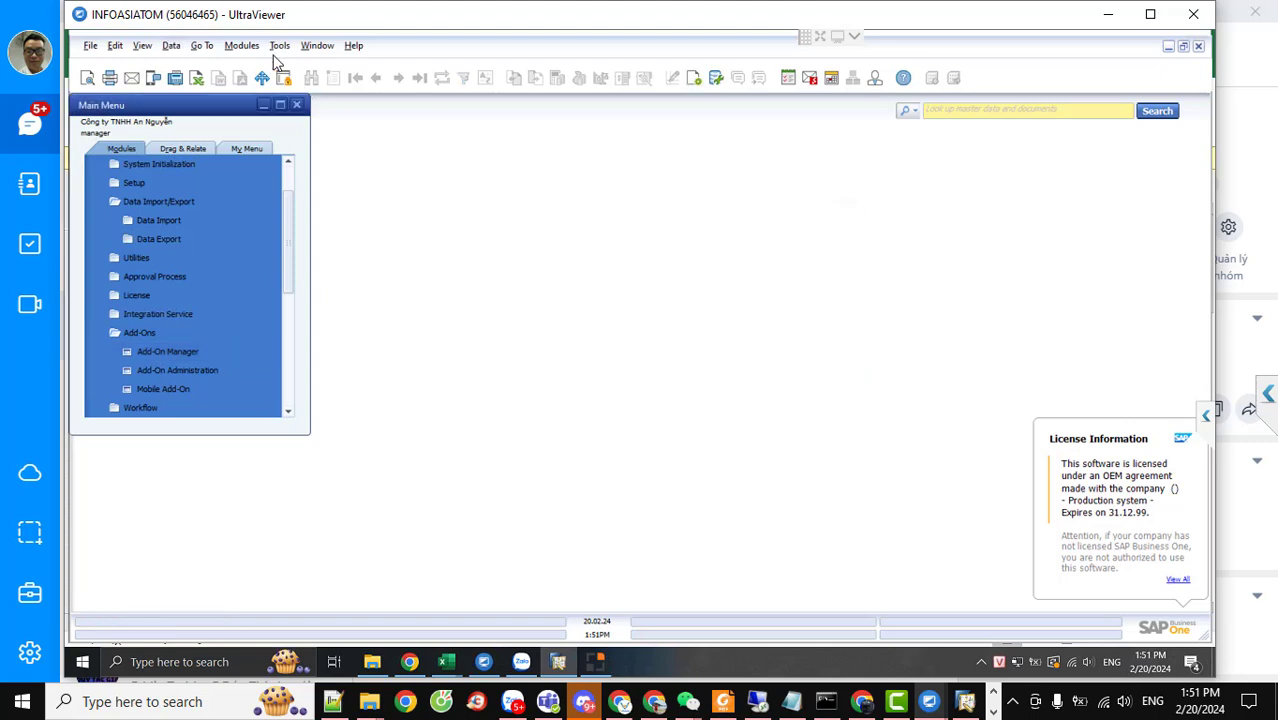
Stop and restart the beas manufacturing add-on, then confirm with OK
left_click(241, 45)
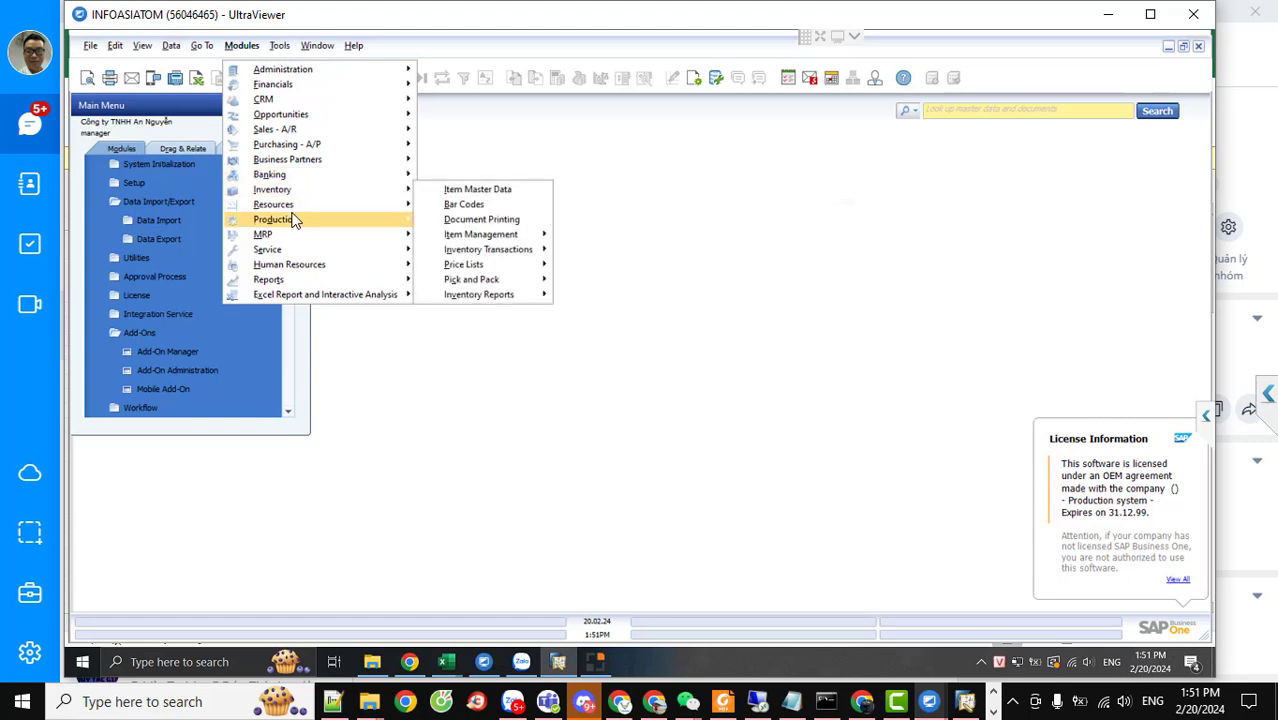
mouse_move(295, 220)
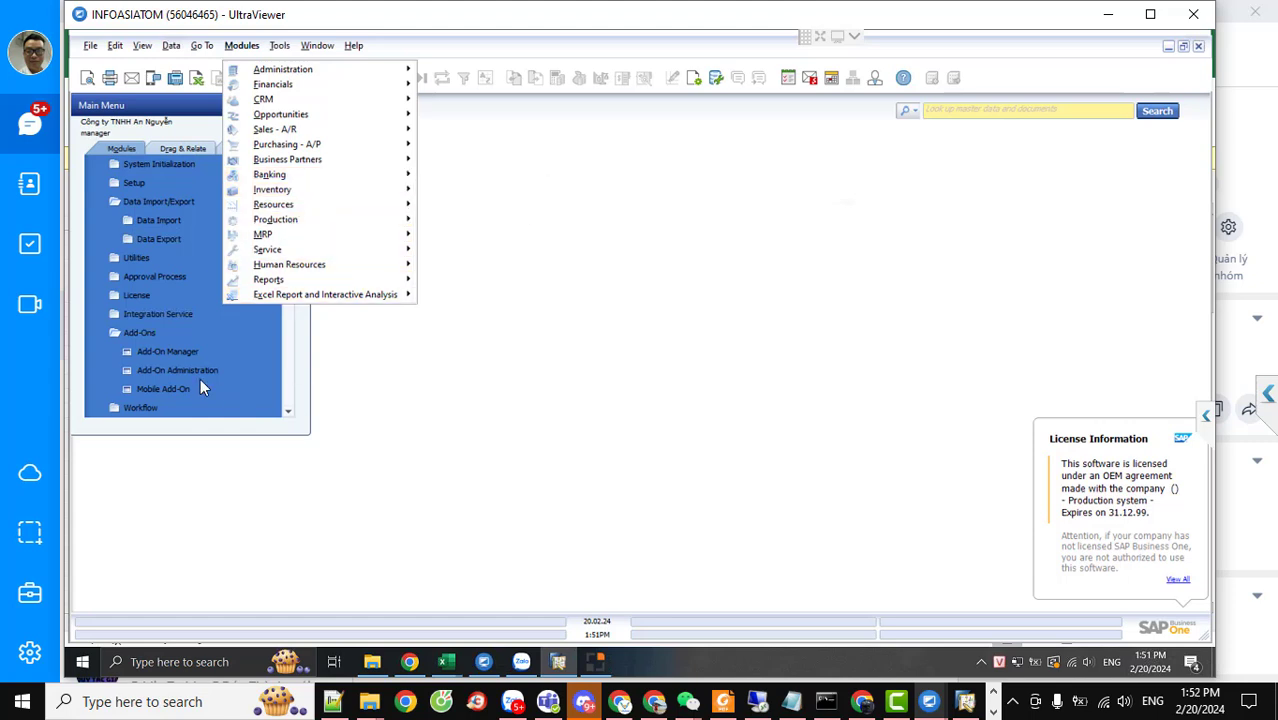
left_click(167, 351)
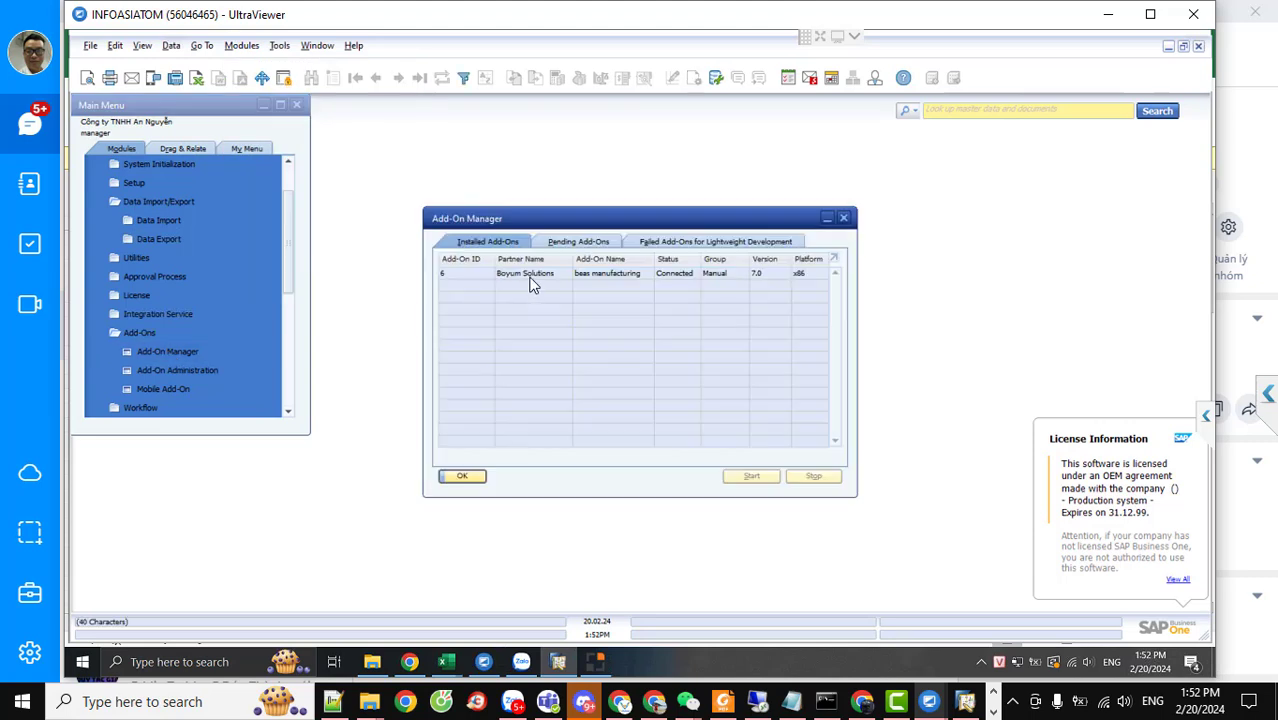
left_click(530, 276)
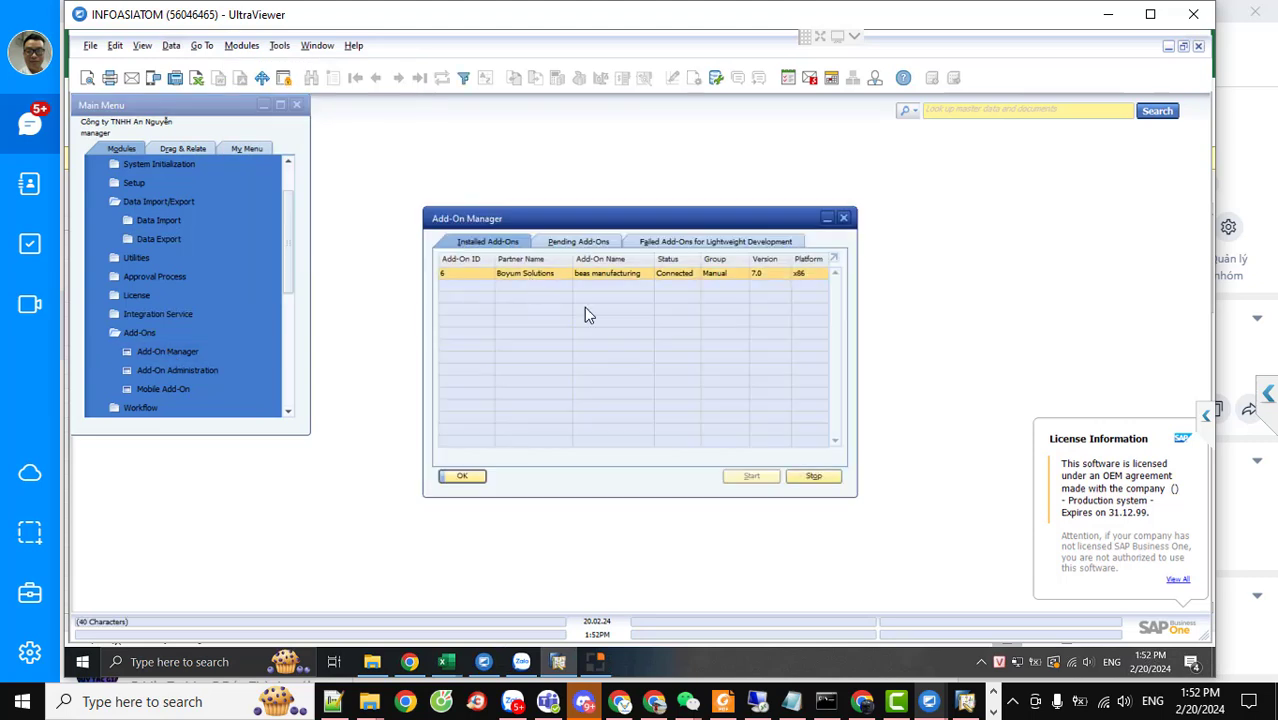
left_click(815, 478)
left_click(464, 273)
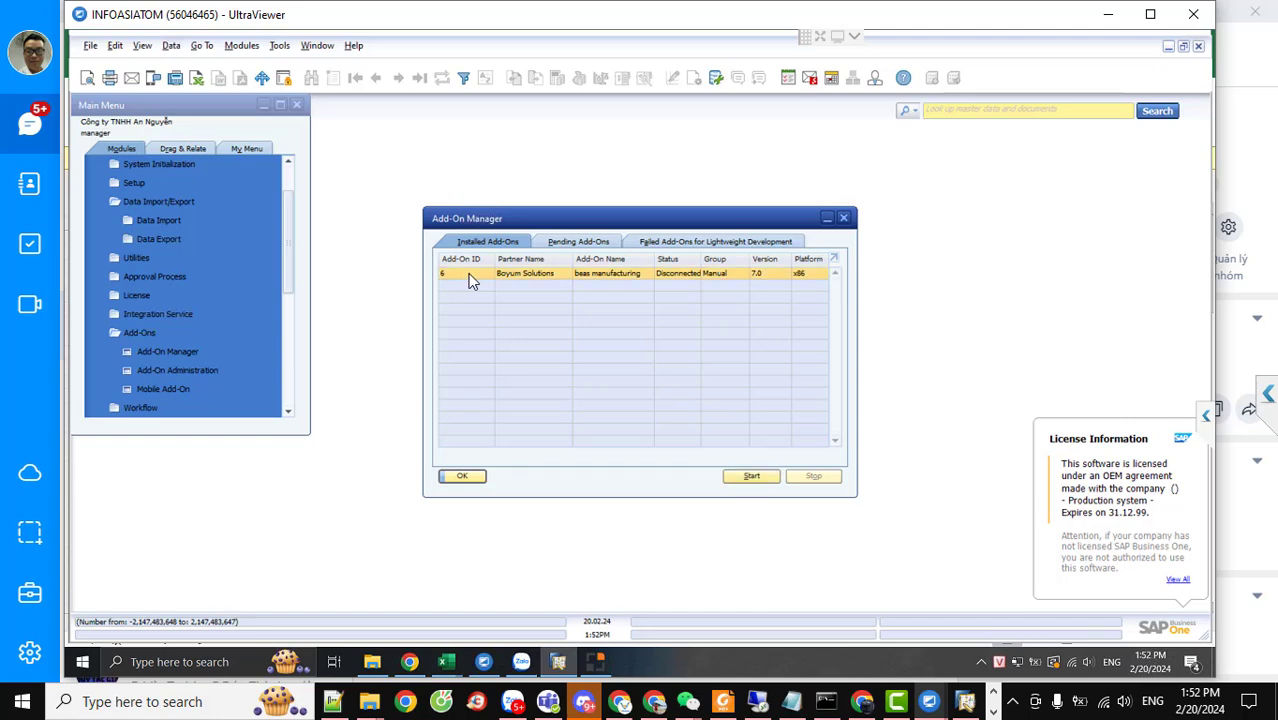
left_click(752, 477)
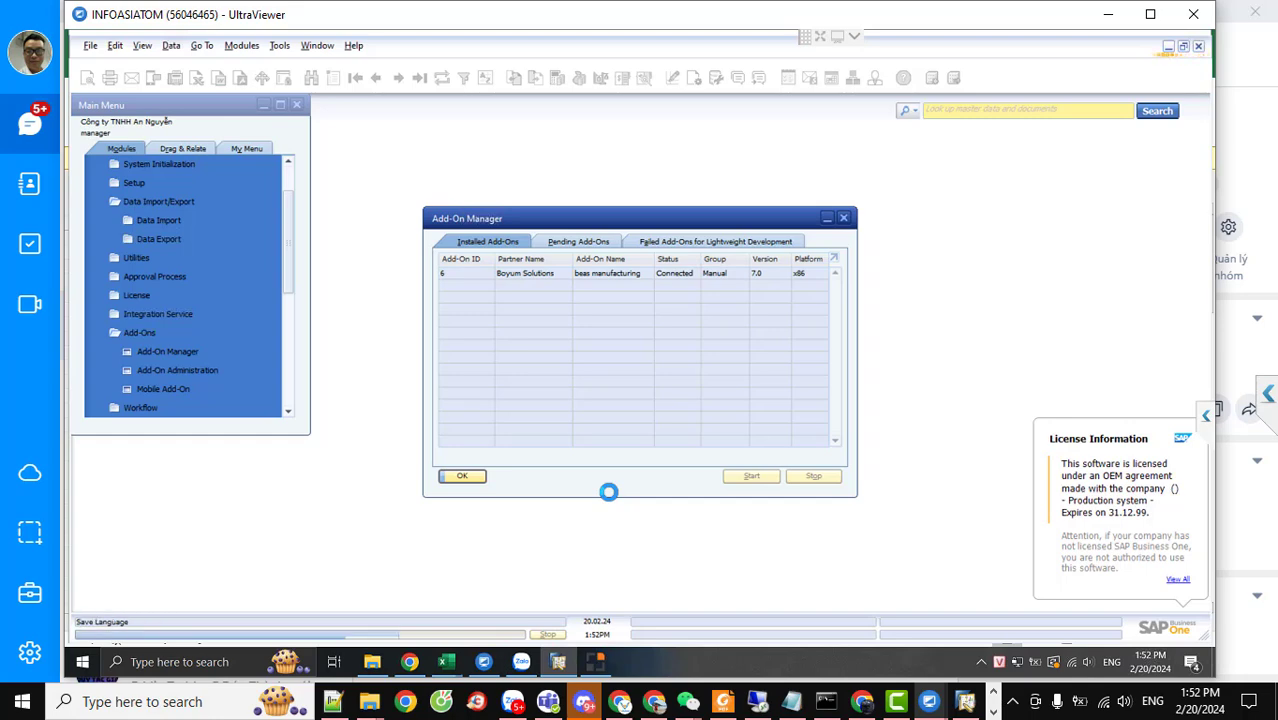
left_click(459, 480)
Agree to start the beasService1 service by command line and minimize the command window
mouse_move(592, 660)
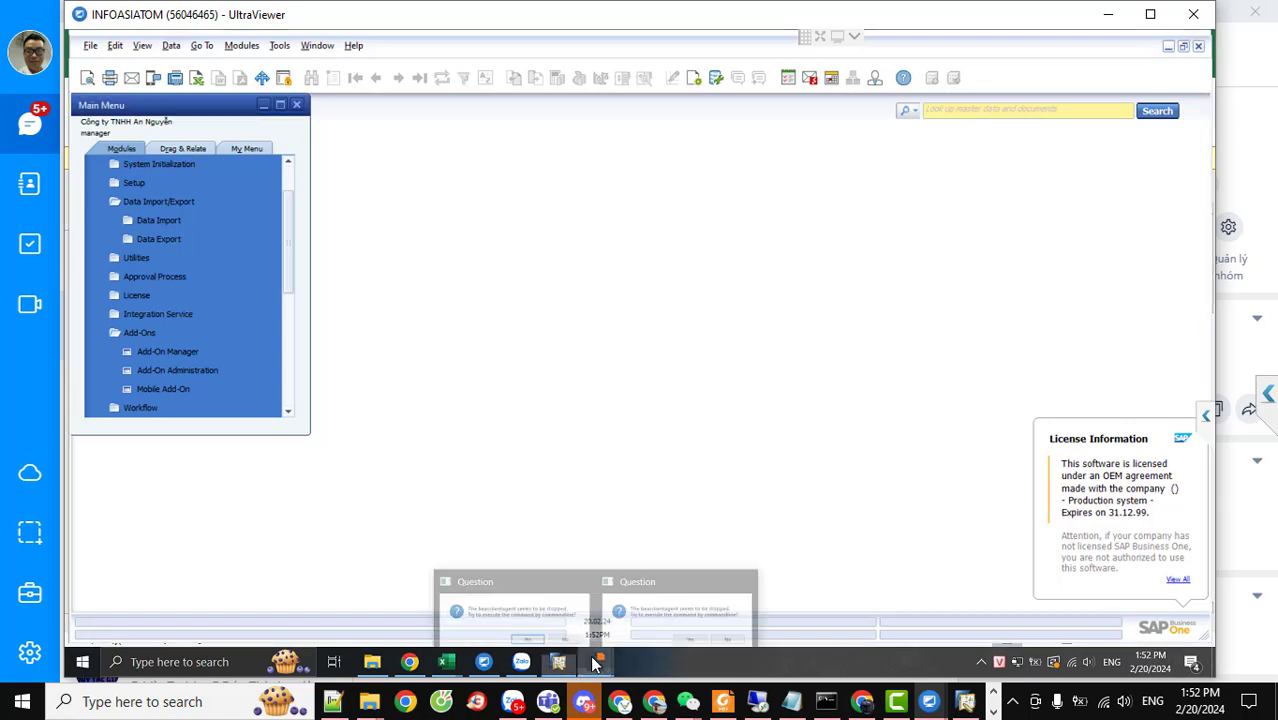
left_click(645, 605)
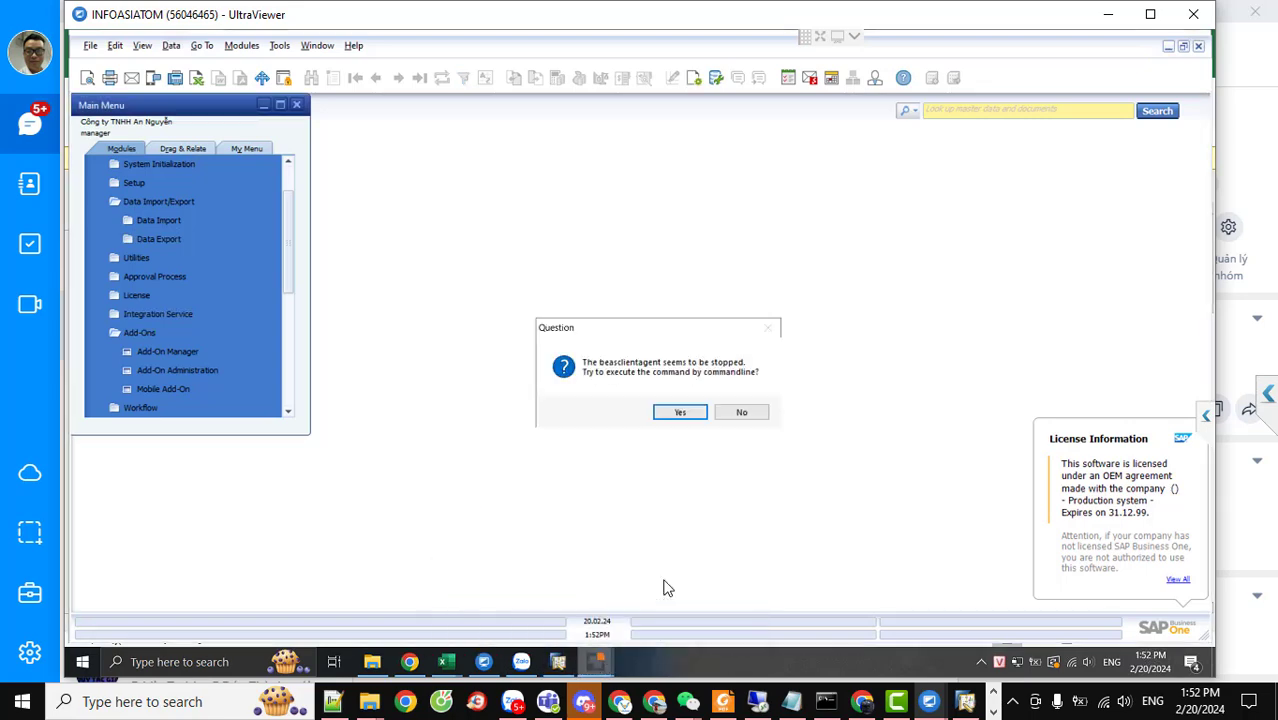
left_click(680, 412)
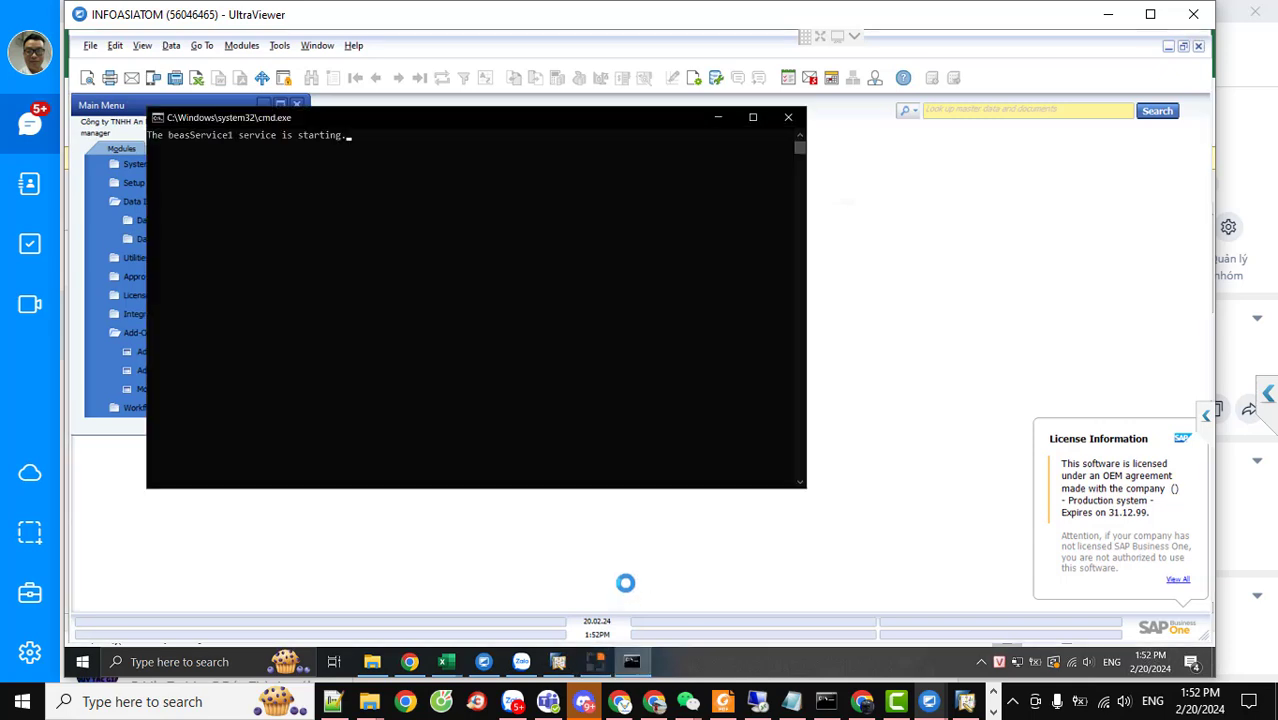
left_click(632, 663)
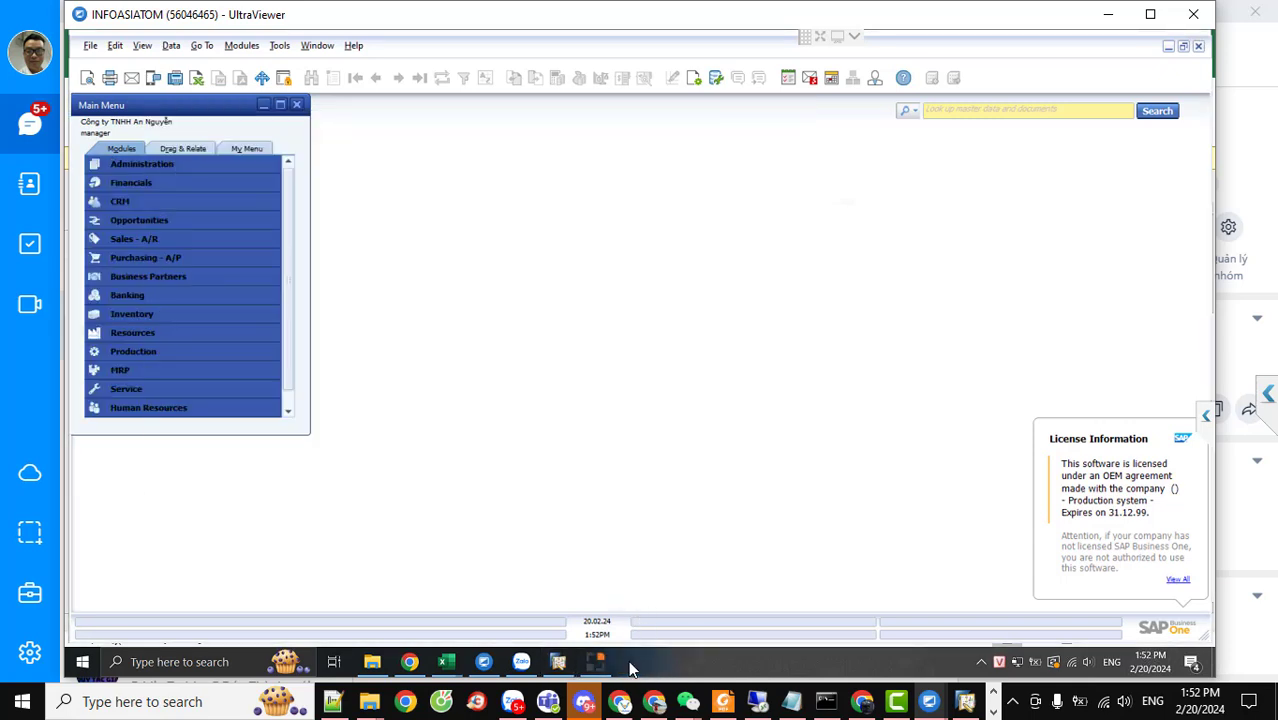
Check in the Add-On Manager that beas manufacturing 7.0 shows Connected, then close it
left_click(232, 50)
mouse_move(328, 219)
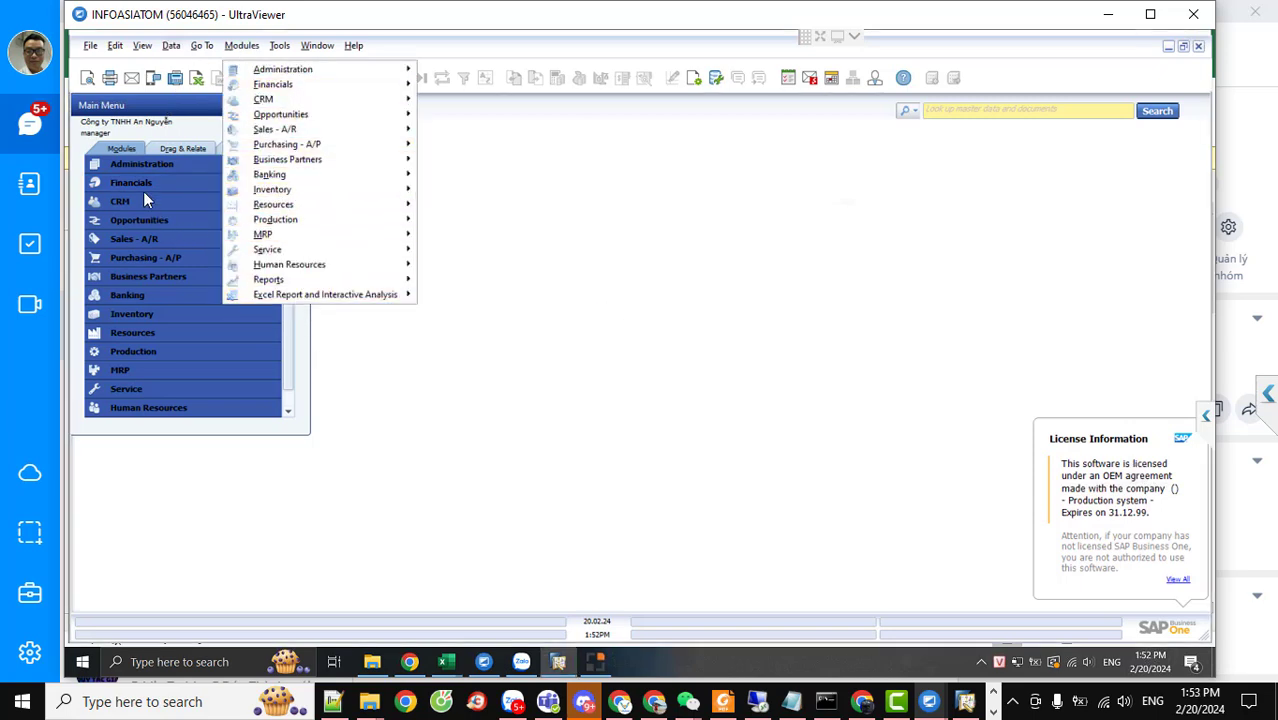
left_click(137, 164)
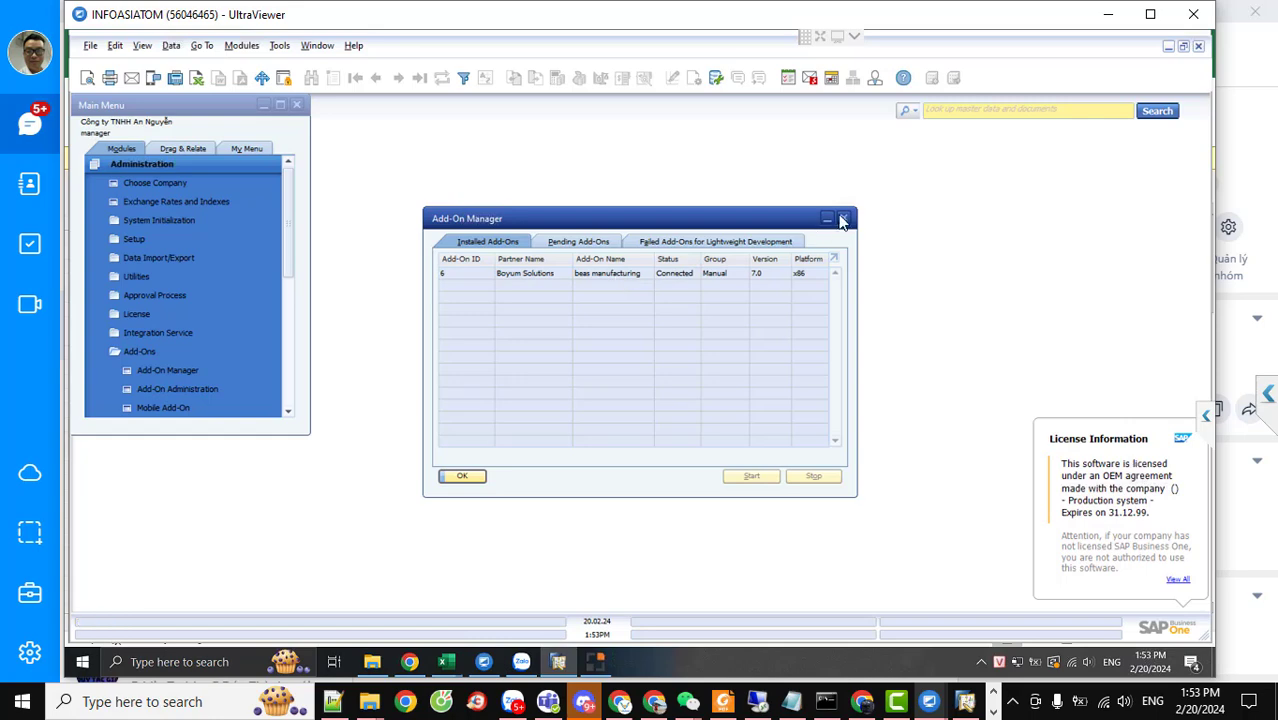
left_click(843, 217)
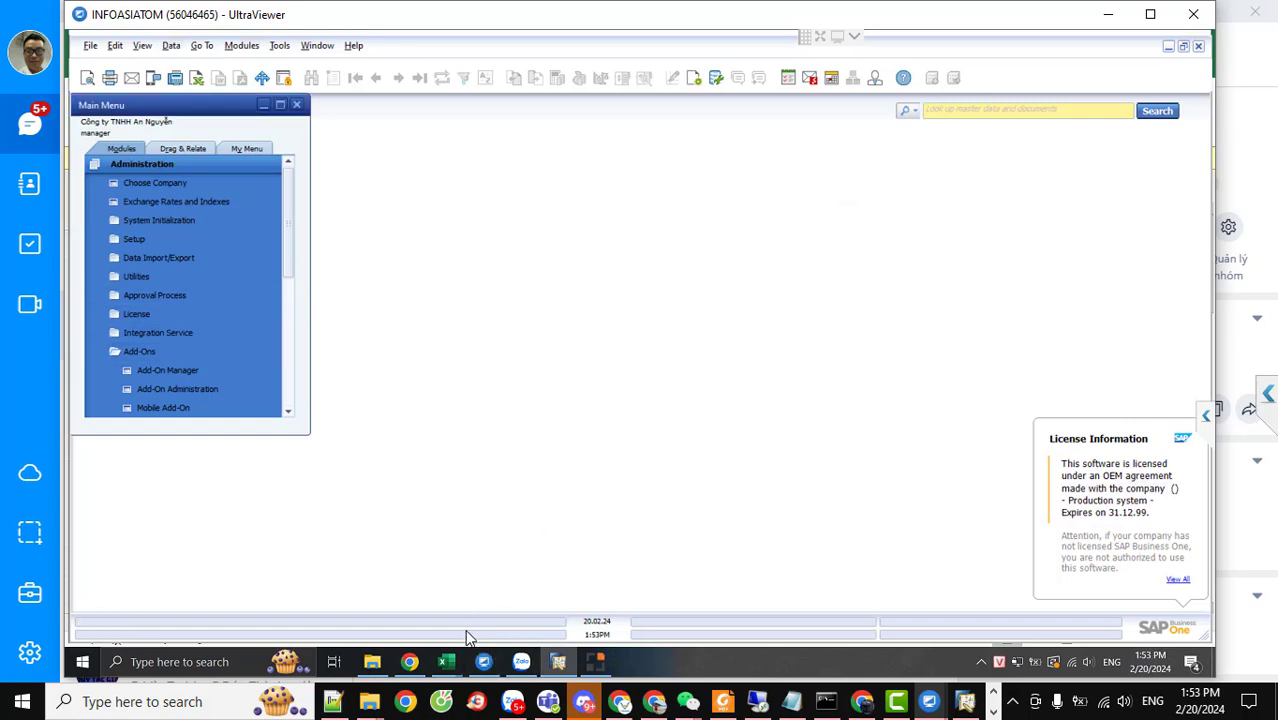
In the 3-Import BoM workbook, select the routing table A1:L6
mouse_move(446, 661)
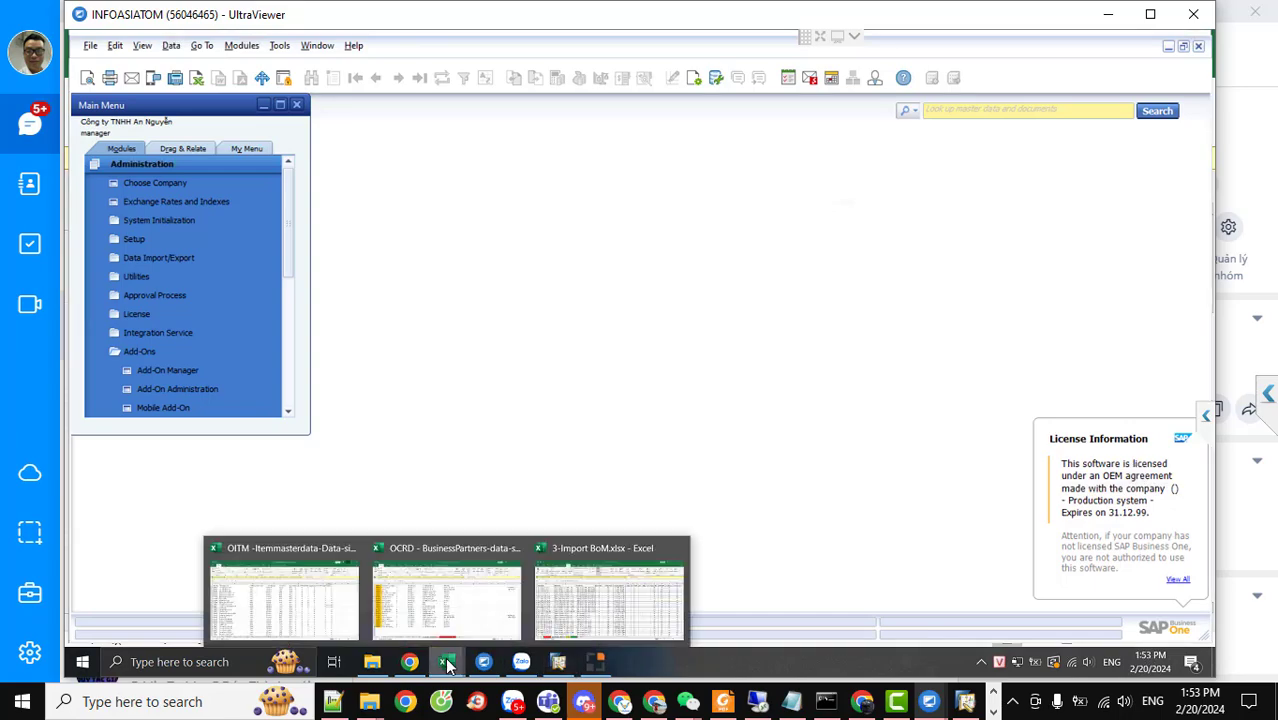
left_click(582, 603)
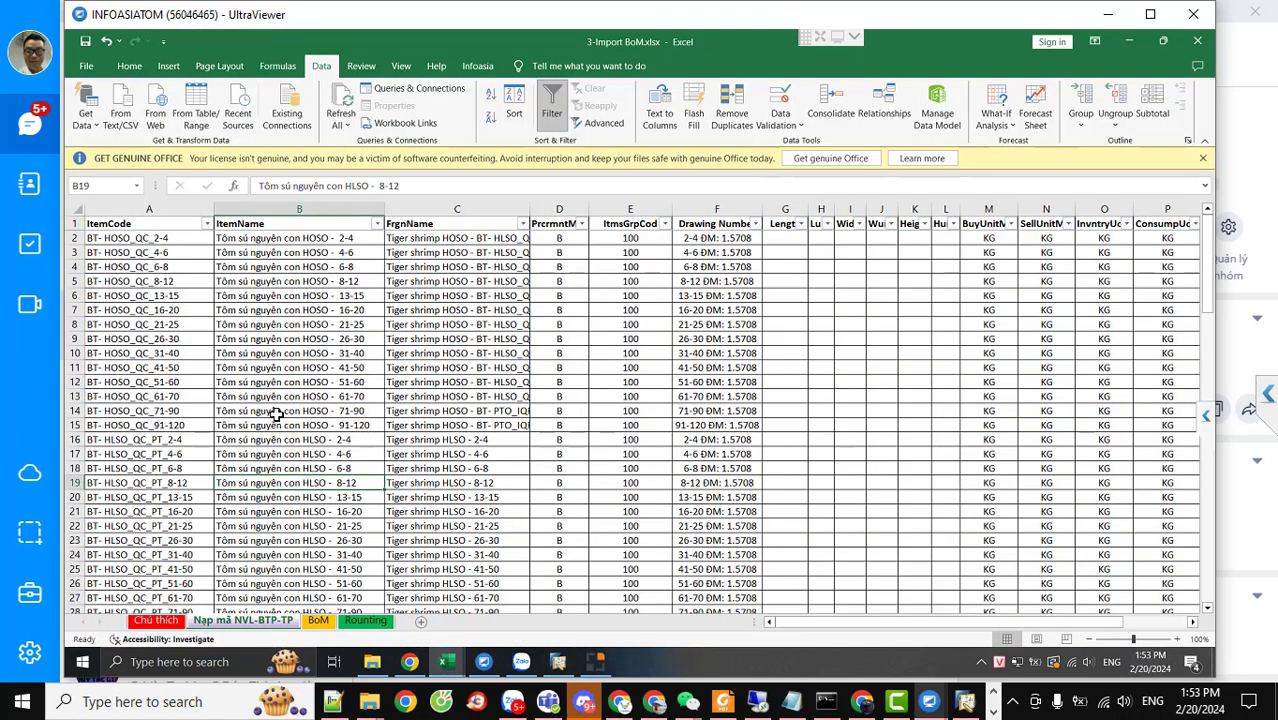
scroll(276, 414, "down", 3)
scroll(276, 414, "up", 3)
left_click(329, 621)
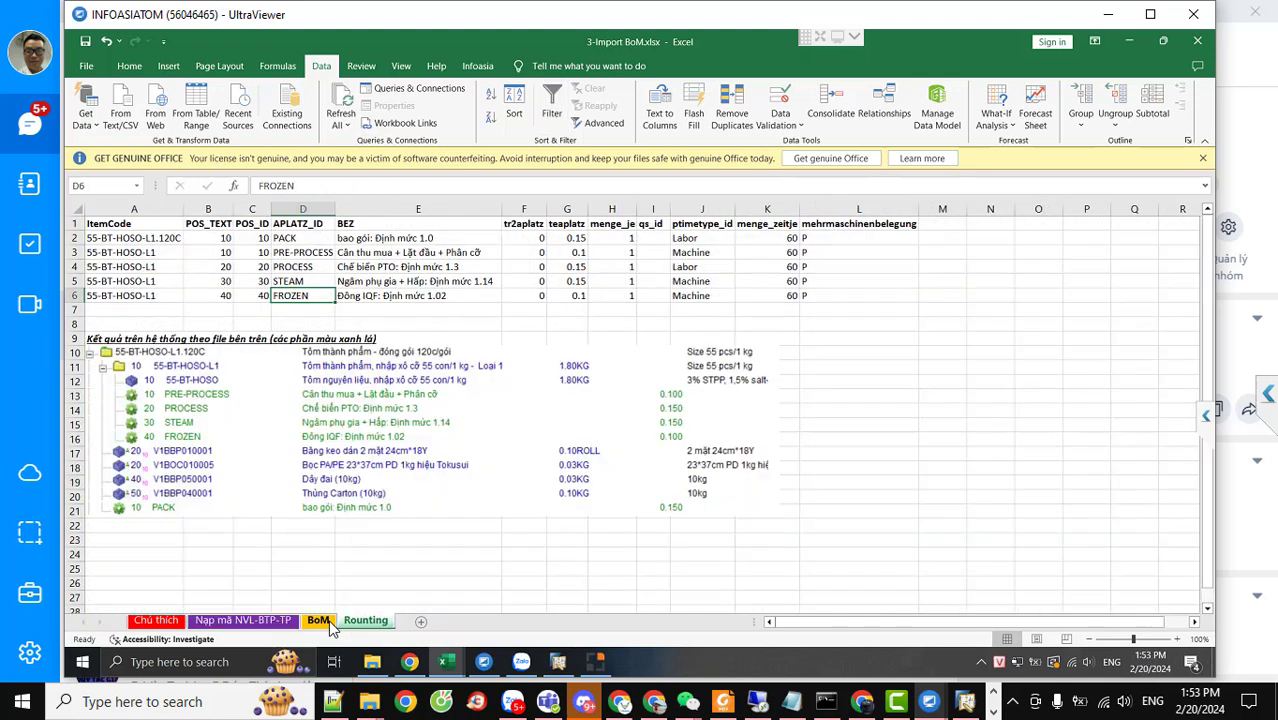
left_click(264, 455)
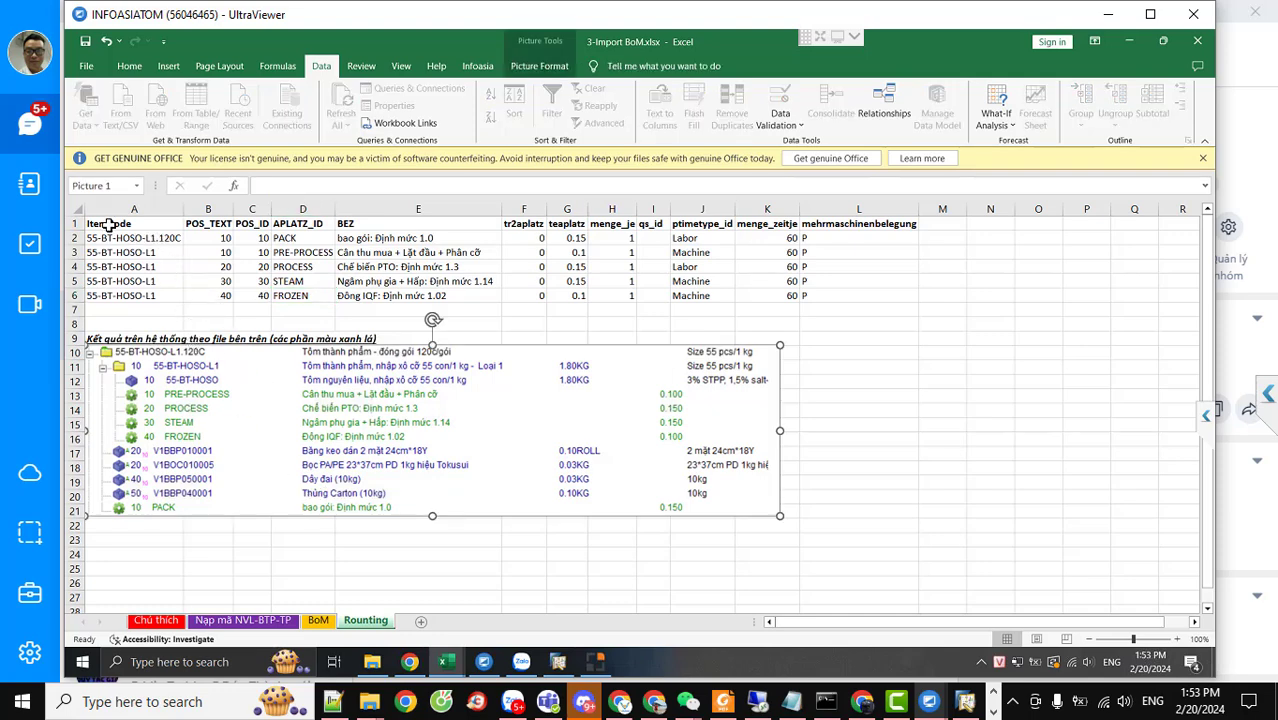
left_click_drag(108, 226, 886, 295)
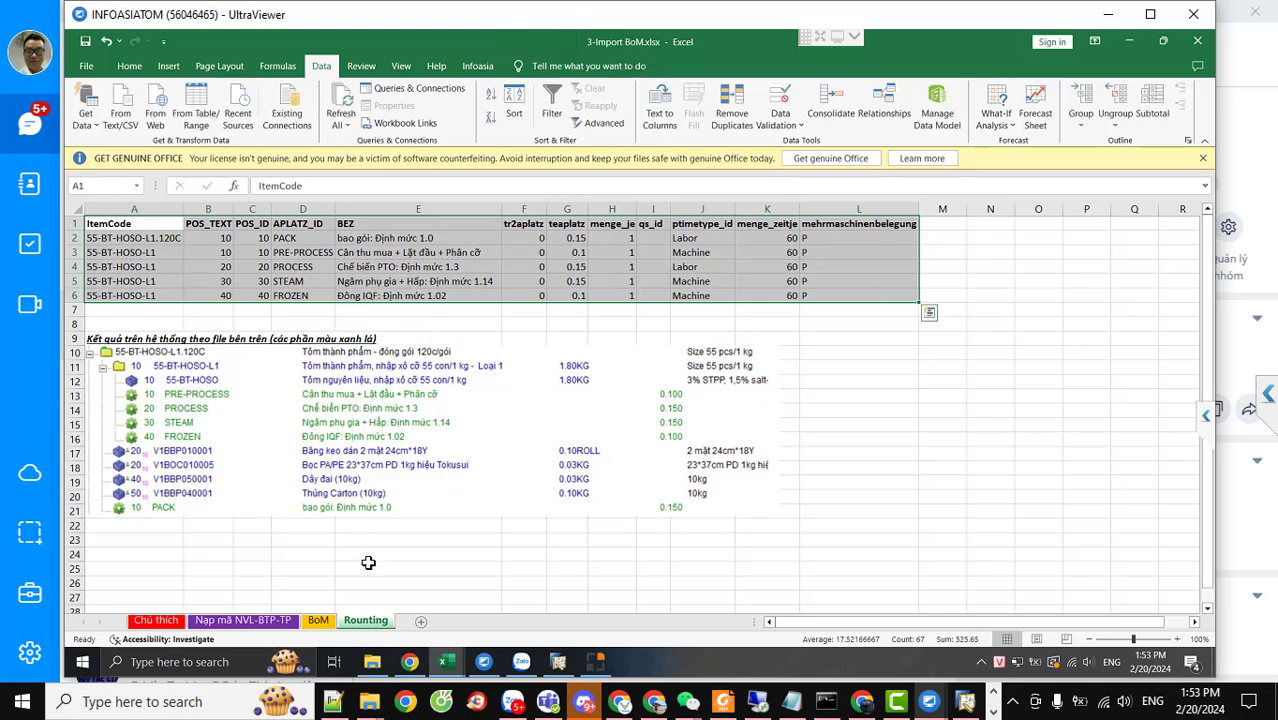
Compare the BoM table A2:F7 with item codes A1:C12 and the Rounting sheet
left_click(318, 620)
left_click_drag(138, 240, 649, 305)
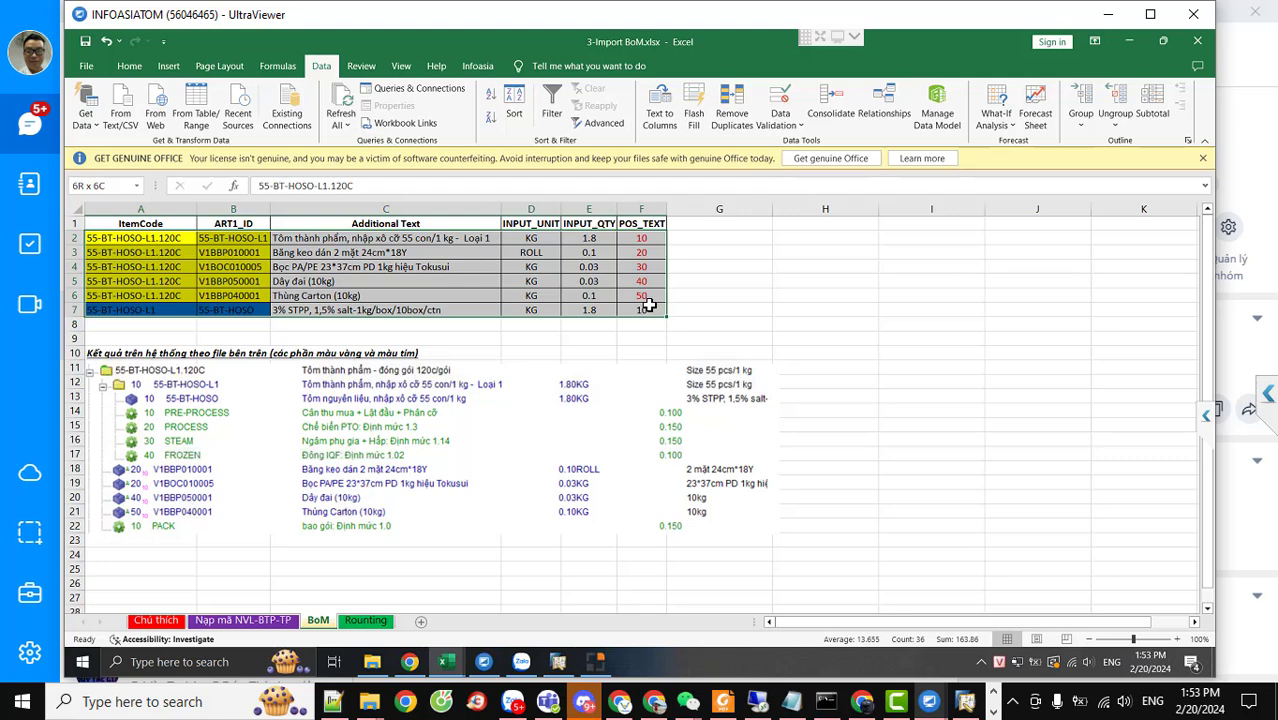
left_click_drag(649, 305, 649, 305)
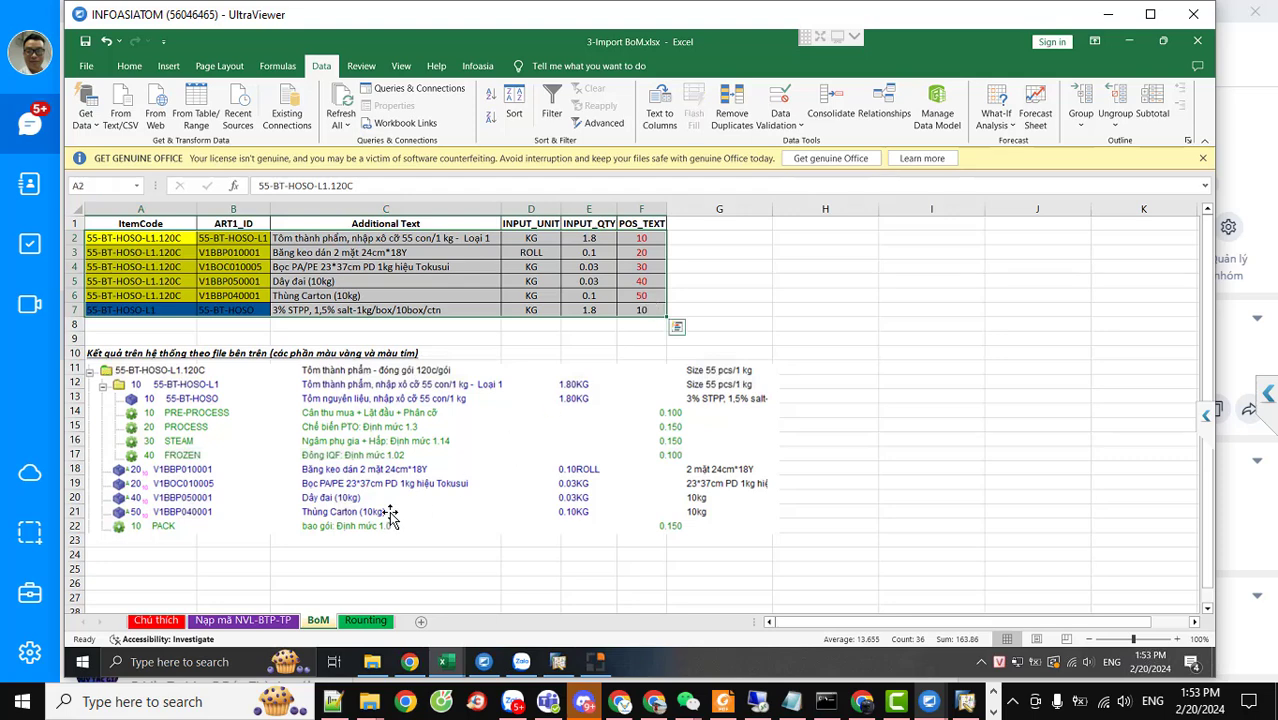
left_click(262, 621)
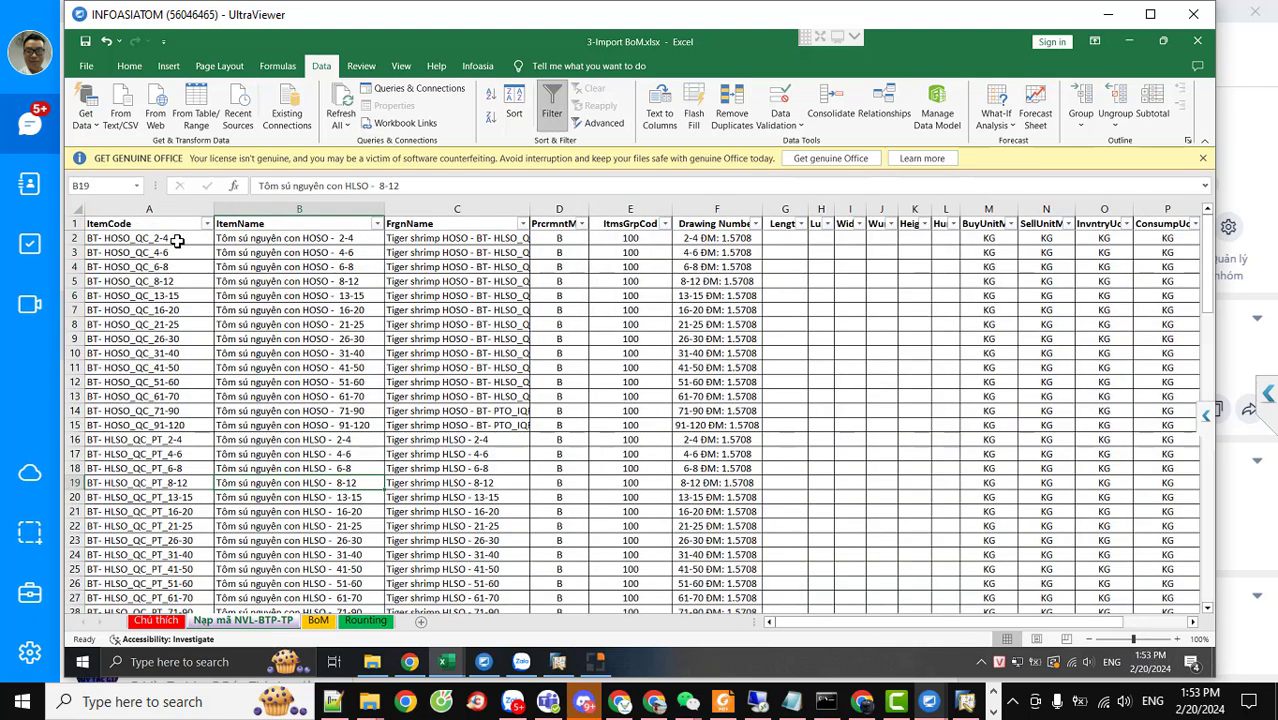
left_click_drag(150, 226, 1014, 526)
left_click(319, 624)
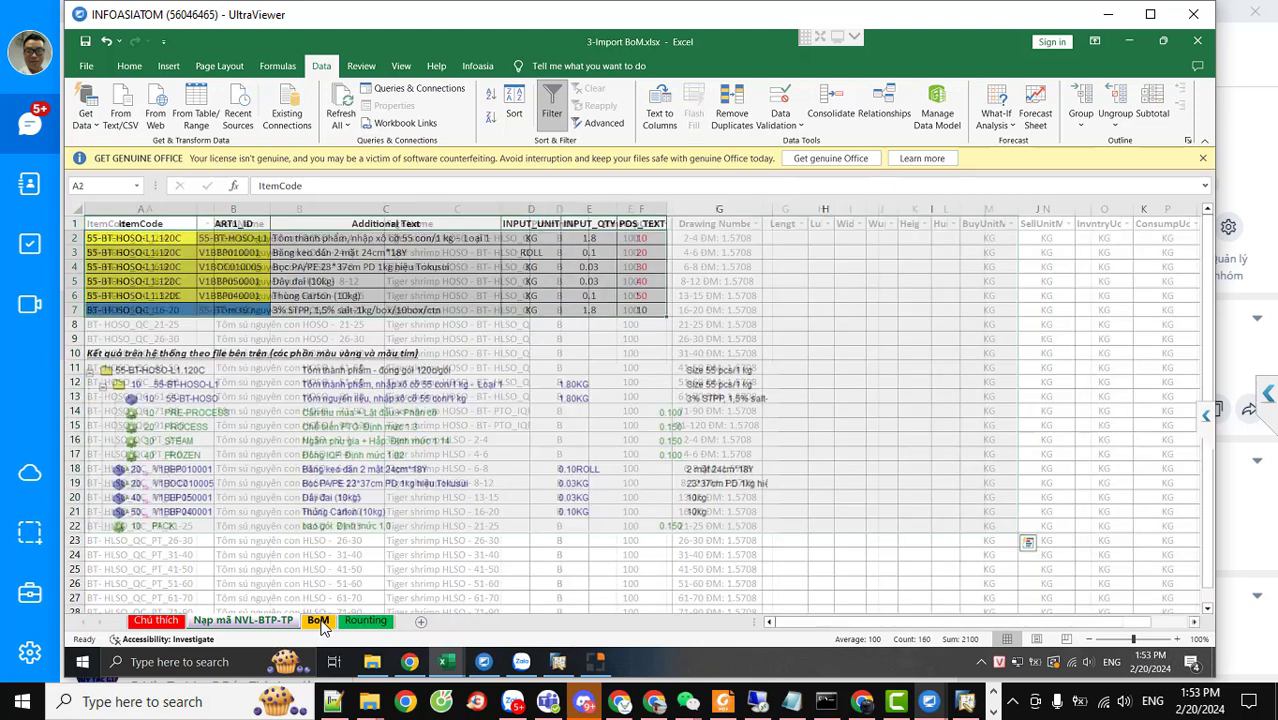
left_click(547, 497)
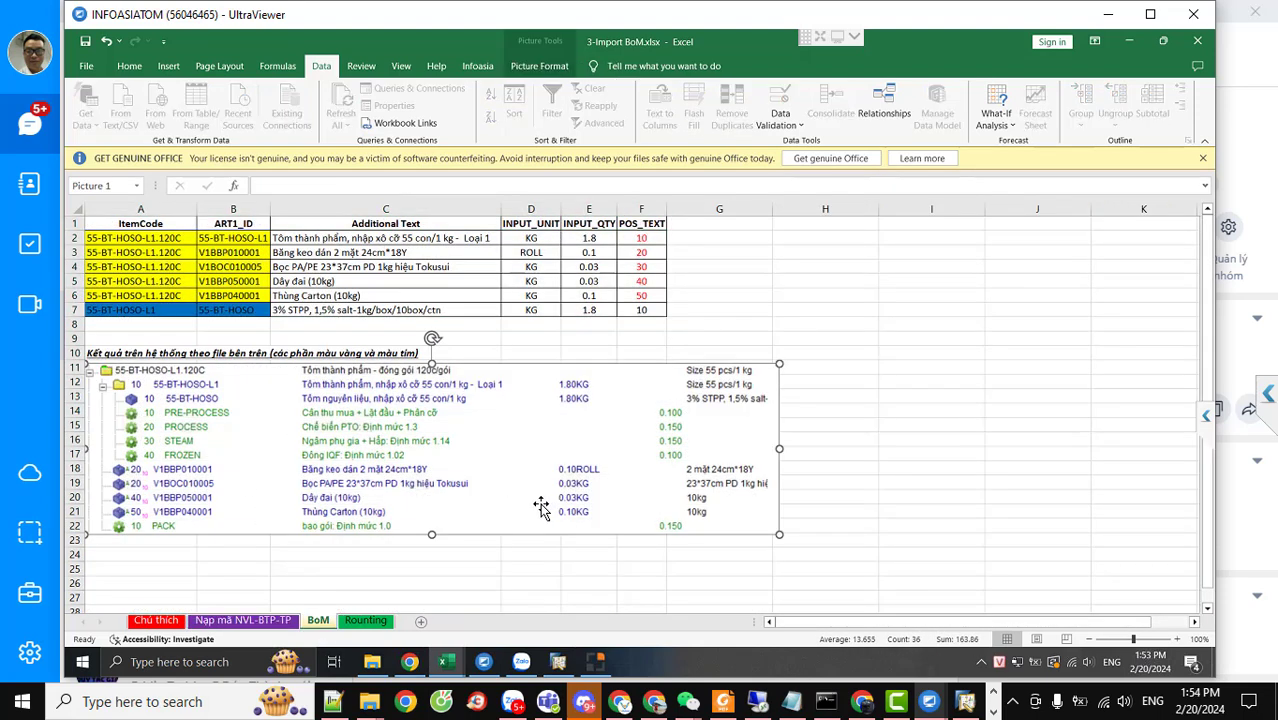
left_click(368, 619)
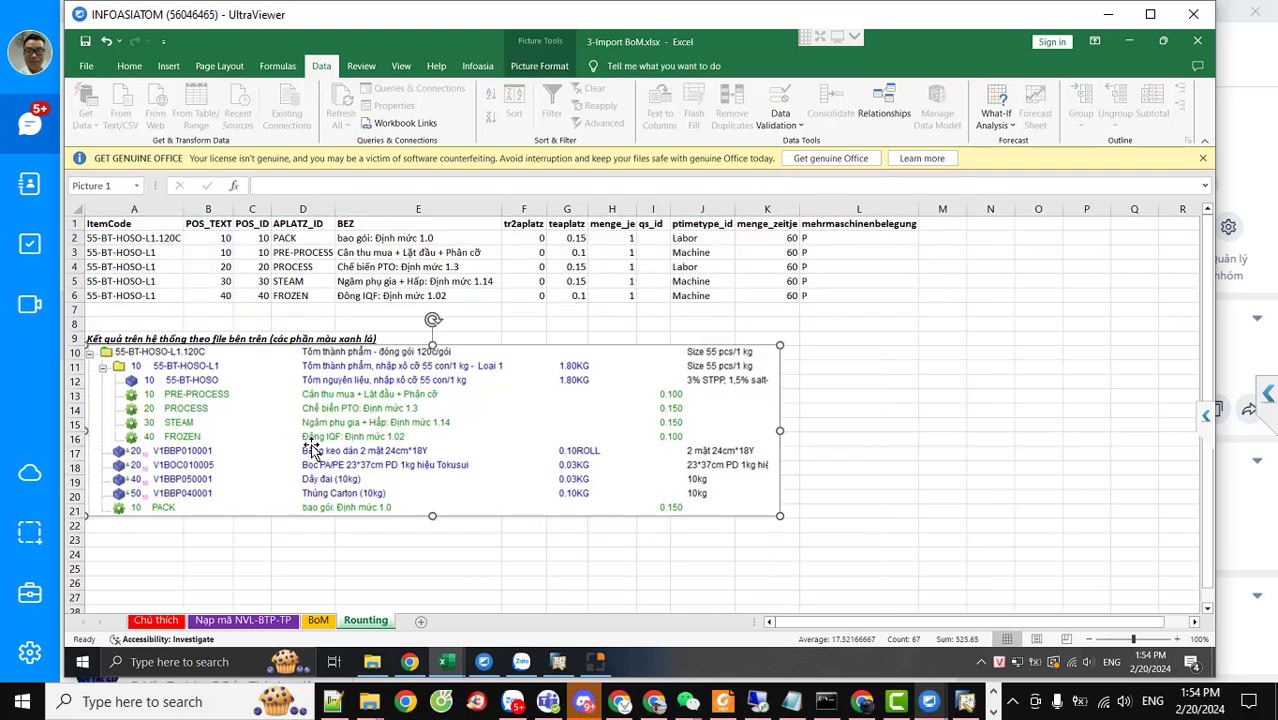
left_click(318, 621)
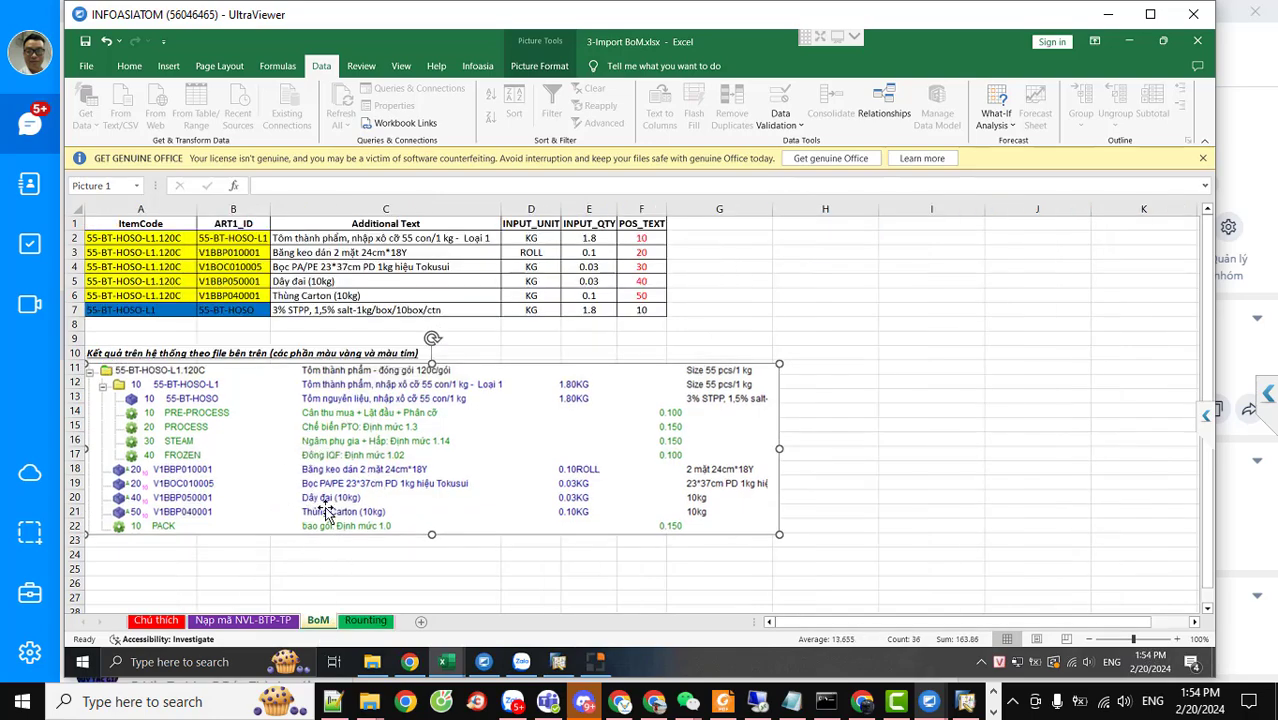
Go through the HOSO and HLSO item names down column B, B17 to B25, scrolling sideways
left_click(265, 620)
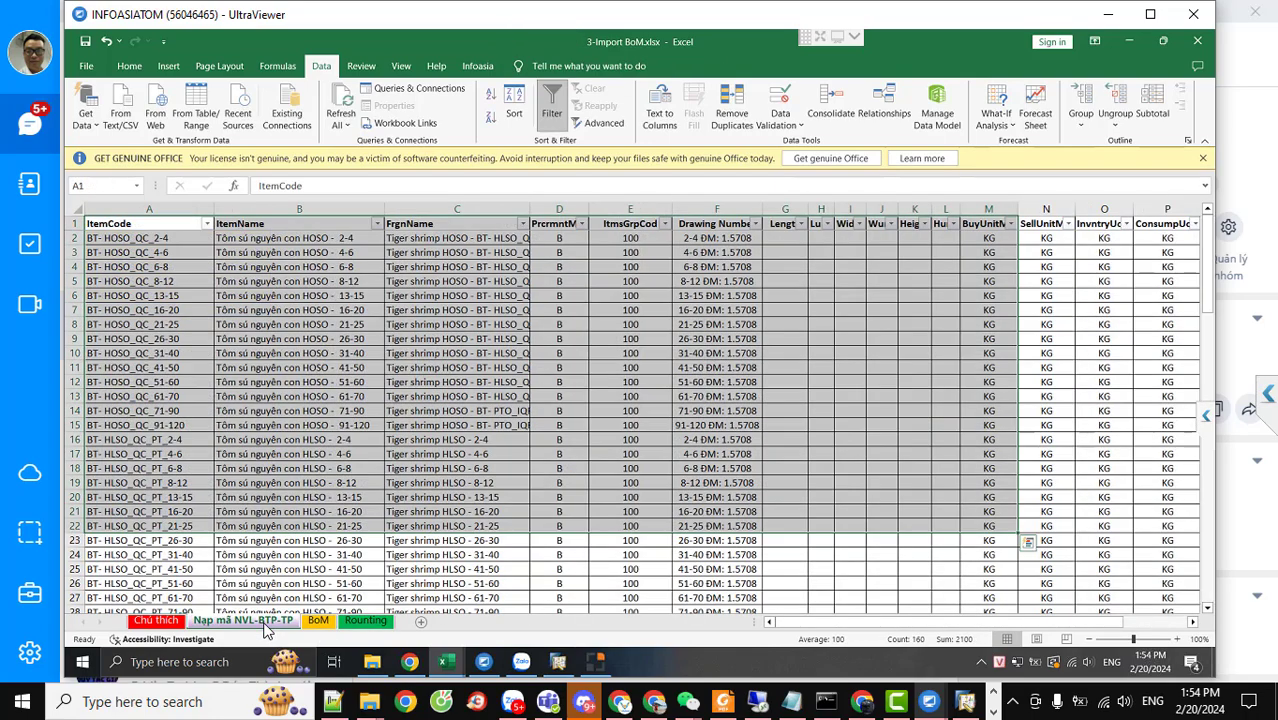
left_click(284, 454)
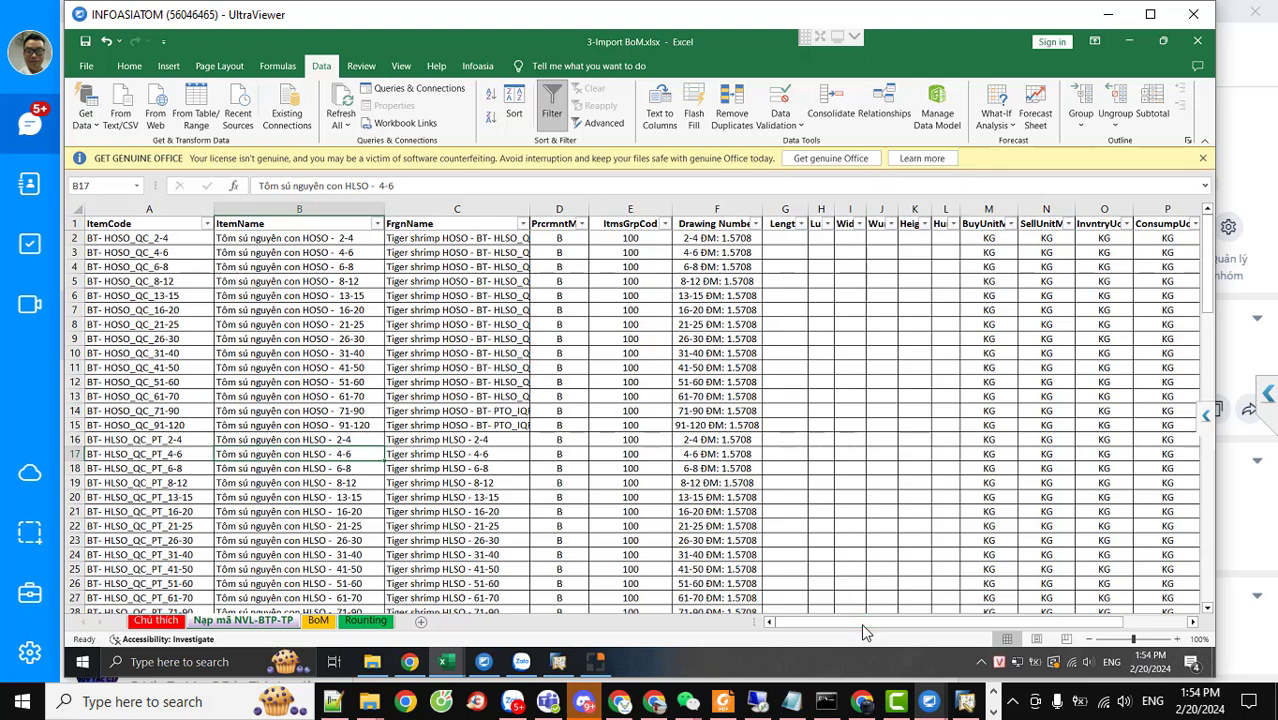
left_click_drag(867, 630, 1075, 627)
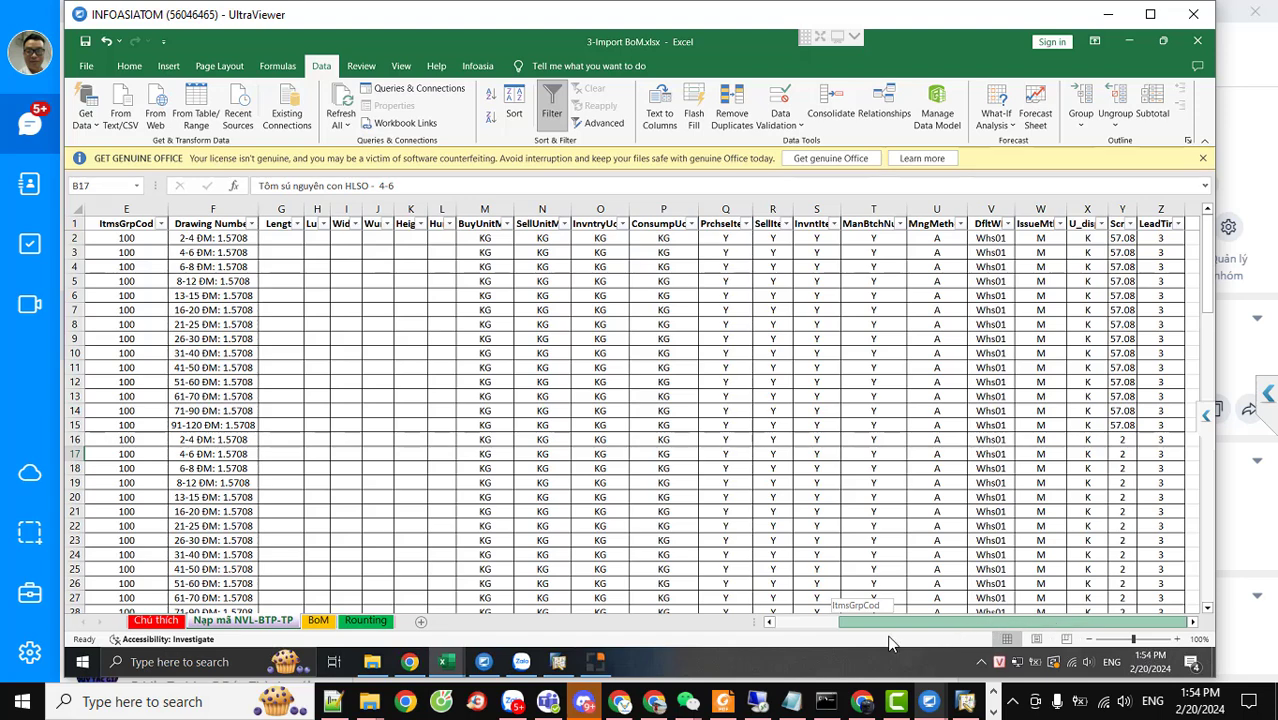
left_click_drag(889, 638, 872, 639)
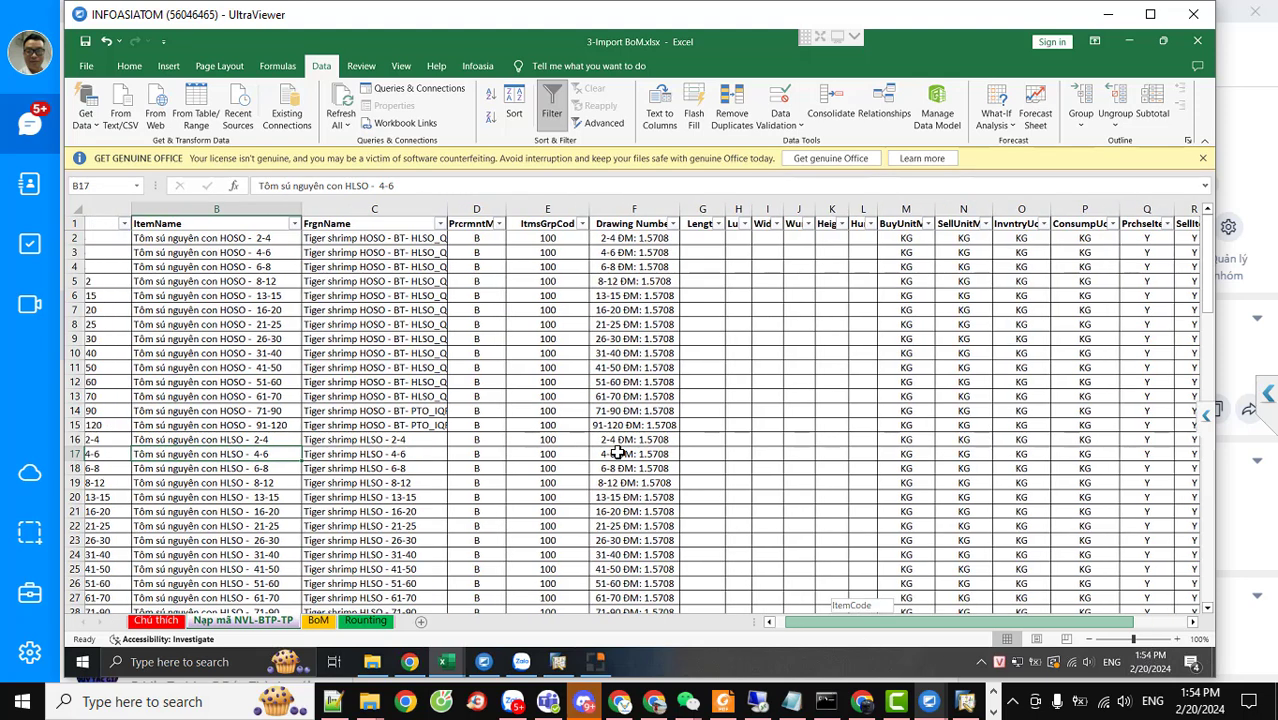
scroll(510, 394, "right", 1)
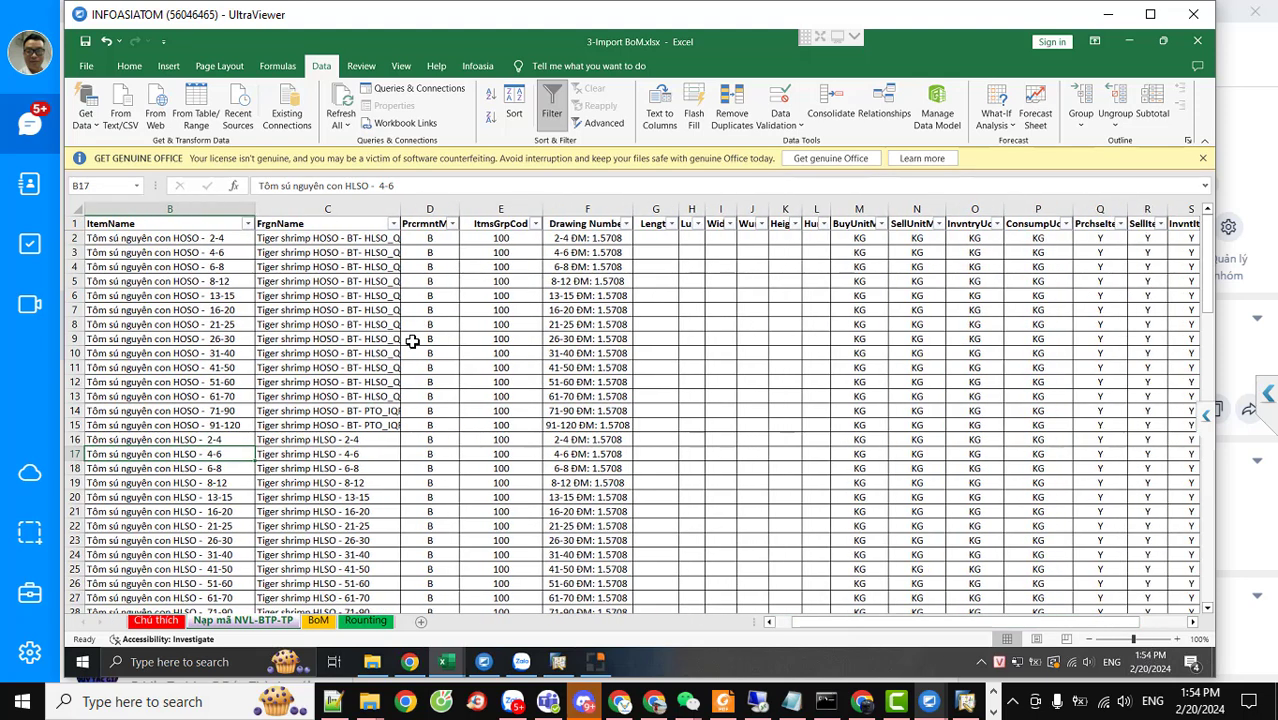
left_click(136, 252)
left_click(140, 281)
left_click(150, 338)
left_click(160, 439)
left_click(170, 482)
left_click(183, 569)
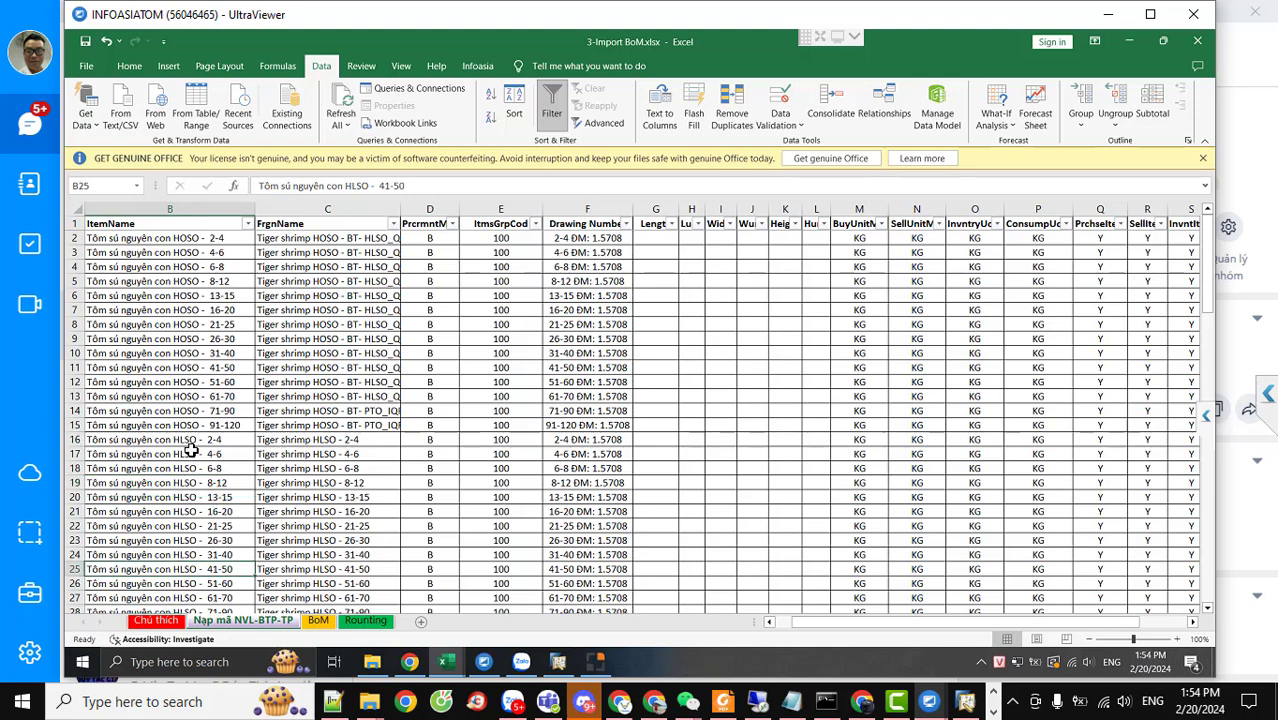
Scroll through the Chú thích sheet's import column notes
left_click(165, 621)
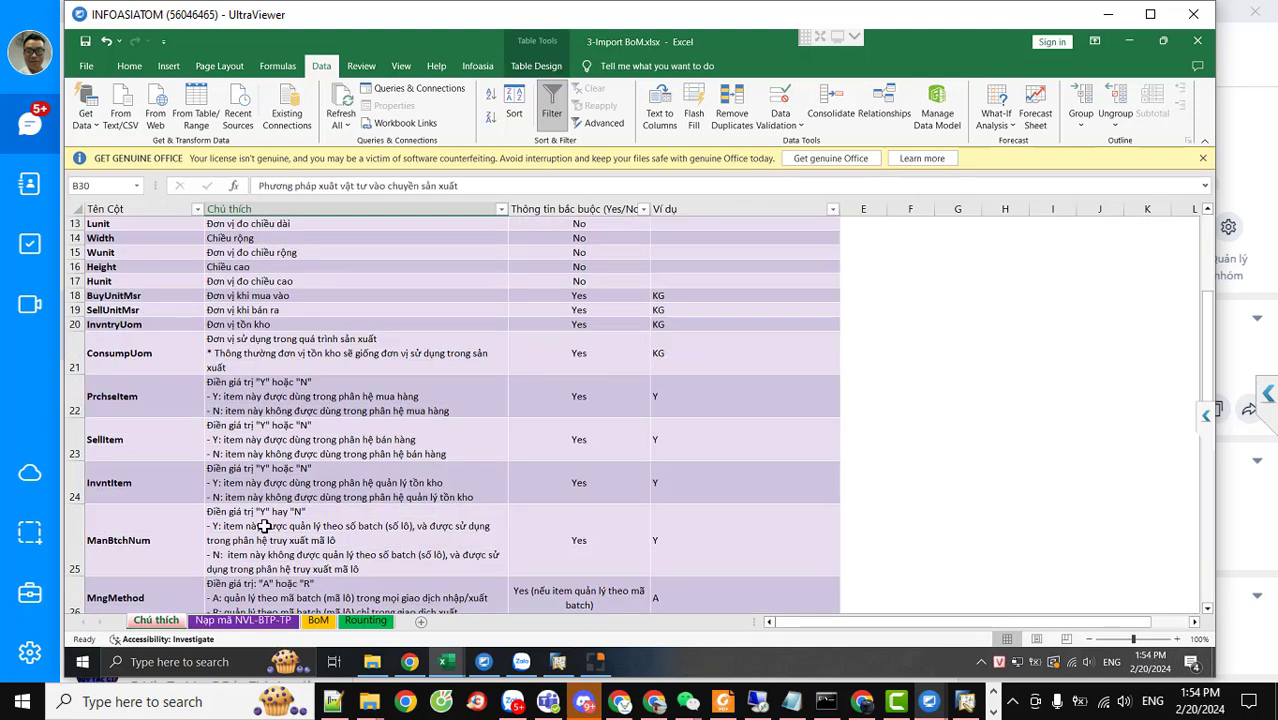
scroll(193, 403, "down", 9)
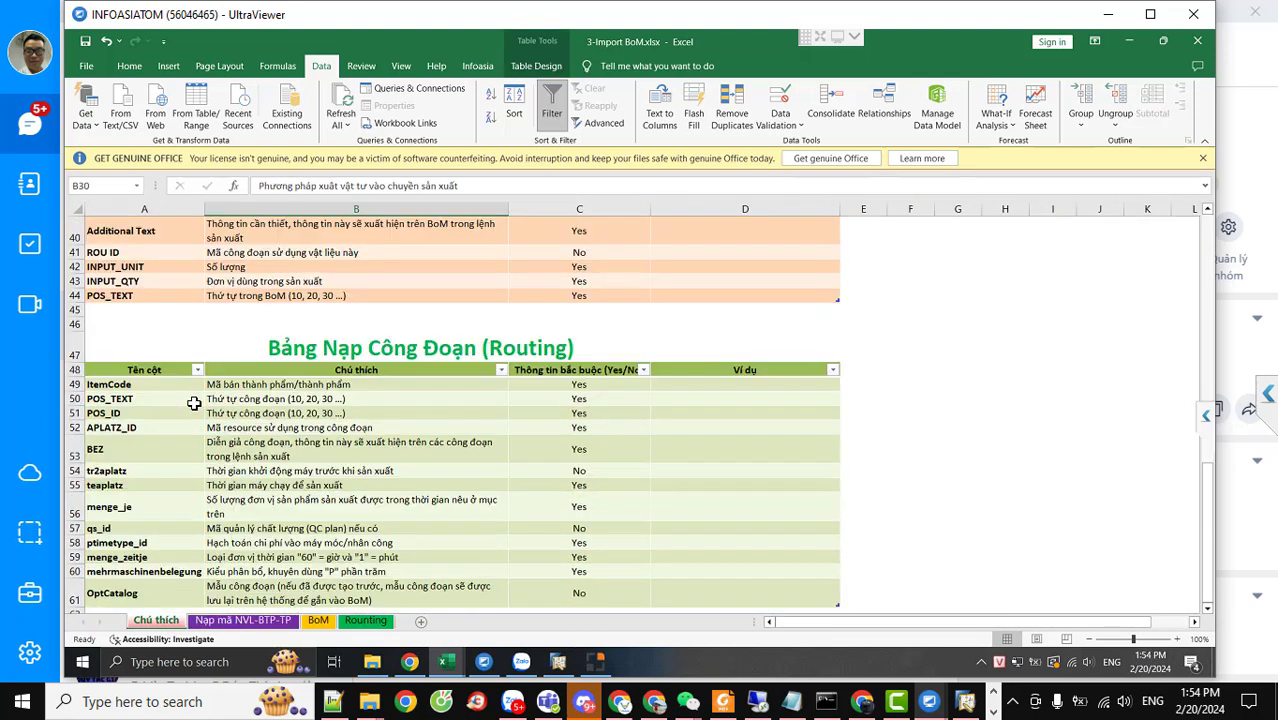
scroll(193, 410, "down", 3)
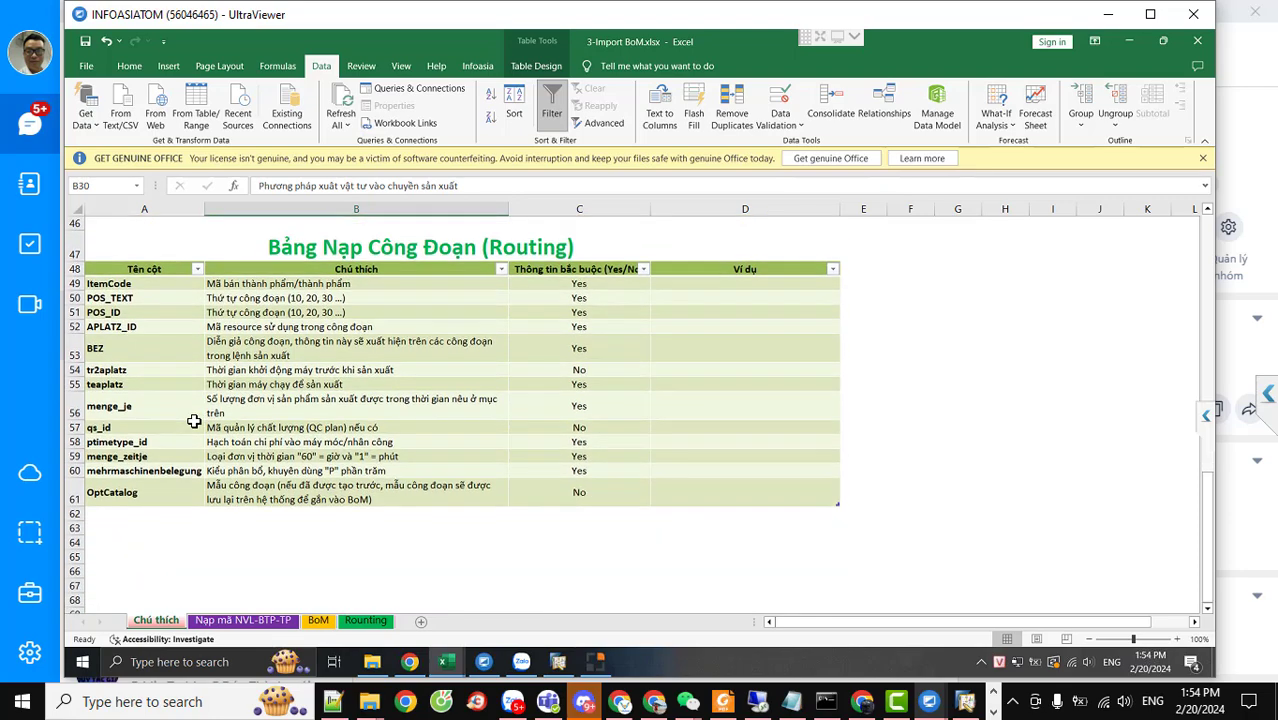
scroll(193, 415, "up", 6)
scroll(193, 421, "up", 8)
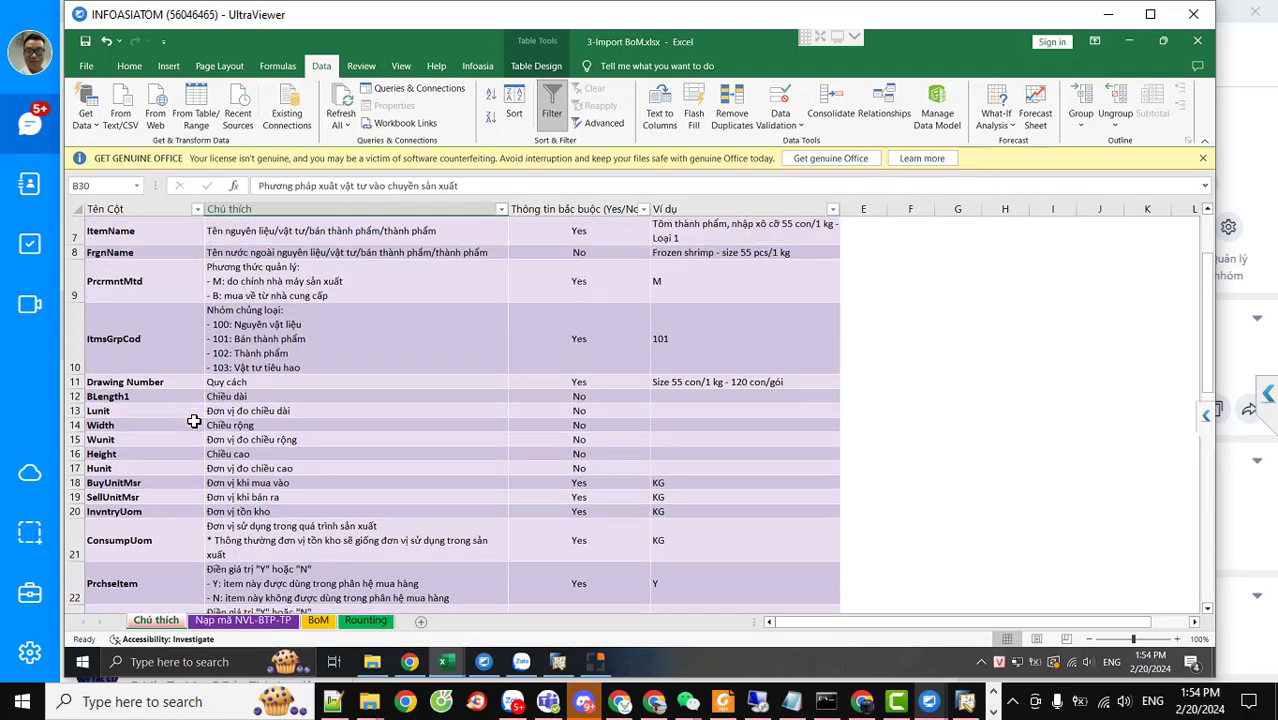
scroll(193, 421, "up", 2)
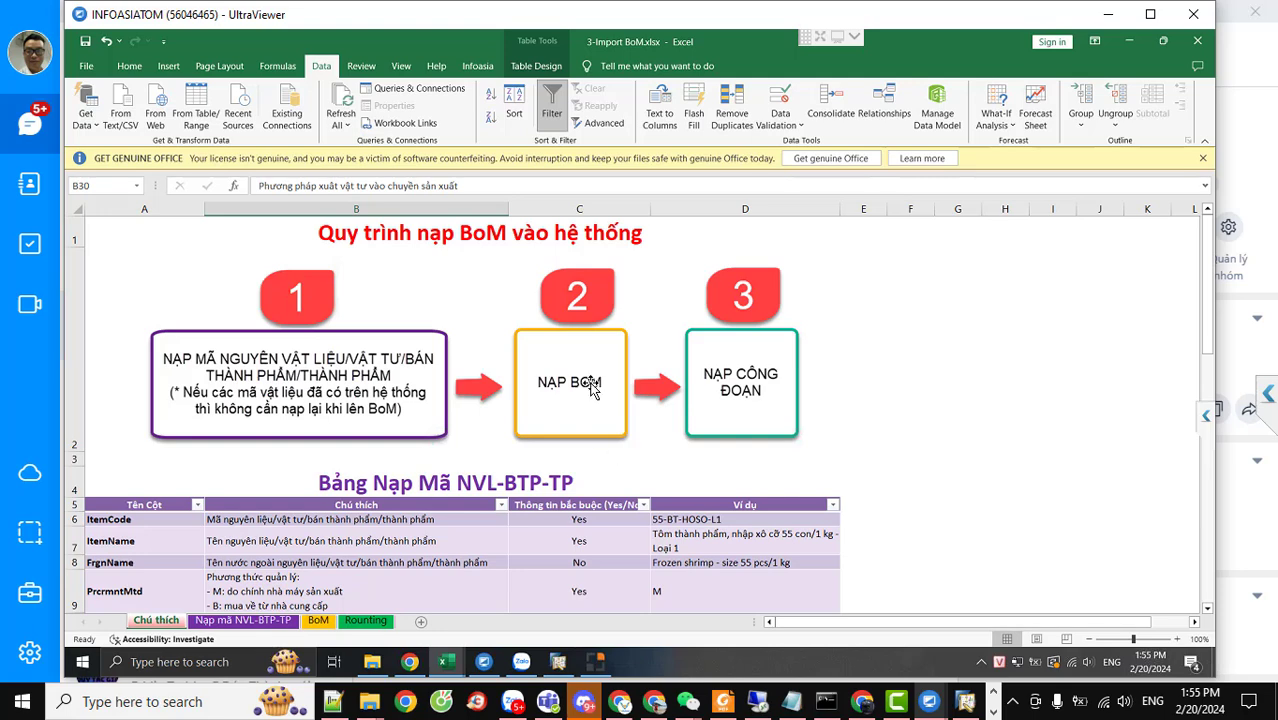
Decline running the background agent by command line and return to SAP Business One
left_click(596, 662)
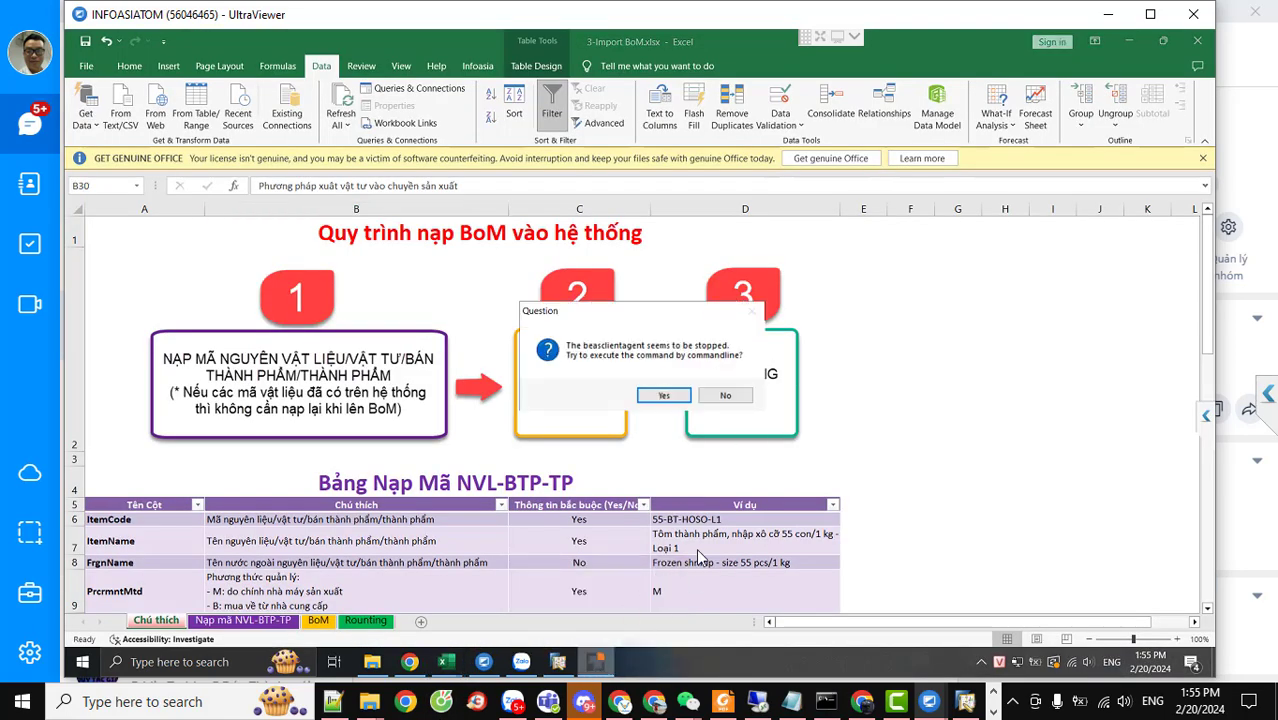
left_click(726, 396)
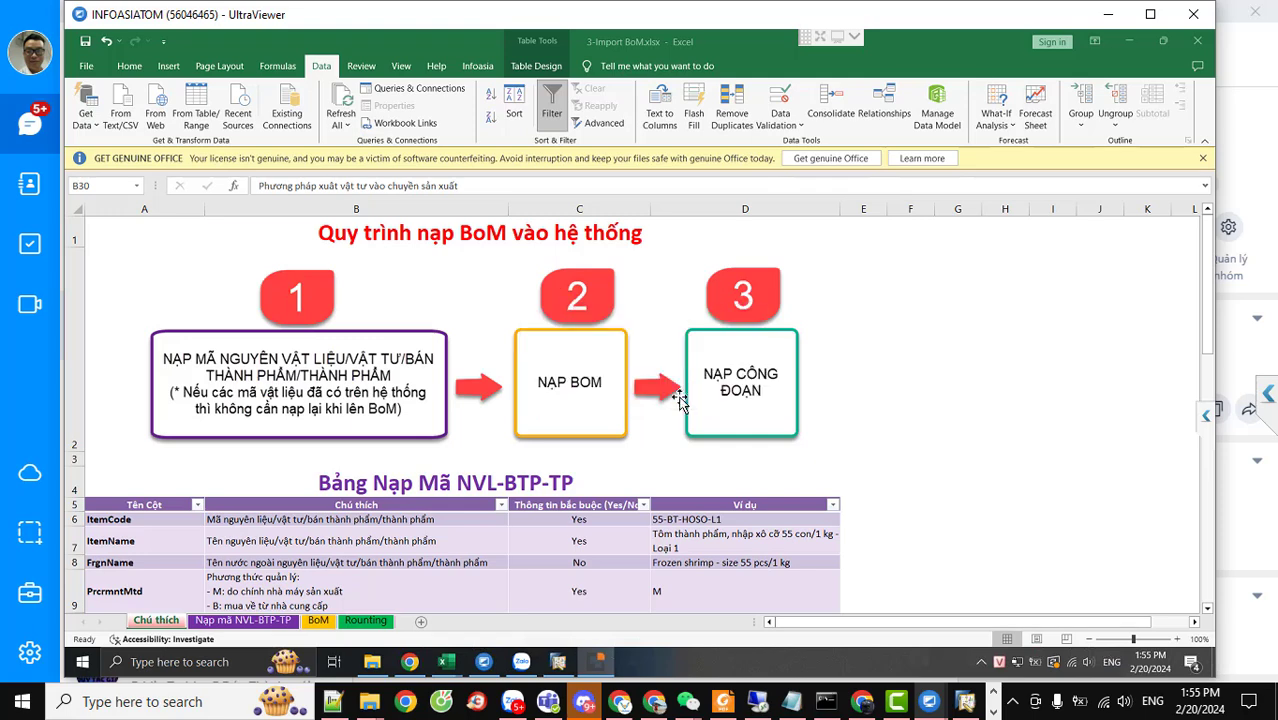
left_click(560, 663)
Dismiss the license message and collapse the Add-Ons folder and Administration module
left_click(490, 362)
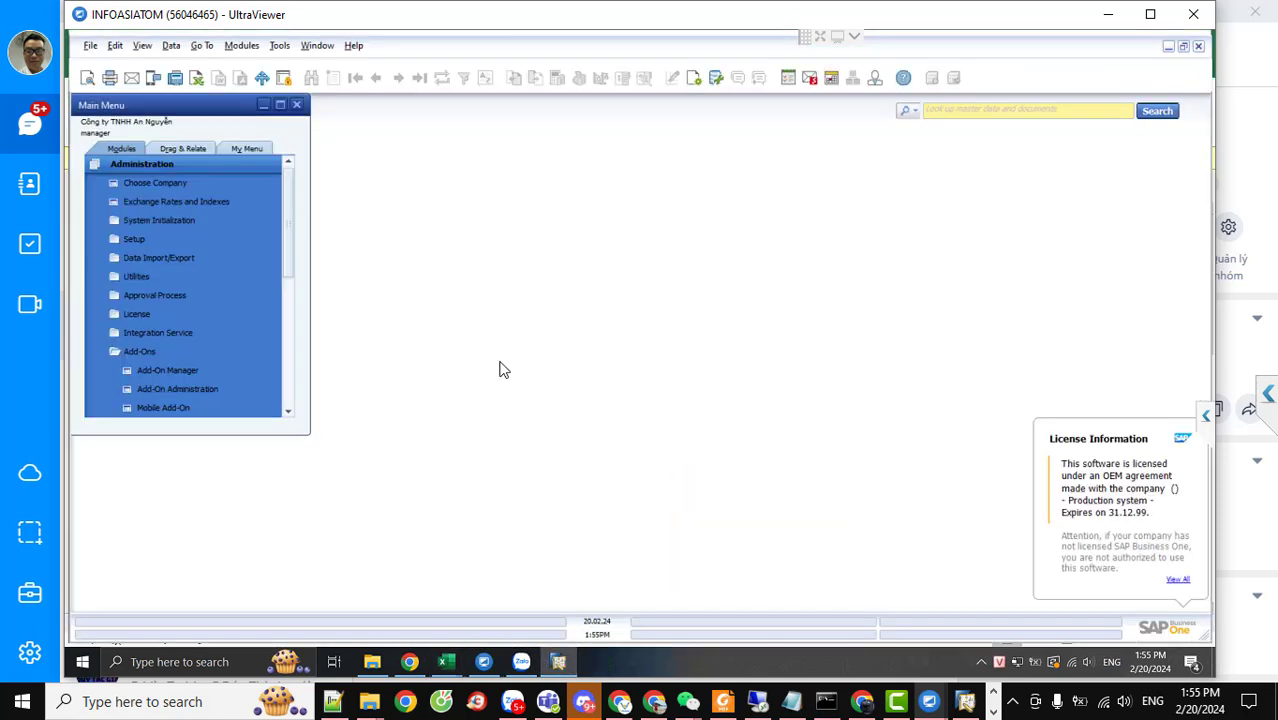
left_click(136, 352)
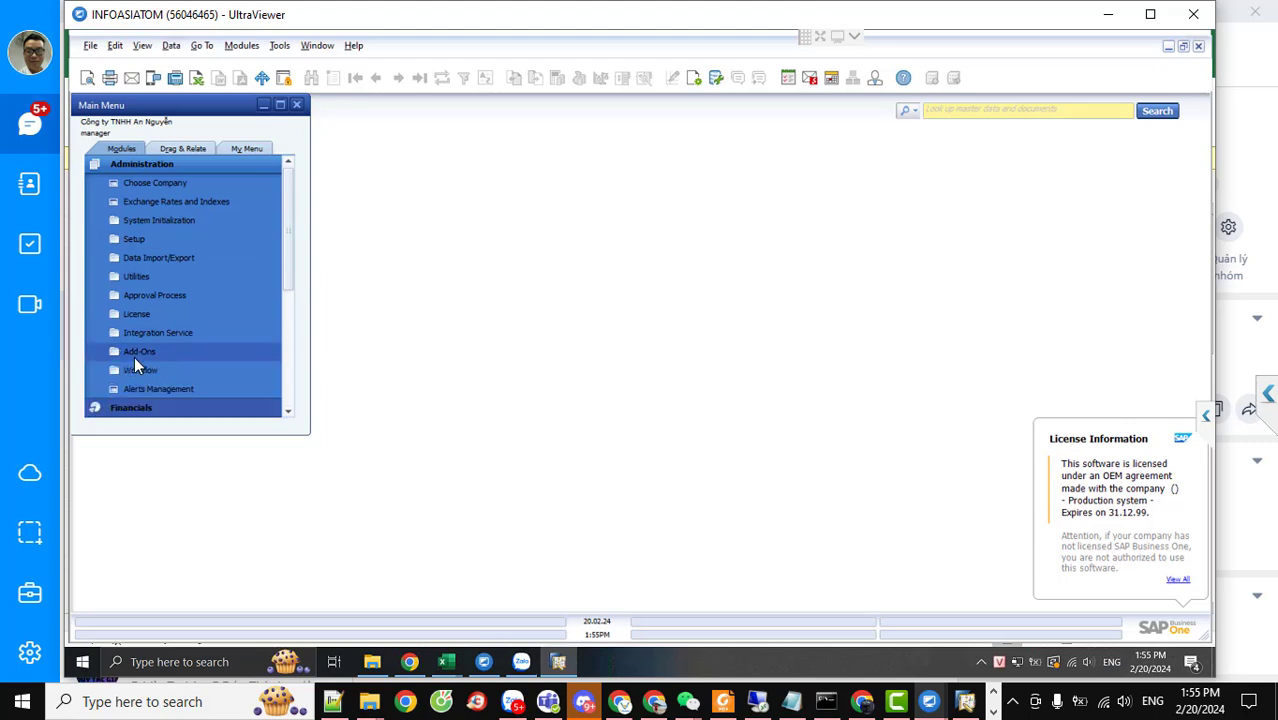
left_click(130, 170)
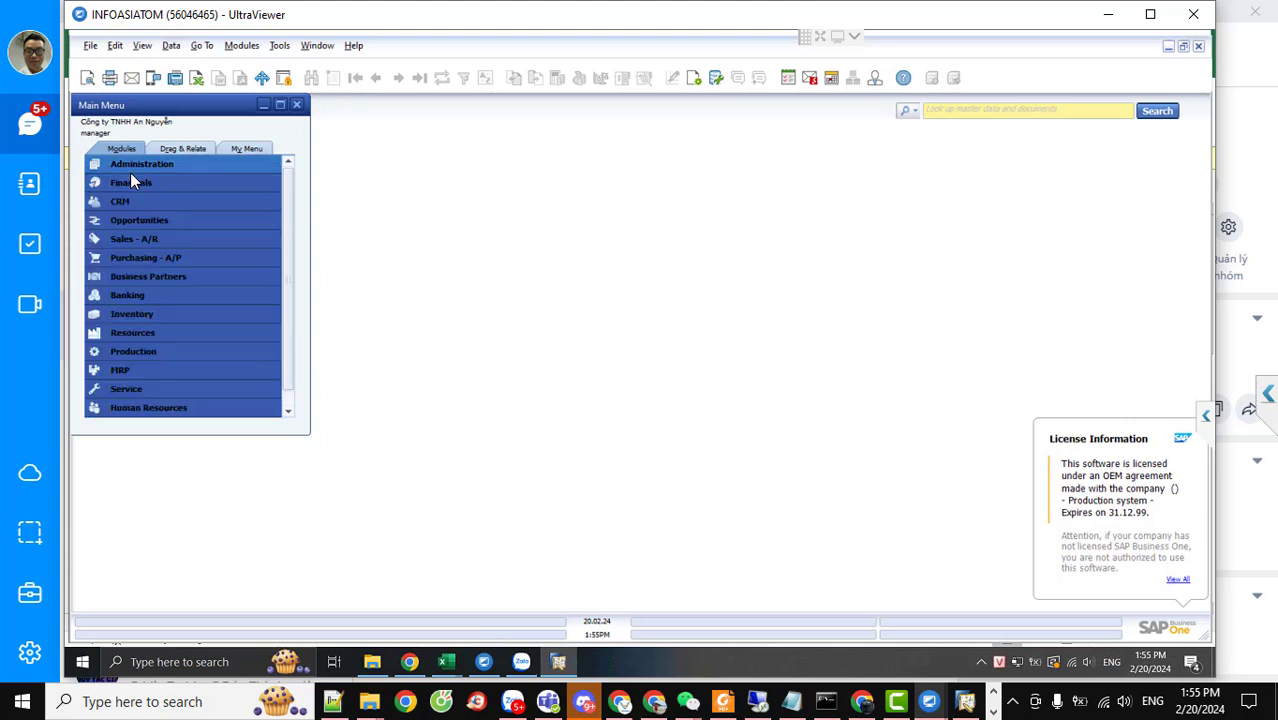
Open Item Master Data from Inventory, then show the Google Drive folder in Chrome
left_click(142, 313)
left_click(150, 278)
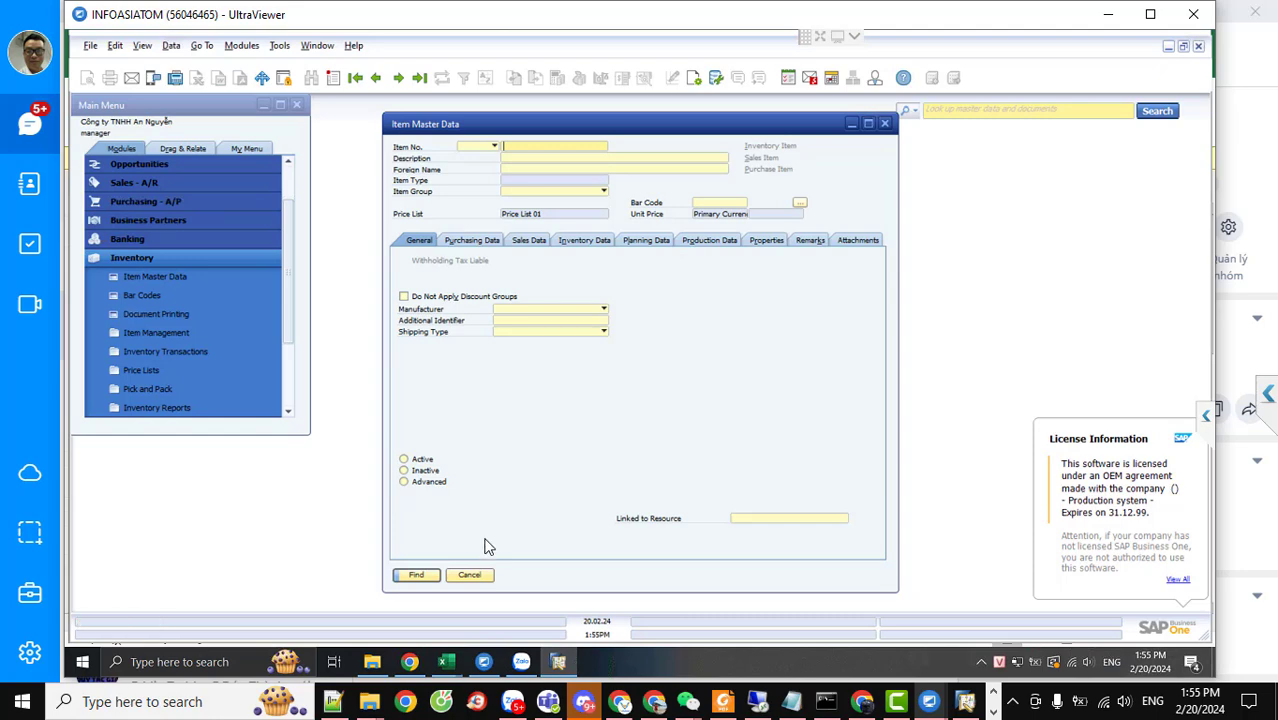
left_click(410, 662)
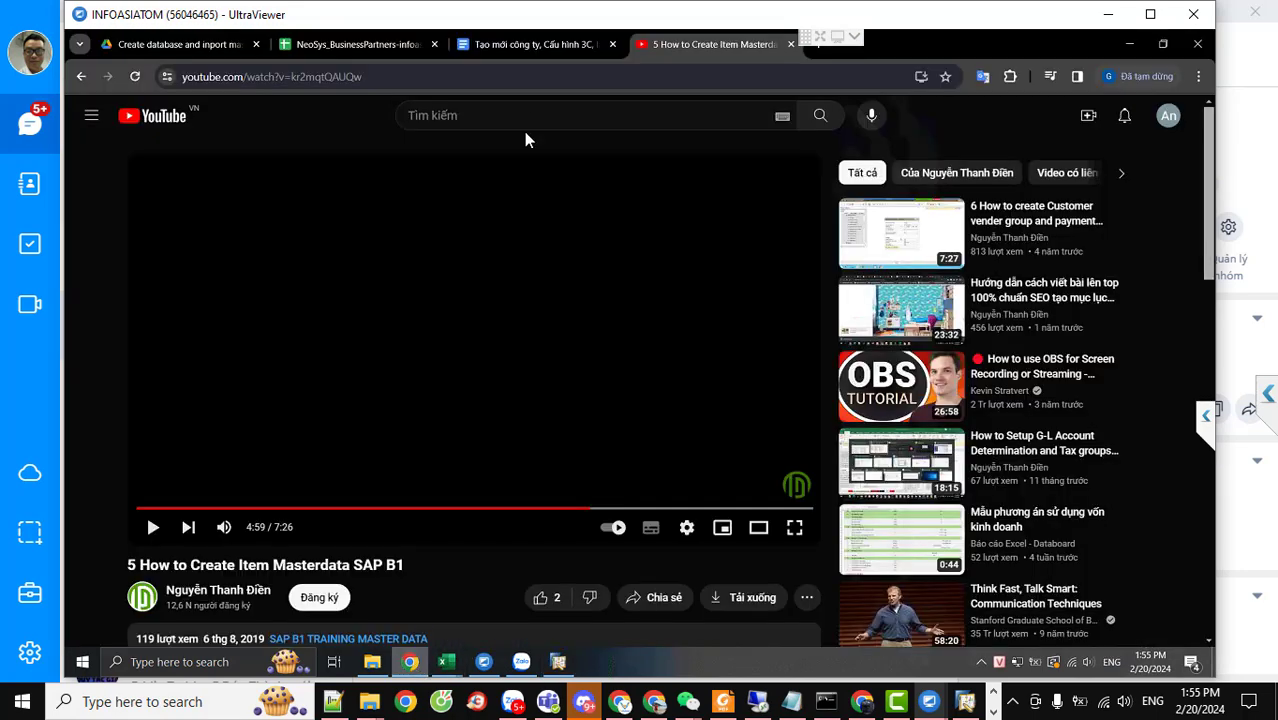
left_click(214, 45)
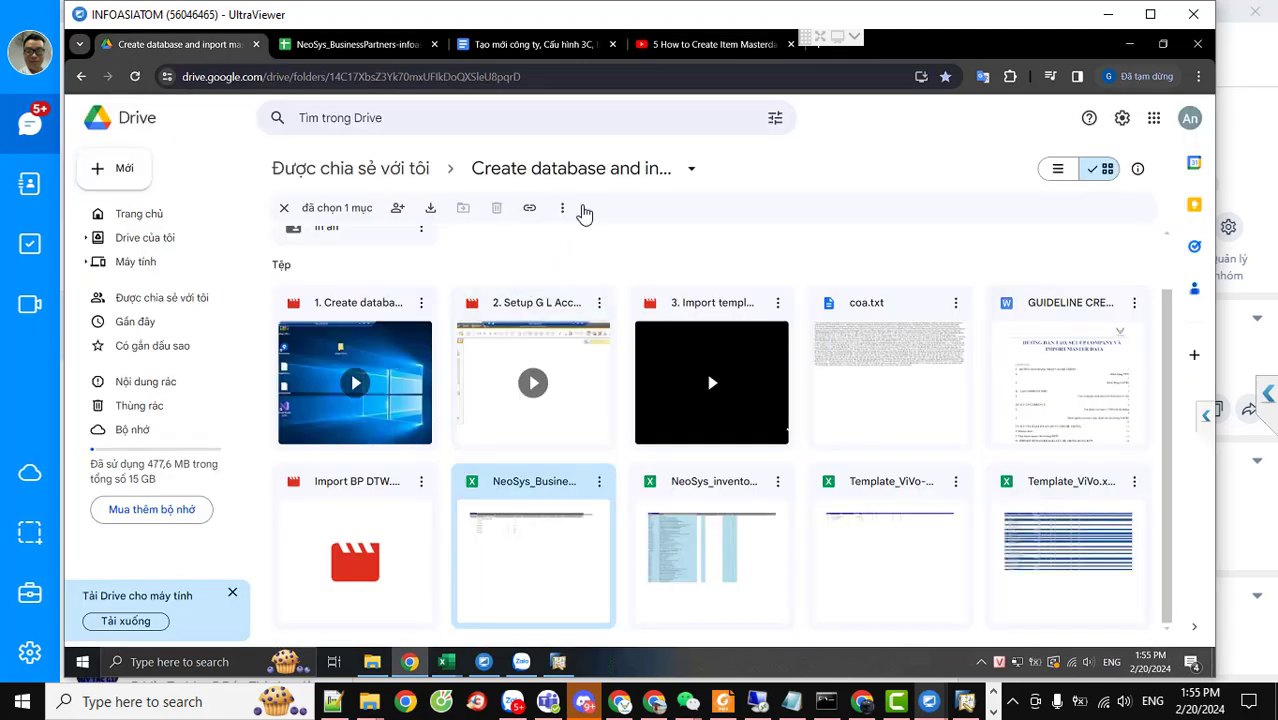
Check the setup guide, then load the Google Drive folder in a new tab
left_click(503, 47)
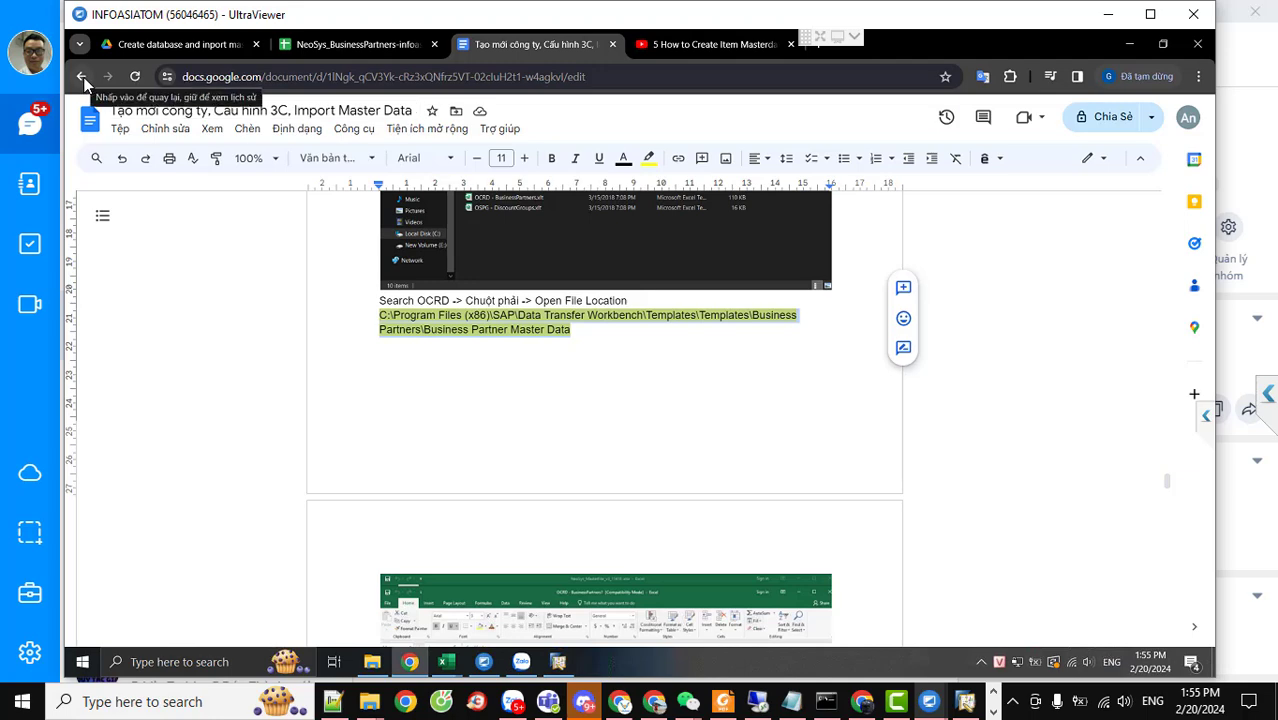
left_click(167, 50)
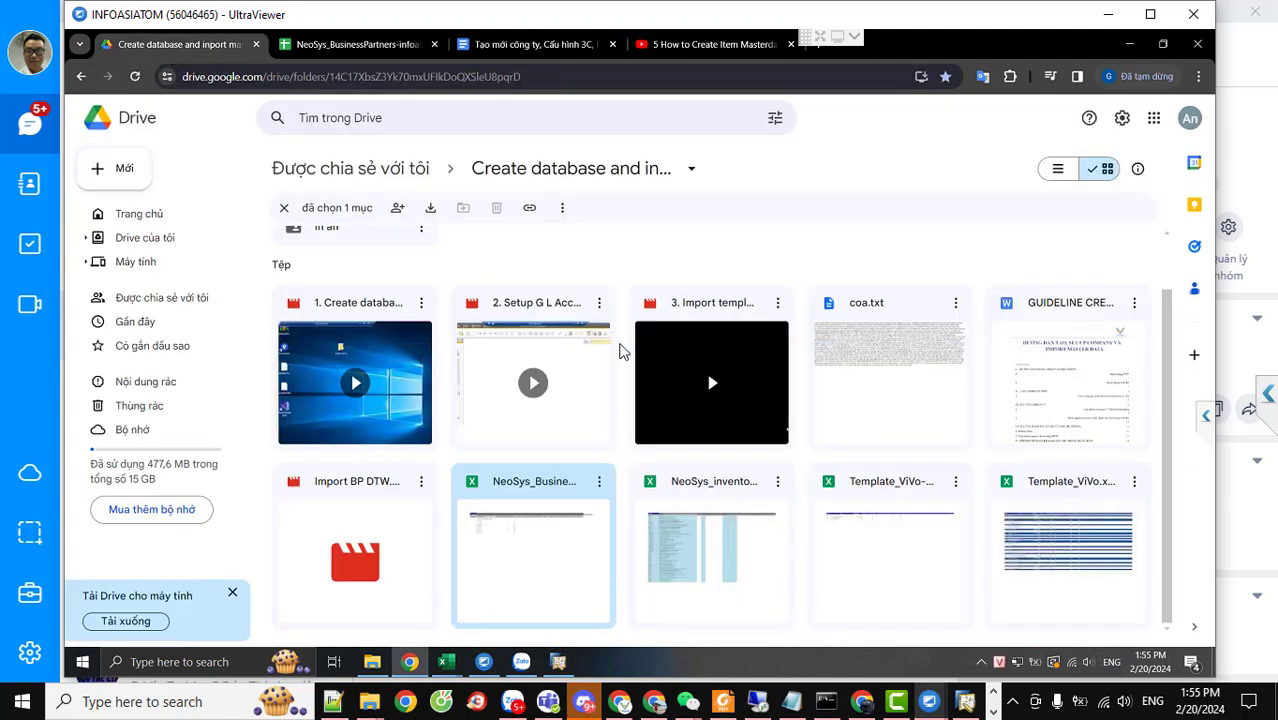
key("ctrl+t")
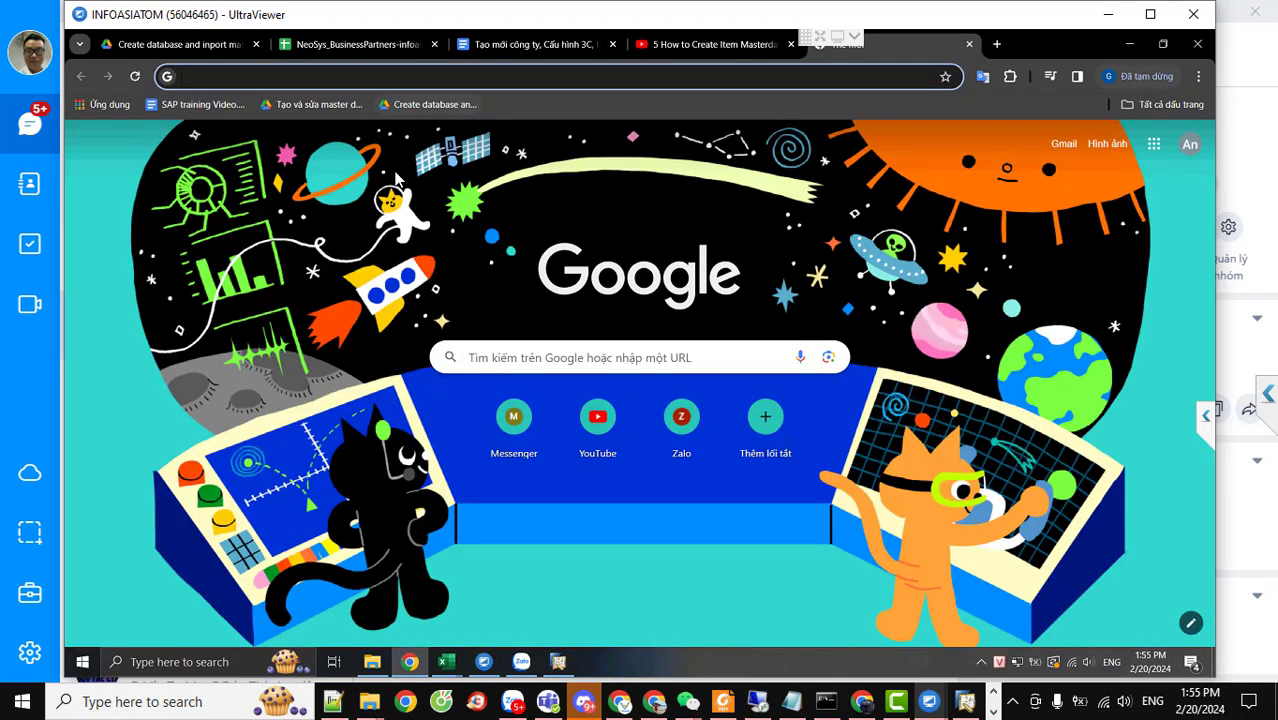
key("Return")
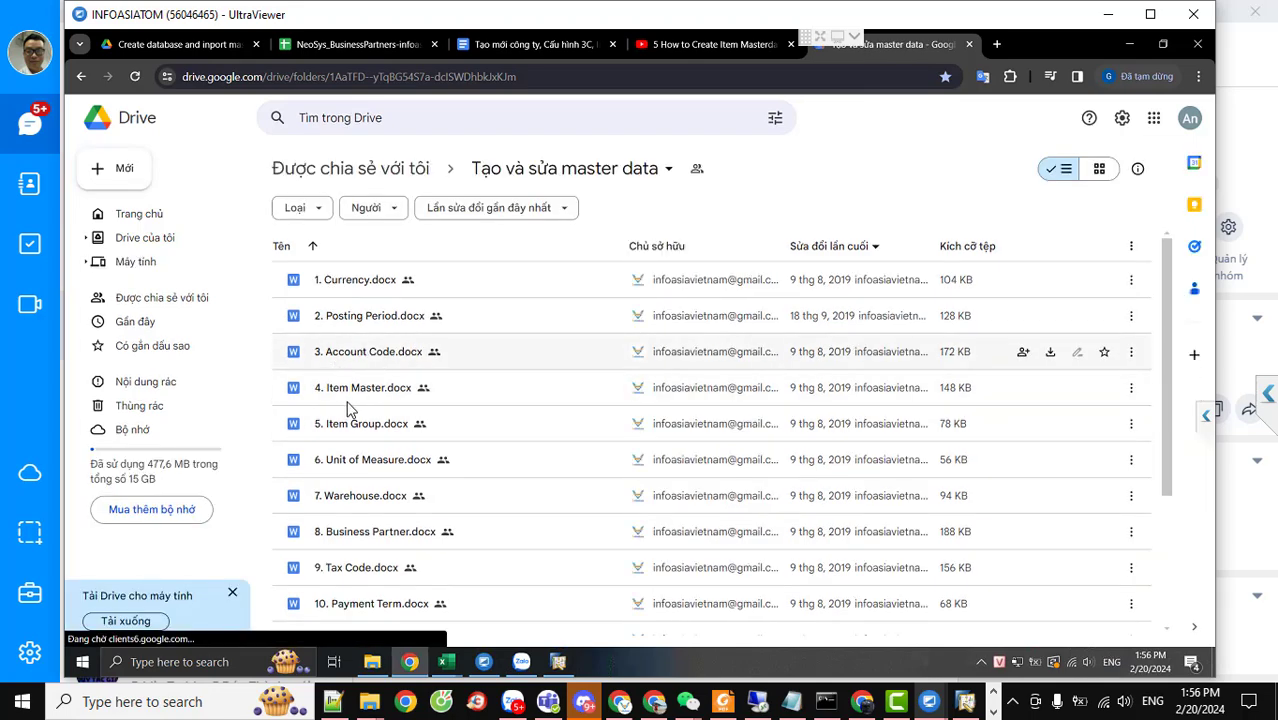
Go through the 4. Item Master, 5. Item Group, 6. Unit of Measure and 7. Warehouse templates
left_click(350, 393)
left_click(350, 433)
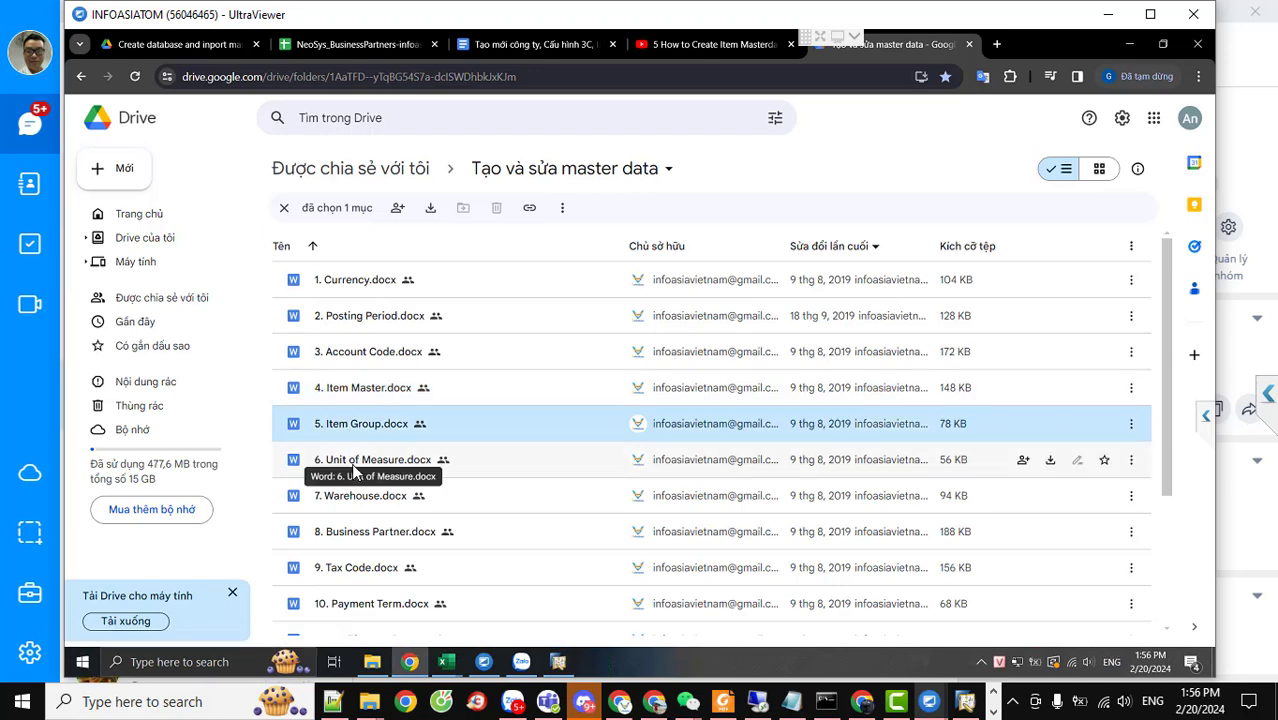
left_click(354, 468)
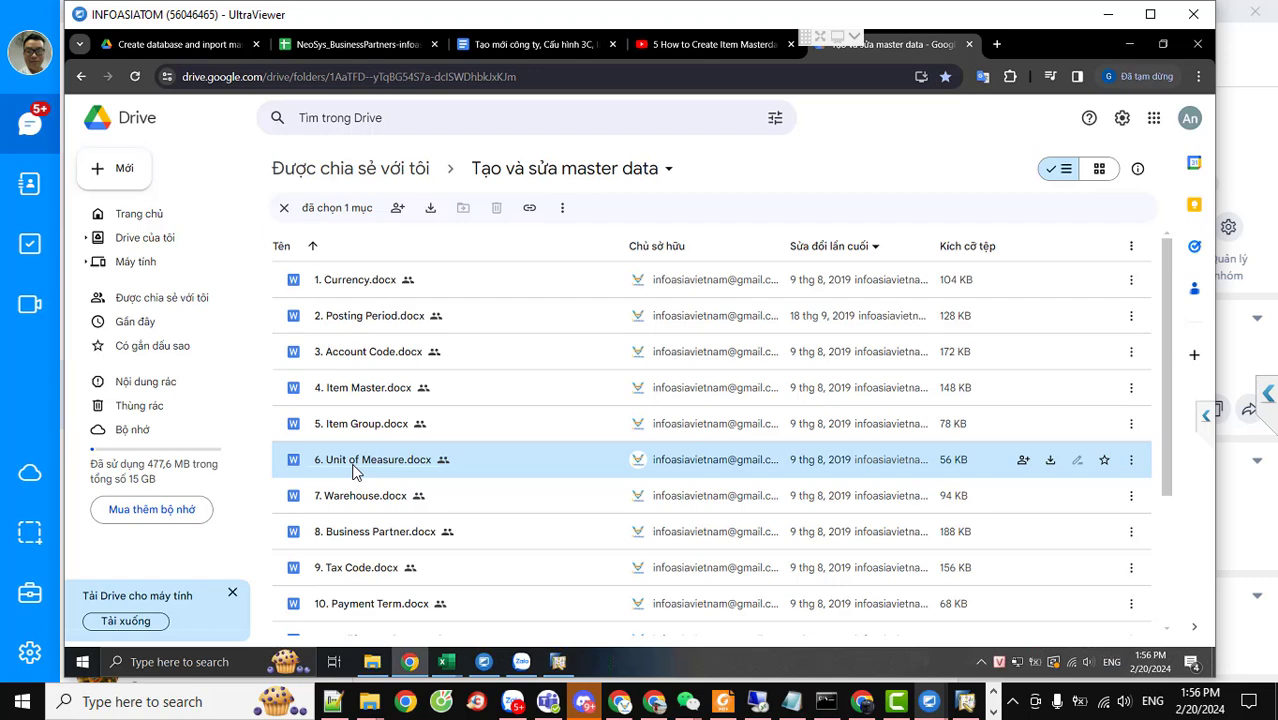
left_click(359, 500)
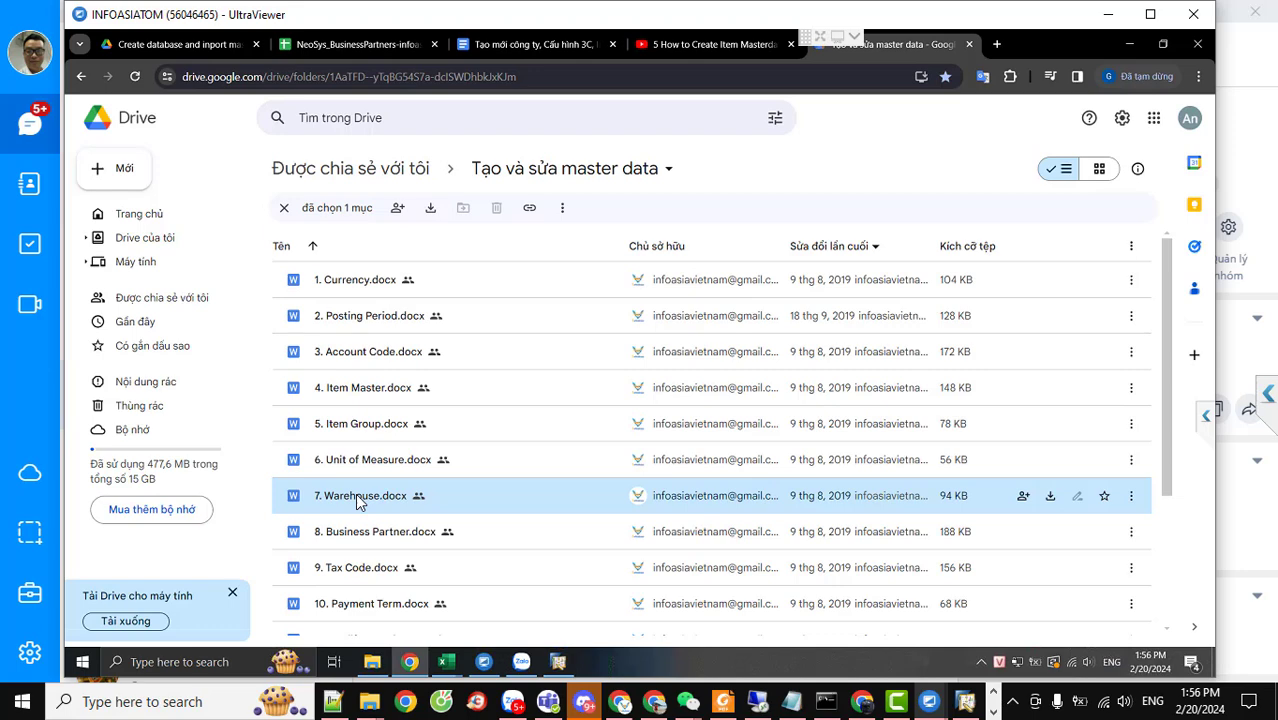
mouse_move(446, 676)
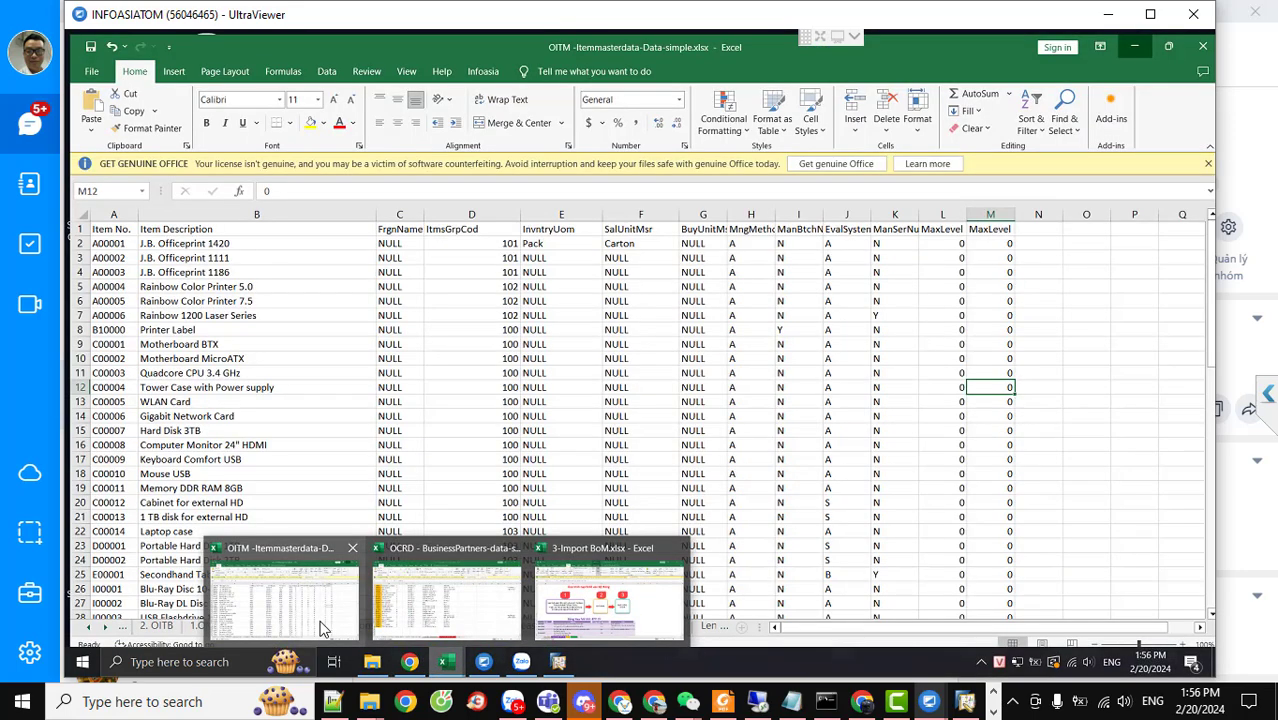
Autofit column B of the OITM workbook's 2. OITB sheet
left_click(322, 625)
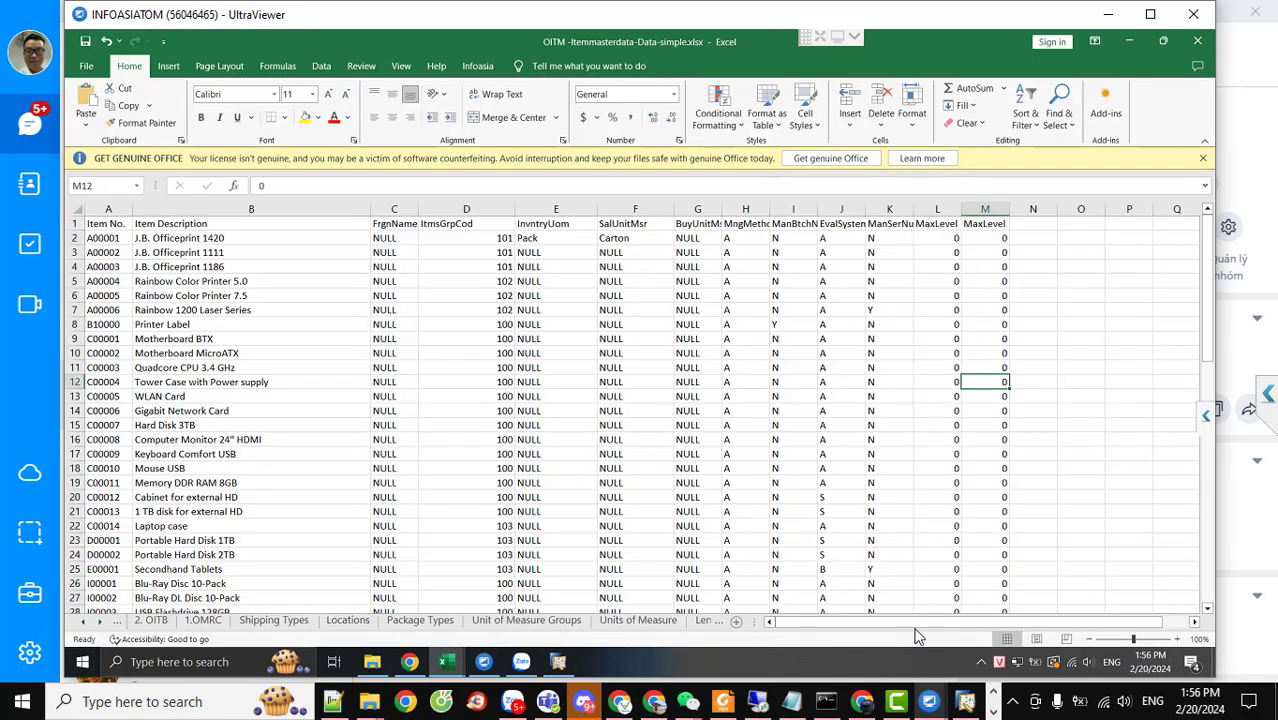
left_click(85, 622)
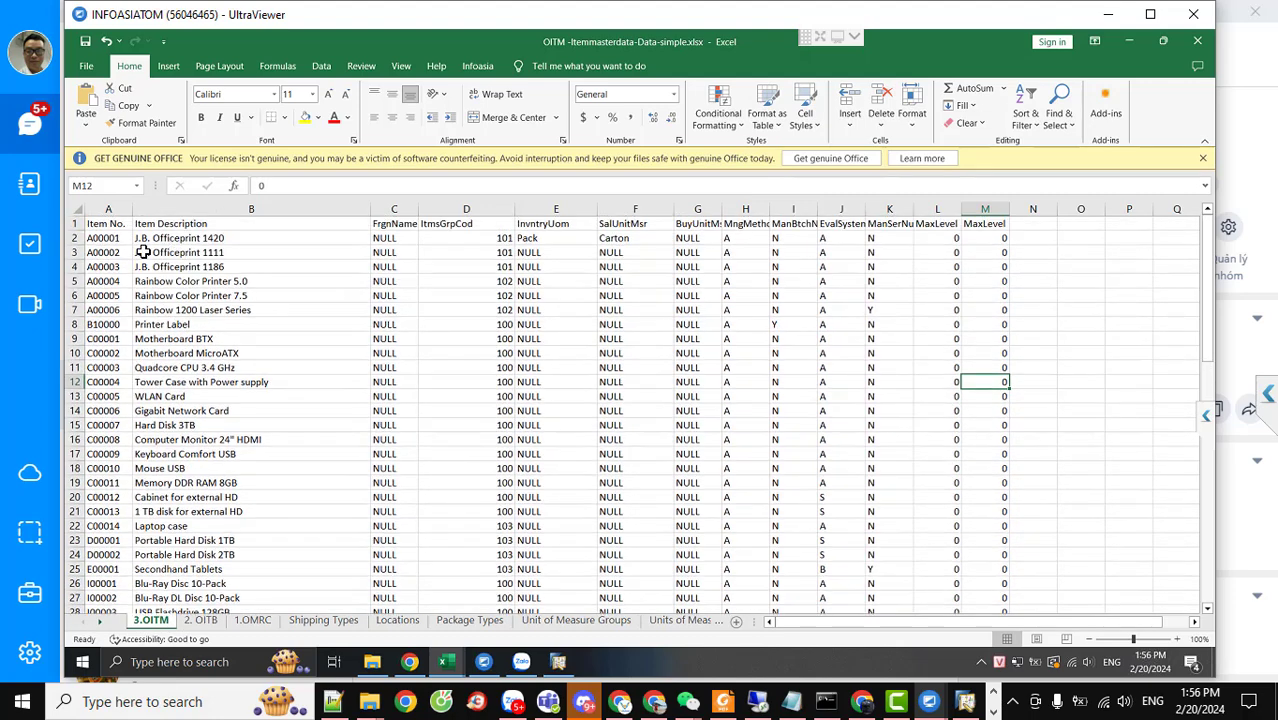
left_click(199, 619)
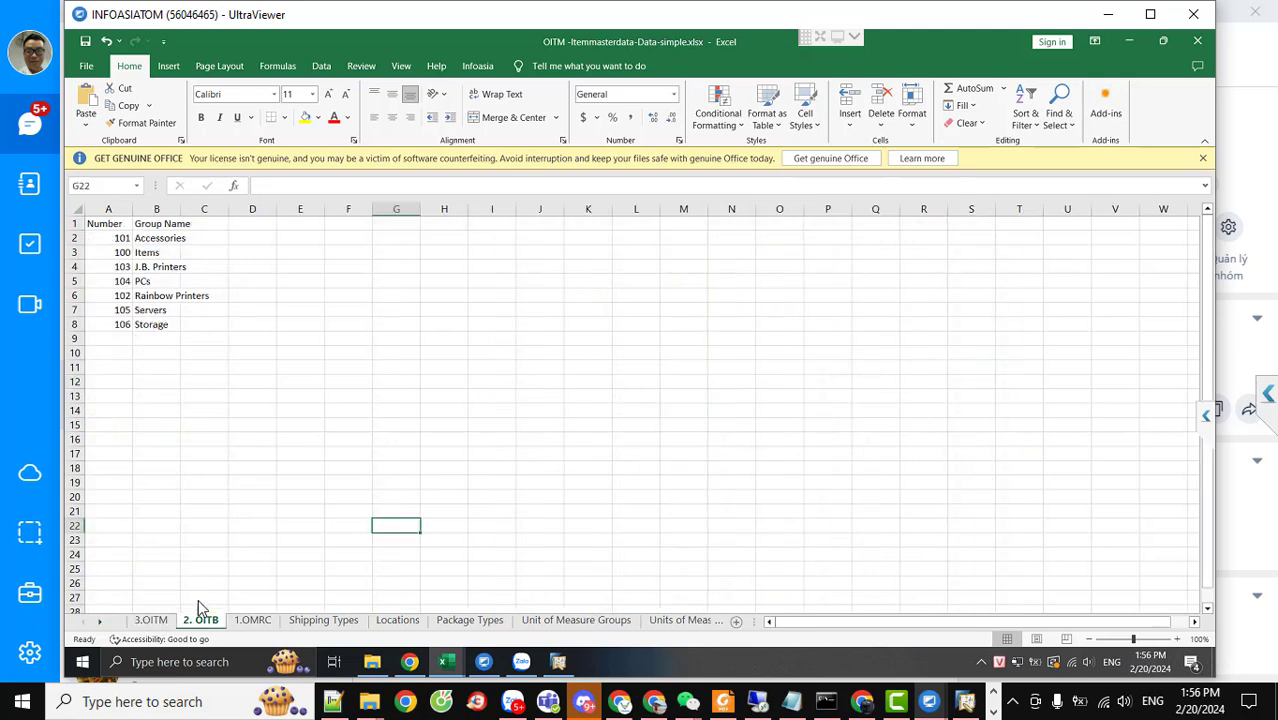
double_click(181, 208)
Review the Accessories, PCs and Storage group names, then return to SAP Business One
left_click(172, 238)
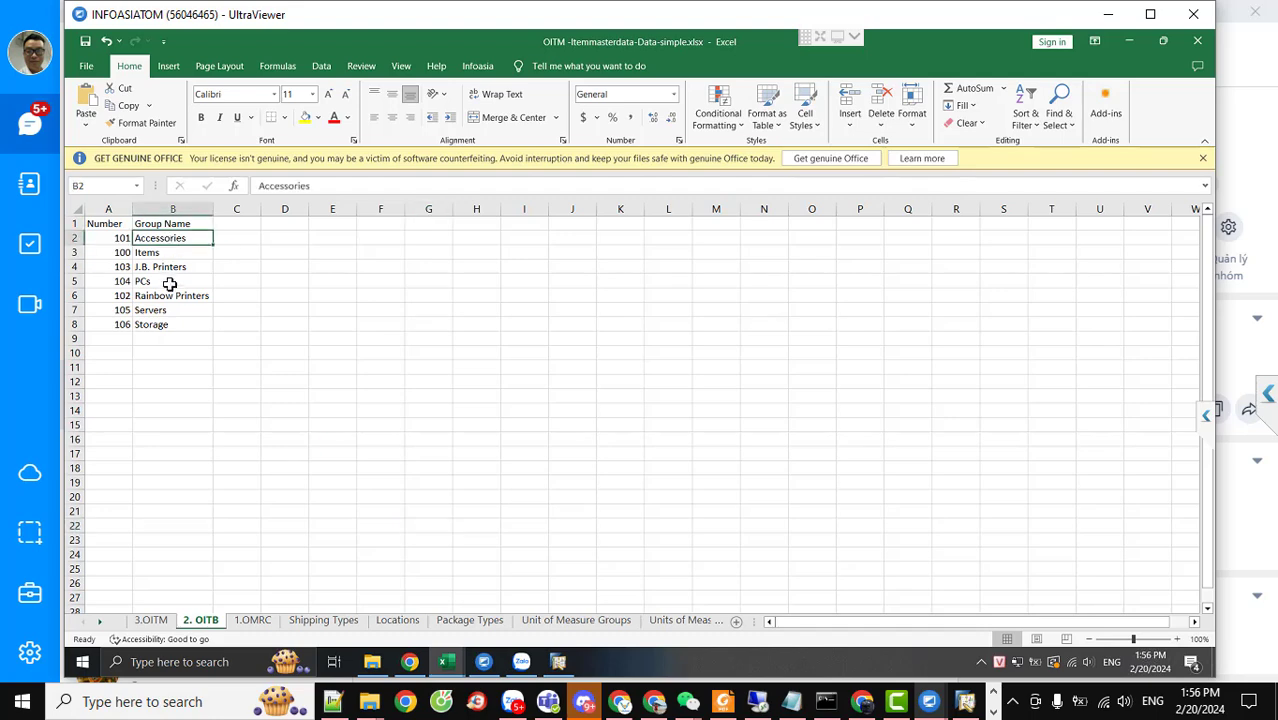
left_click(171, 282)
left_click(171, 323)
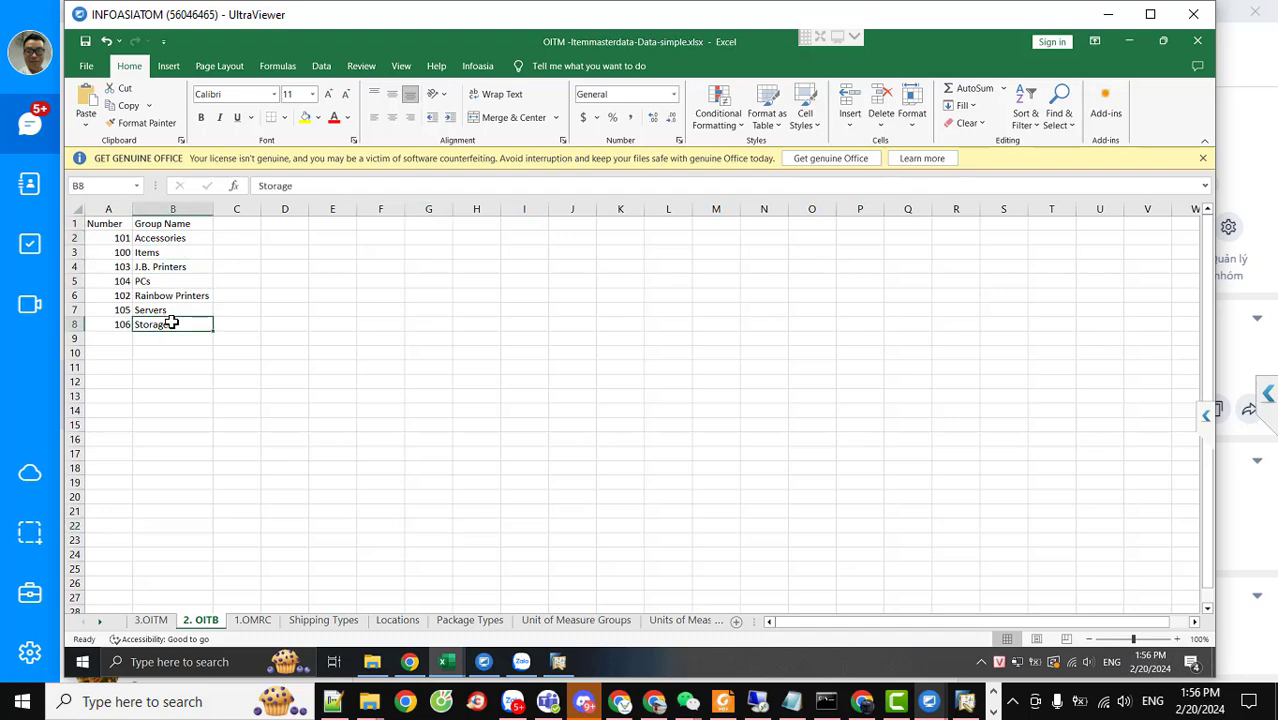
left_click(558, 661)
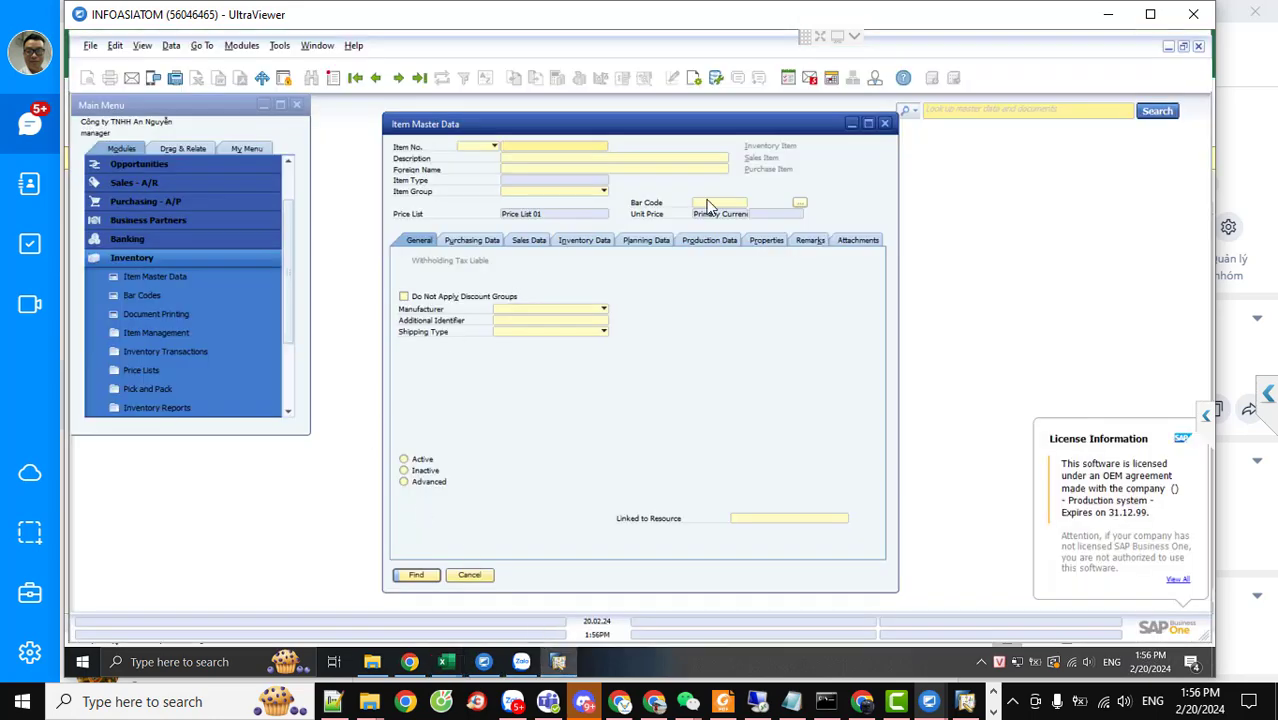
Close Item Master Data and open Item Groups from Administration > Setup > Inventory
left_click(886, 124)
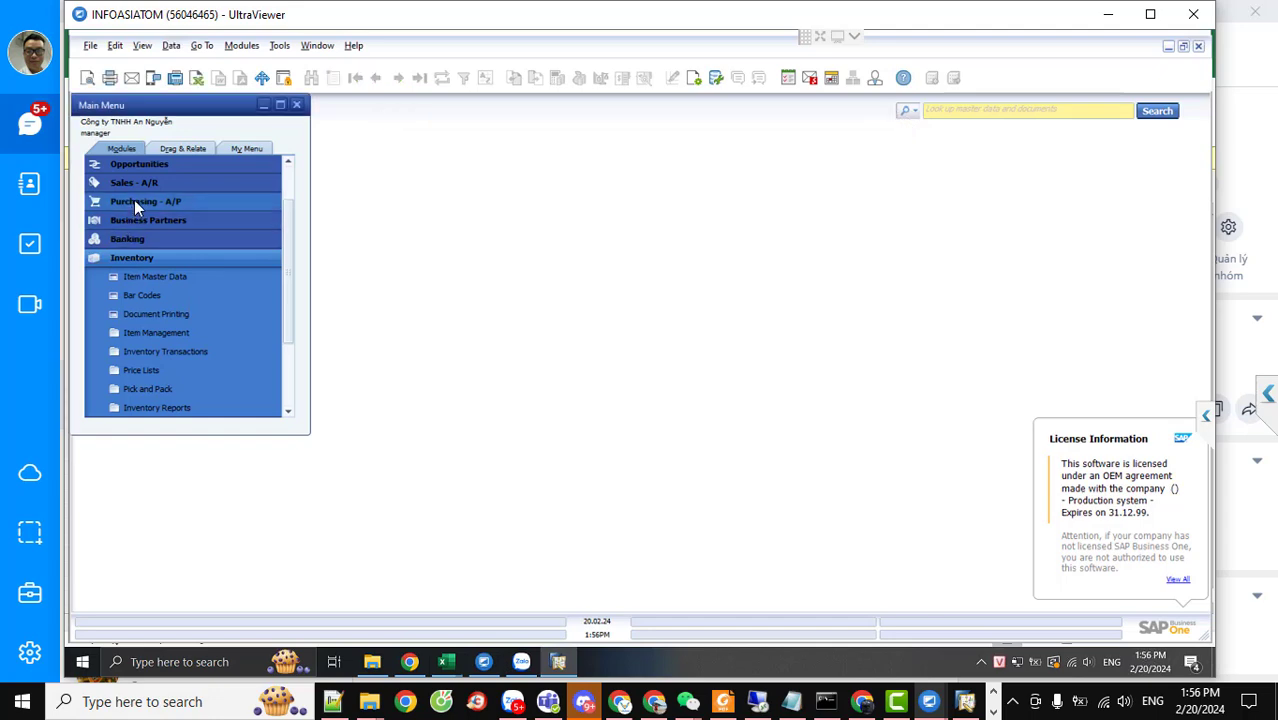
scroll(286, 237, "up", 1)
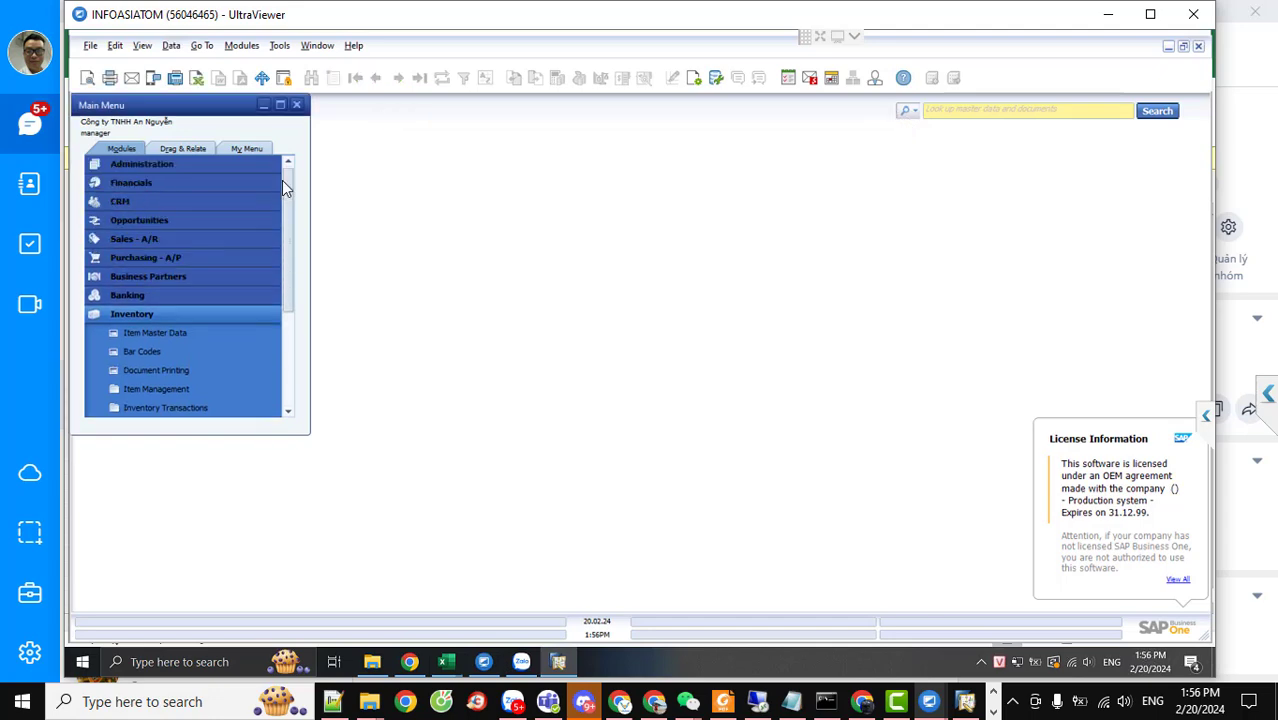
left_click(145, 165)
left_click(148, 239)
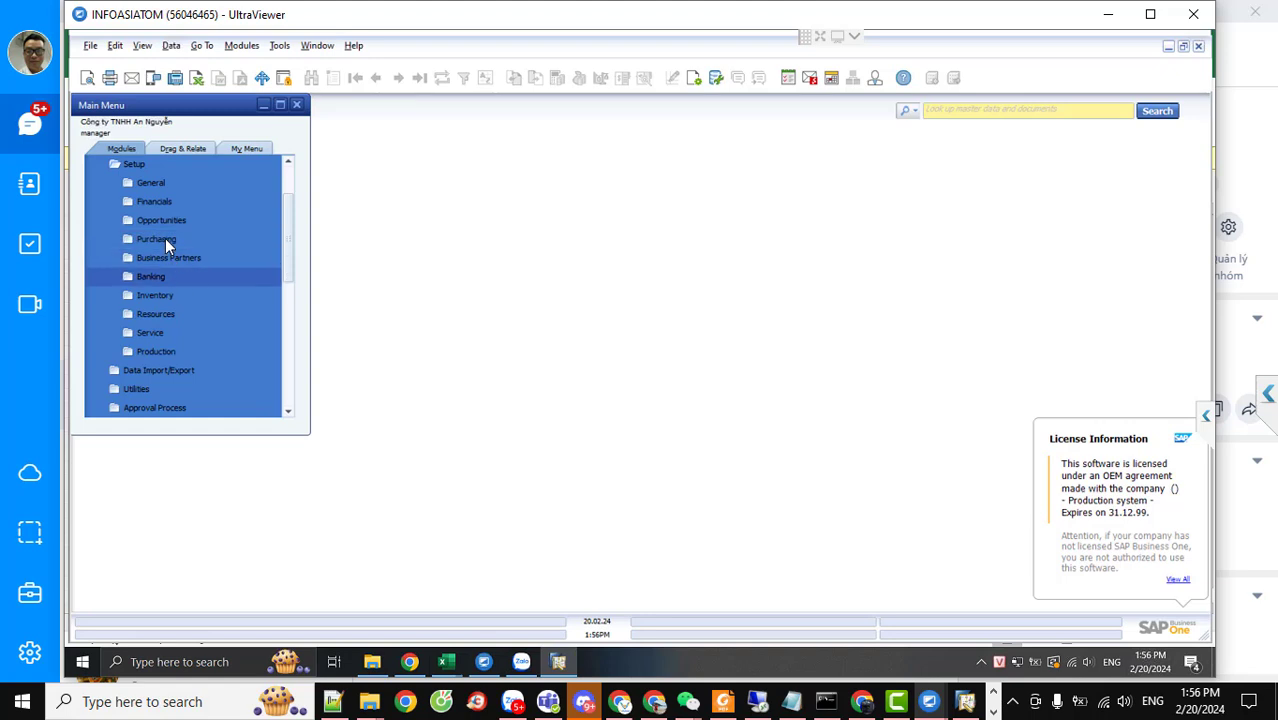
left_click(162, 294)
left_click(172, 183)
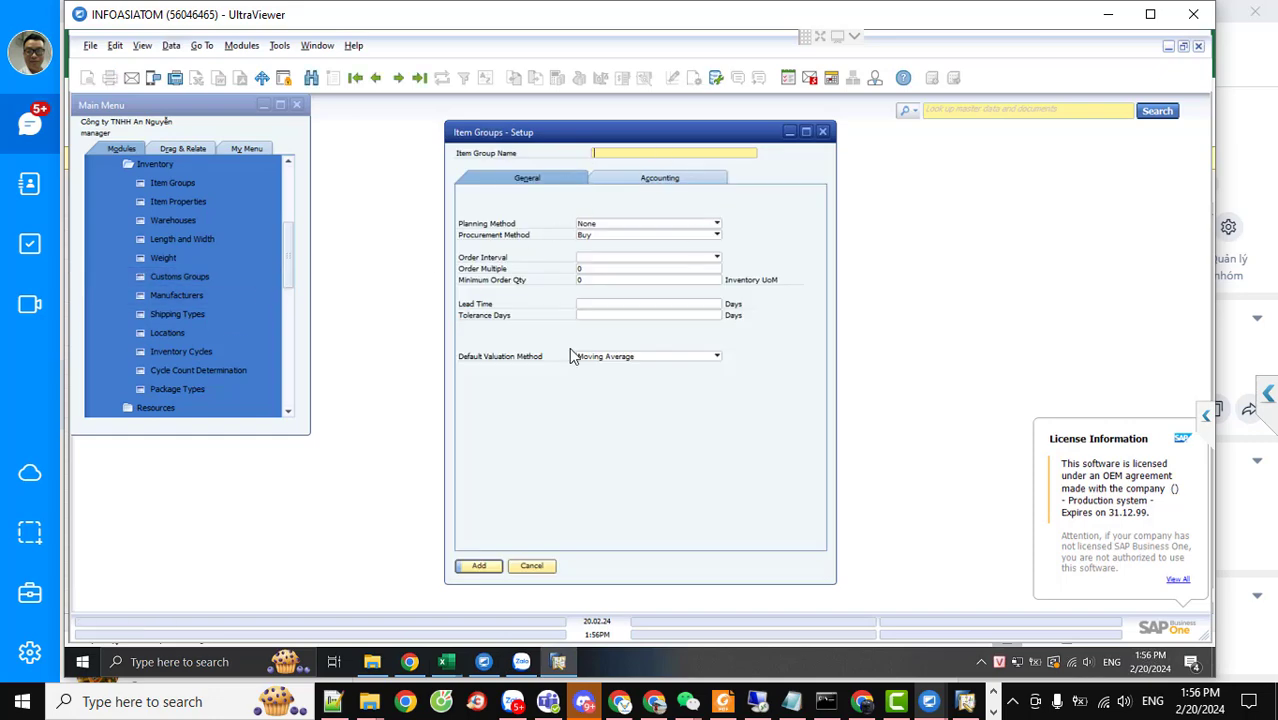
Show the OITM workbook's 1.OMRC manufacturer sheet, edit the Manufacturer Name header, then return to SAP
mouse_move(446, 661)
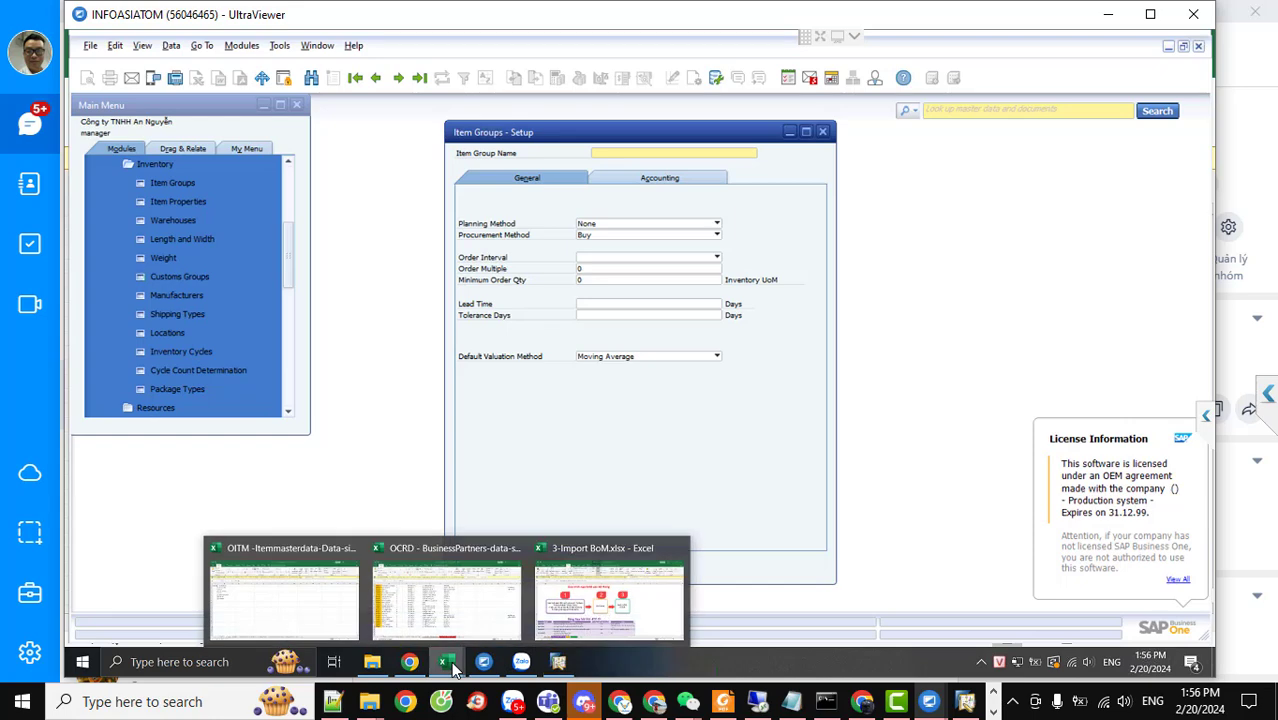
mouse_move(471, 622)
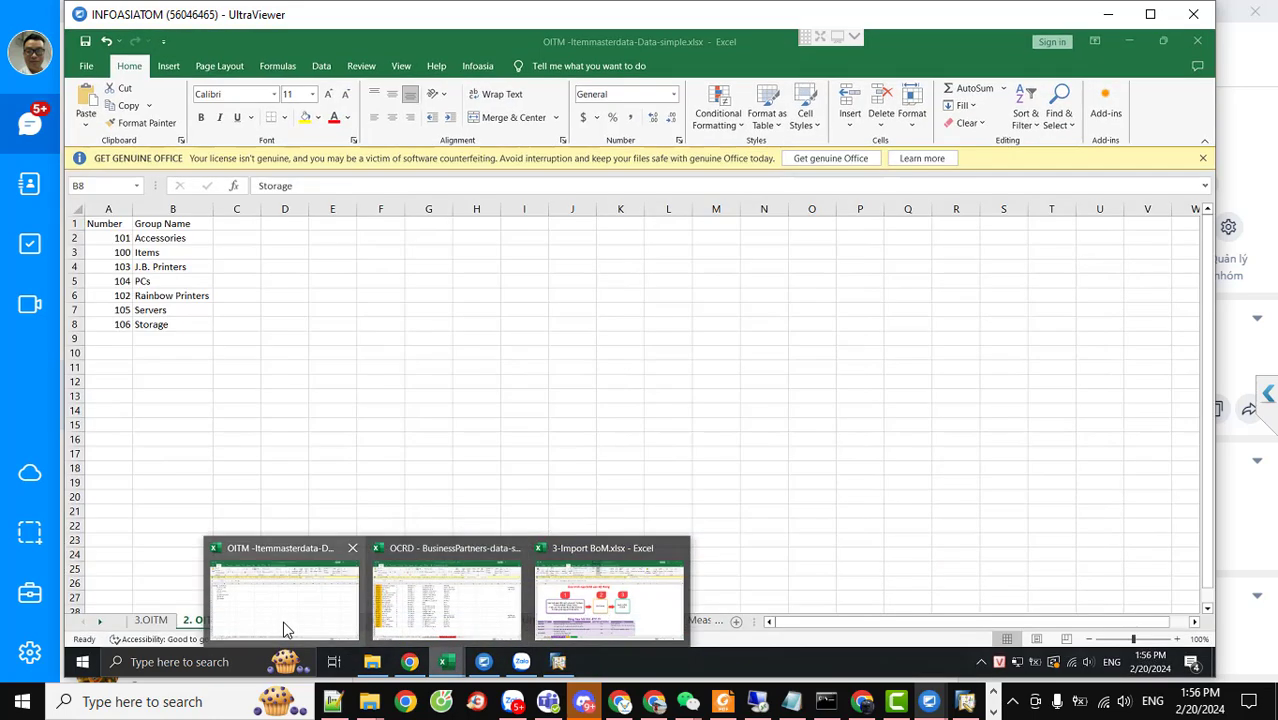
left_click(285, 620)
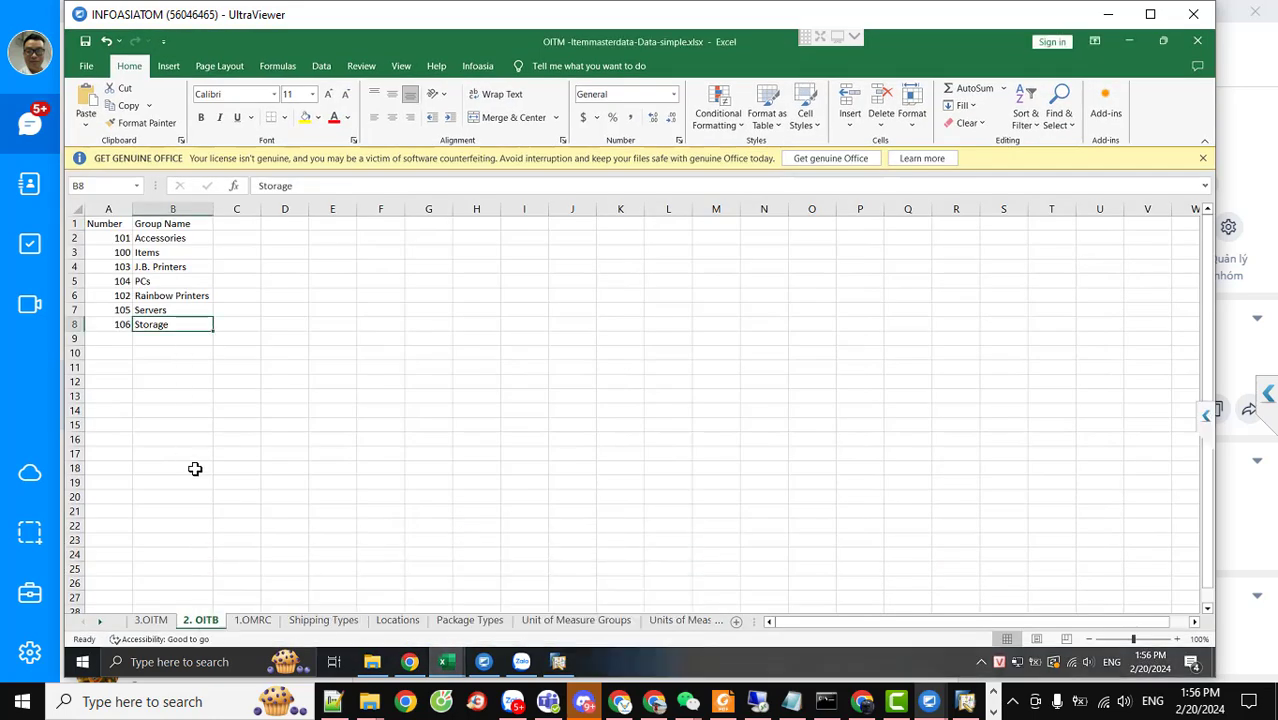
left_click(251, 621)
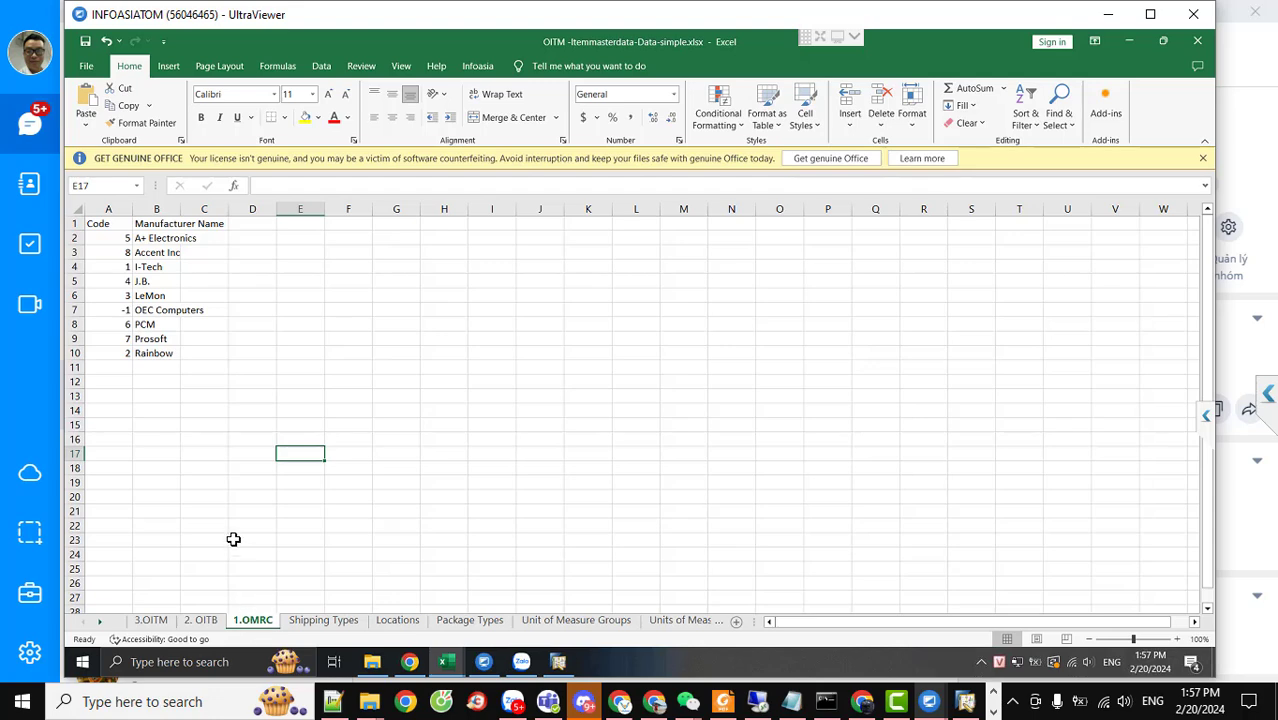
double_click(161, 225)
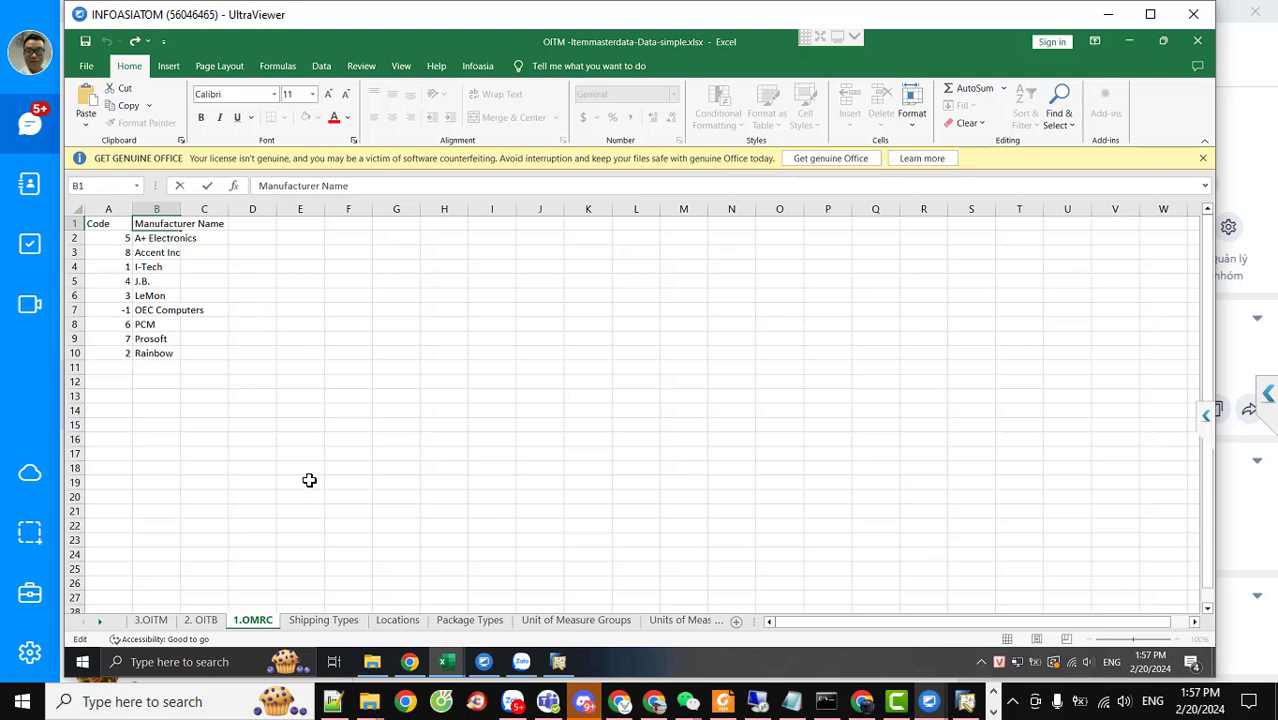
left_click(559, 665)
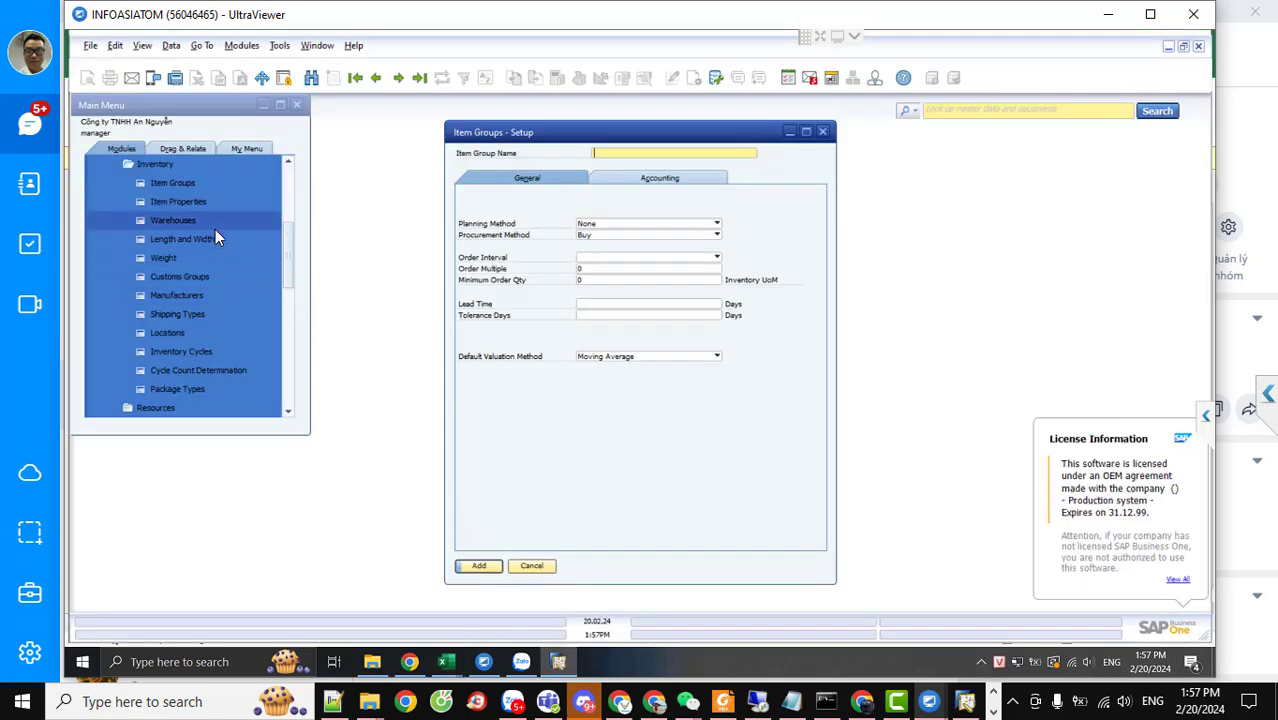
Open the Inventory > Manufacturers setup, then bring the OCRD business partners workbook forward
left_click(188, 295)
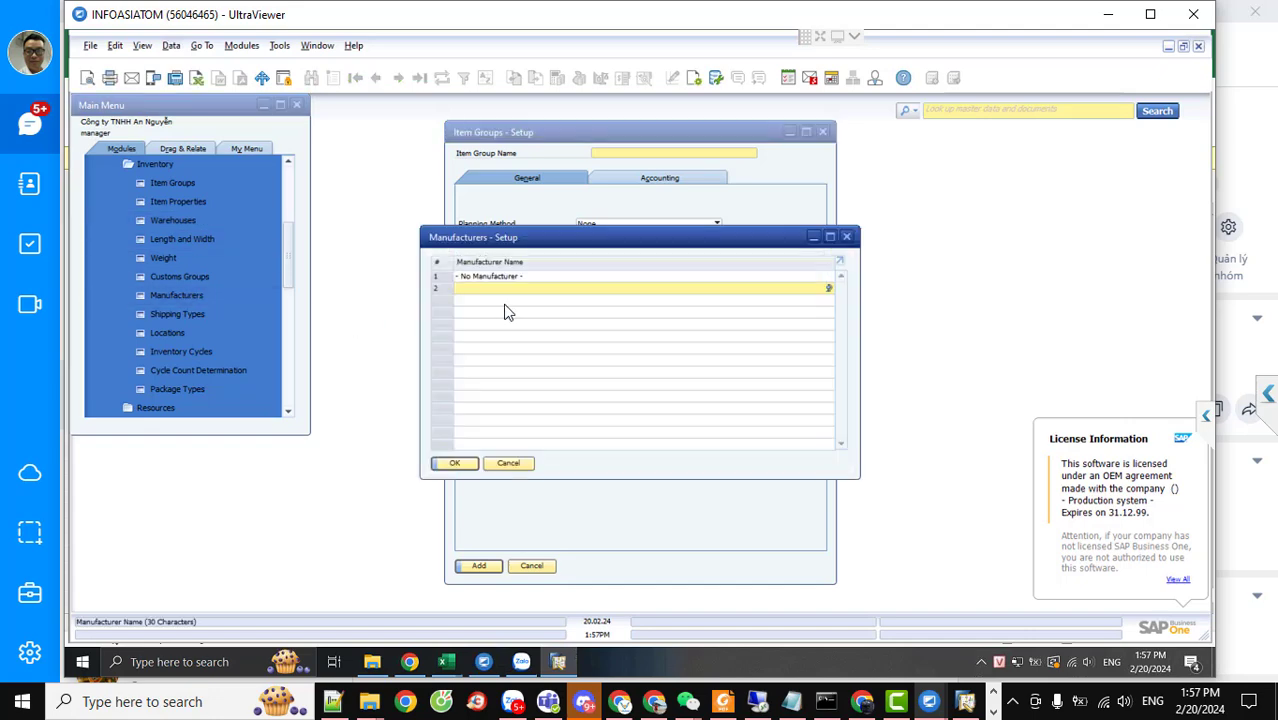
mouse_move(445, 664)
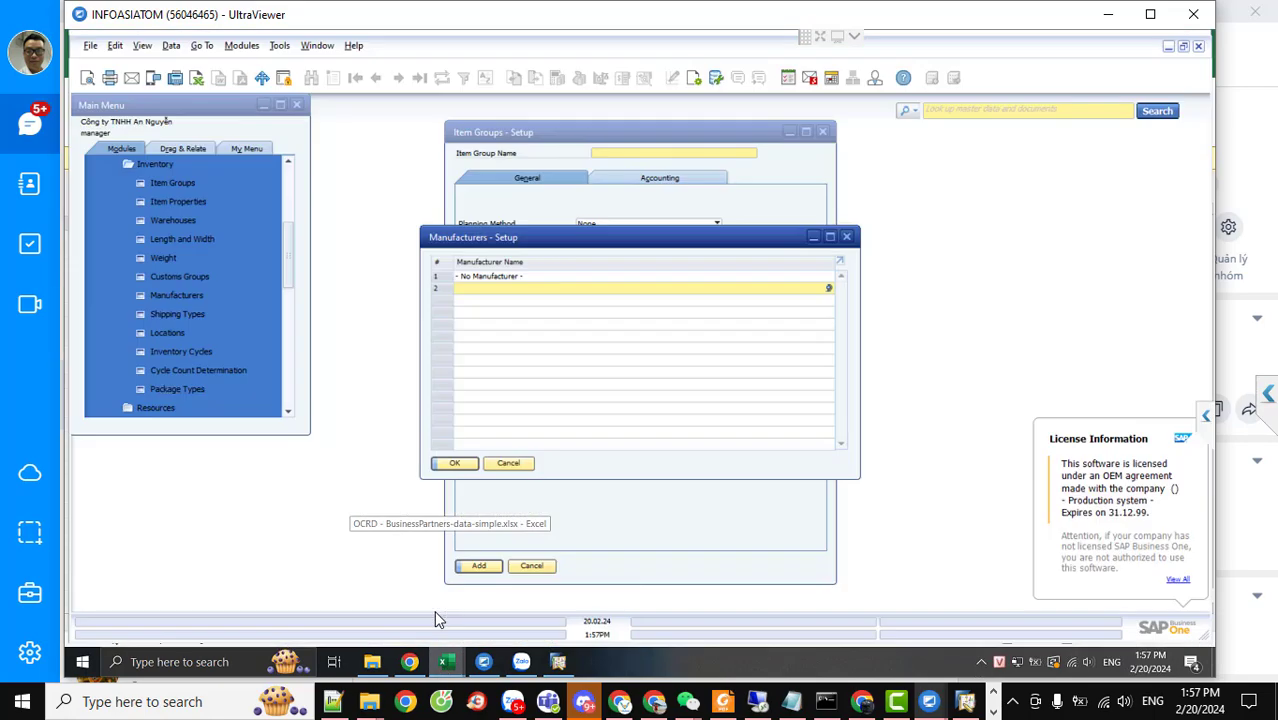
left_click(435, 620)
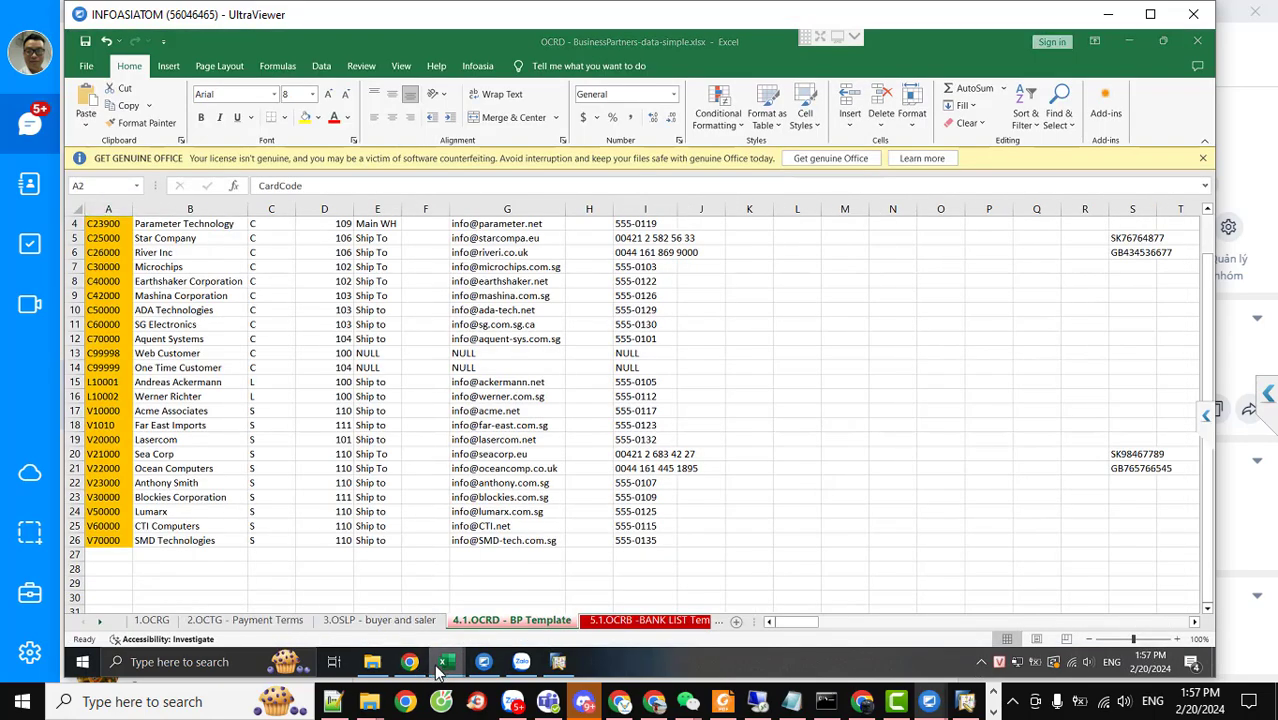
Show the OITM Shipping Types sheet and select the Ship, Van and Blue Dart entries
left_click(408, 621)
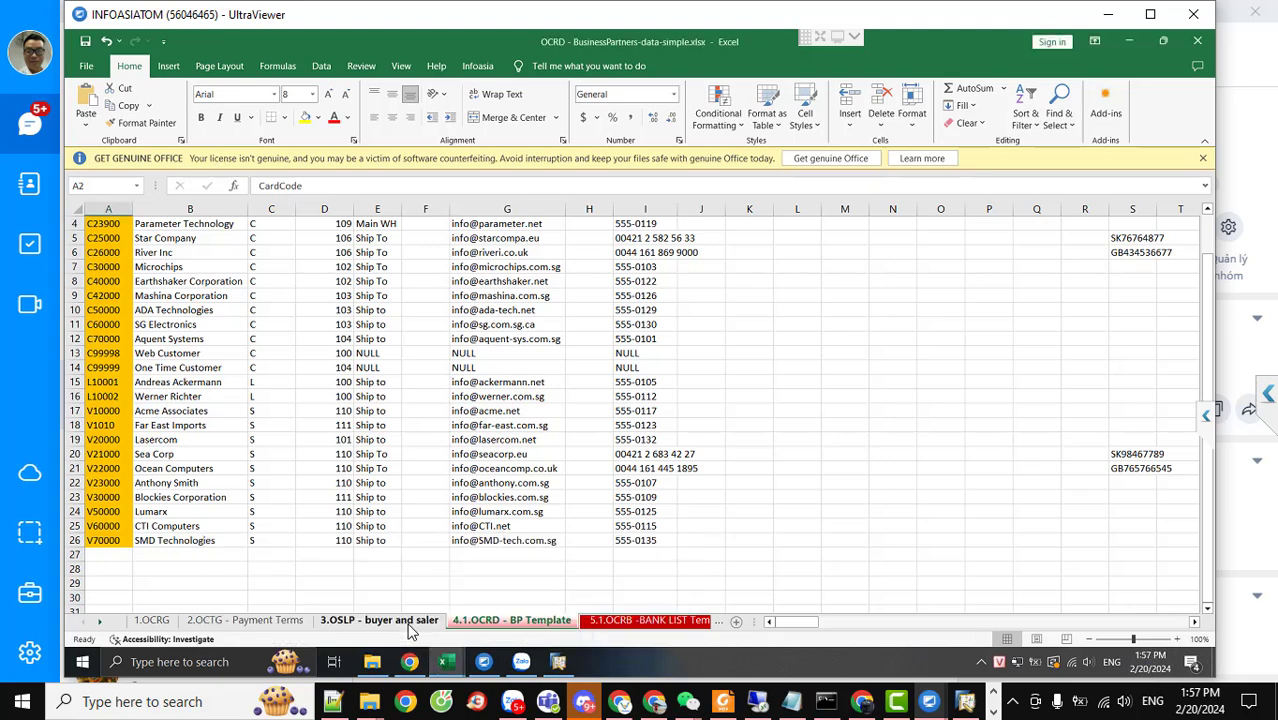
left_click(446, 661)
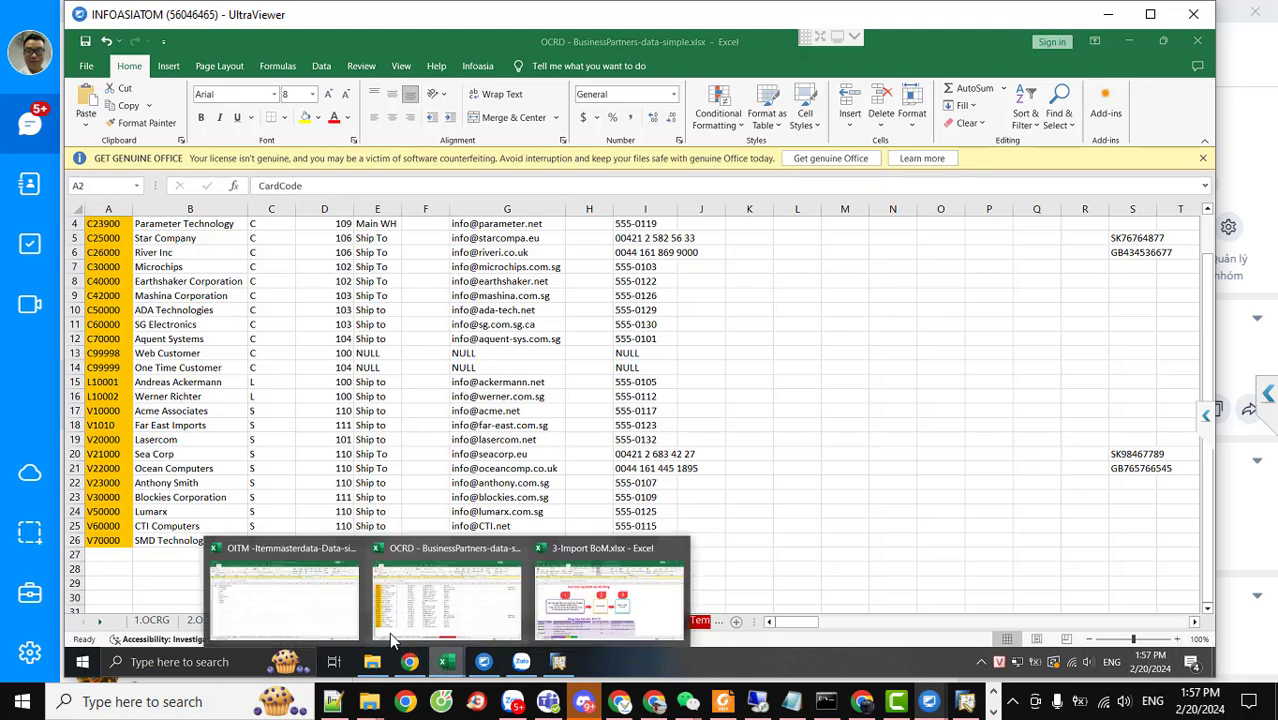
left_click(287, 624)
left_click(323, 621)
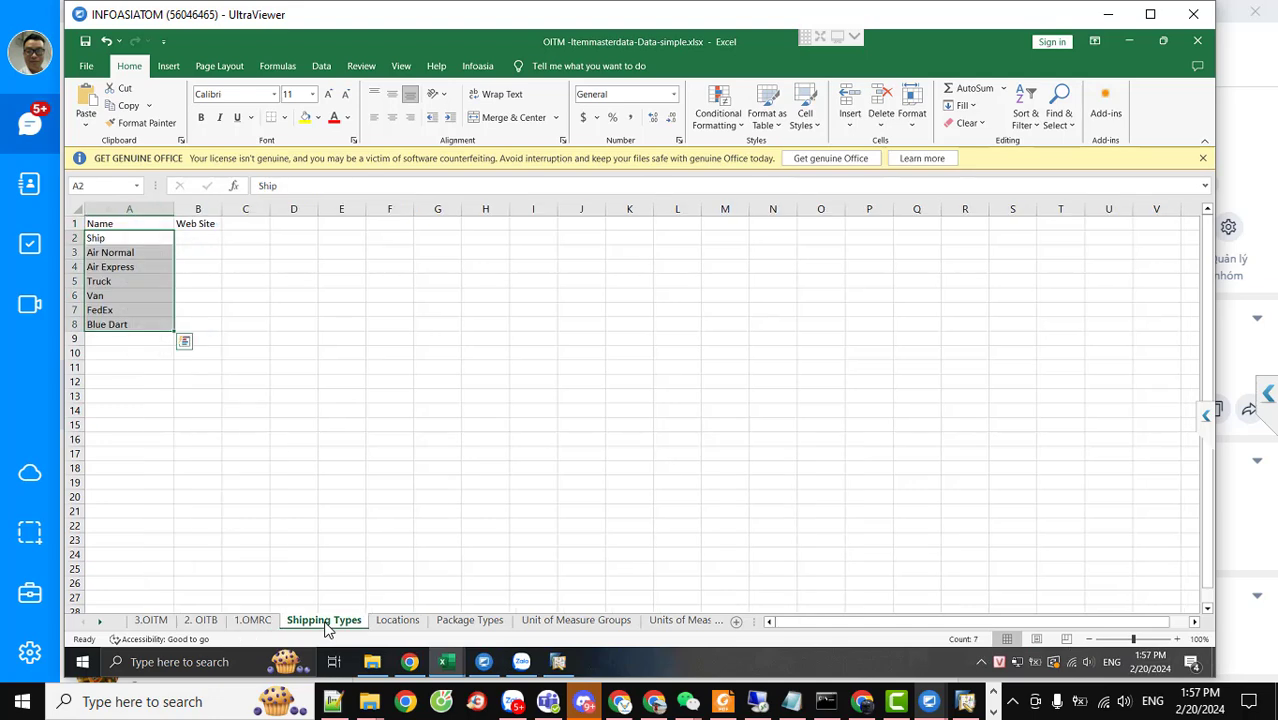
left_click(125, 243)
left_click(125, 296)
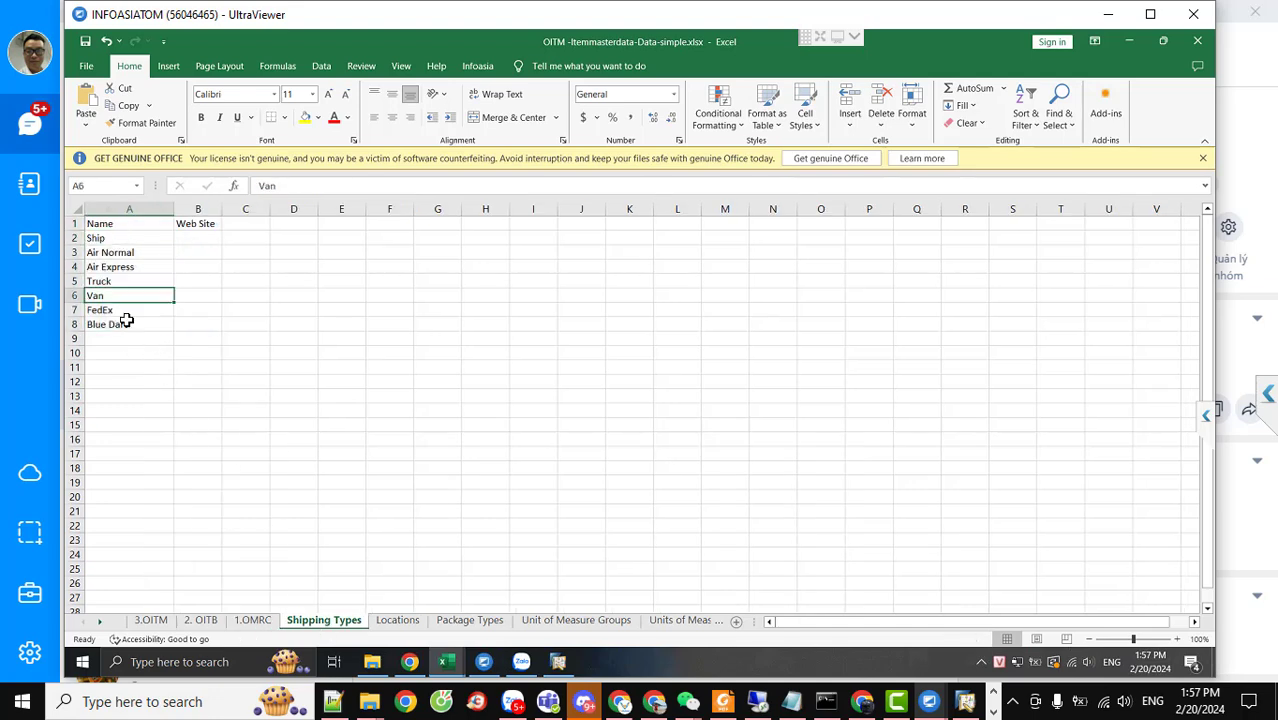
left_click(128, 325)
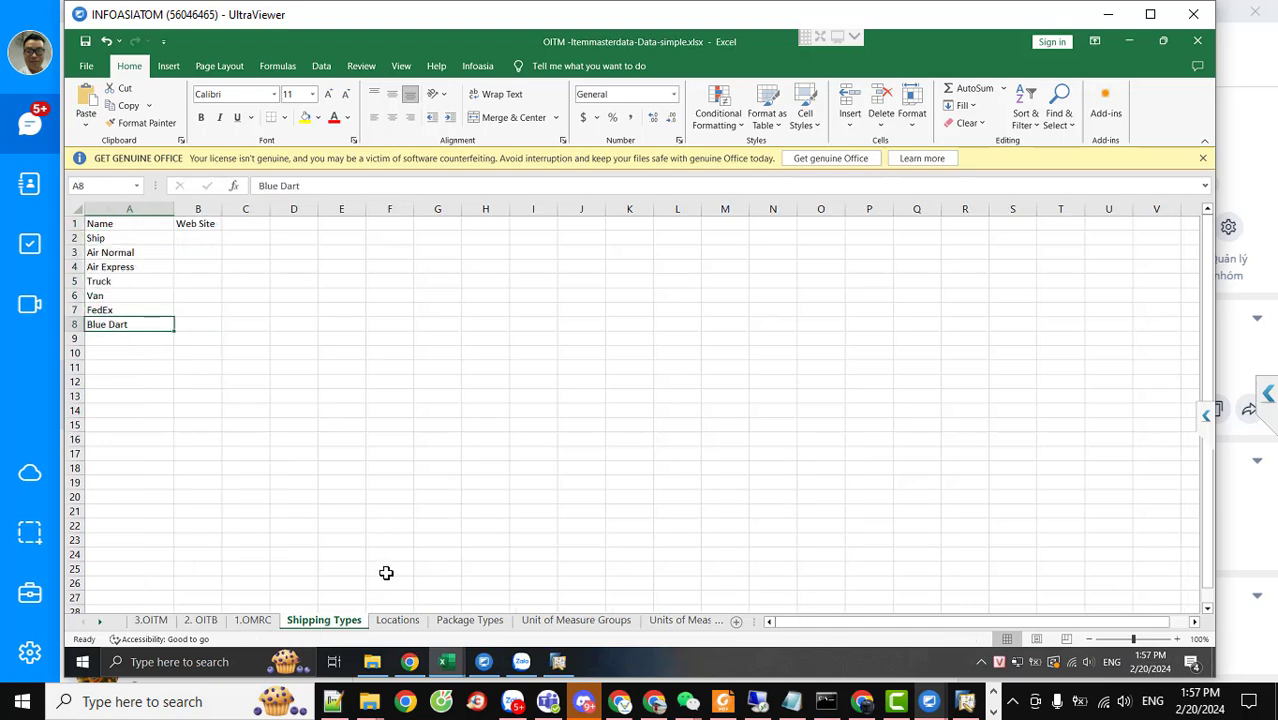
Start renaming the Shipping Types sheet tab, then bring SAP Business One back
right_click(338, 624)
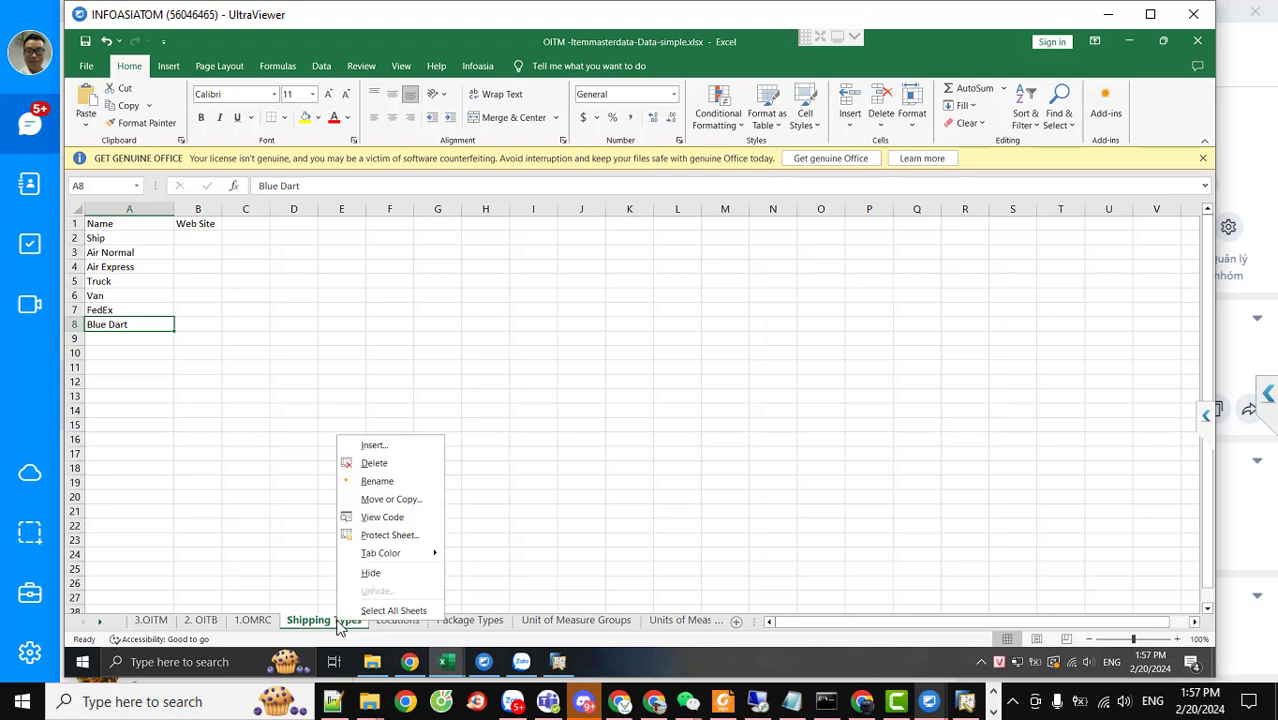
left_click(381, 484)
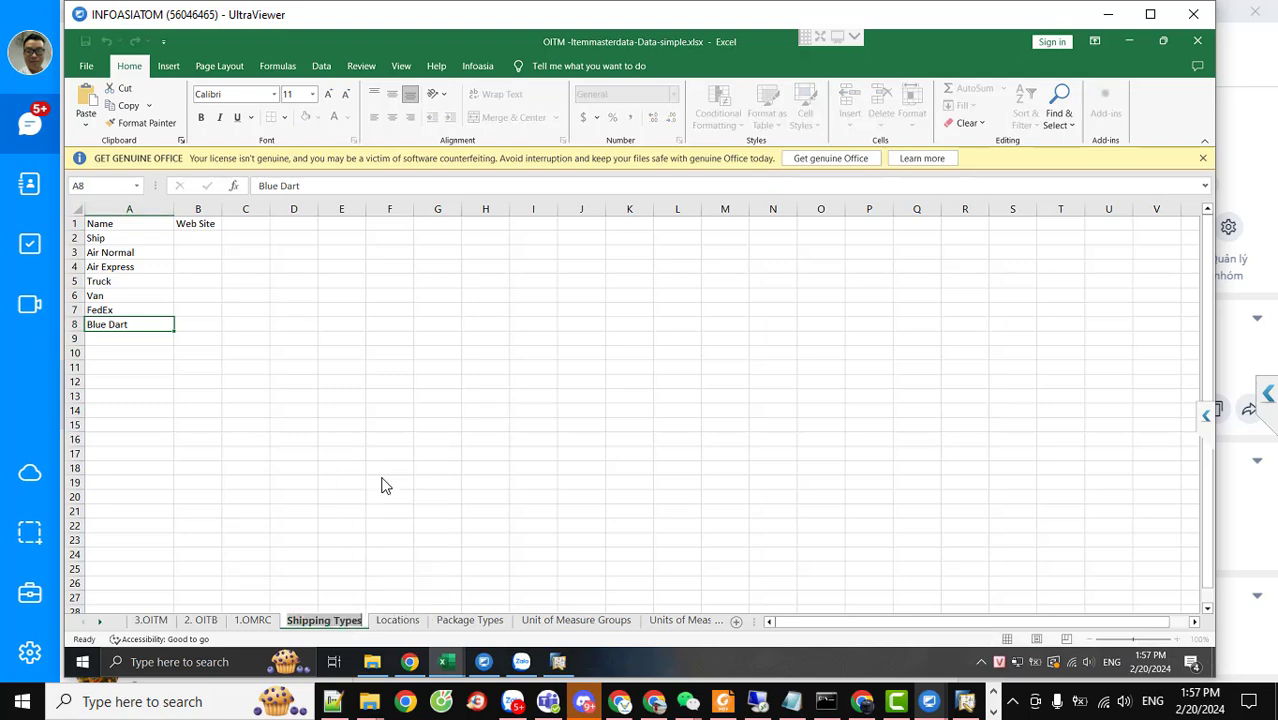
left_click(558, 661)
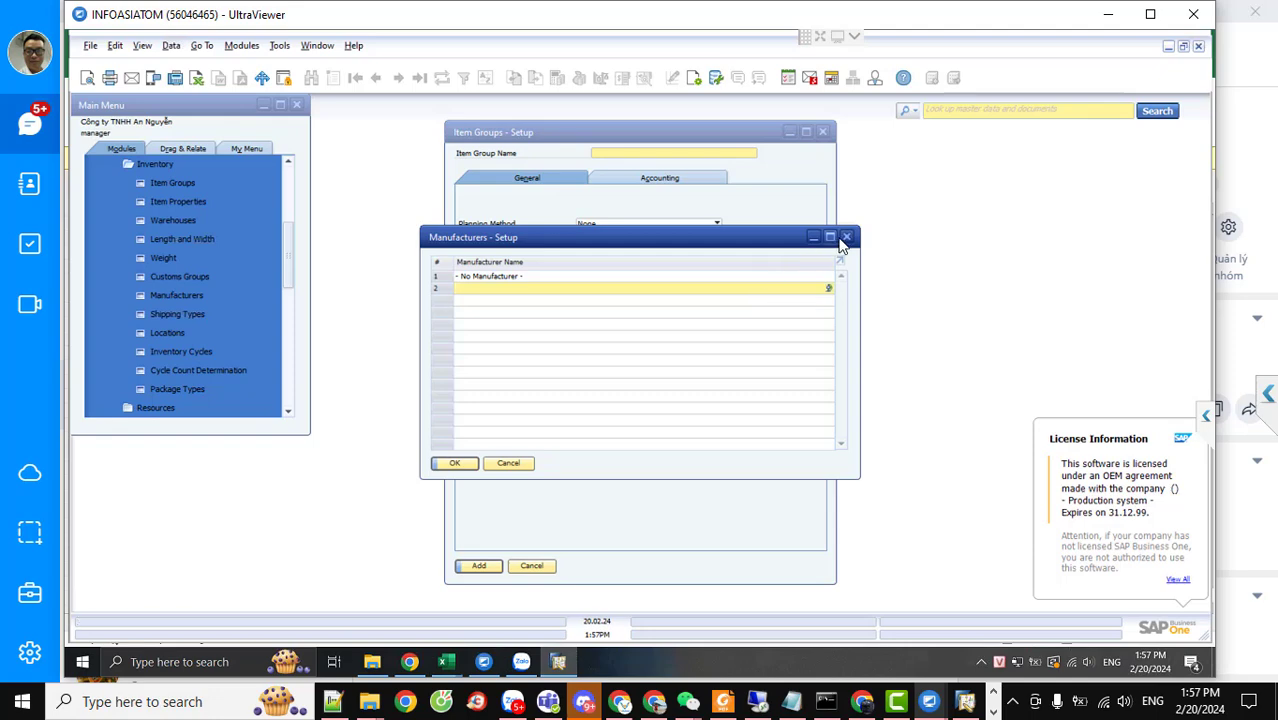
Close Manufacturers setup, open Shipping Types setup, and glance at the OCRD and OITM Locations sheets
left_click(846, 236)
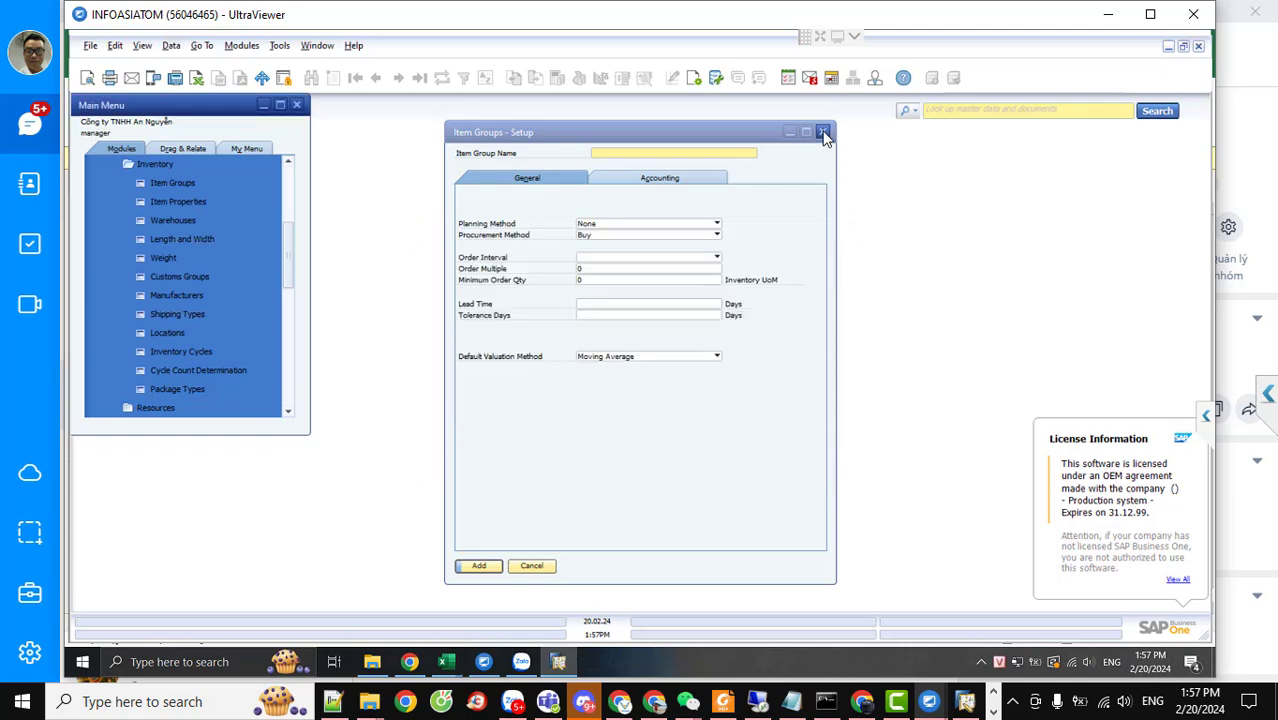
left_click(196, 316)
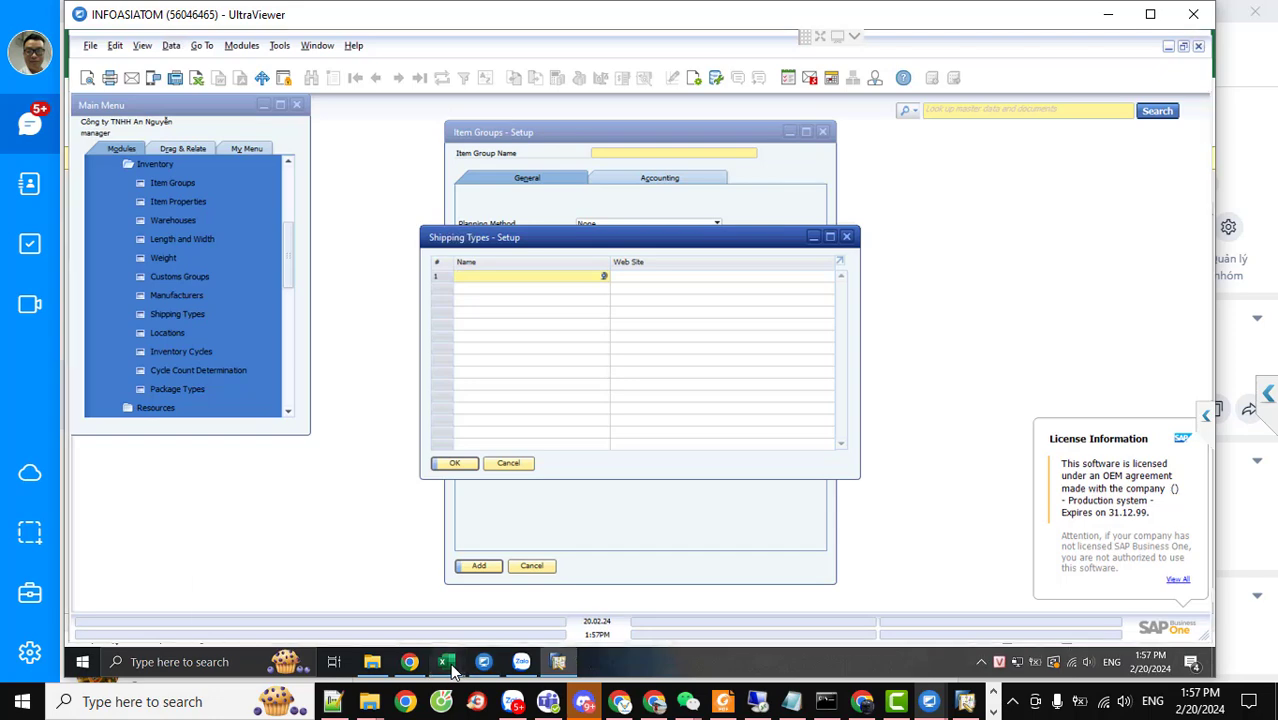
mouse_move(450, 668)
left_click(436, 608)
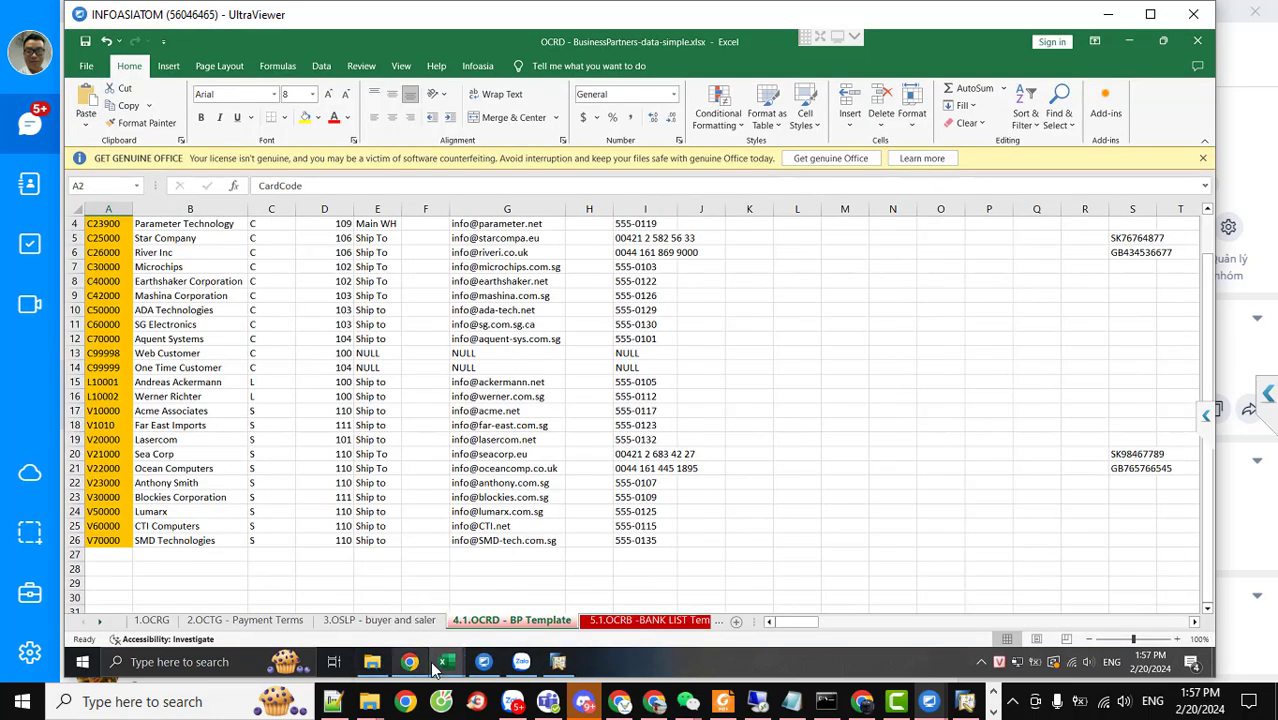
mouse_move(446, 662)
left_click(316, 622)
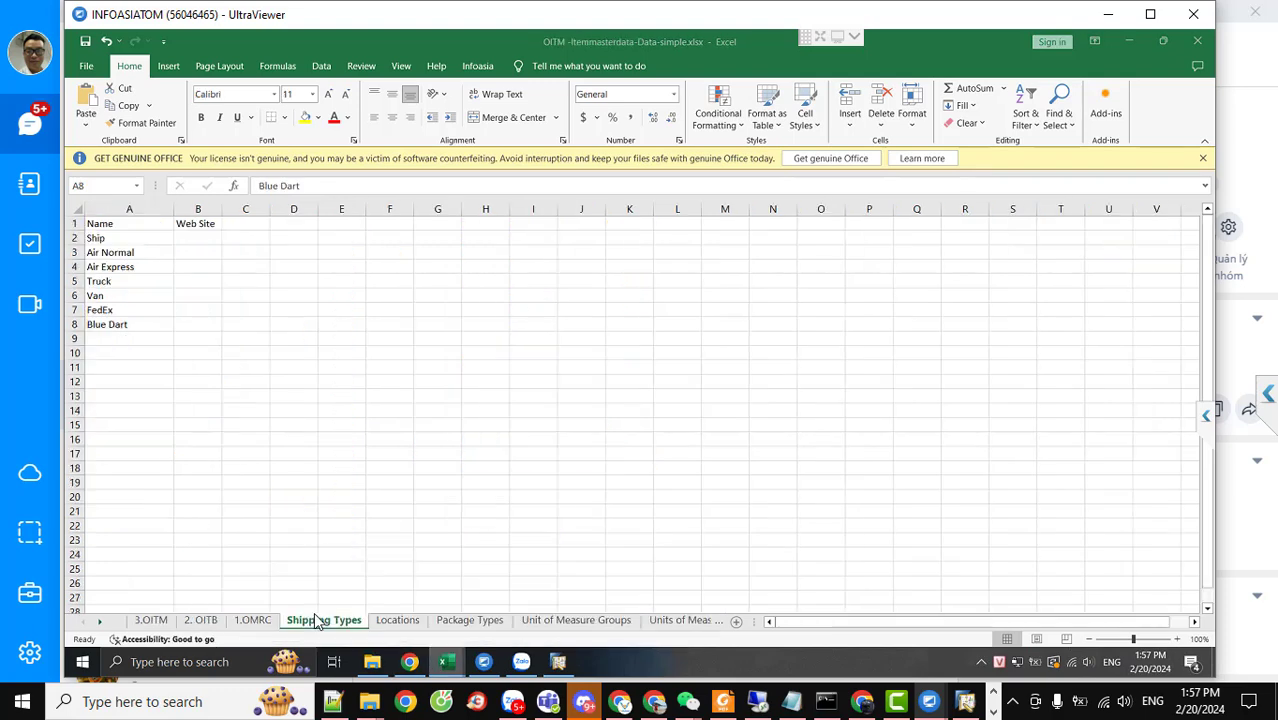
left_click(397, 620)
key("alt+Tab")
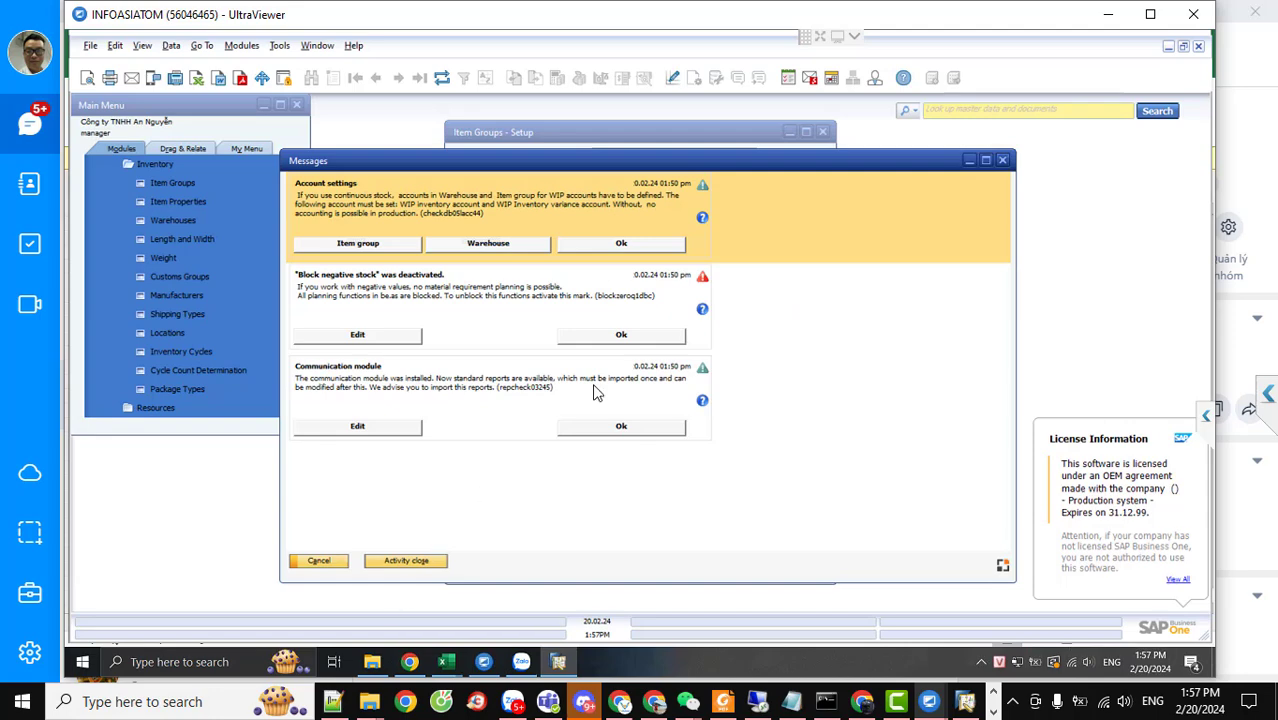
Dismiss the Messages window and collapse the Administration > Setup folder in the Main Menu
left_click(1002, 161)
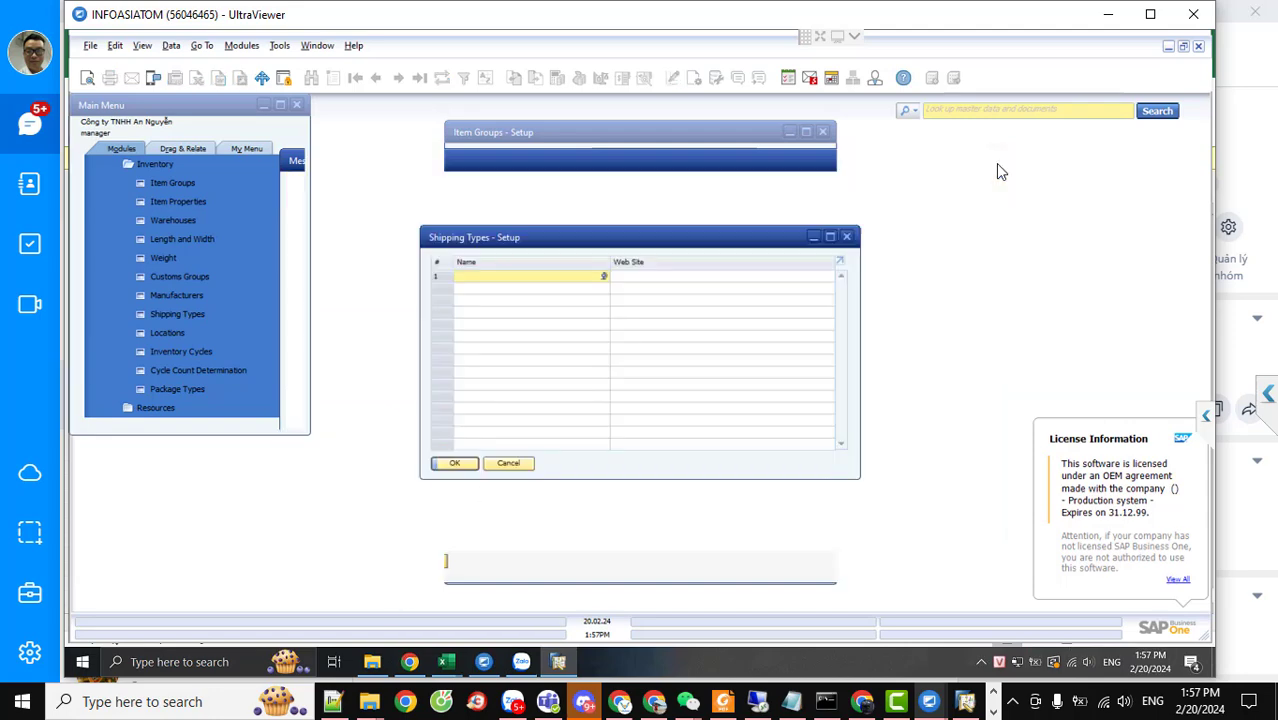
left_click(242, 47)
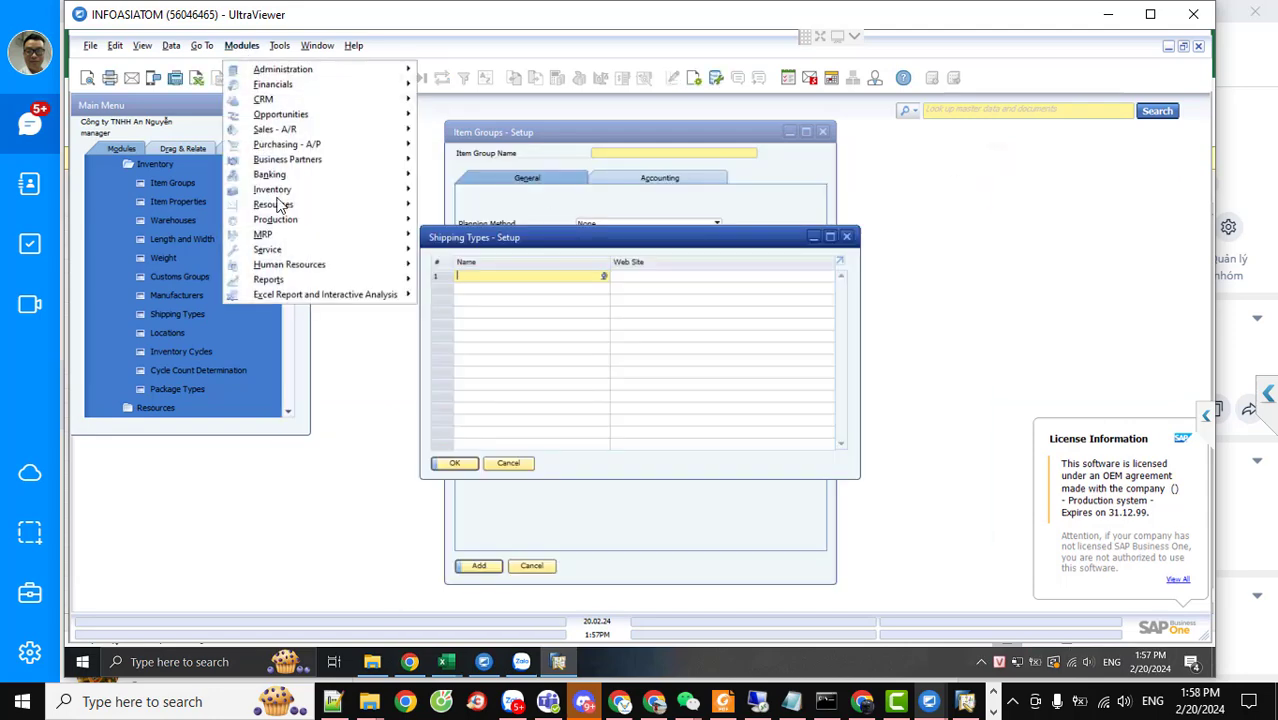
mouse_move(291, 229)
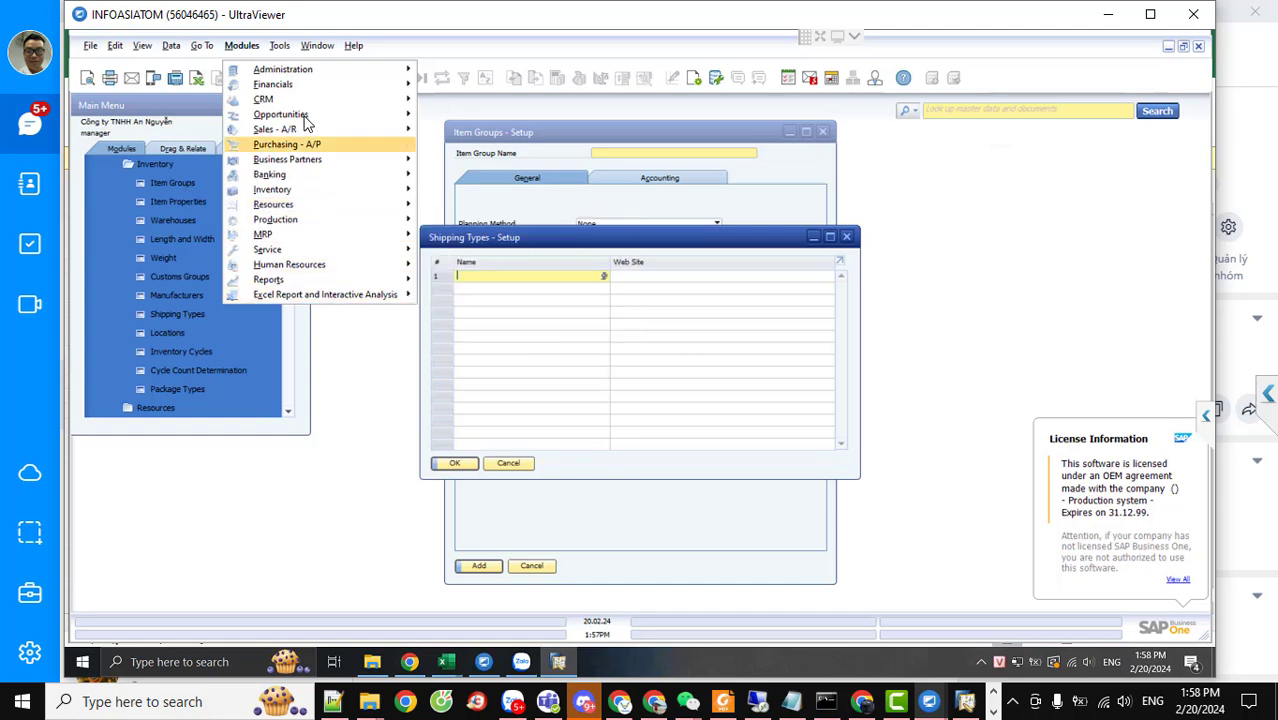
left_click(320, 428)
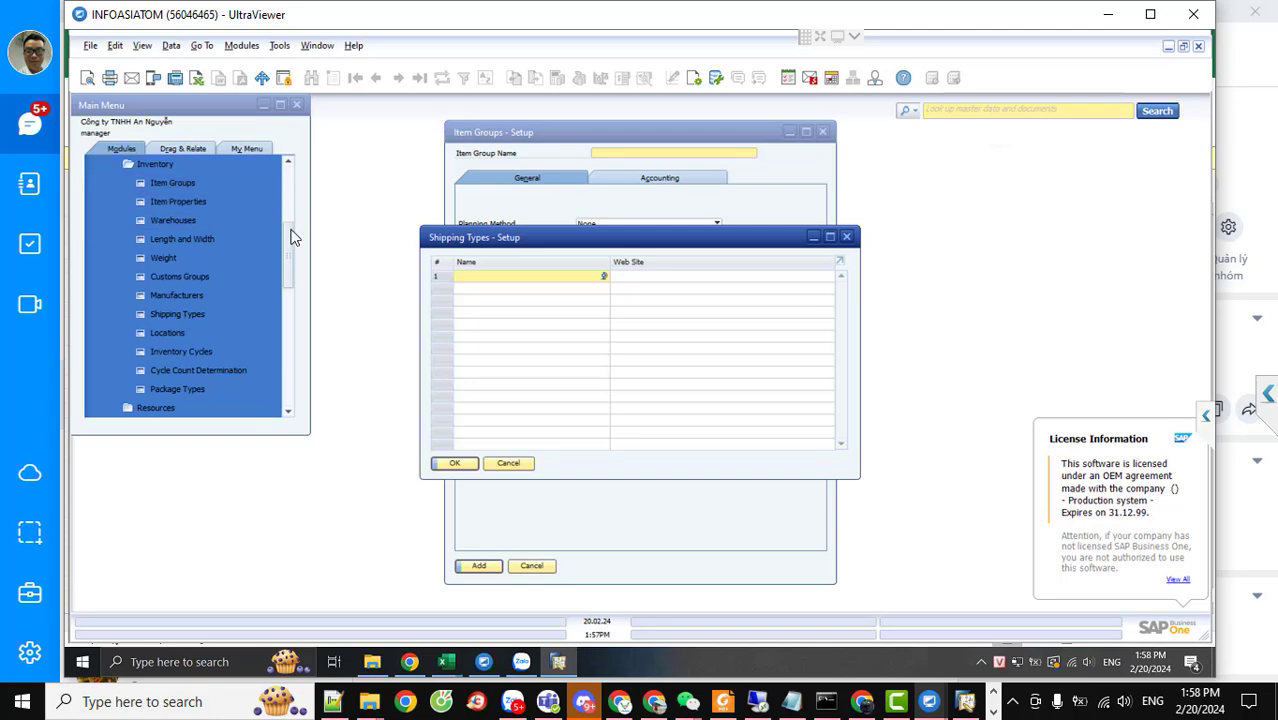
left_click_drag(284, 172, 278, 162)
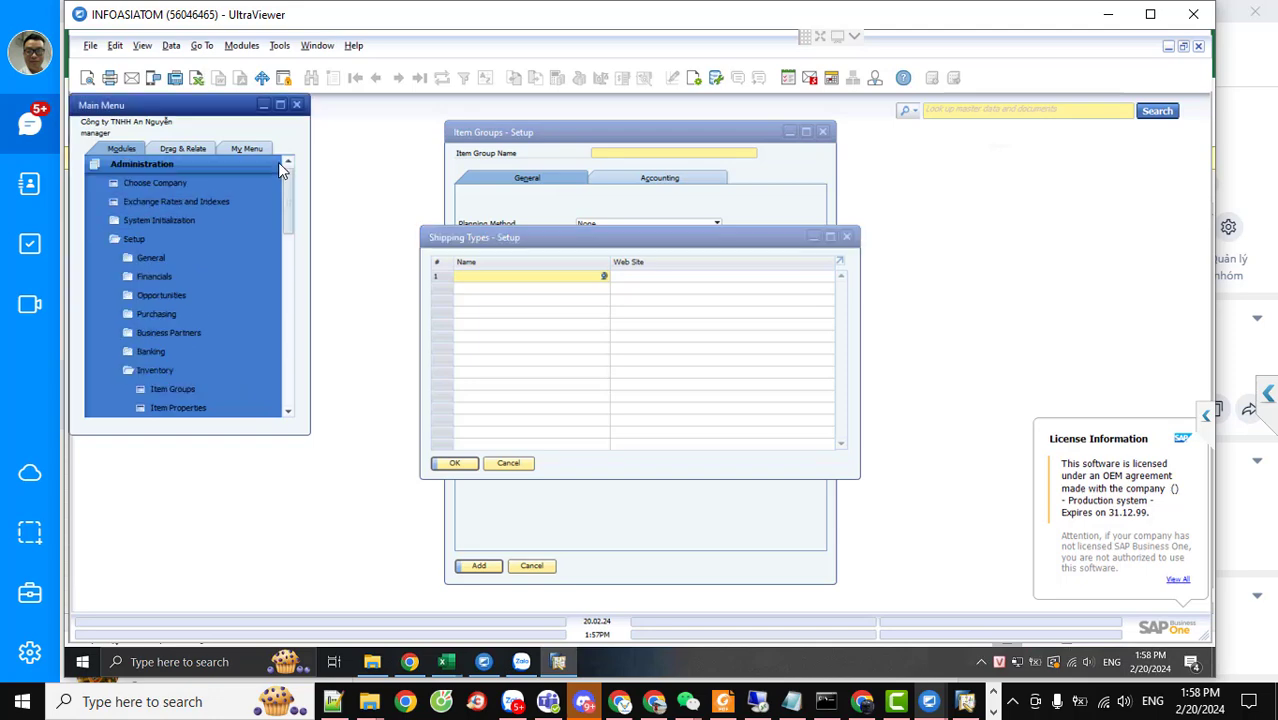
left_click(118, 237)
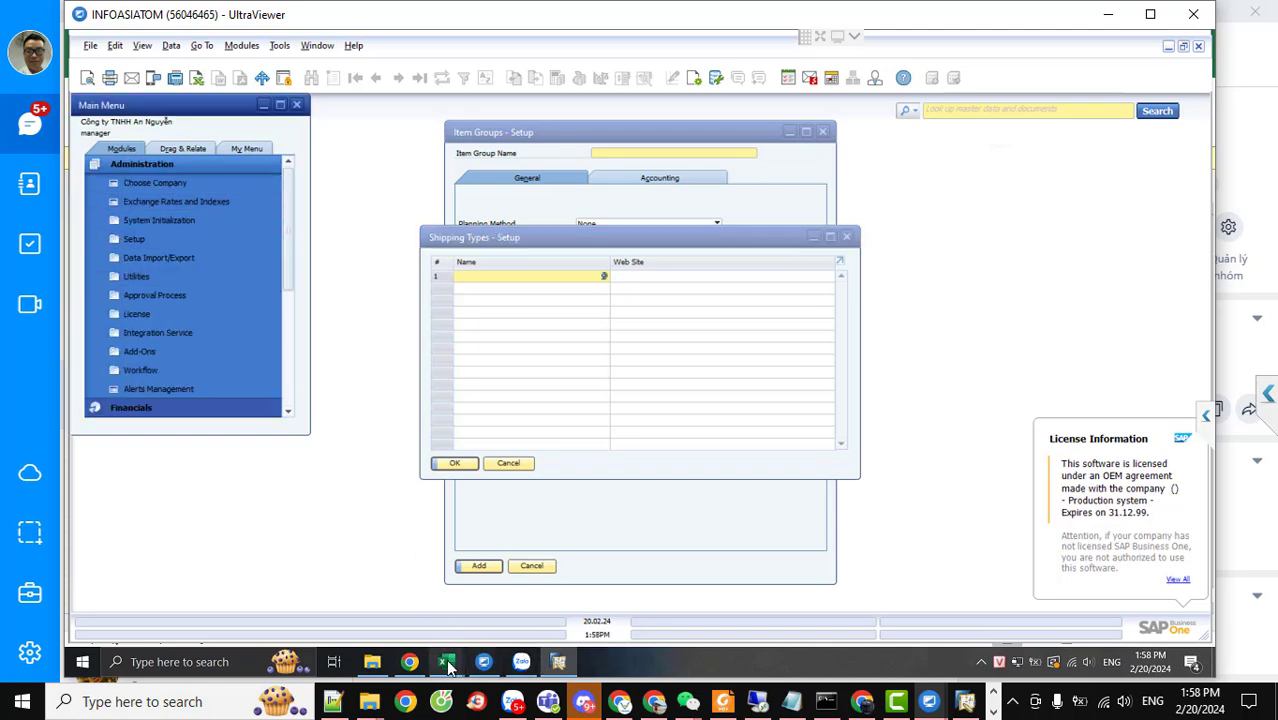
mouse_move(447, 668)
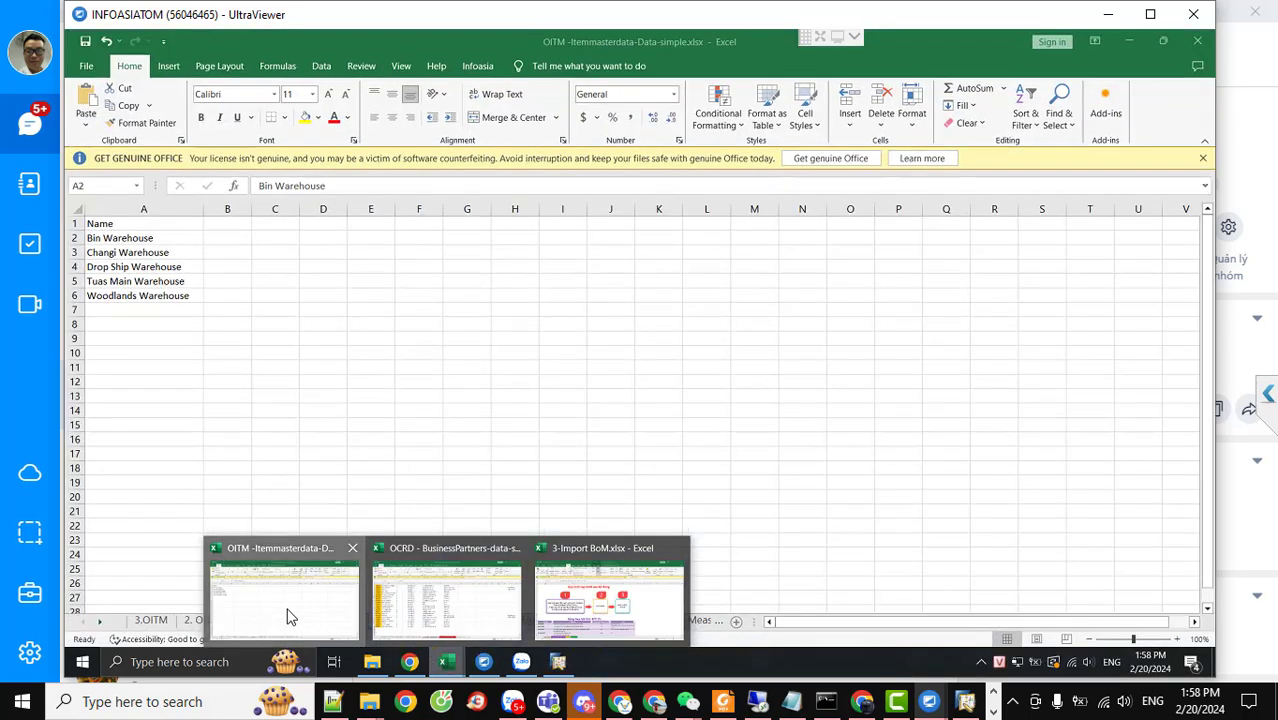
Show the OITM Package Types sheet, start renaming its tab, and return to SAP Business One
left_click(288, 615)
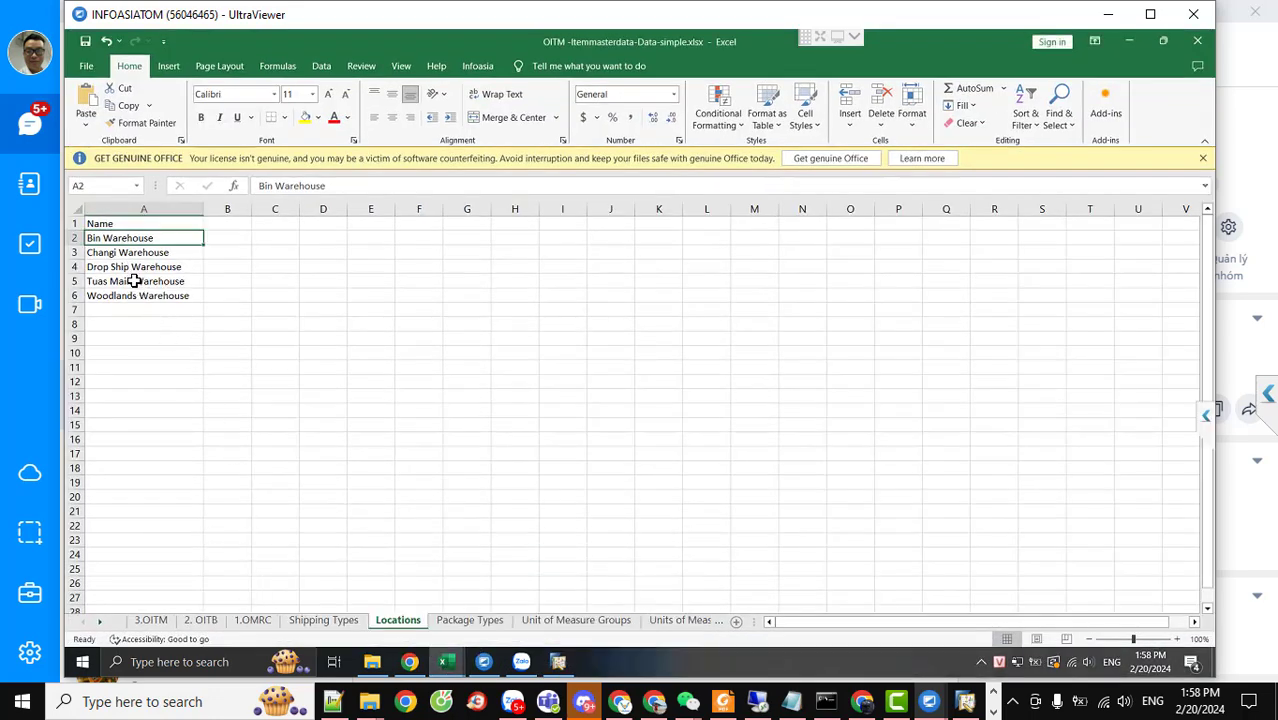
left_click(469, 622)
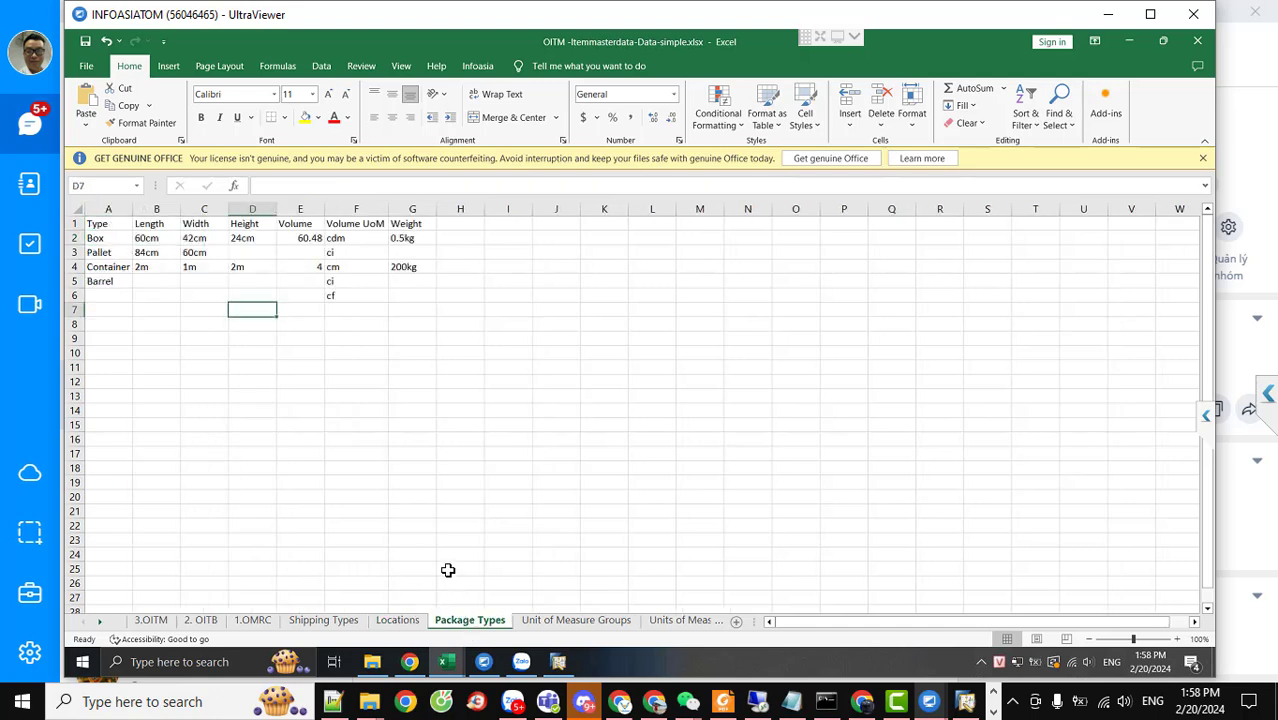
right_click(464, 621)
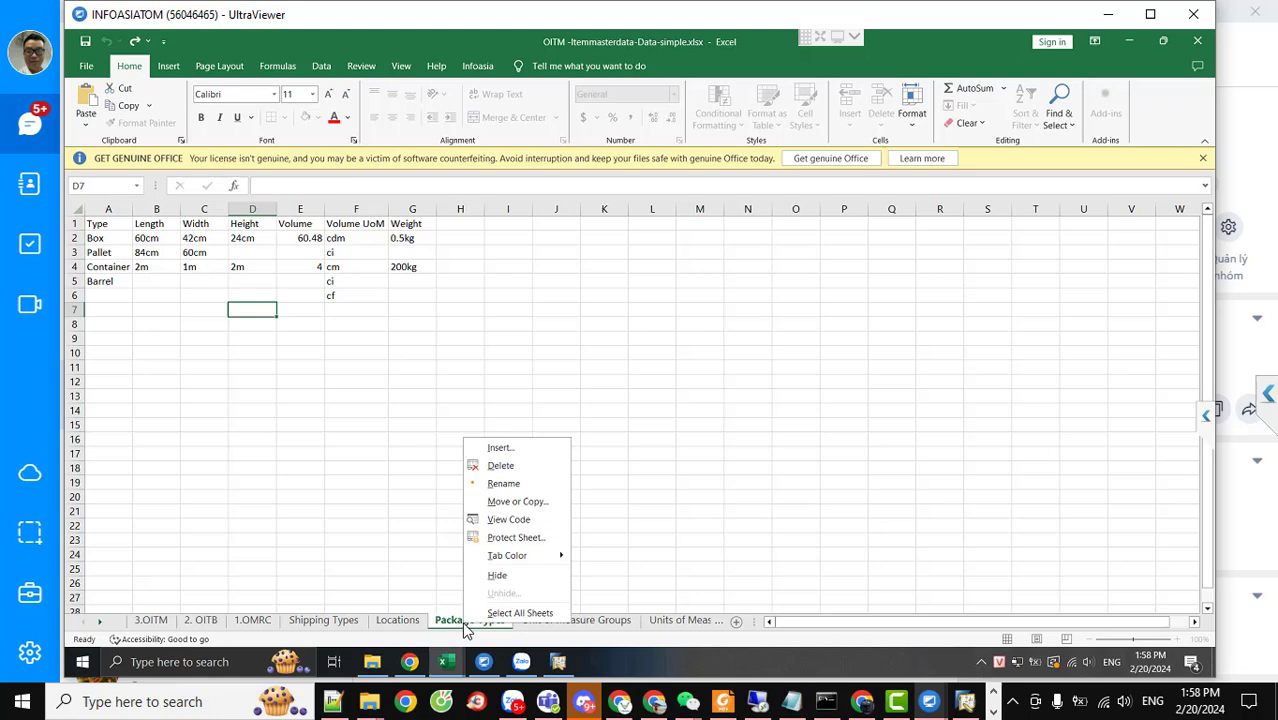
left_click(504, 484)
key("ctrl+c")
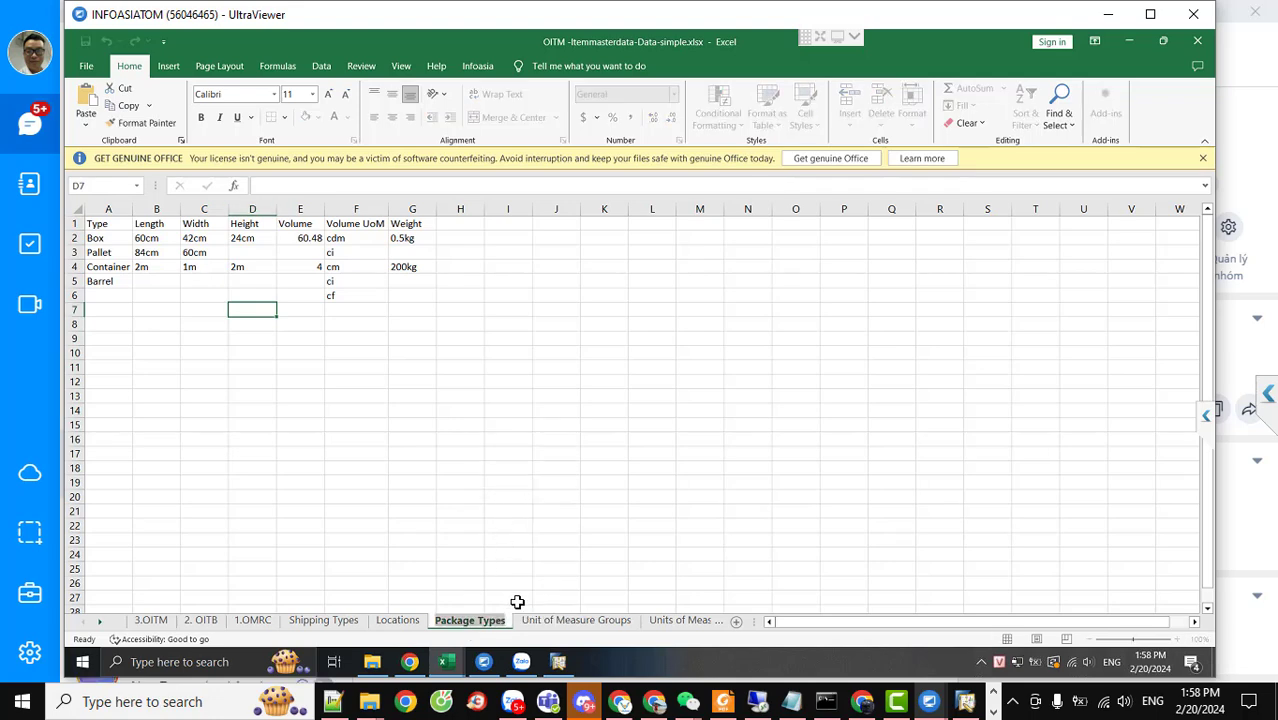
left_click(558, 661)
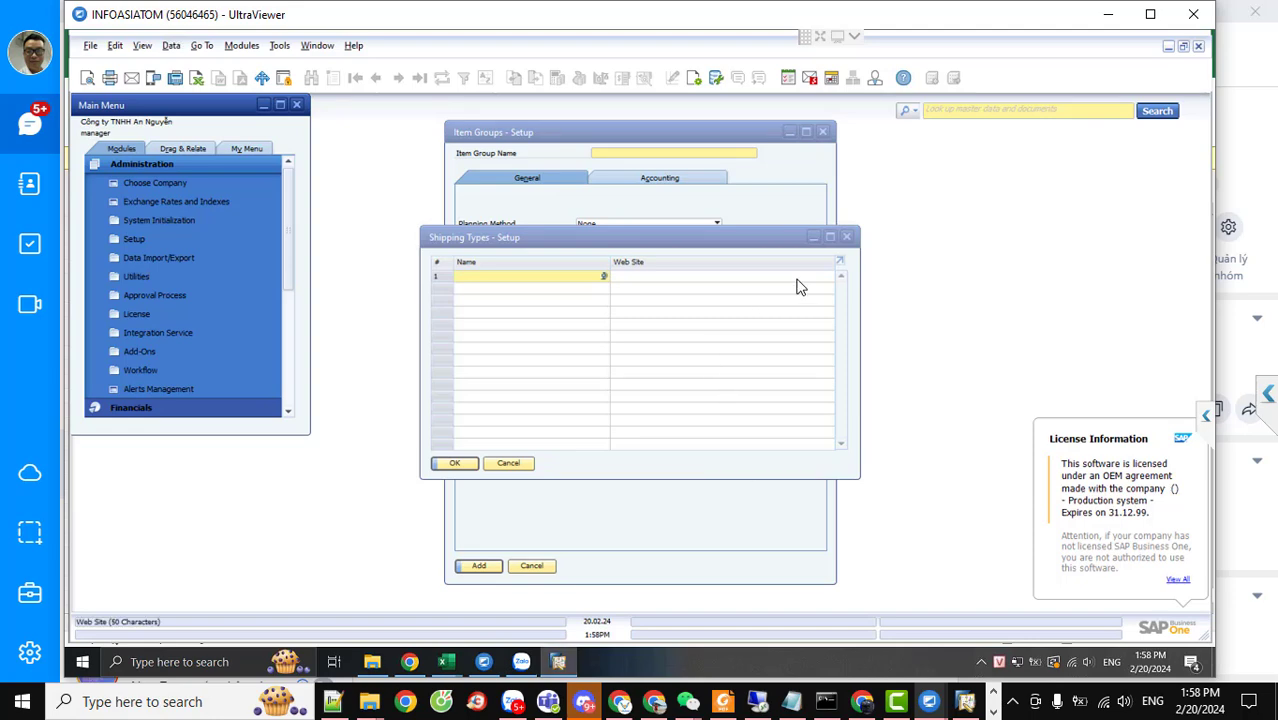
Close Shipping Types and Item Groups setups, then launch Administration > Setup > Inventory > Package Types
left_click(846, 237)
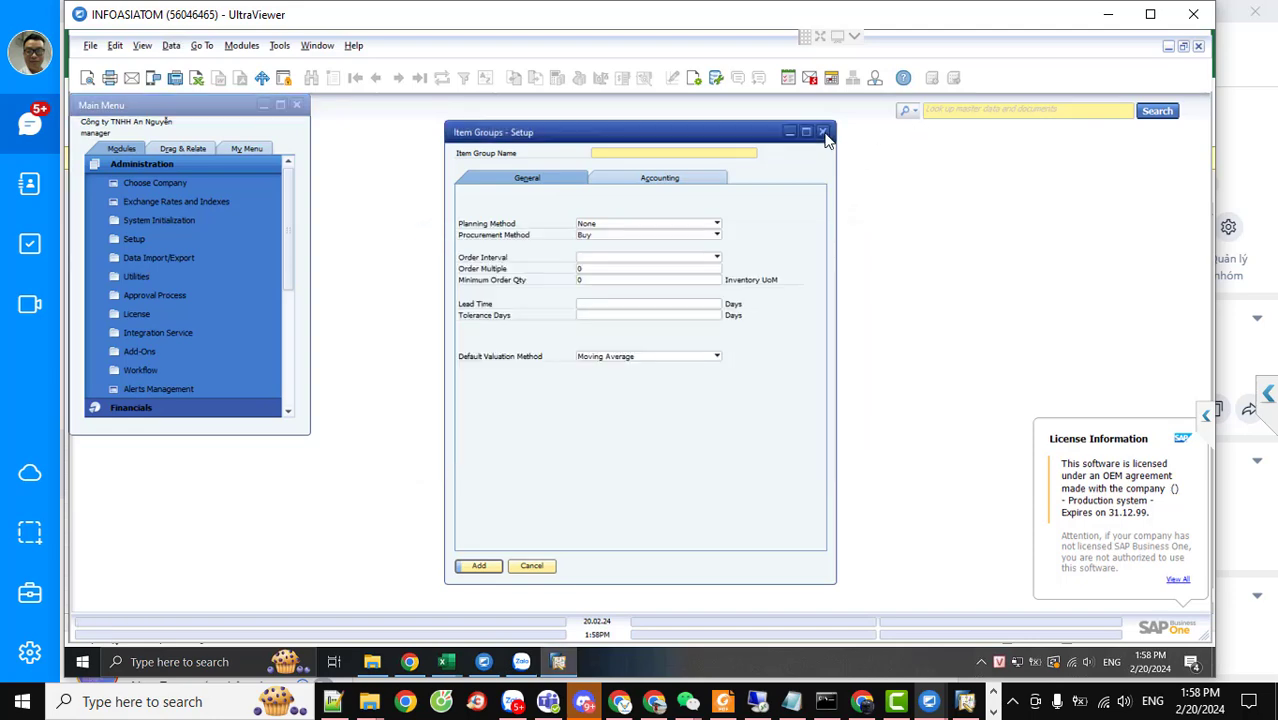
left_click(822, 132)
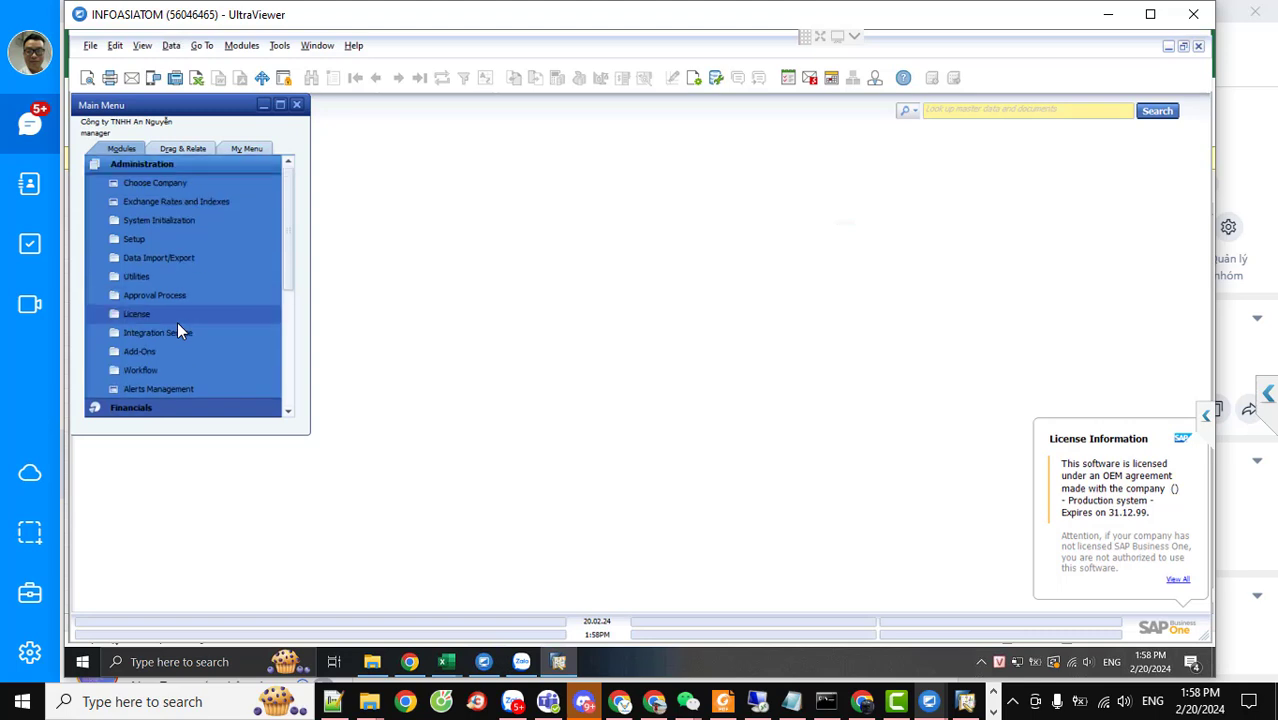
scroll(177, 321, "down", 1)
scroll(177, 321, "up", 1)
left_click(133, 239)
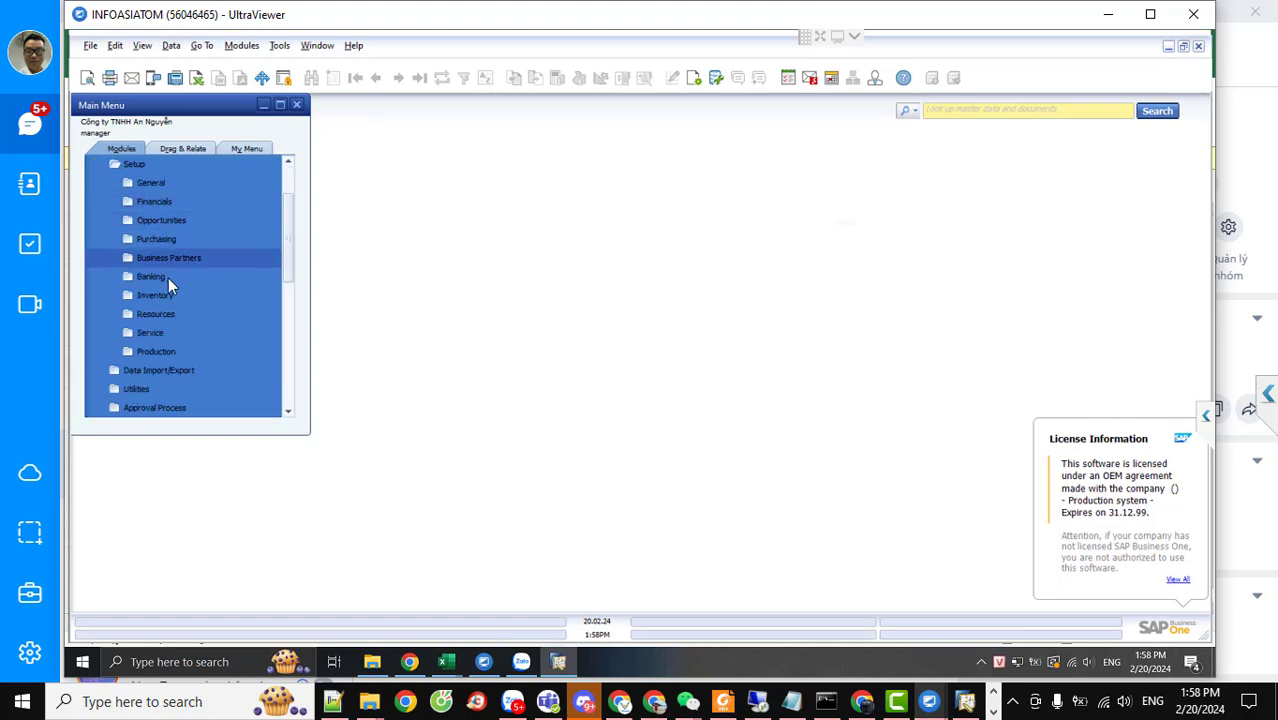
left_click(166, 295)
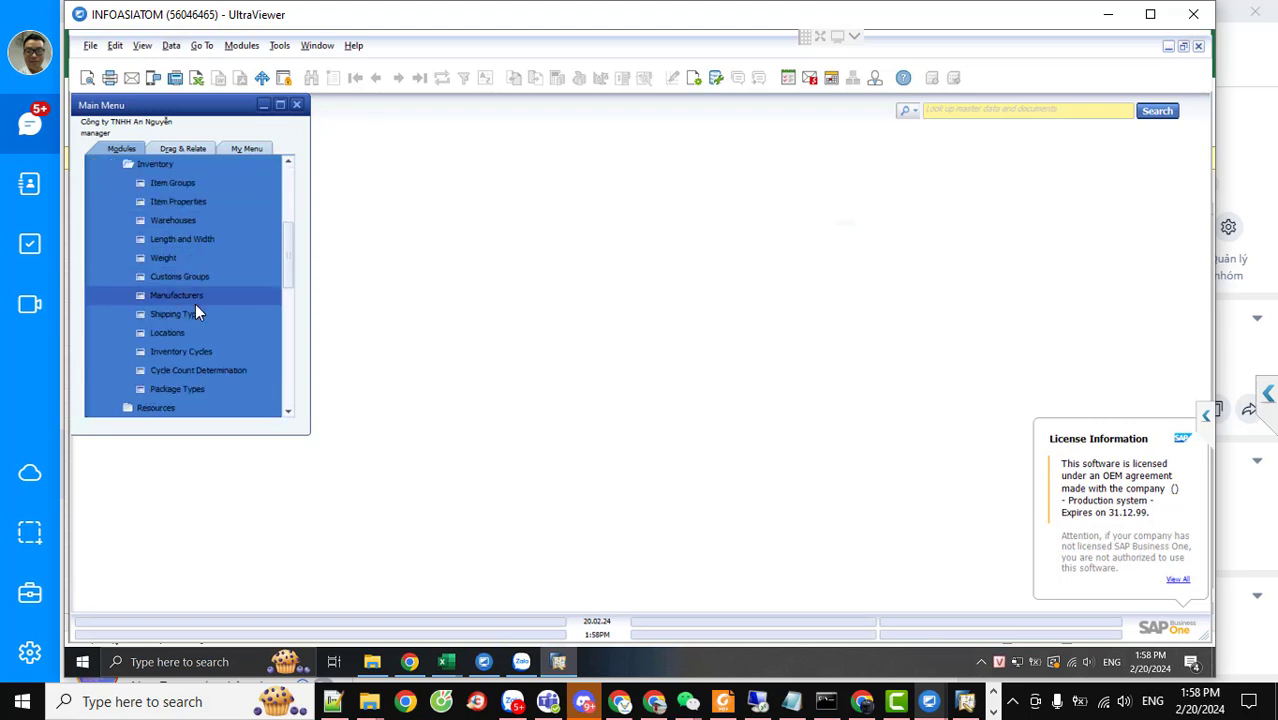
left_click(231, 389)
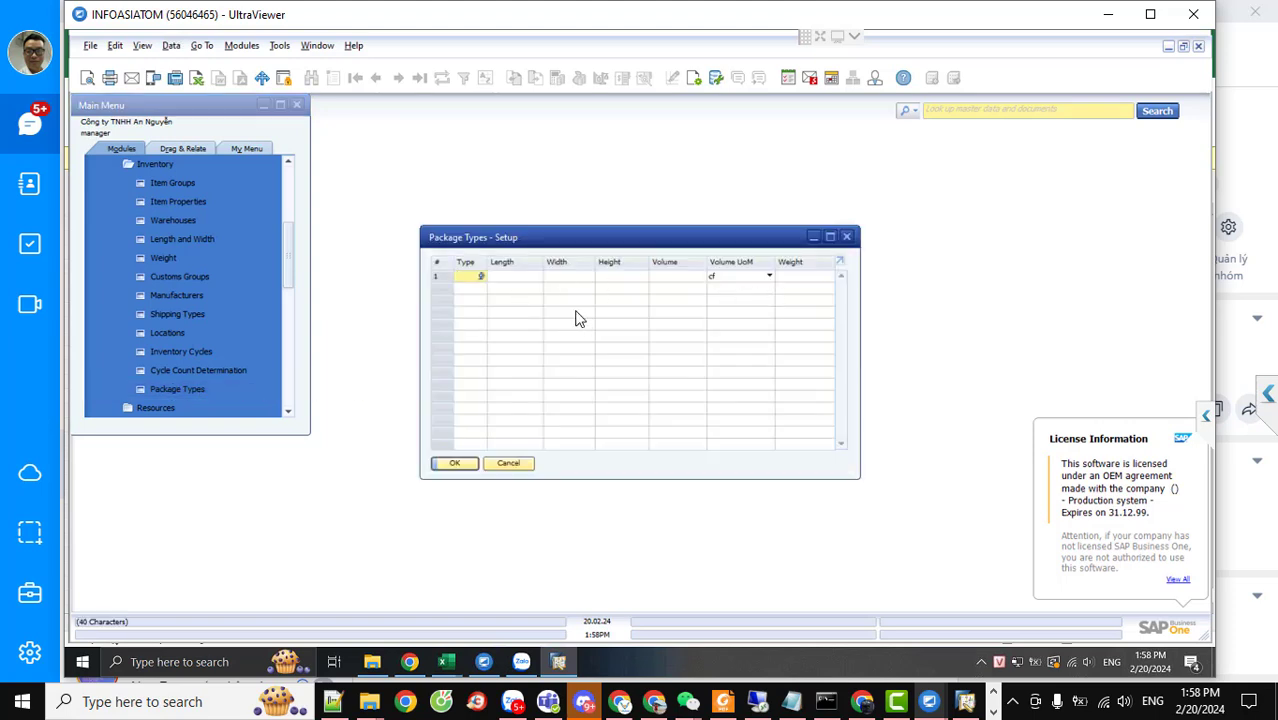
mouse_move(446, 661)
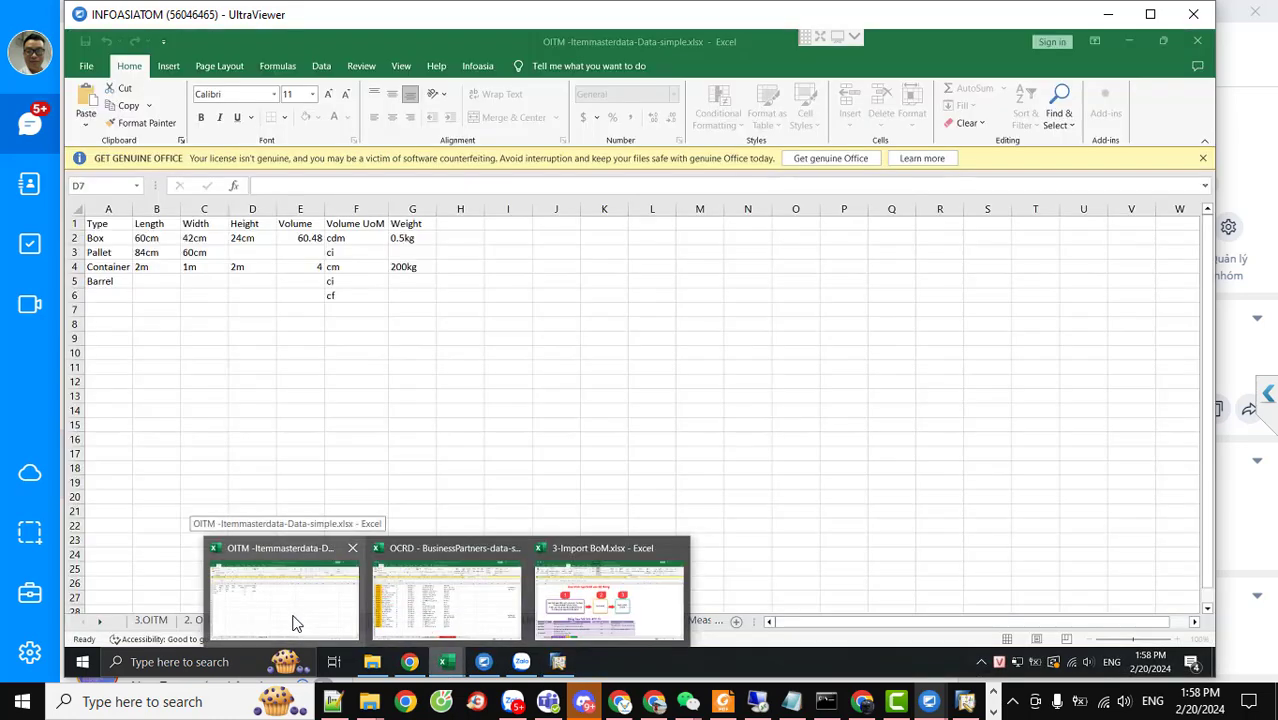
Browse the OITM Unit of Measure Groups, Units of Measure and Length and Width sheets
left_click(293, 622)
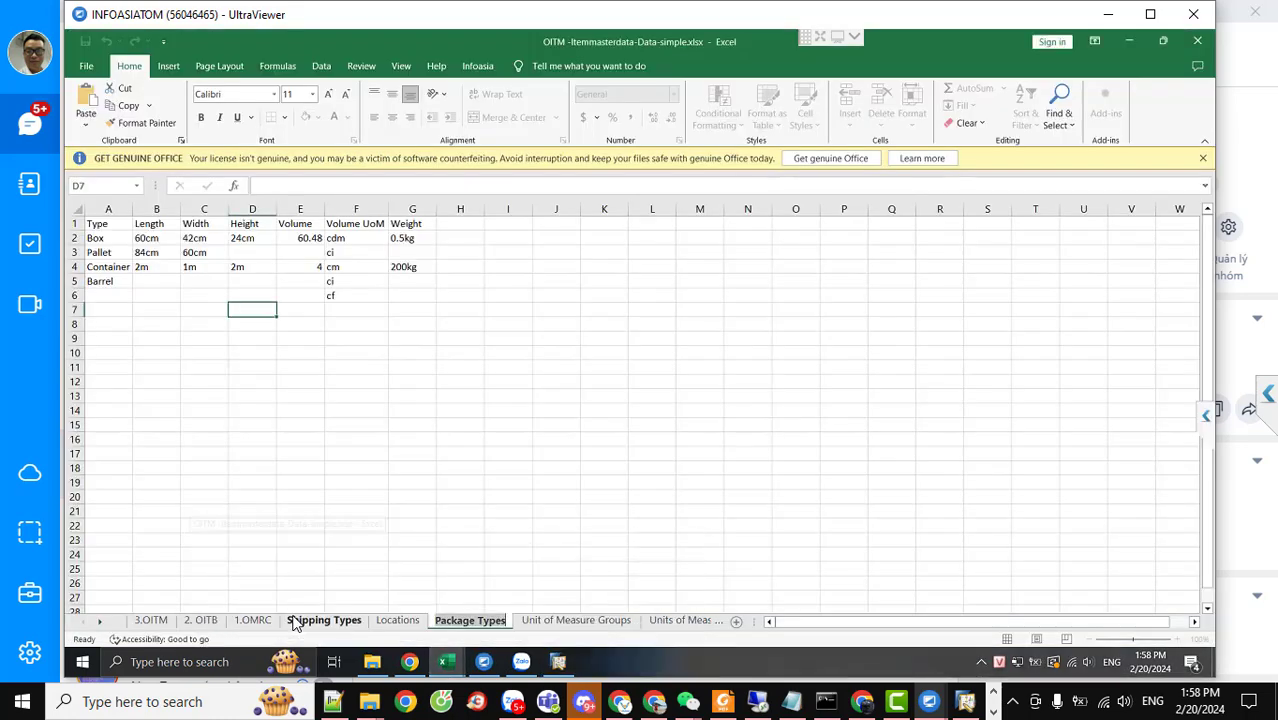
left_click(532, 621)
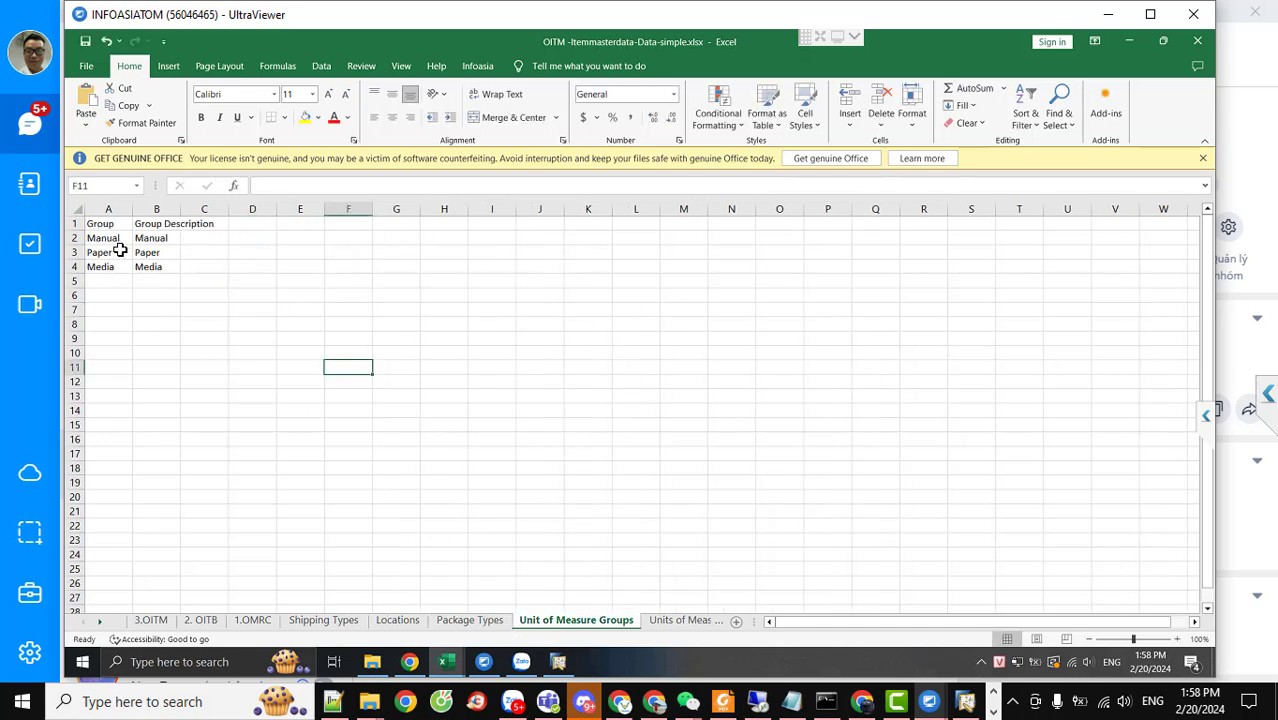
left_click(655, 624)
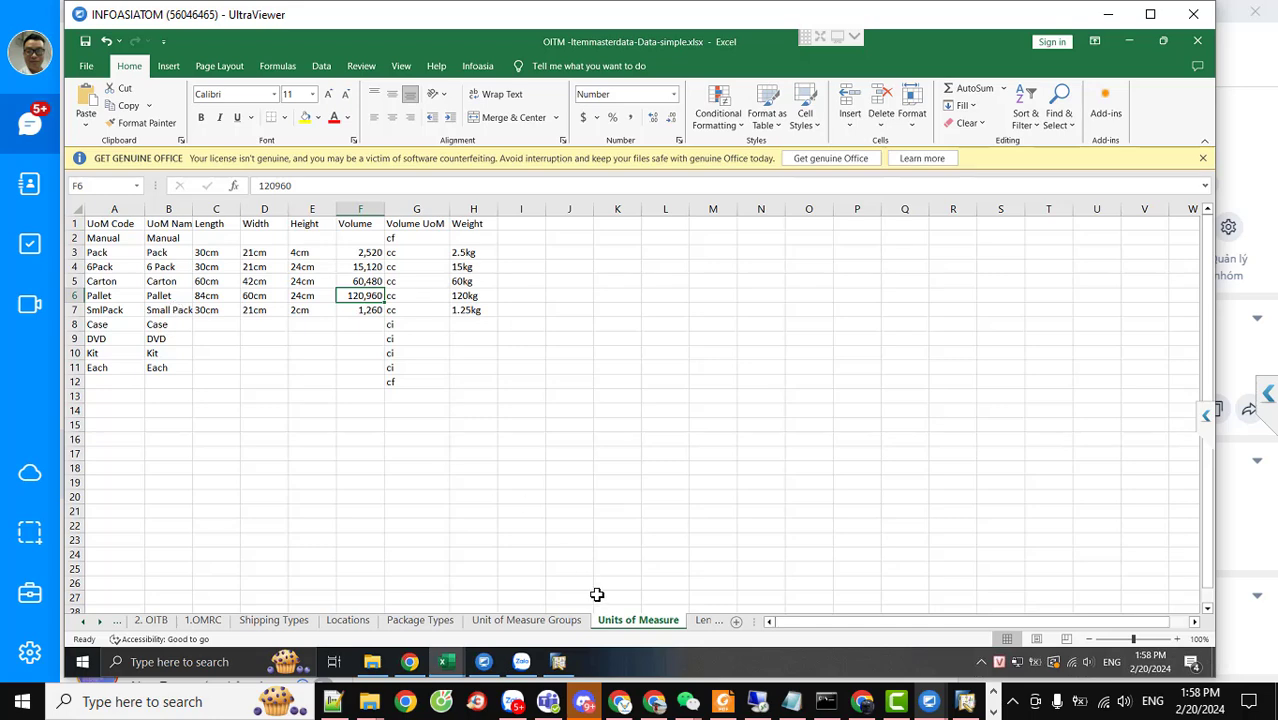
left_click(99, 621)
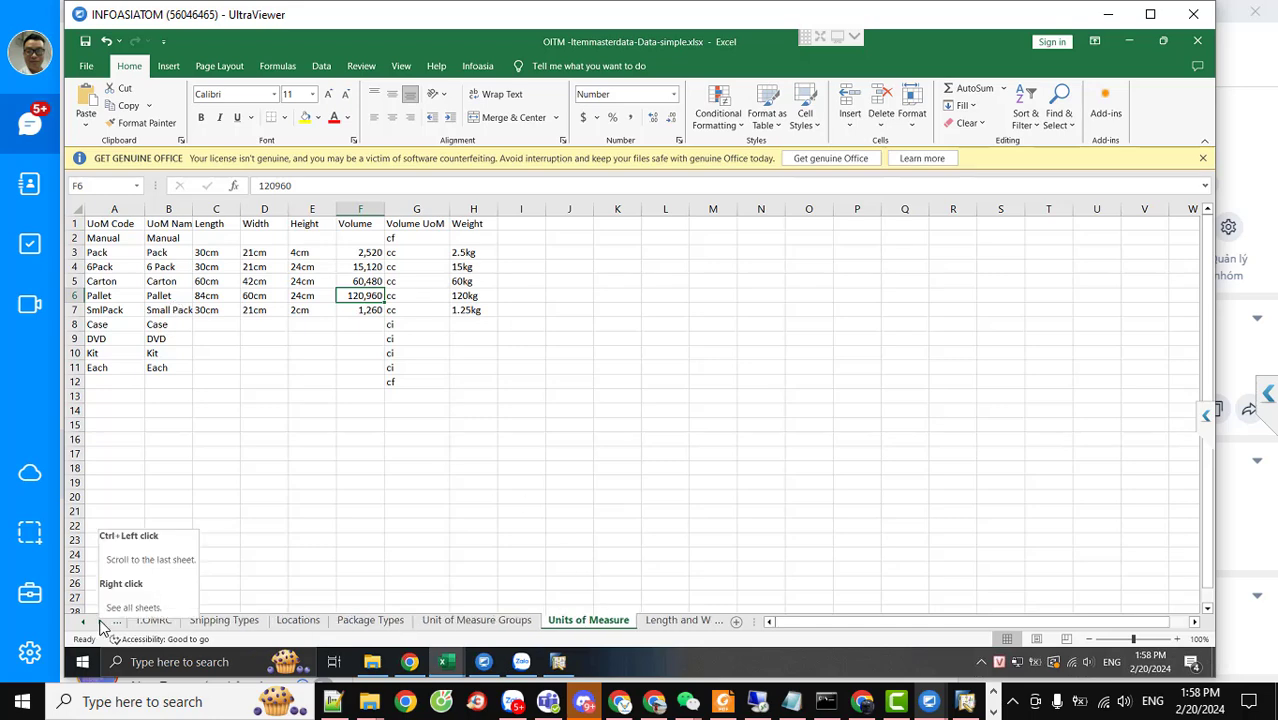
left_click(99, 621)
left_click(655, 623)
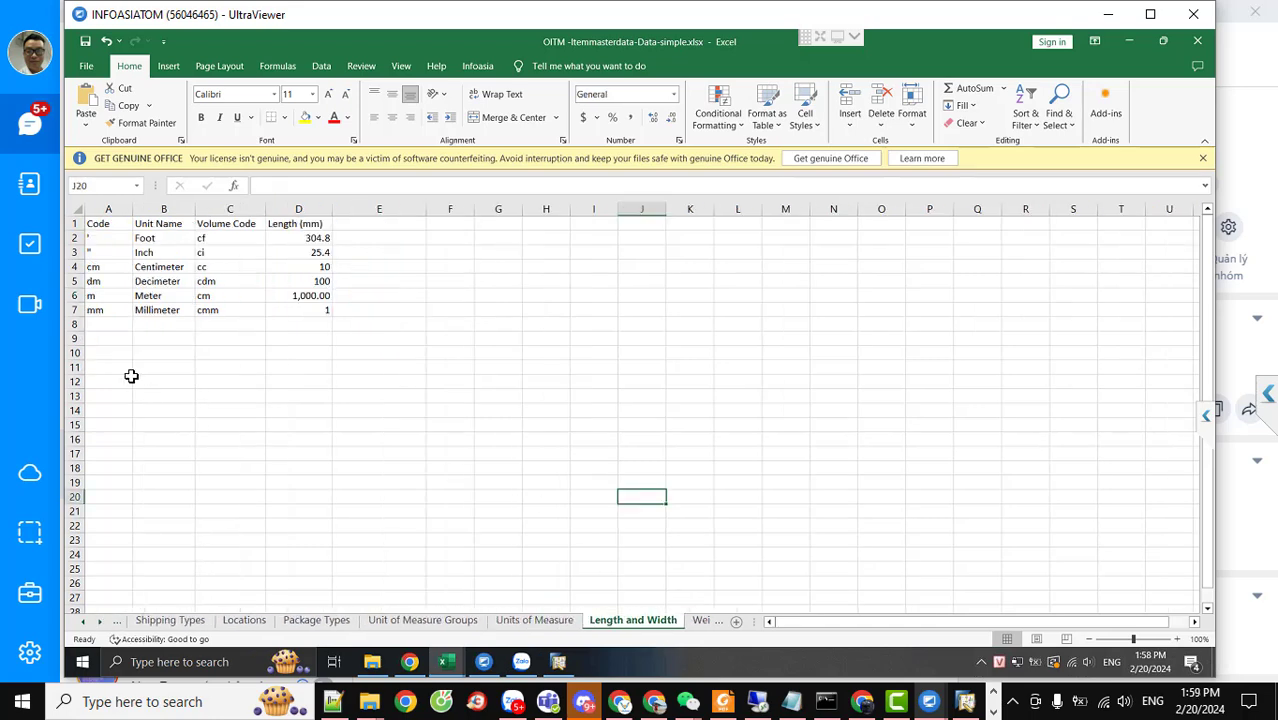
left_click(128, 324)
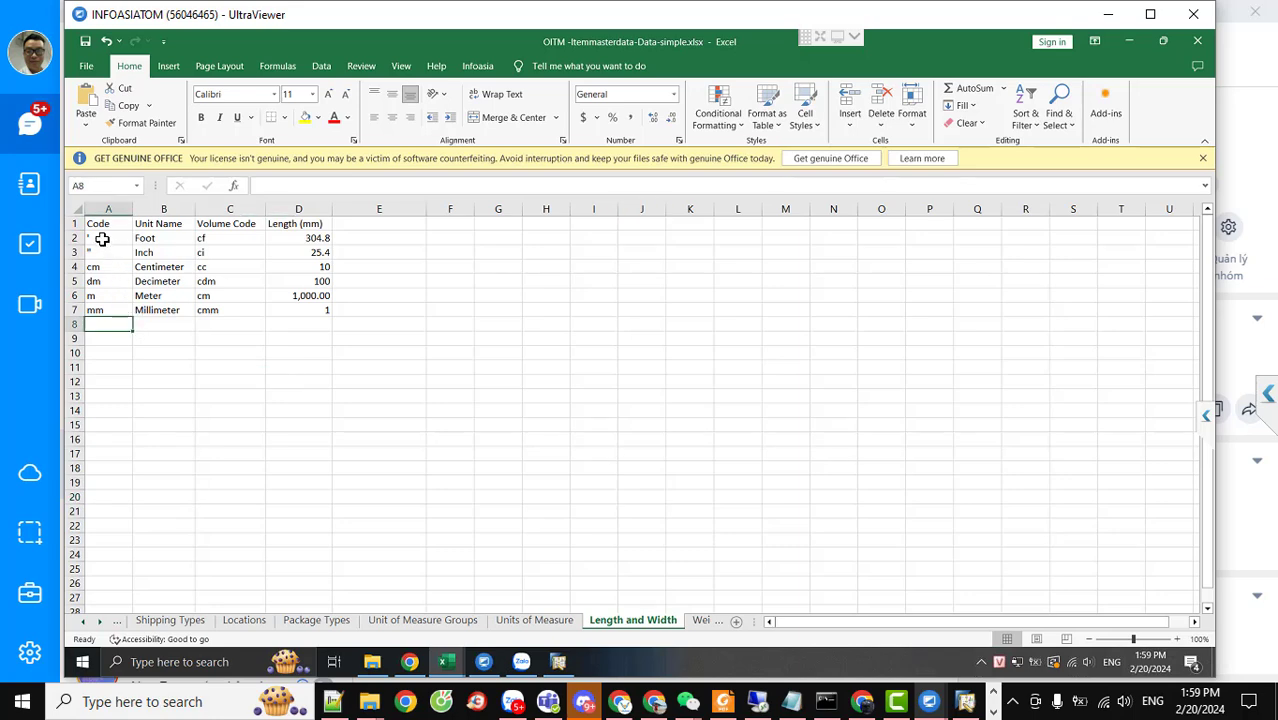
left_click(102, 240)
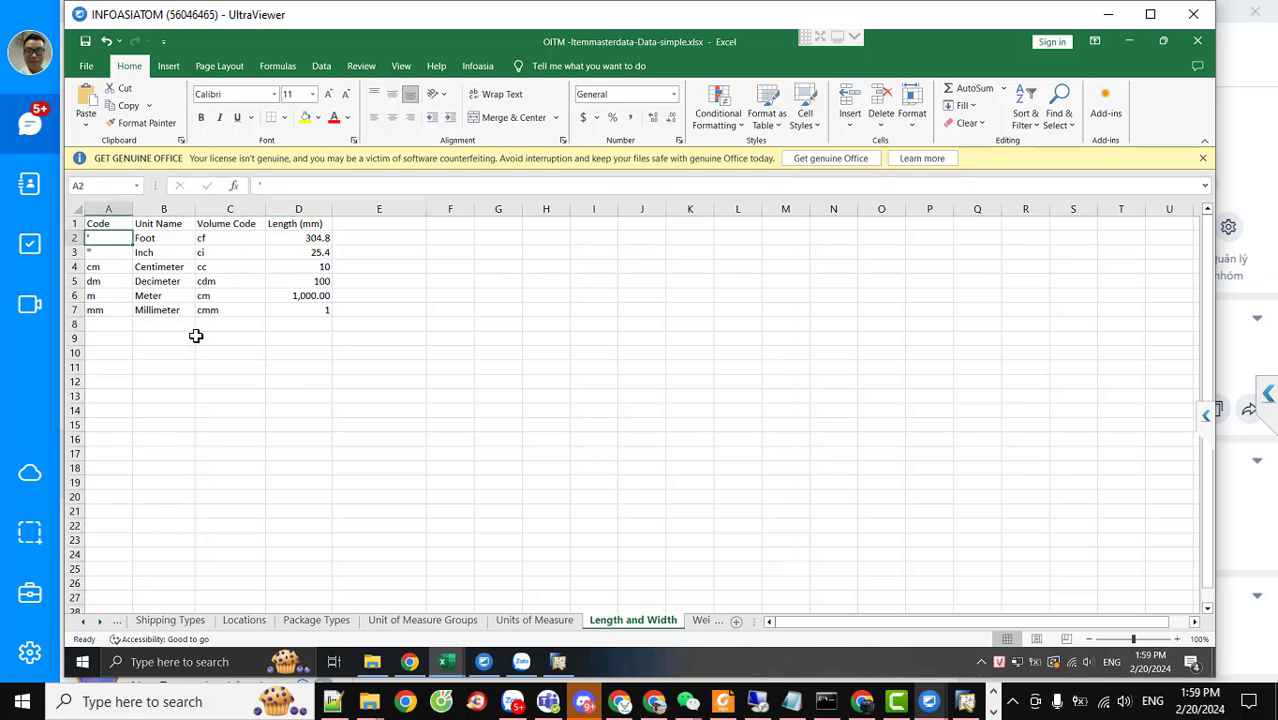
On the Units of Measure sheet select E14, start renaming the tab, then return to SAP
left_click(527, 622)
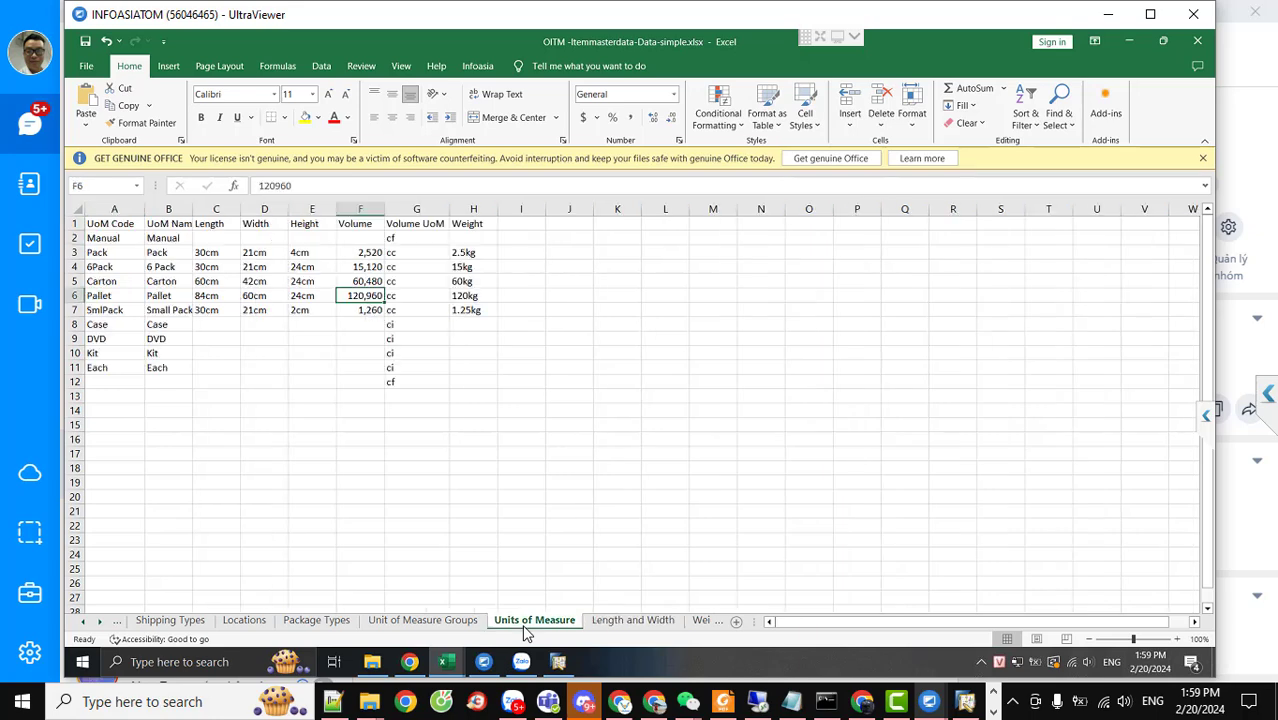
left_click(314, 408)
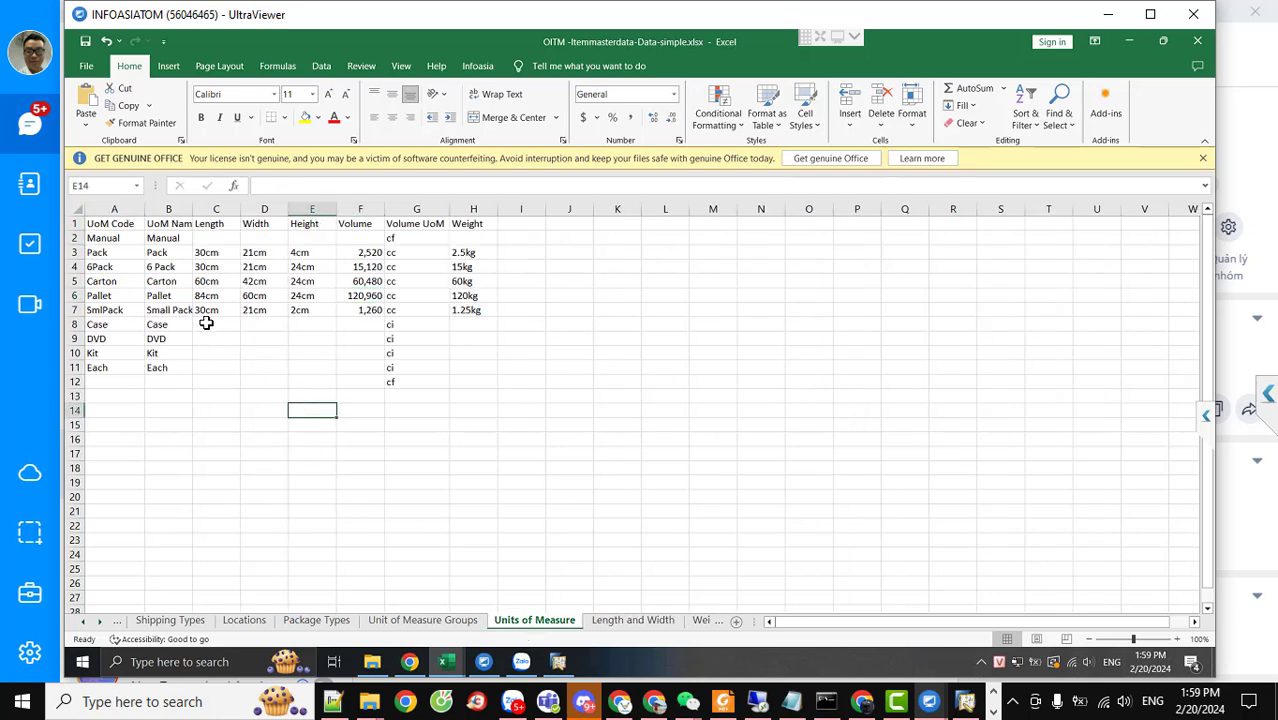
right_click(528, 622)
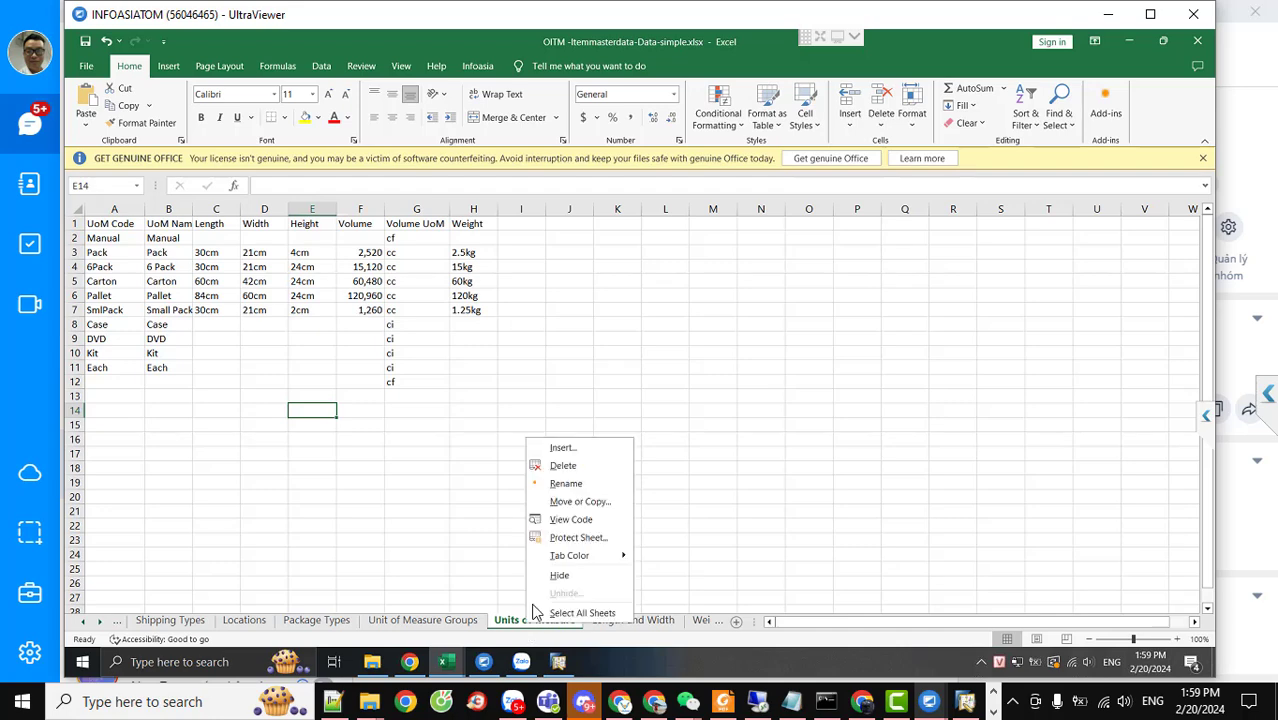
left_click(564, 484)
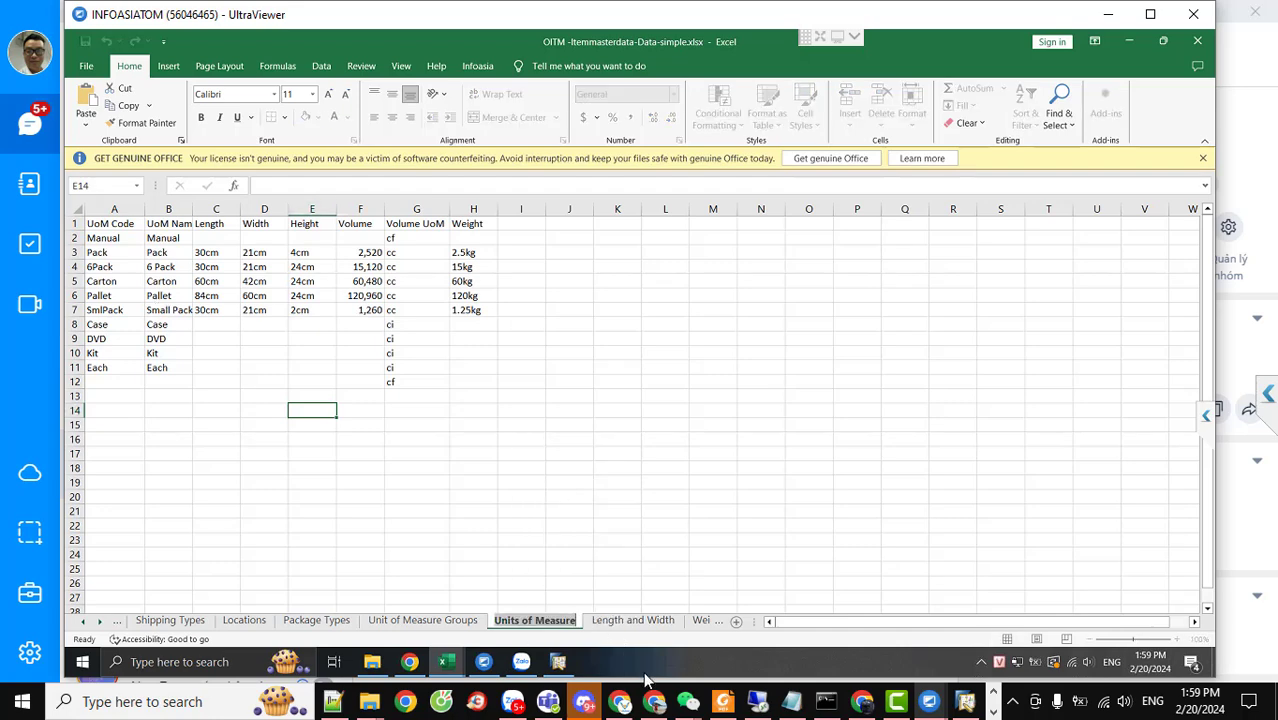
left_click(558, 662)
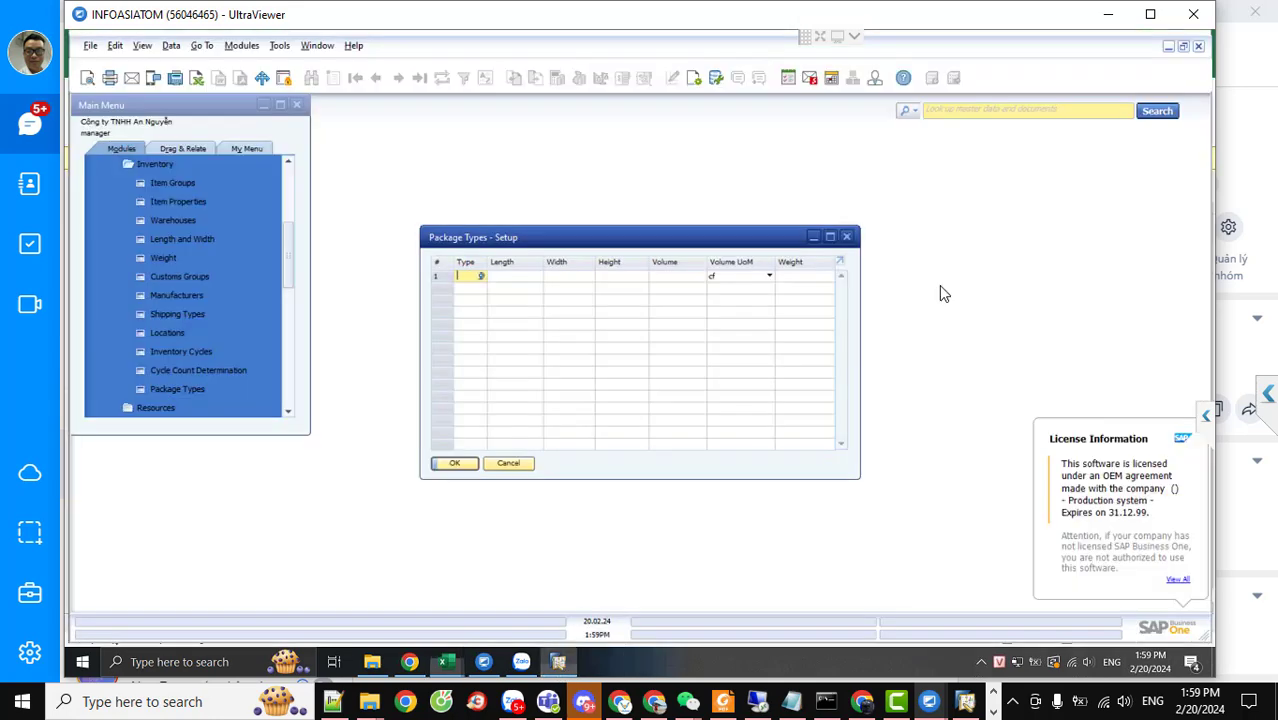
Close the Package Types setup and cancel a pasted Package Types lookup entry
left_click(846, 238)
left_click(938, 112)
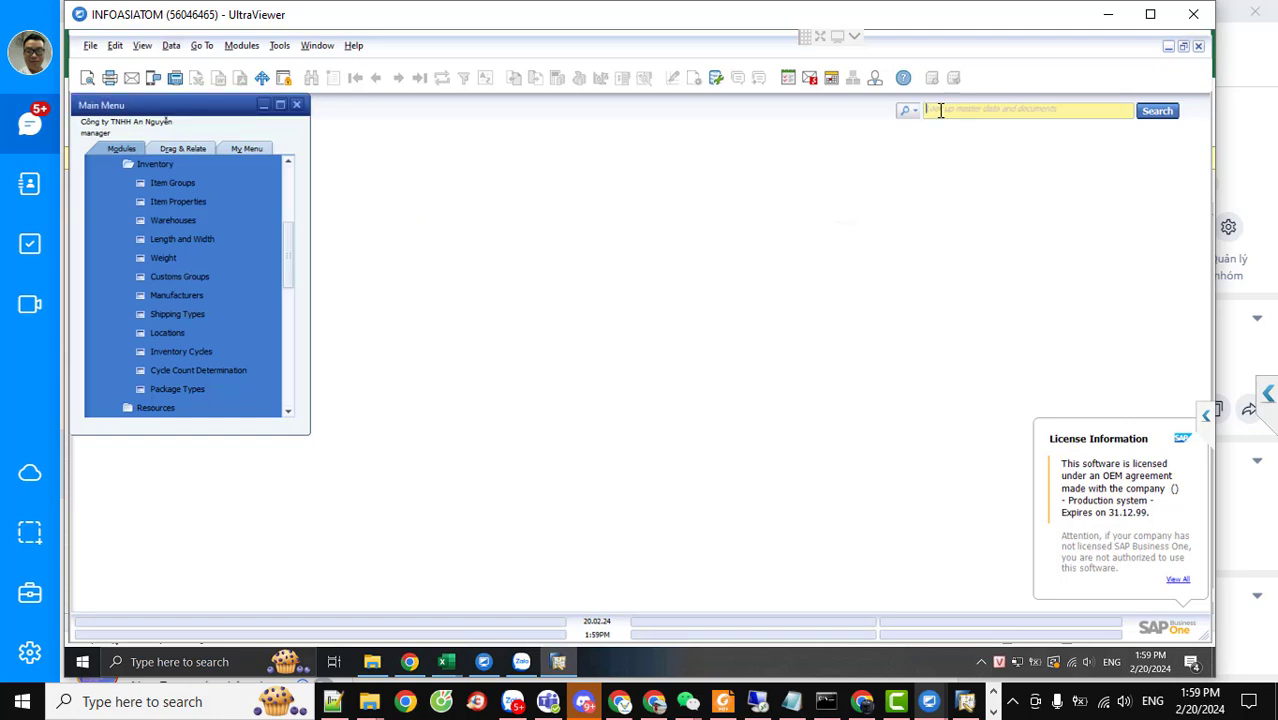
key("ctrl+v")
key("Escape")
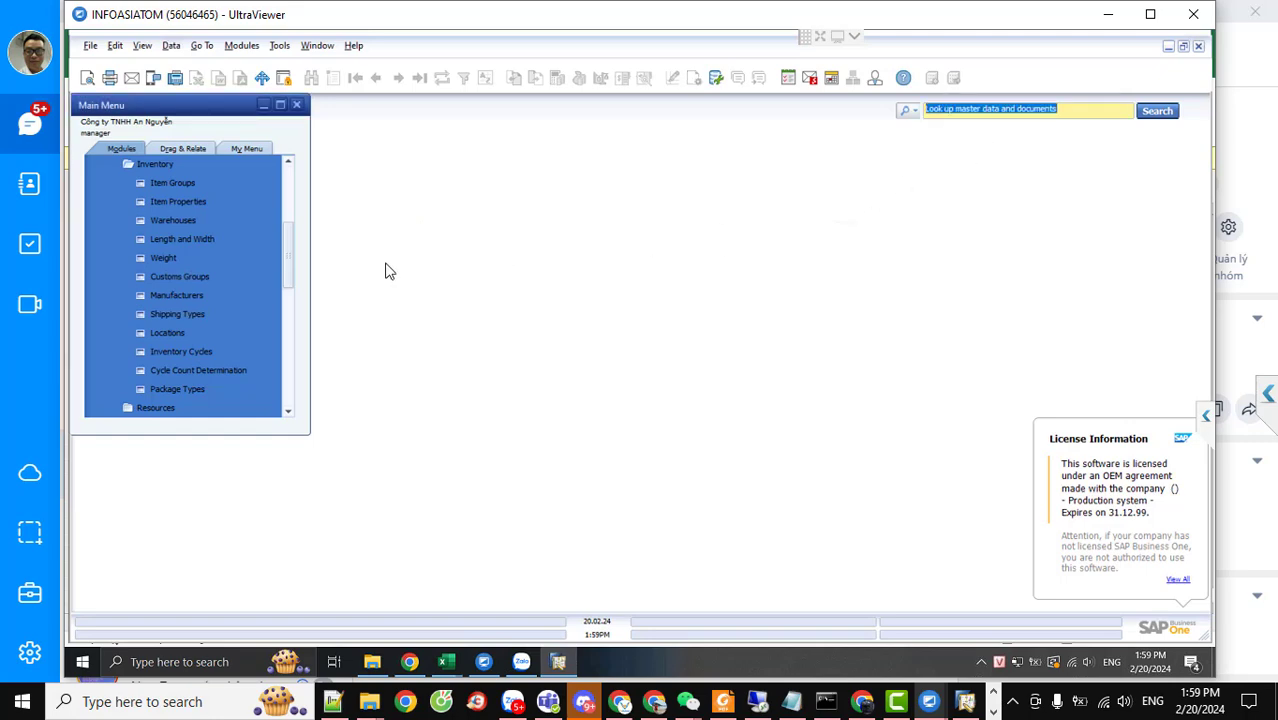
scroll(201, 325, "up", 1)
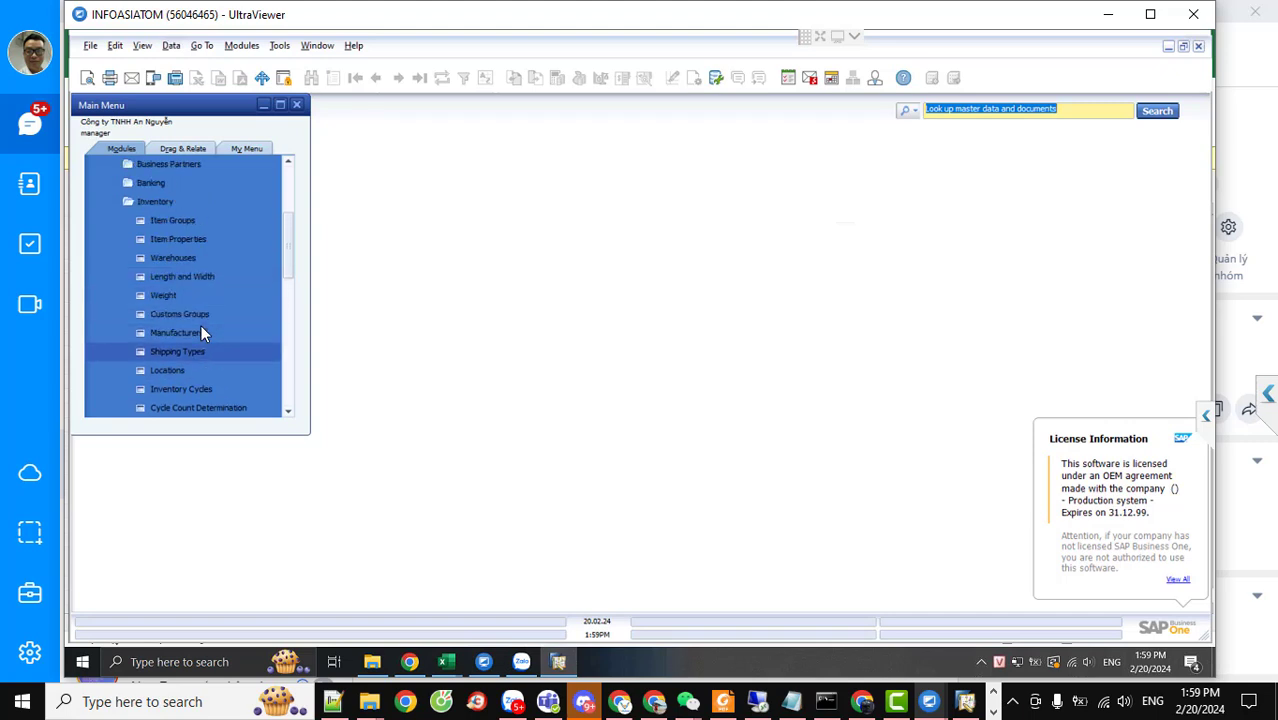
scroll(199, 332, "down", 2)
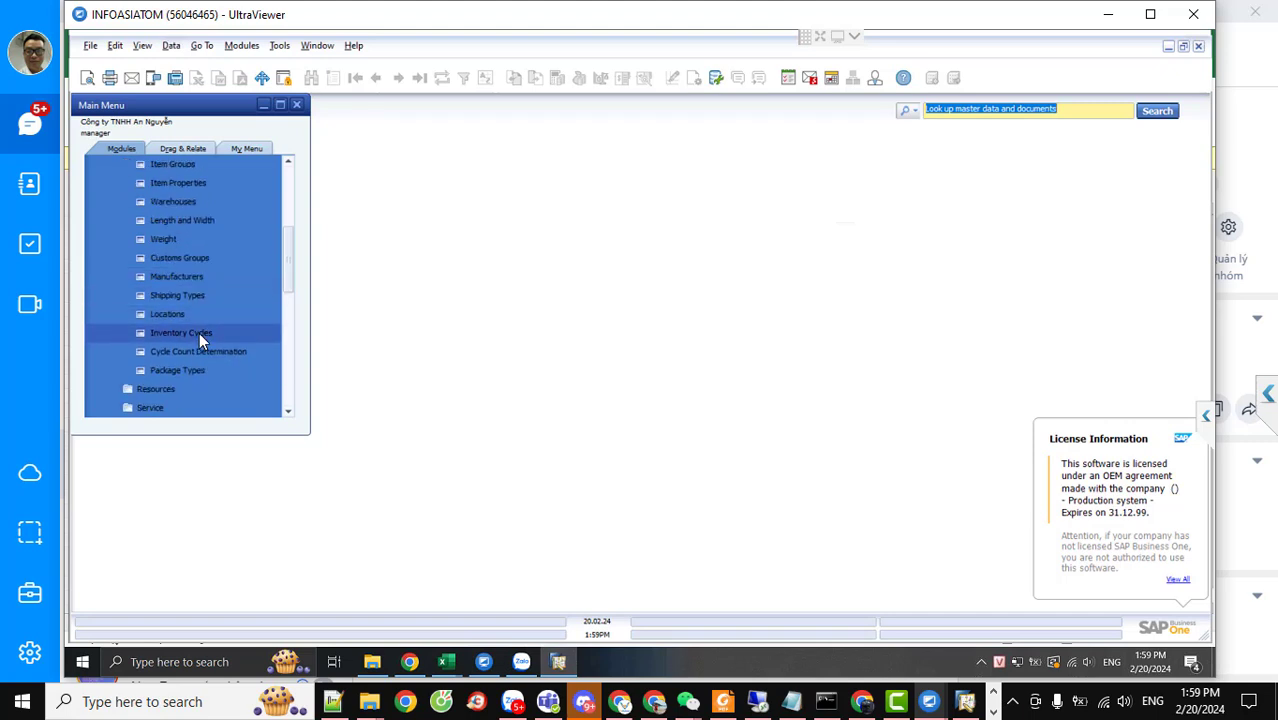
Check the item master data workbook in Excel and come back to SAP Business One
left_click(446, 662)
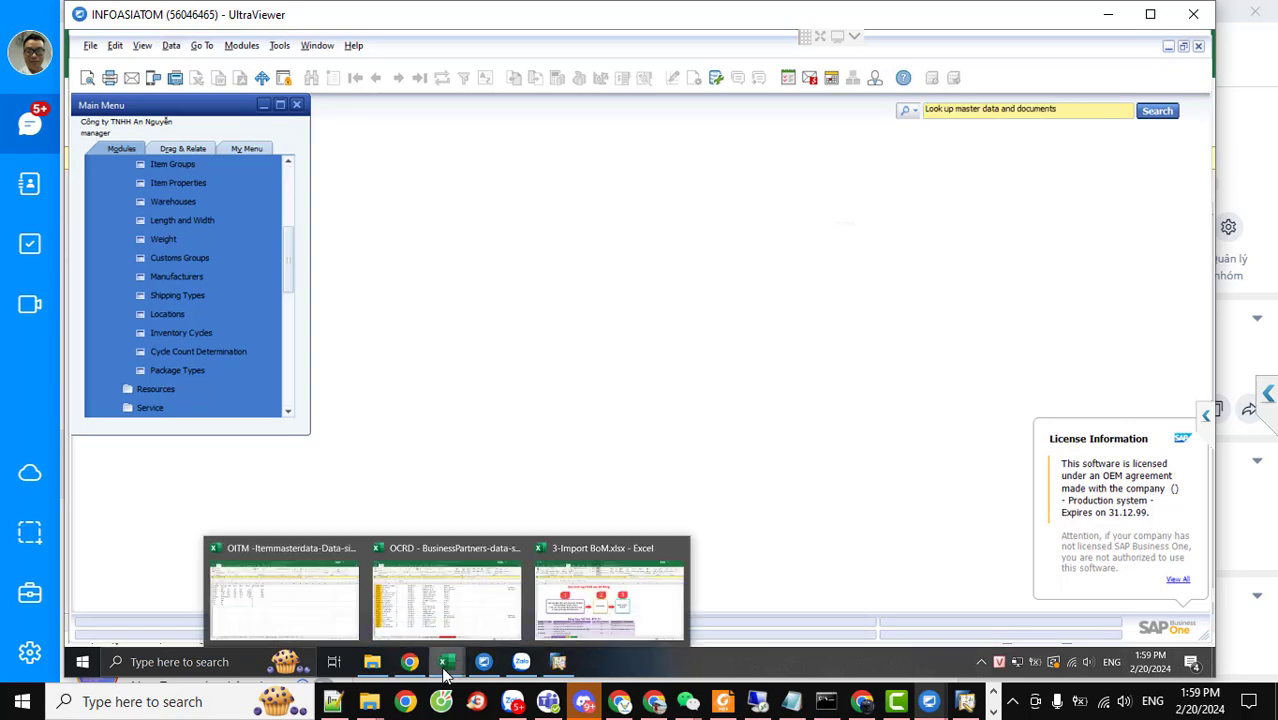
left_click(333, 607)
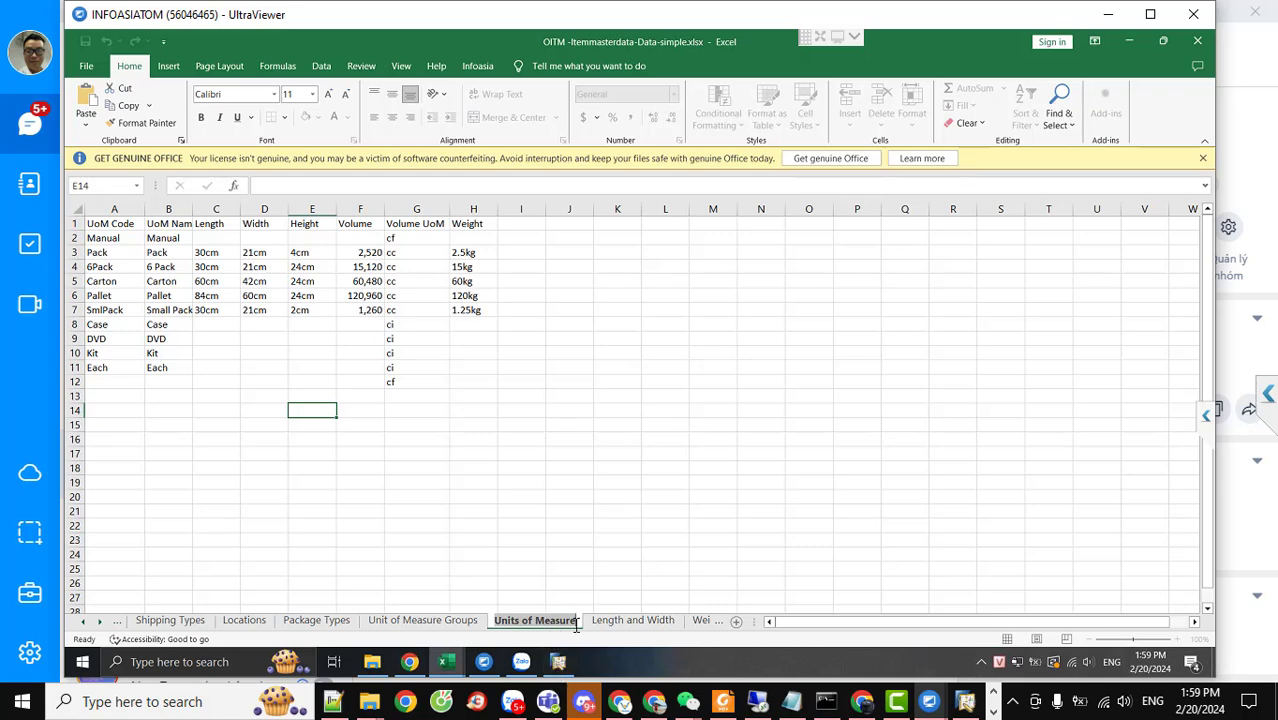
left_click(558, 662)
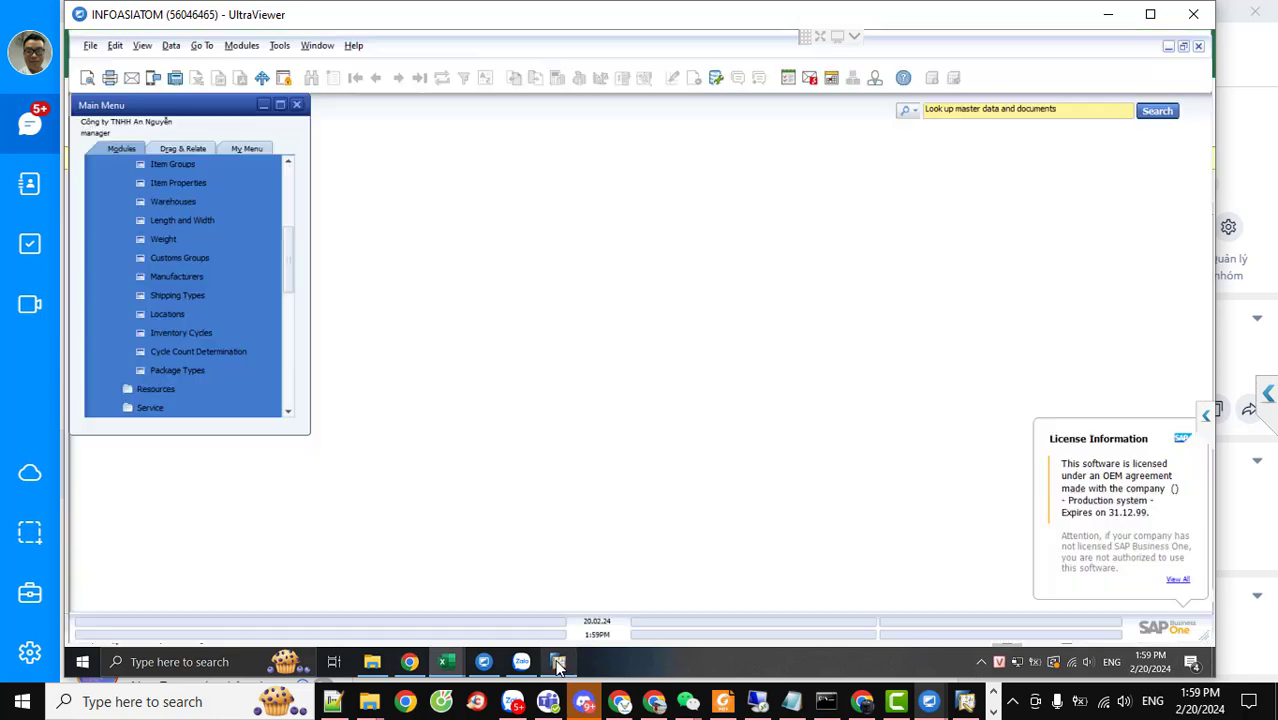
Paste 'Units of Measure' into the lookup, switch to Search Menus, and trim it to 'Units'
type("Units of Measure")
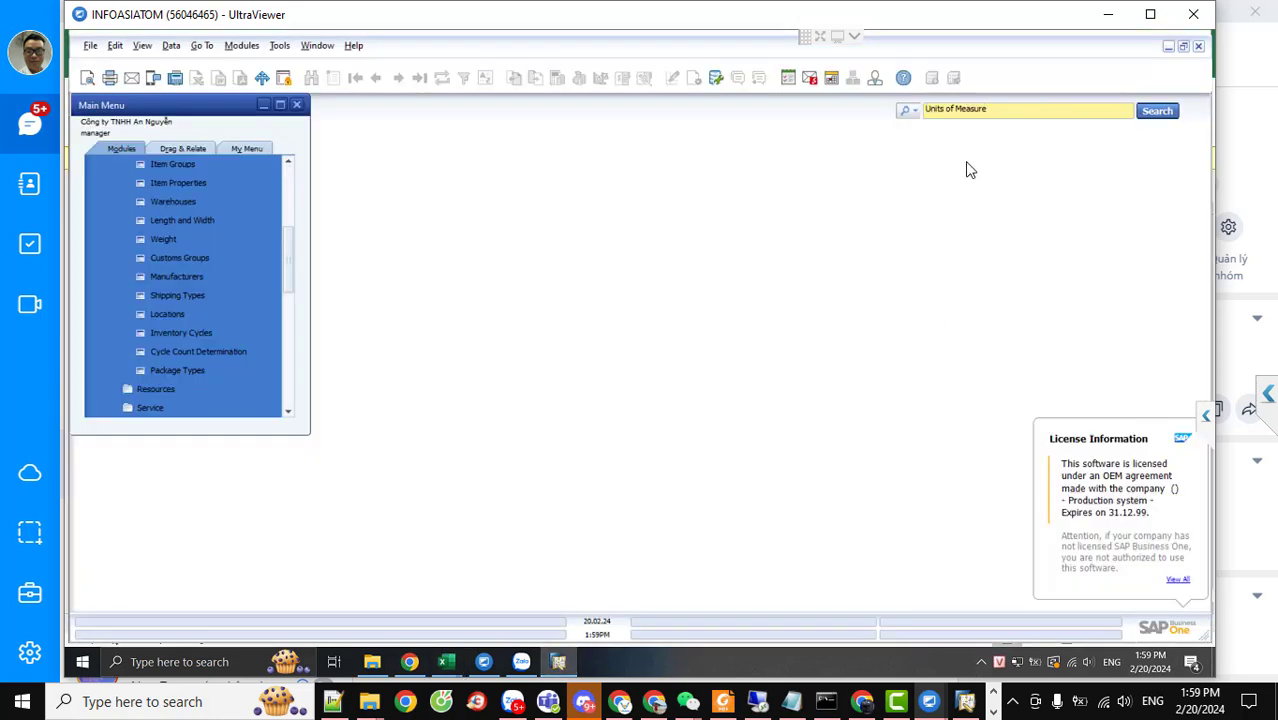
left_click(907, 110)
left_click(927, 144)
key("ctrl+shift+Left")
key("ctrl+shift+Left")
key("BackSpace")
left_click(912, 113)
left_click(930, 143)
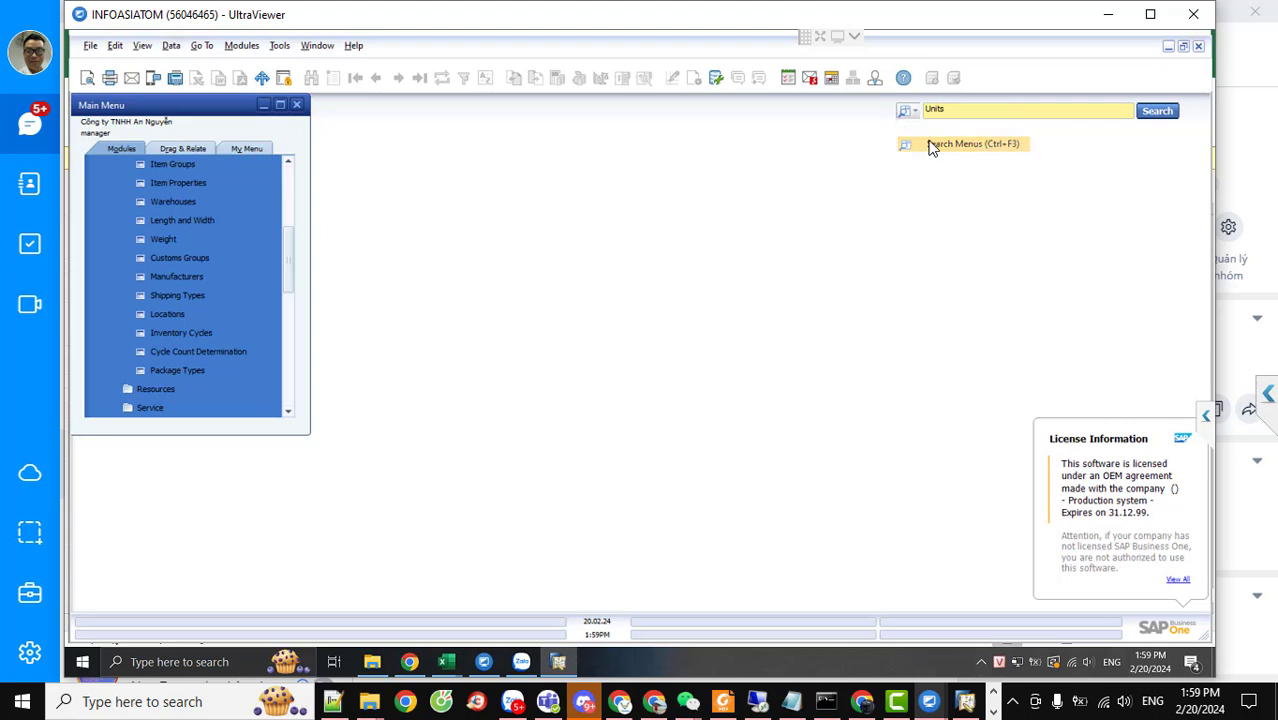
Clear the lookup, set Search Menus, enter 'unit', and close the matching menus list
left_click(1144, 114)
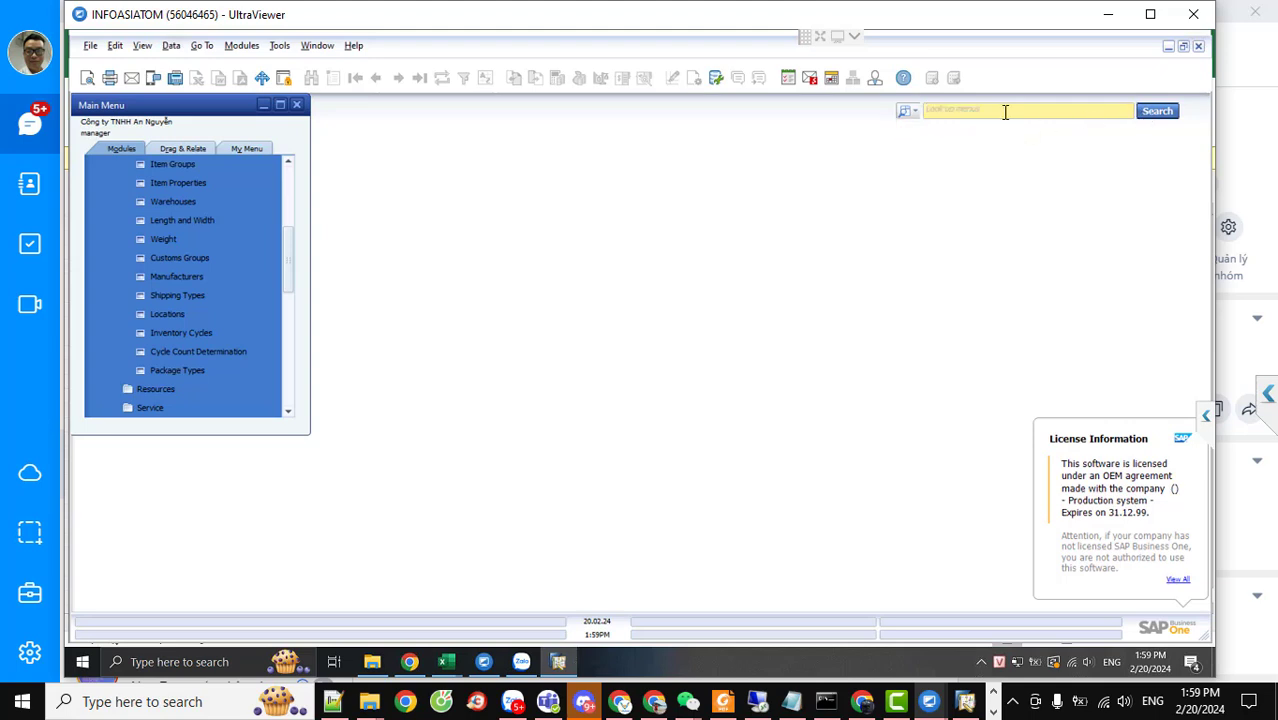
left_click(910, 117)
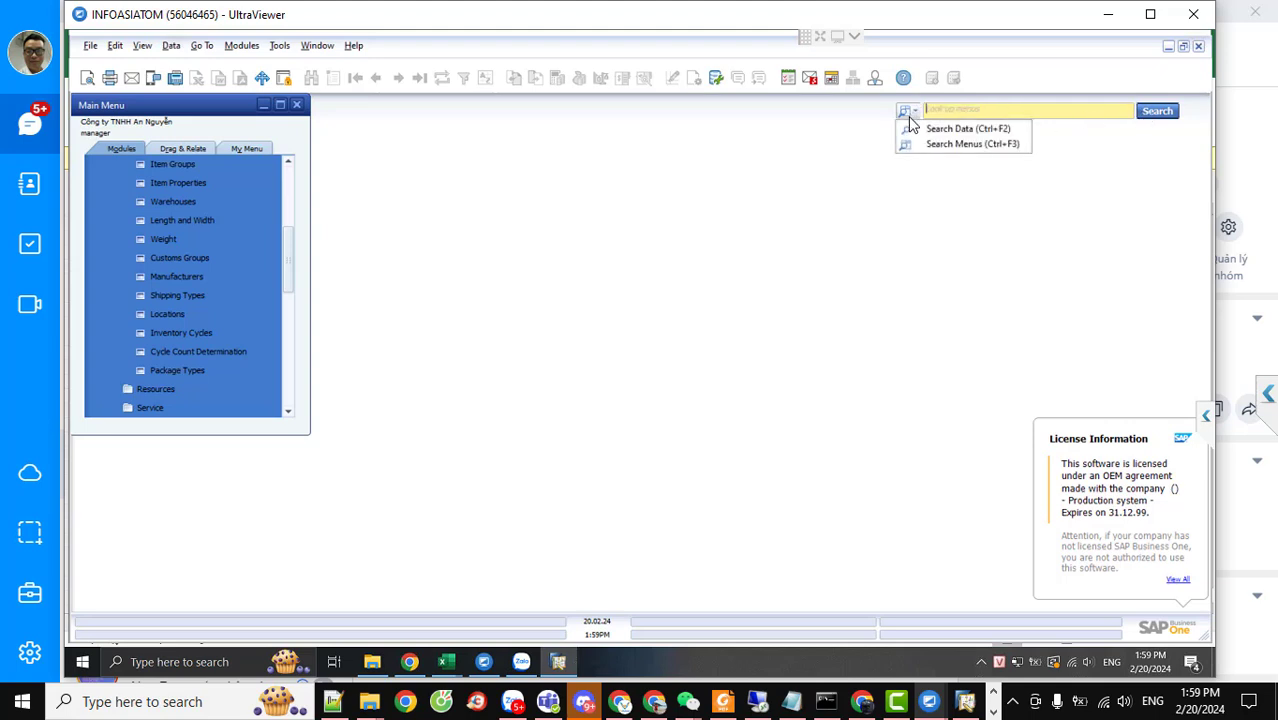
left_click(953, 144)
type("u")
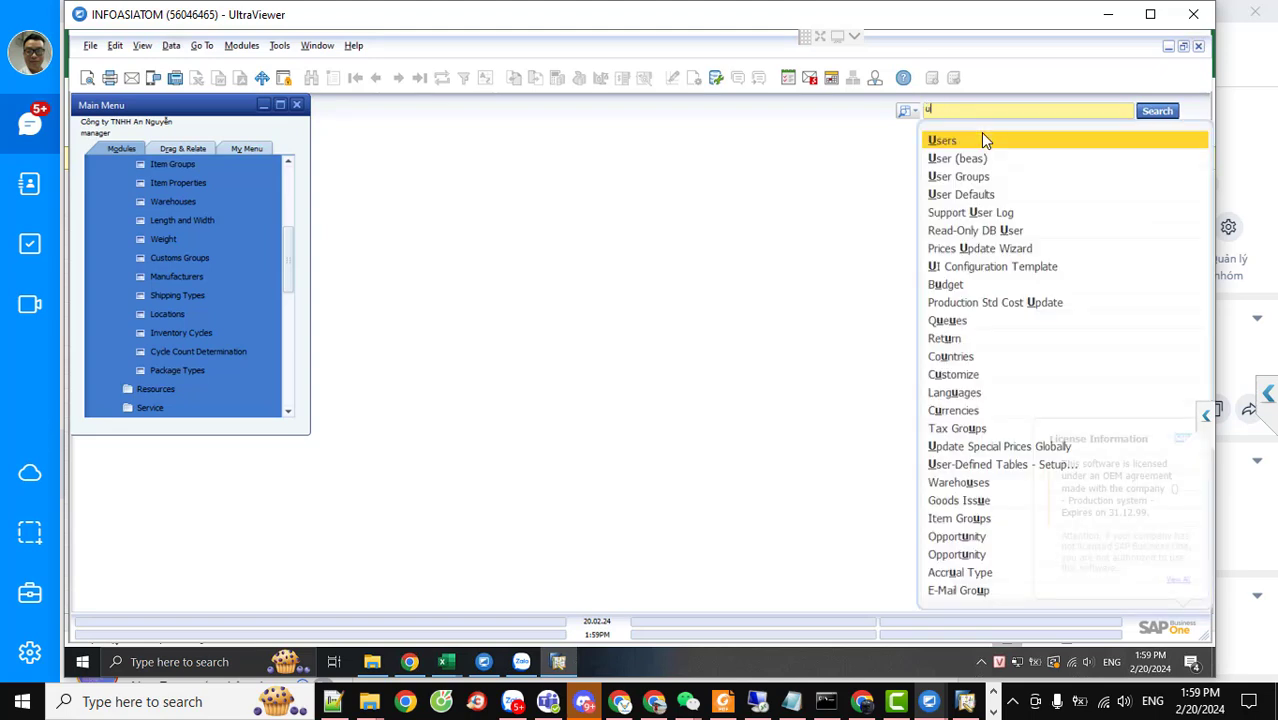
type("n")
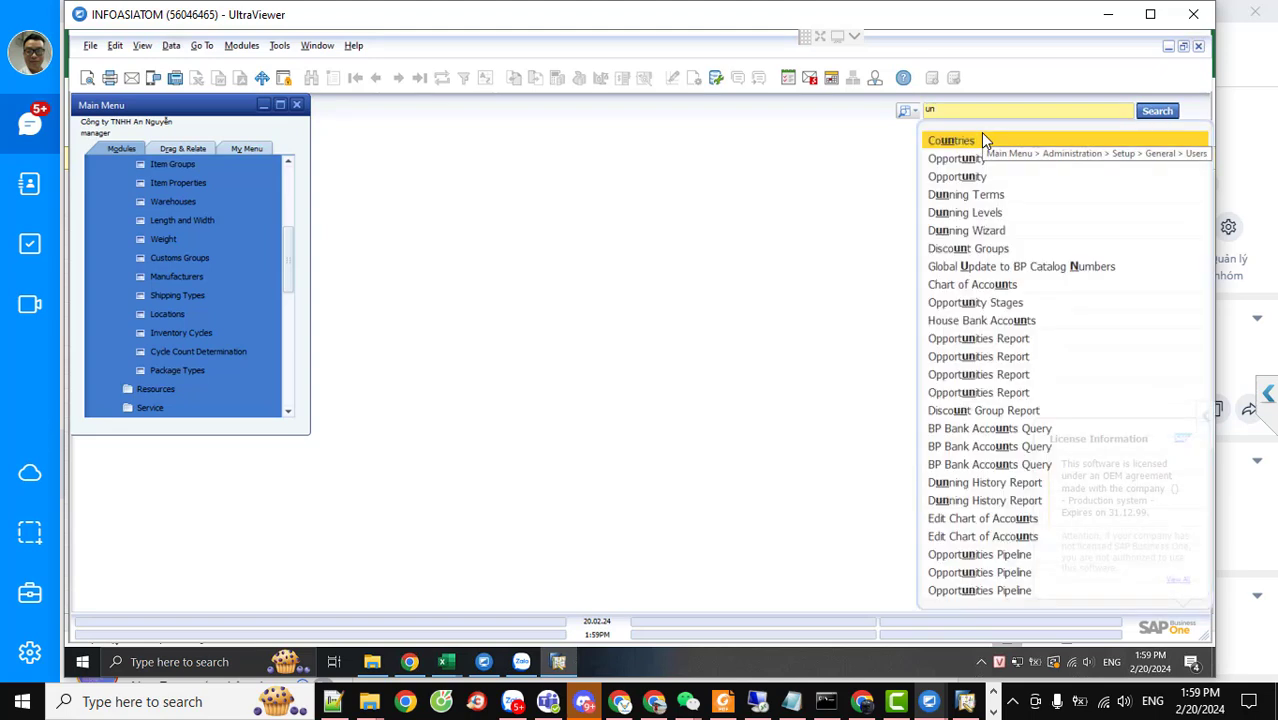
type("i")
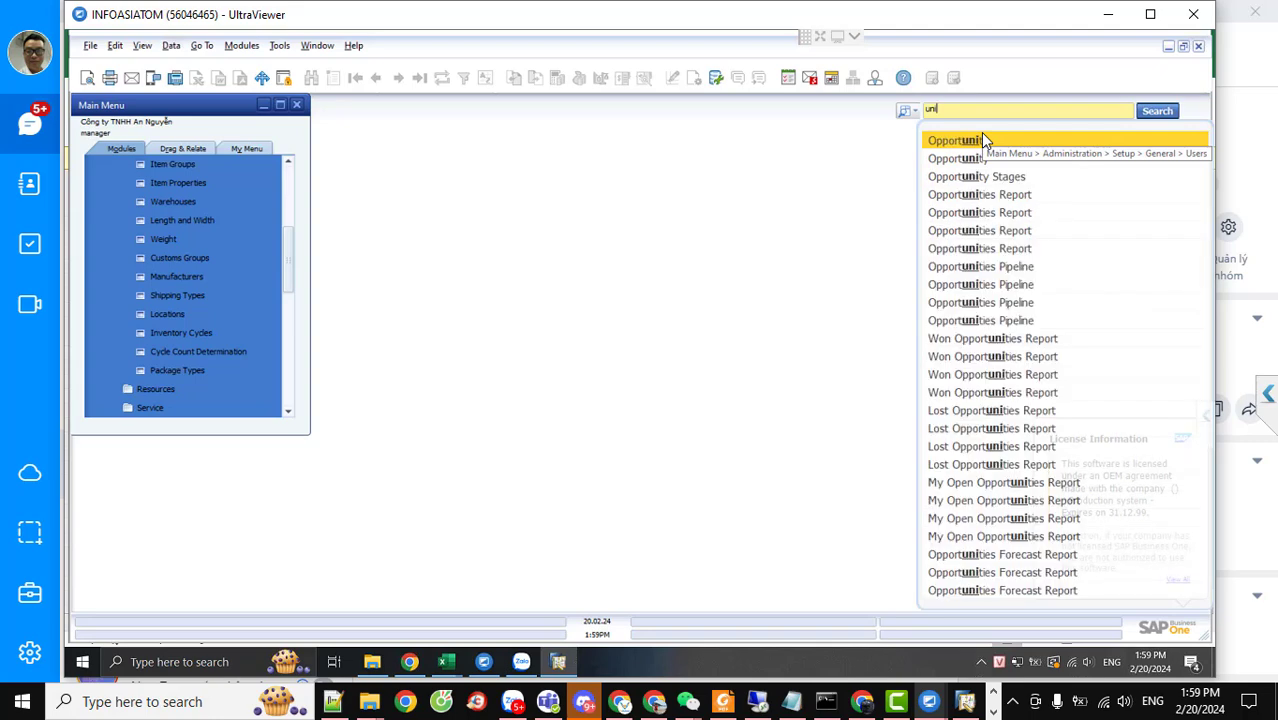
type("u")
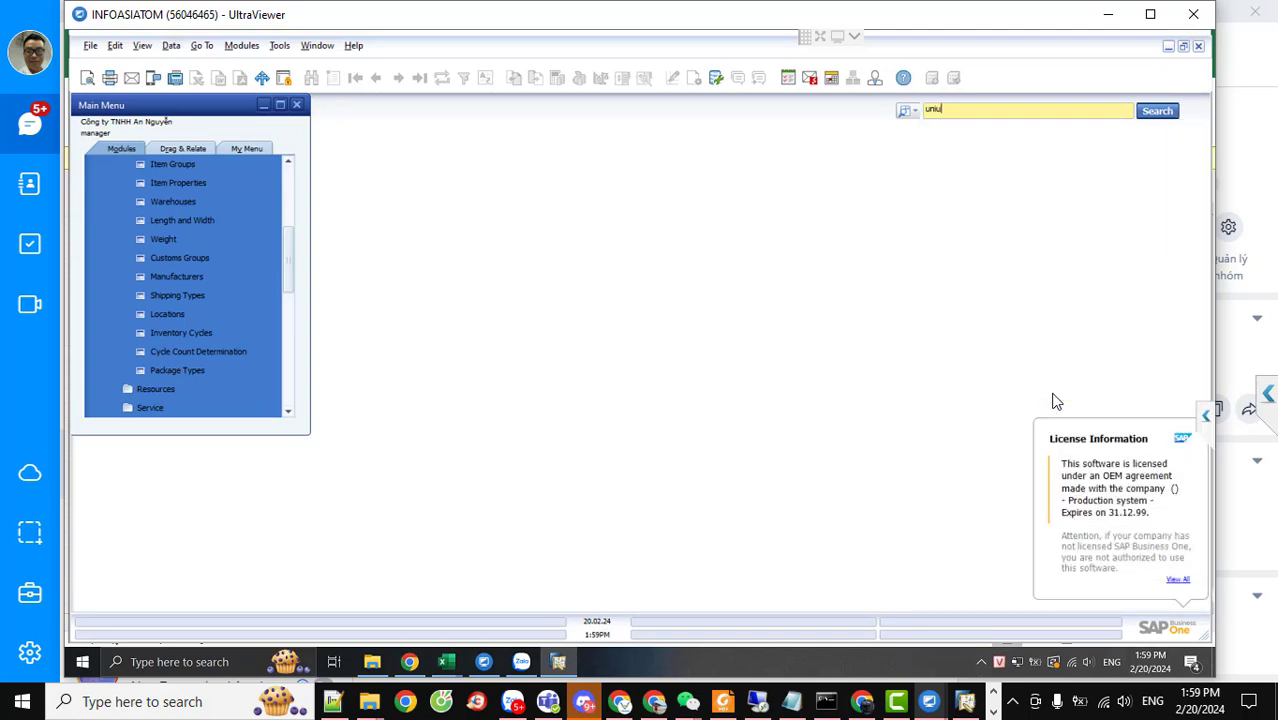
key("BackSpace")
type("t")
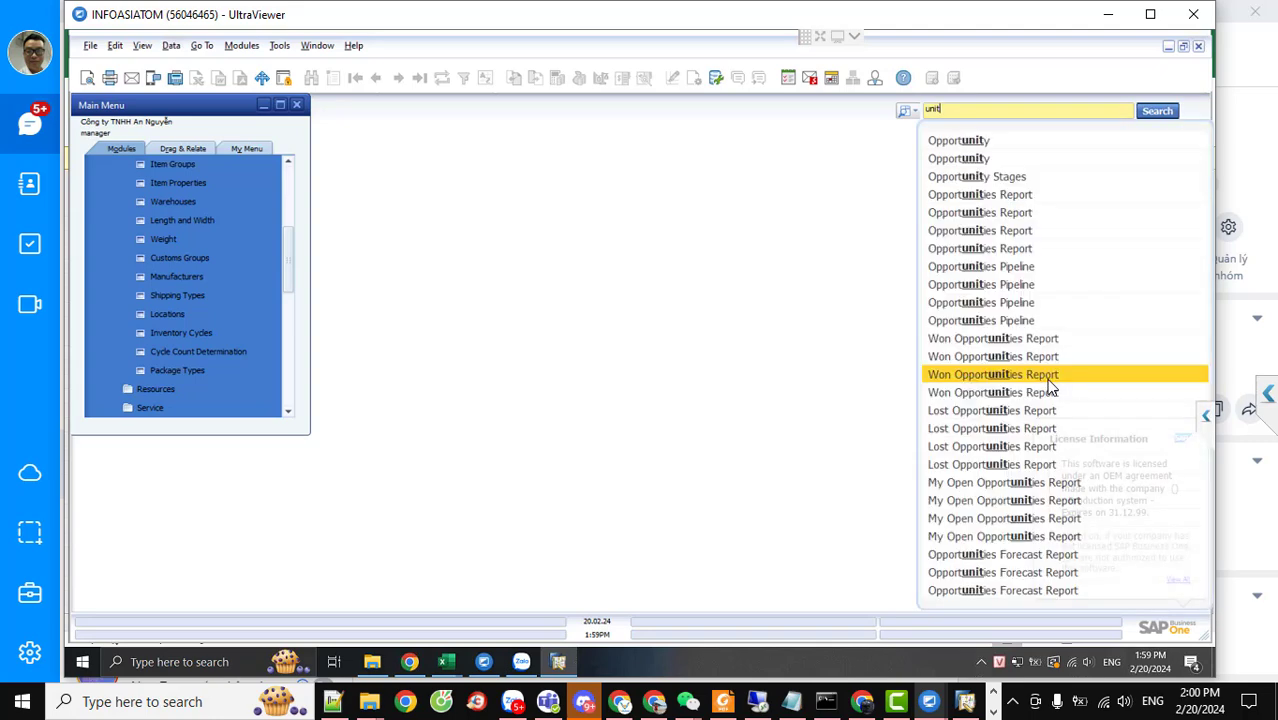
left_click(1050, 392)
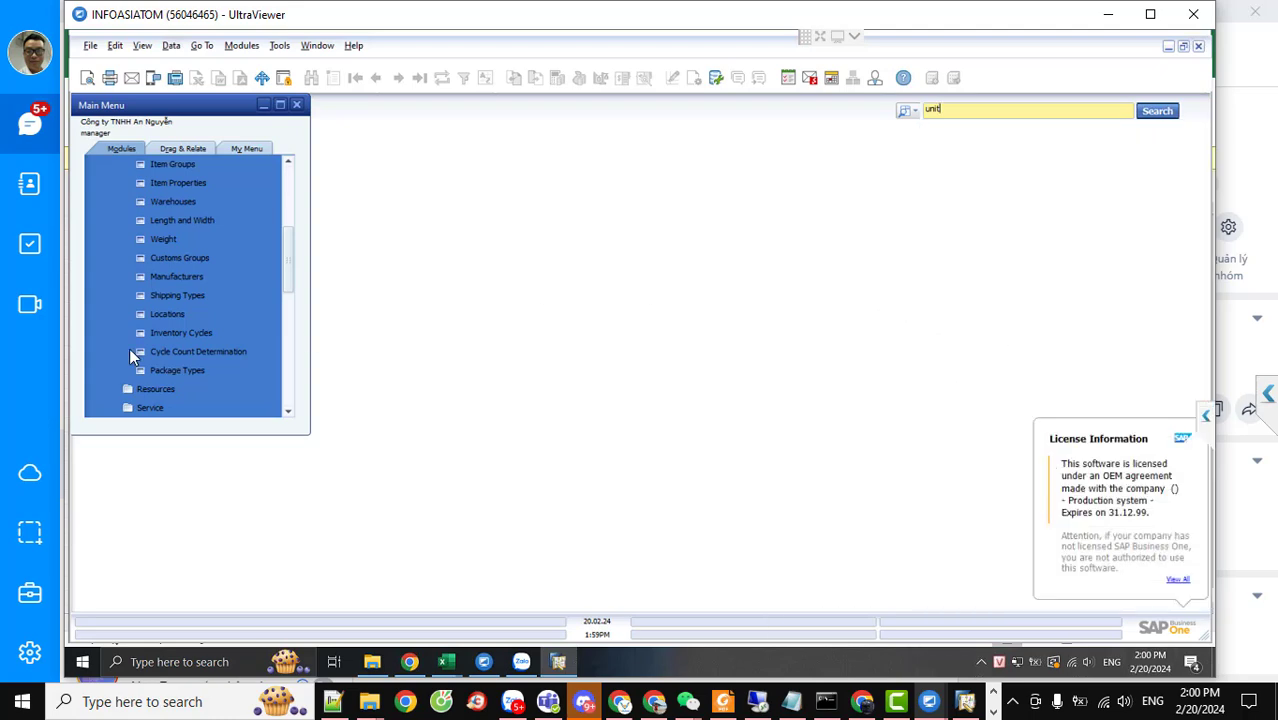
scroll(144, 330, "down", 1)
Expand the Administration > Setup > General folder in the Main Menu
scroll(149, 330, "up", 2)
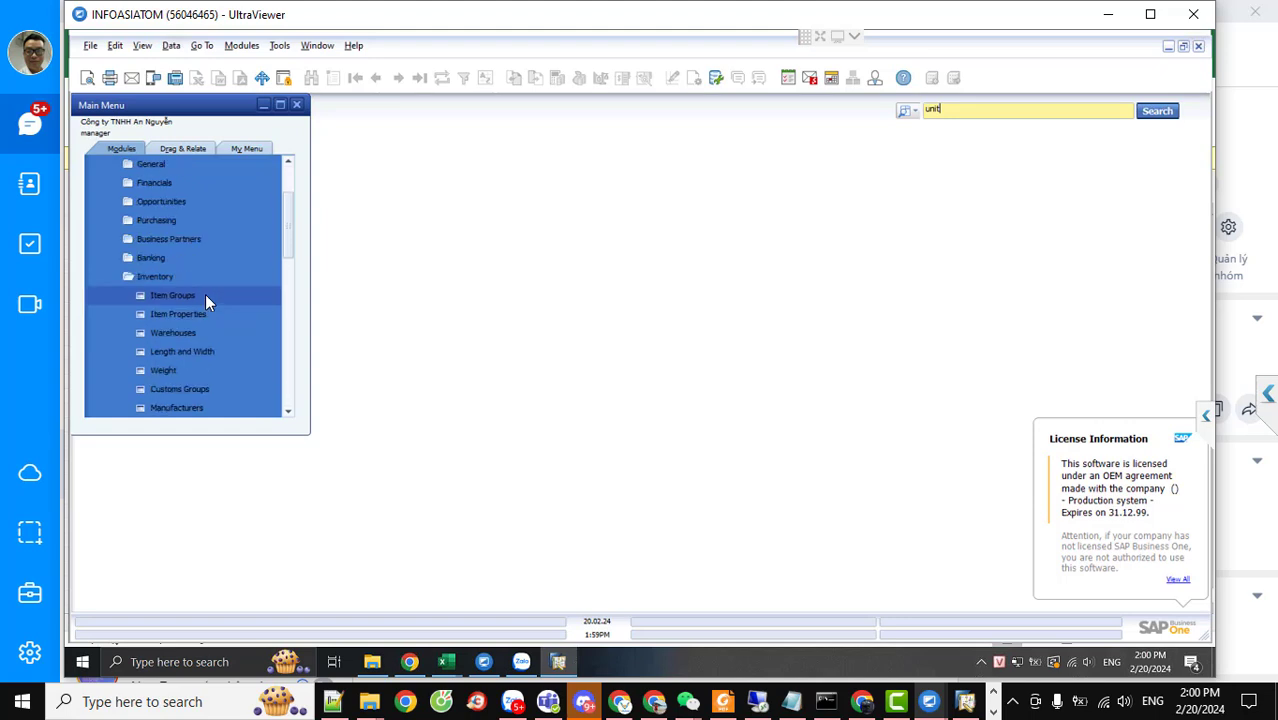
scroll(205, 294, "up", 2)
left_click(150, 220)
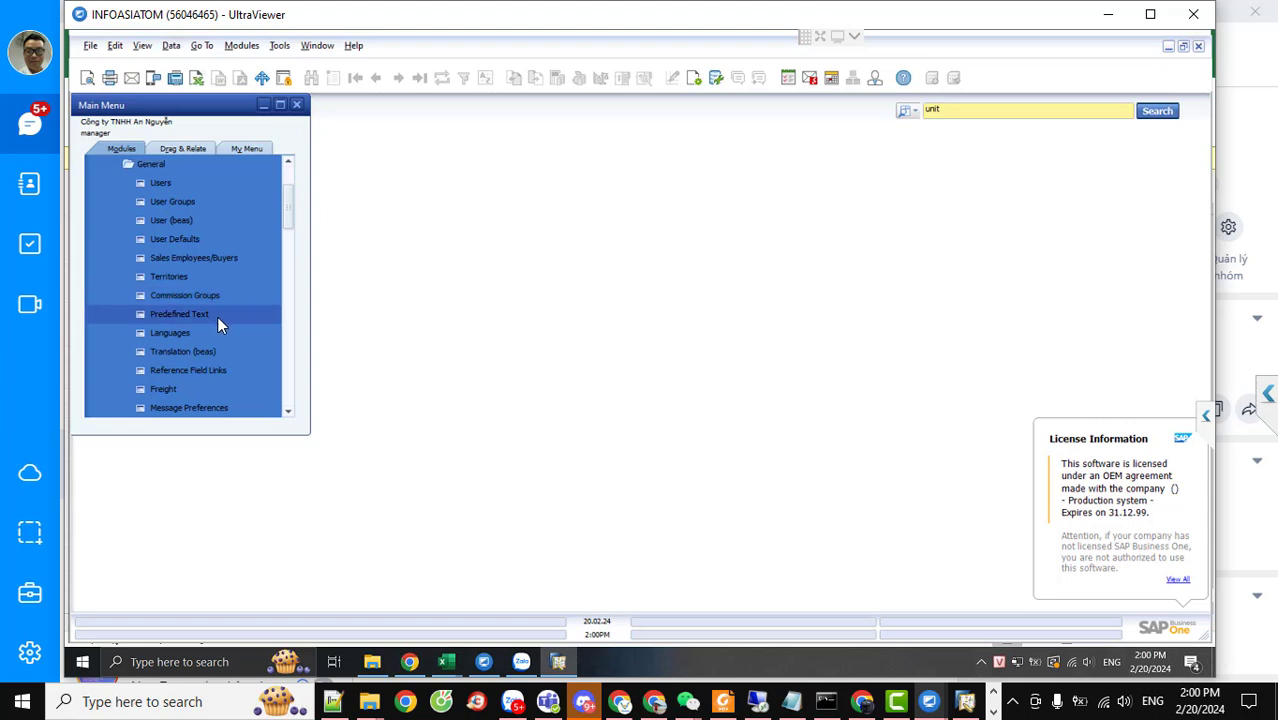
Scroll down to the Inventory setup entries and bring up the search-type choice beside the search box
scroll(218, 321, "down", 2)
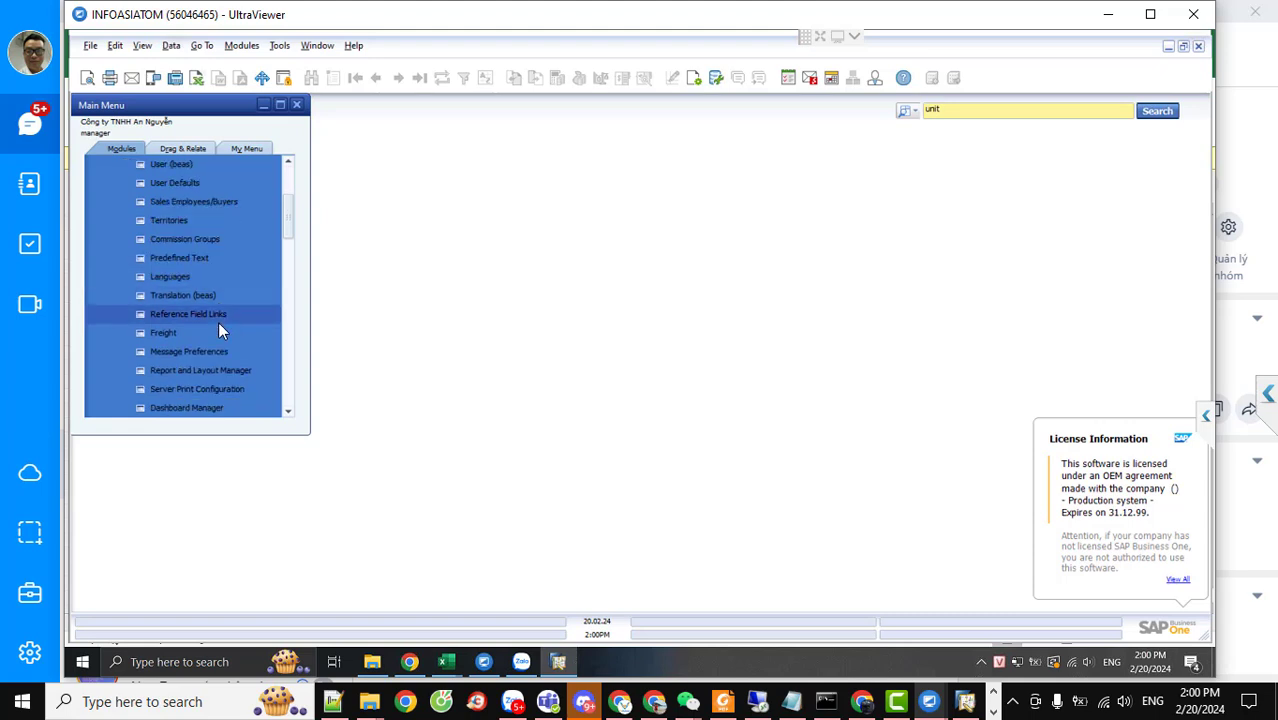
scroll(218, 321, "down", 3)
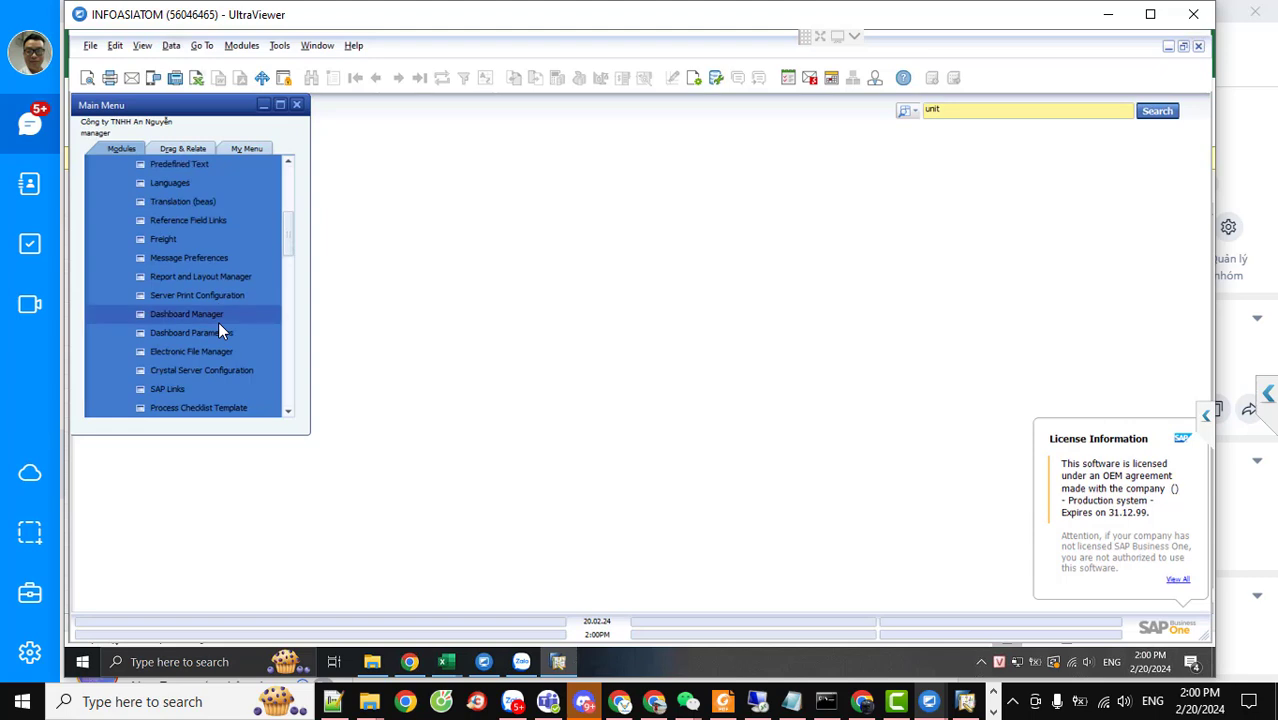
scroll(218, 330, "down", 1)
scroll(218, 330, "down", 3)
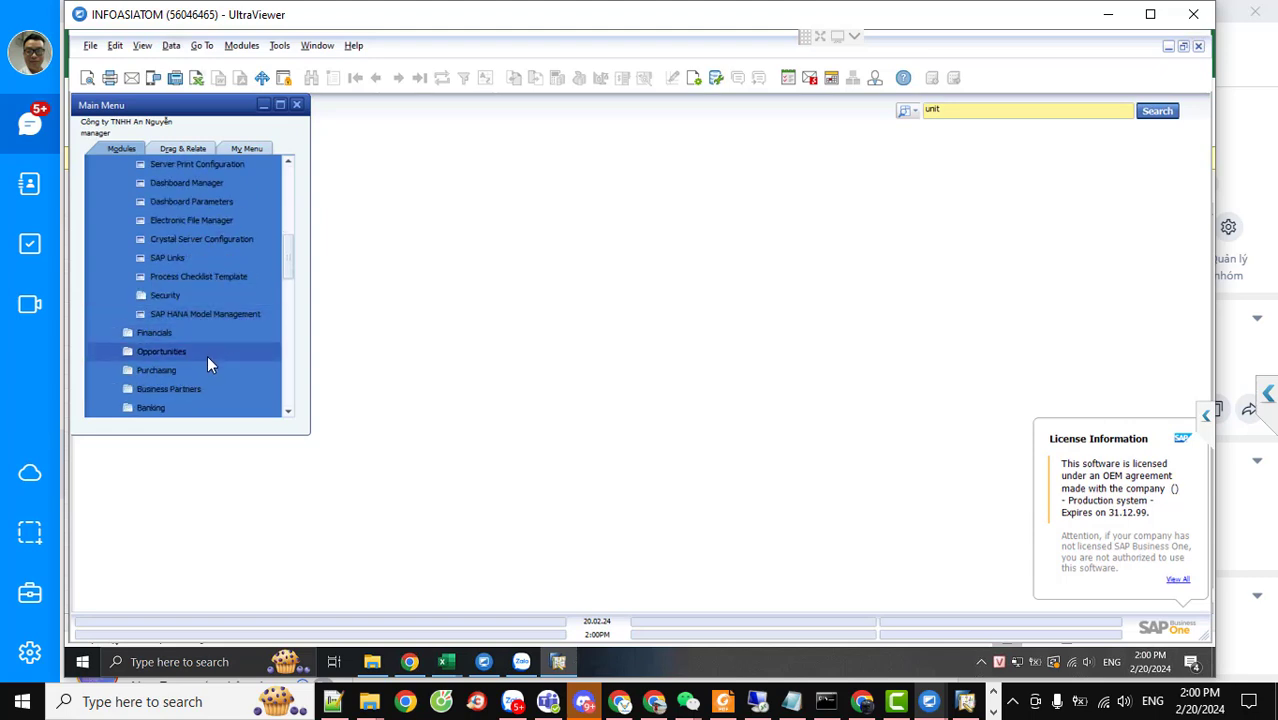
scroll(205, 360, "down", 1)
left_click(186, 389)
scroll(186, 389, "down", 1)
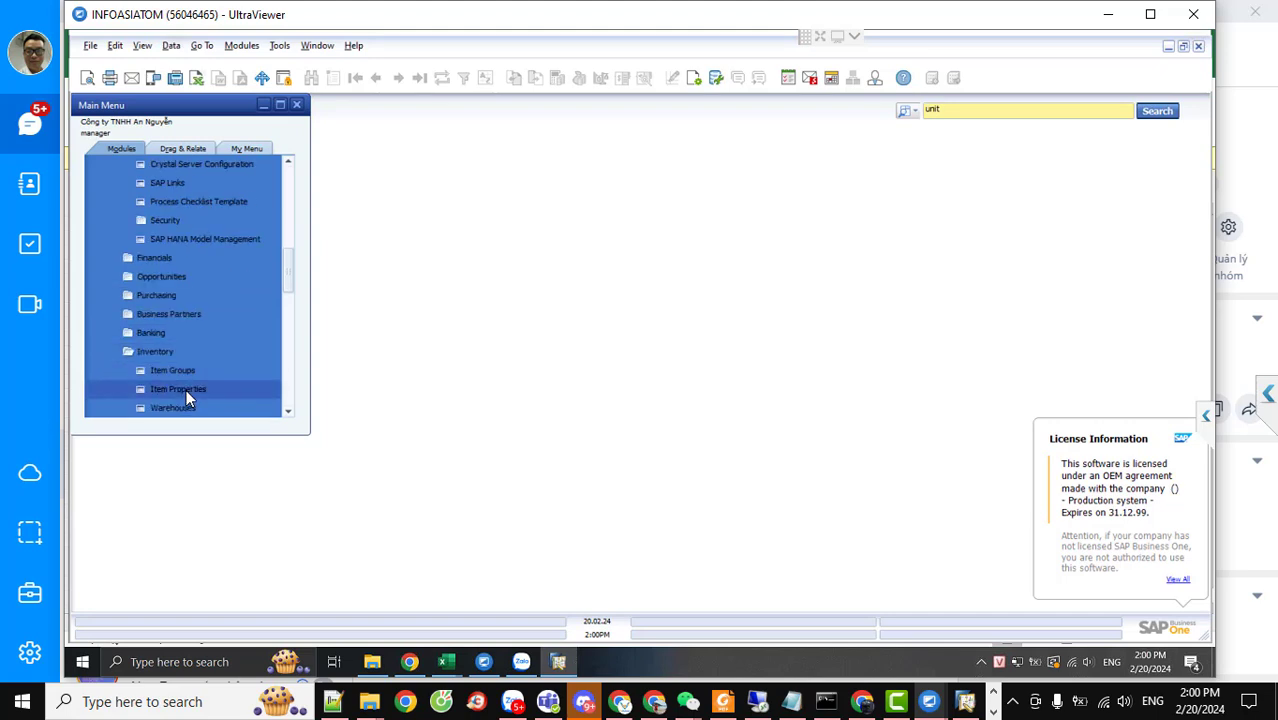
scroll(187, 382, "down", 4)
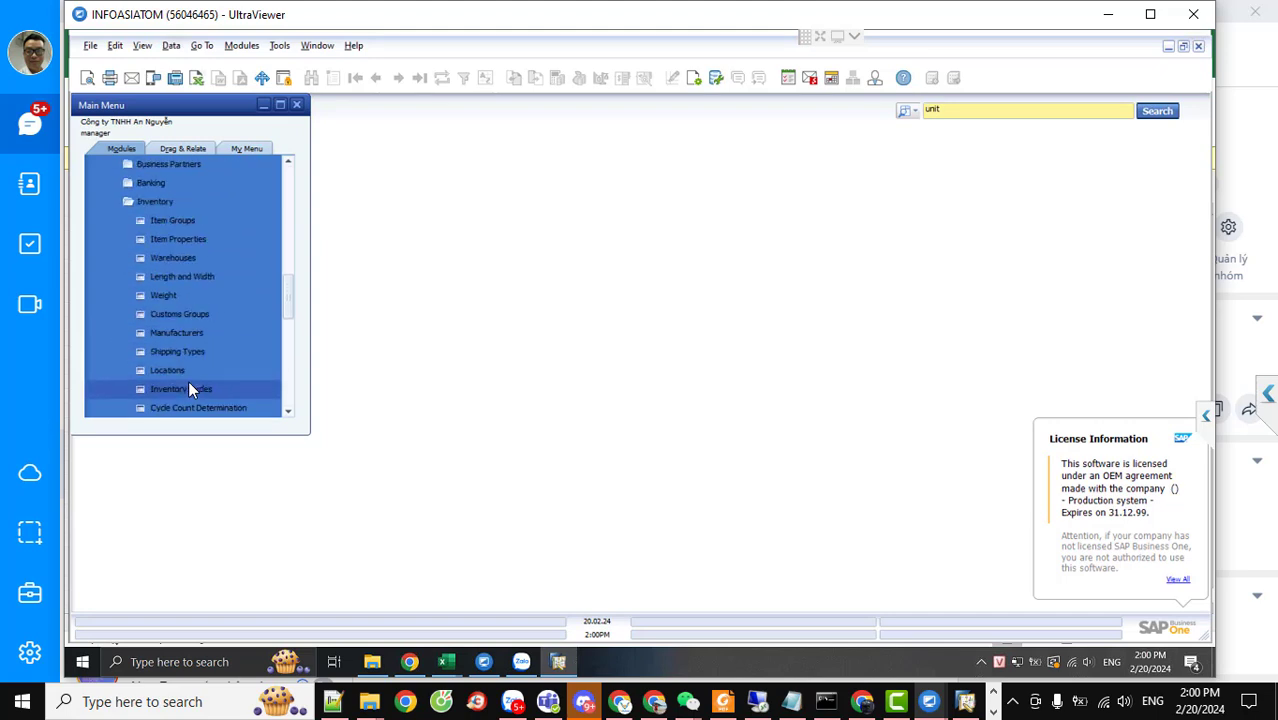
scroll(188, 389, "down", 2)
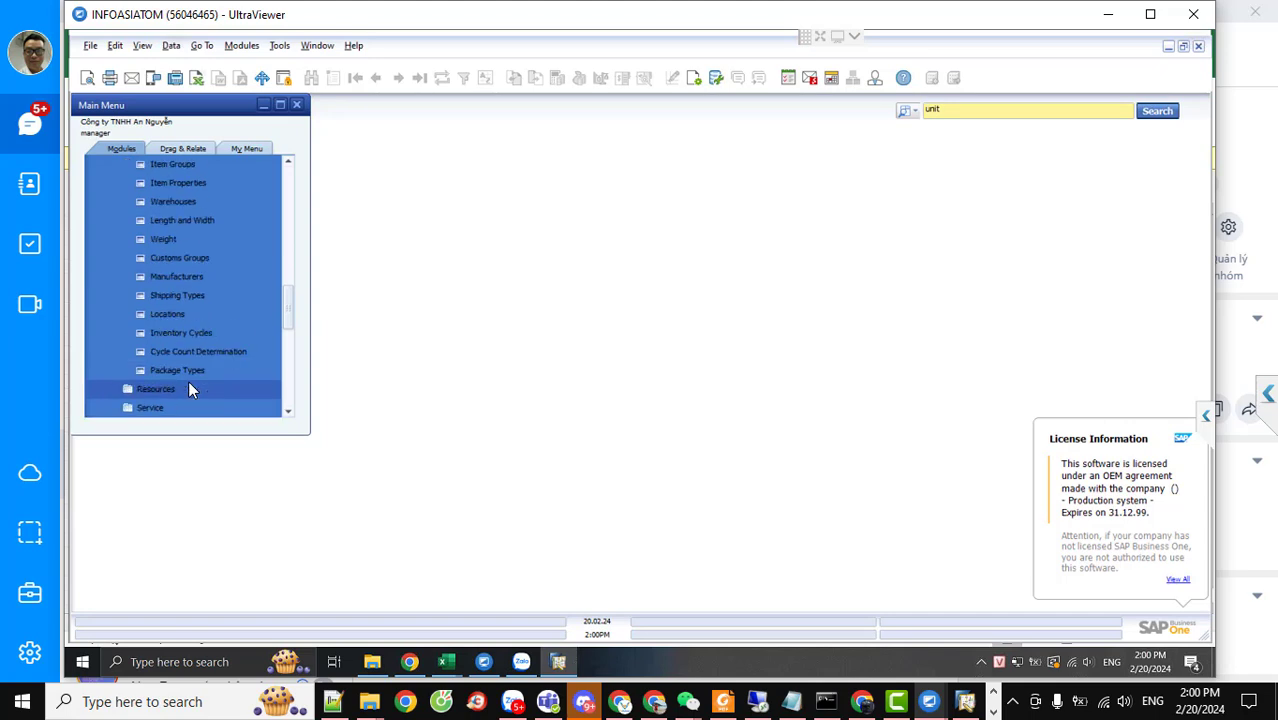
left_click(908, 113)
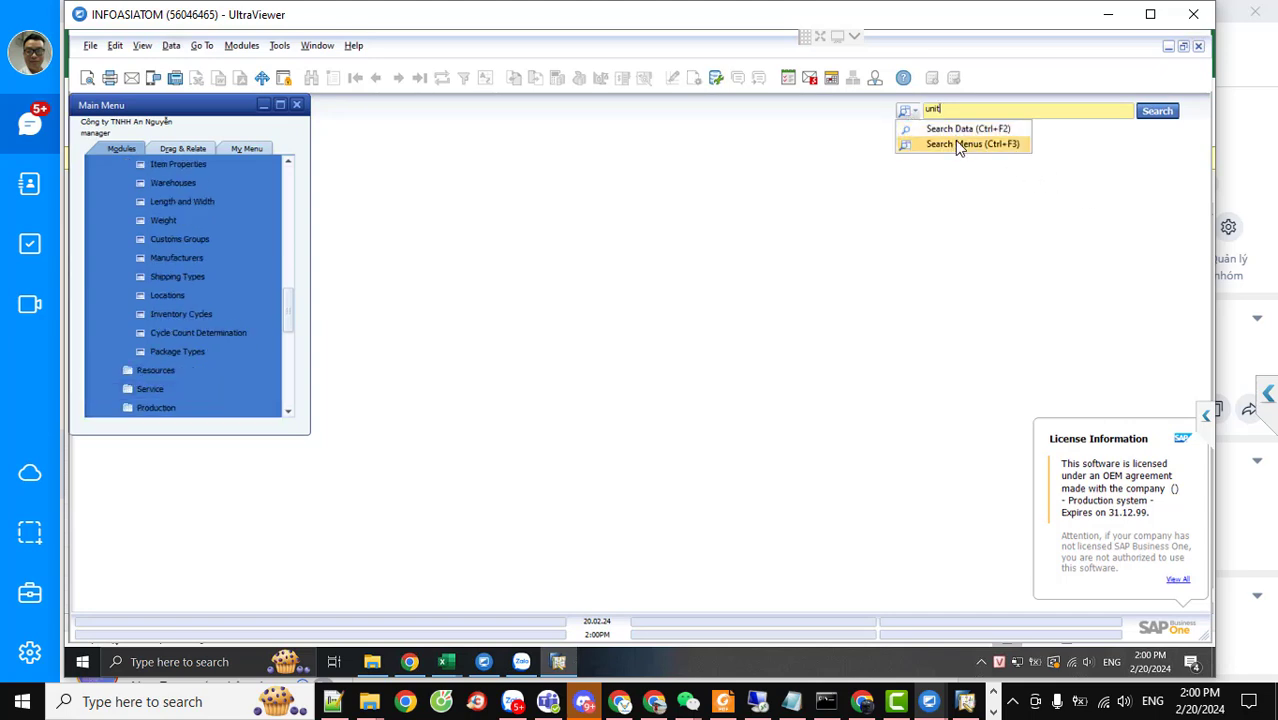
left_click(957, 144)
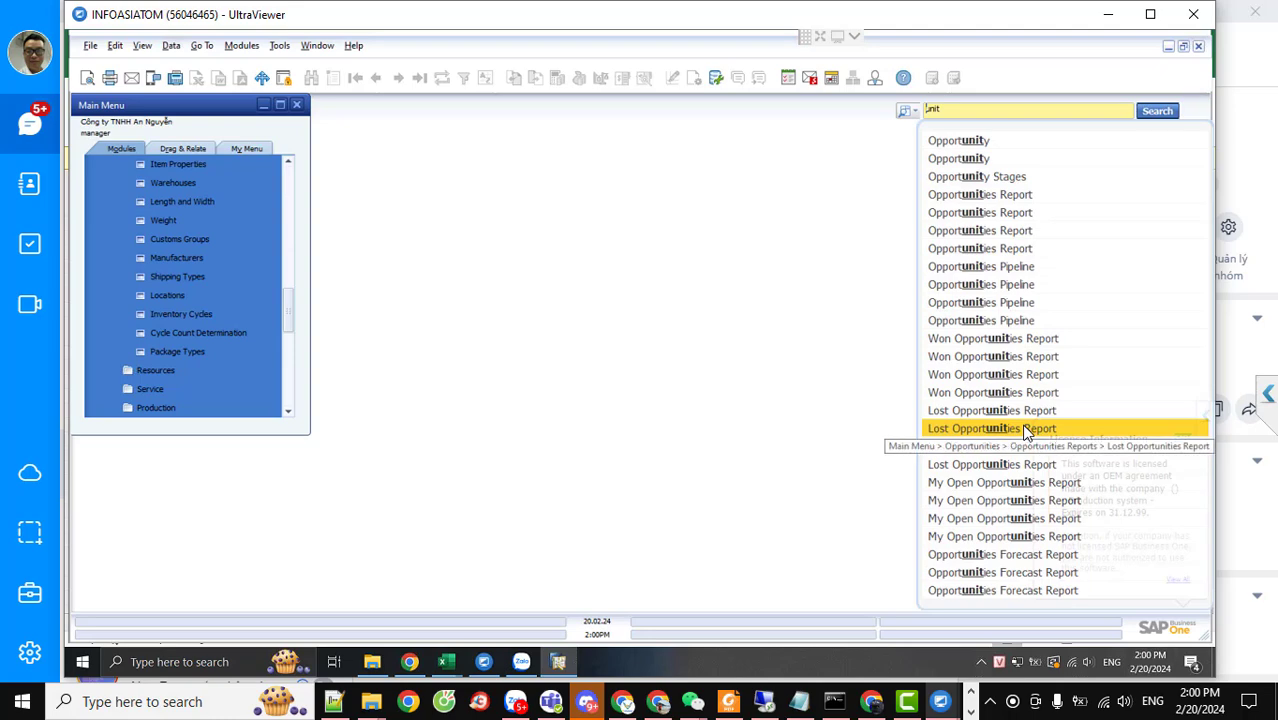
left_click(1015, 430)
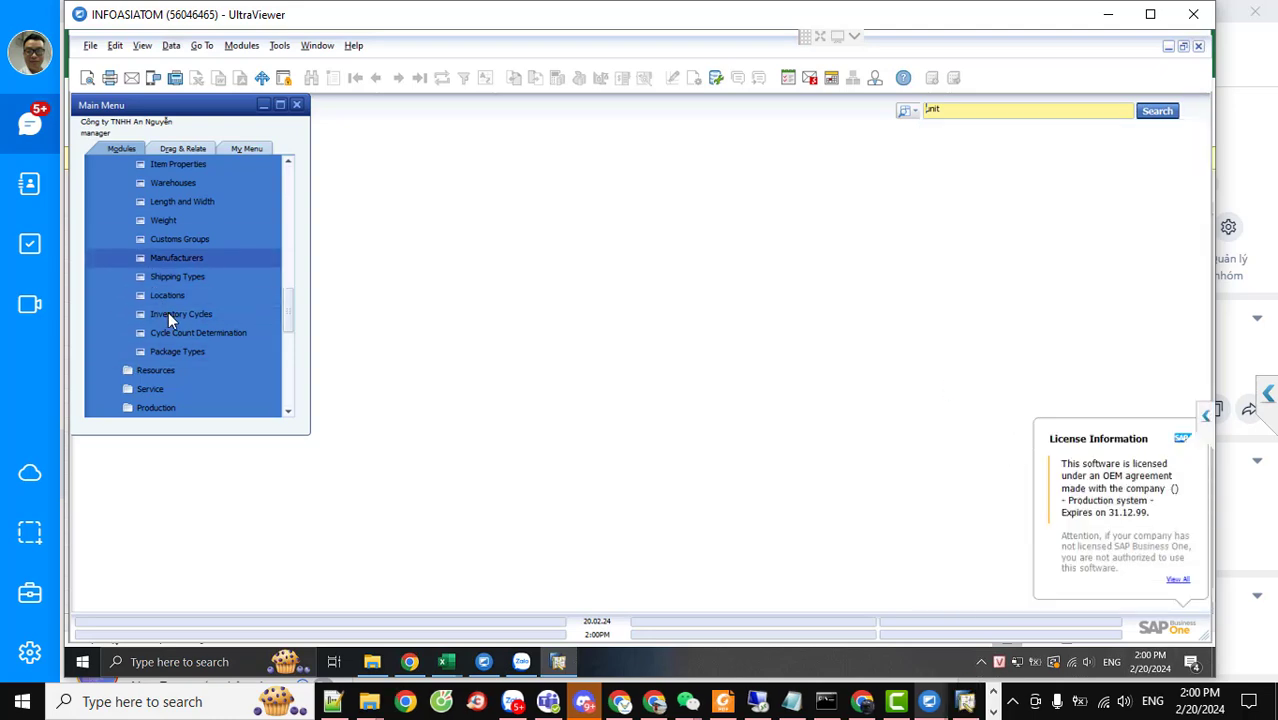
Browse the Main Menu tree and open then close the Warehouses setup form
scroll(177, 321, "up", 6)
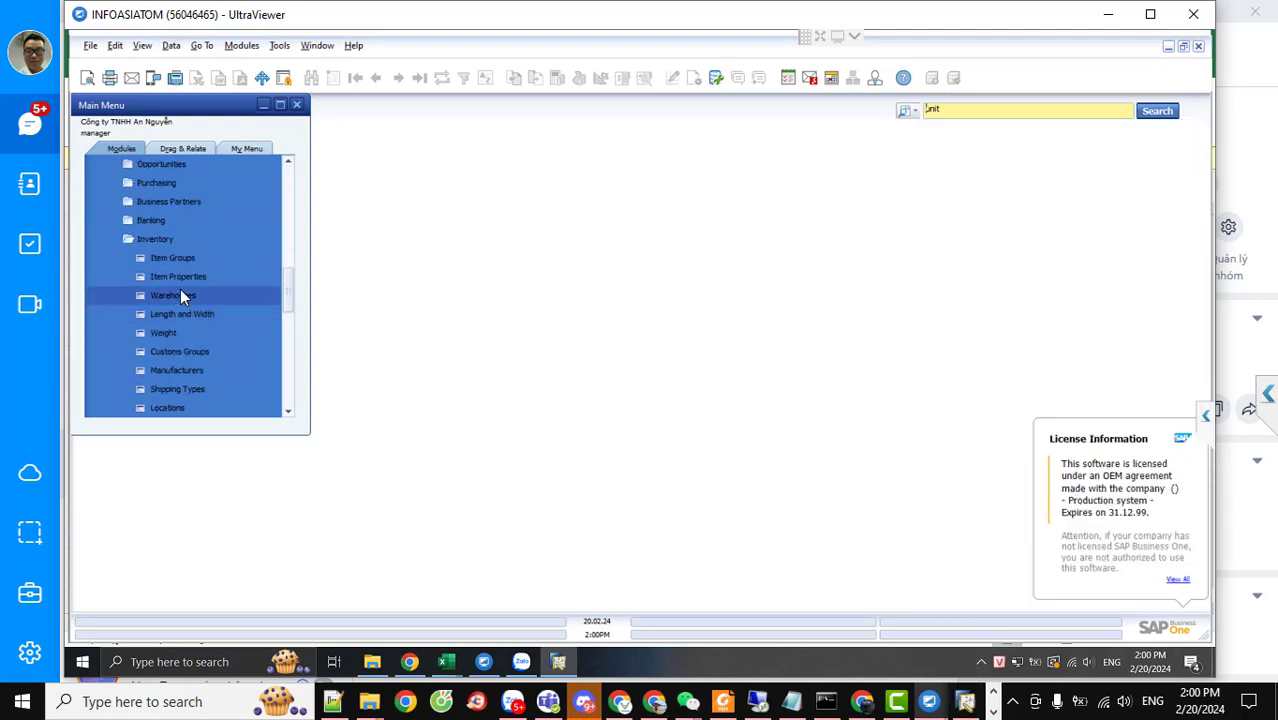
scroll(171, 243, "up", 4)
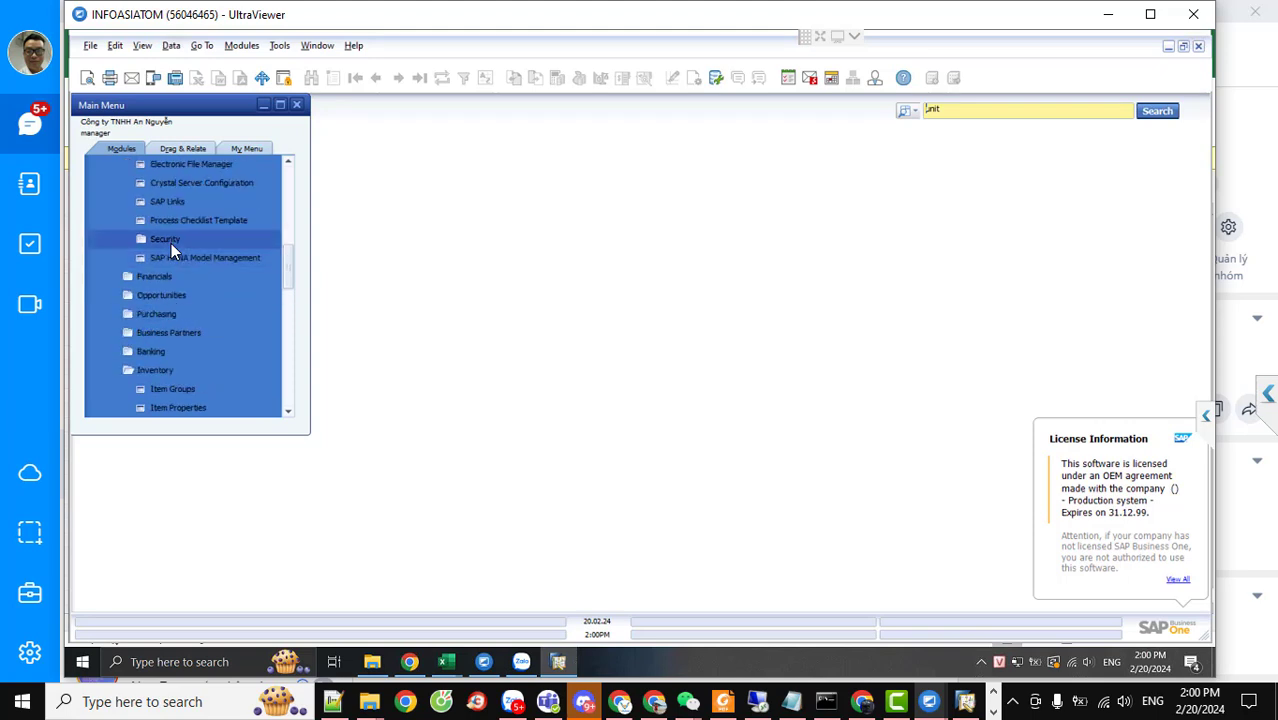
scroll(171, 243, "up", 3)
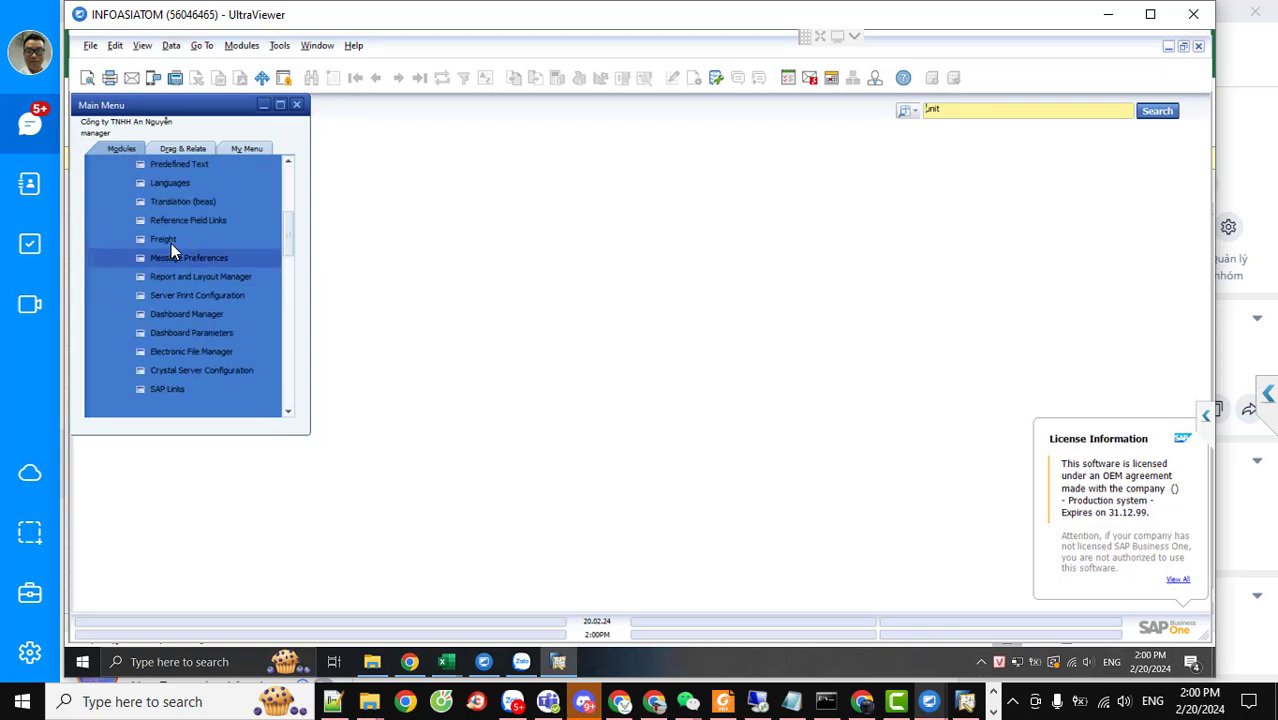
scroll(171, 243, "up", 4)
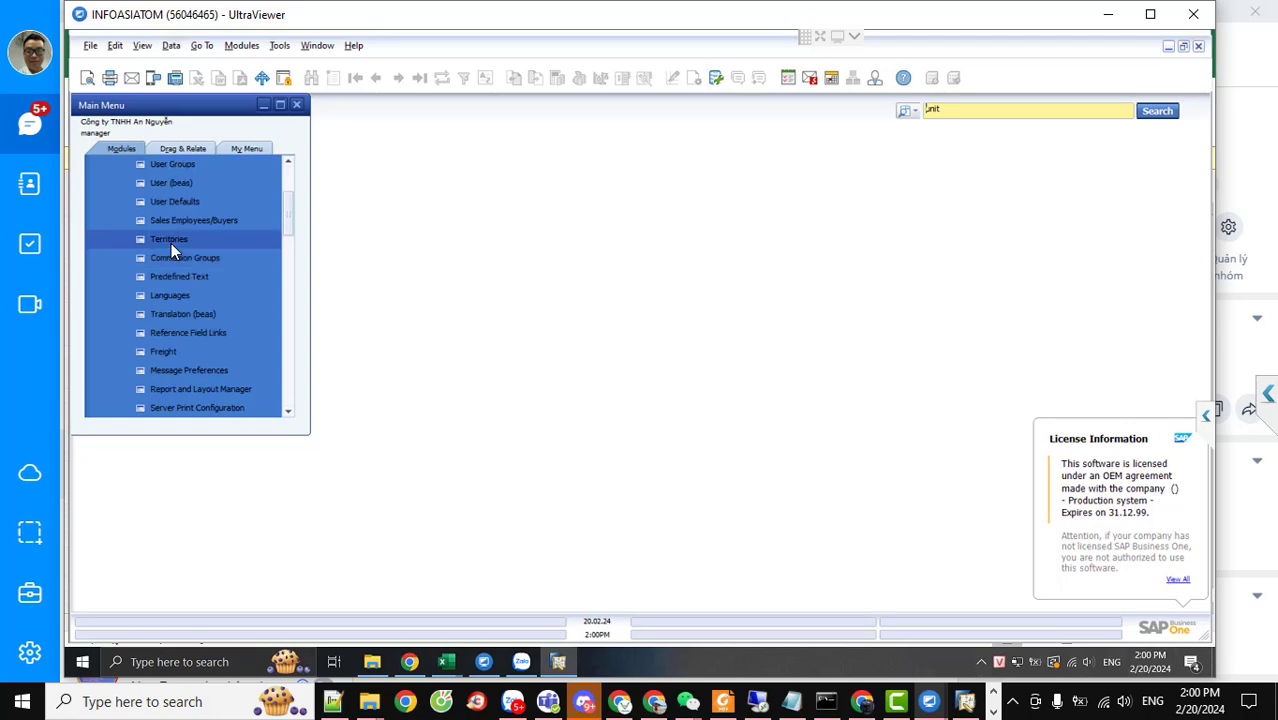
scroll(171, 243, "up", 2)
scroll(183, 288, "down", 4)
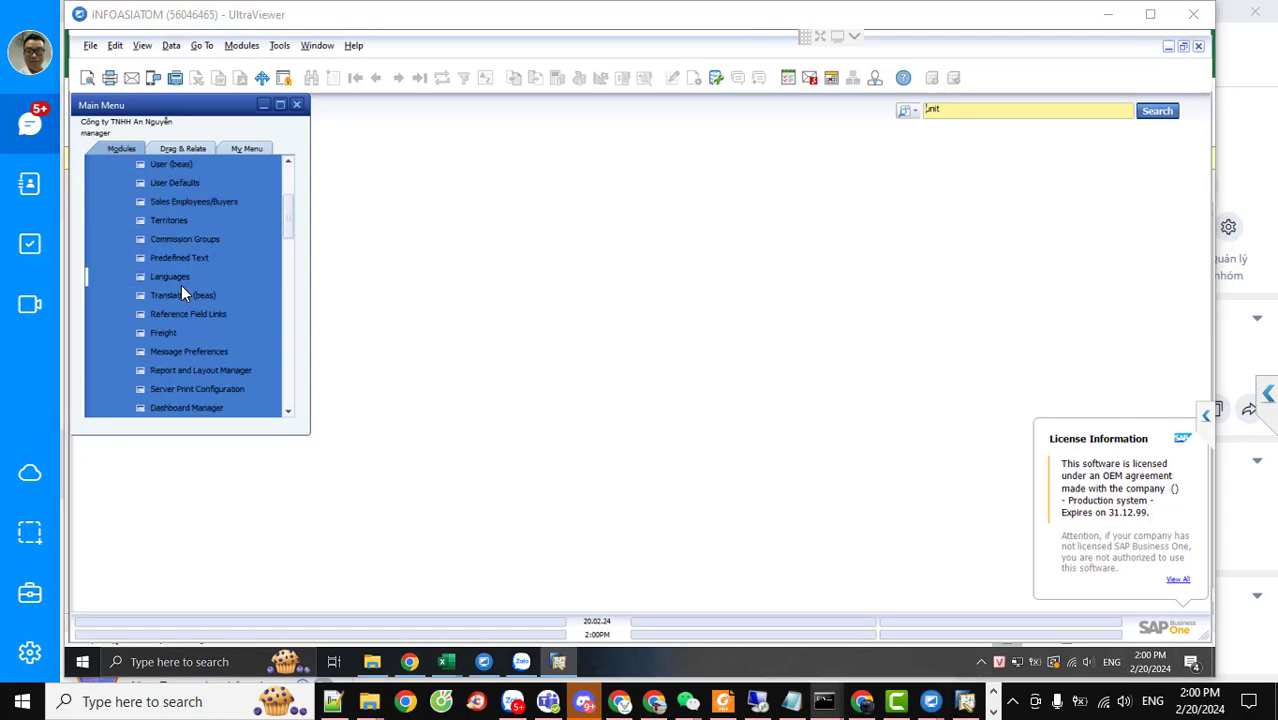
scroll(167, 328, "down", 3)
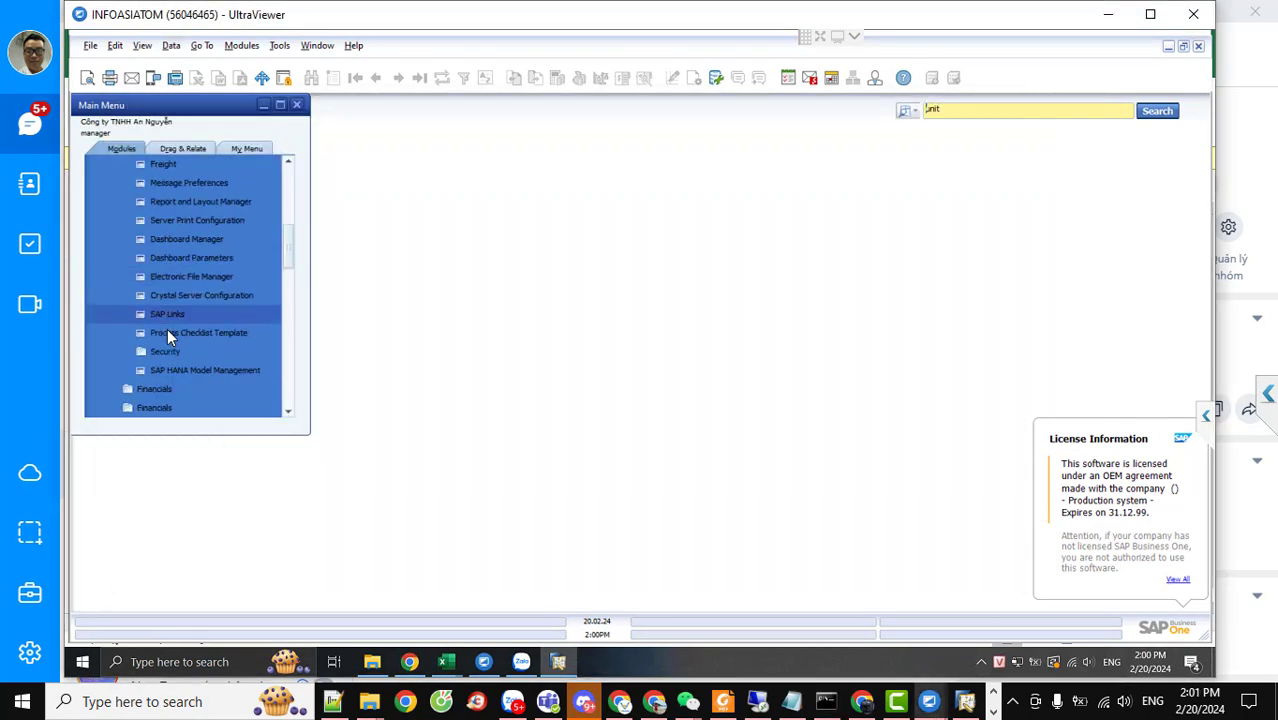
scroll(167, 326, "down", 3)
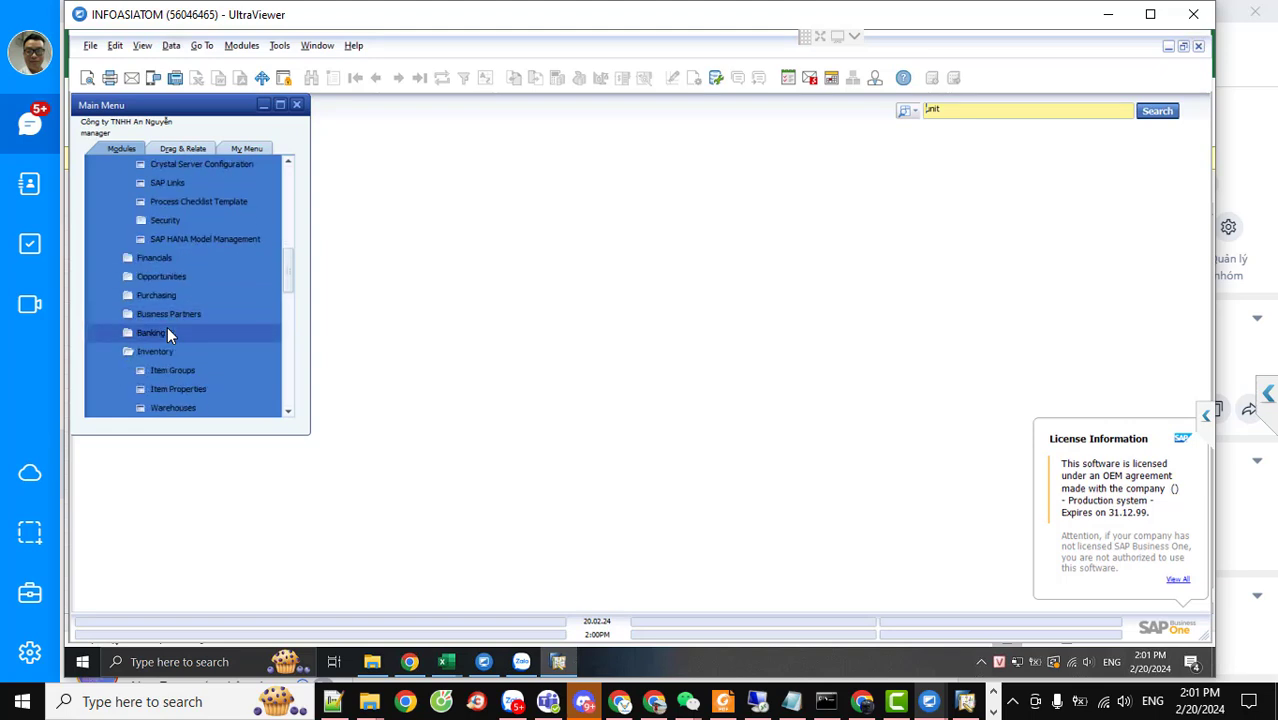
left_click(182, 370)
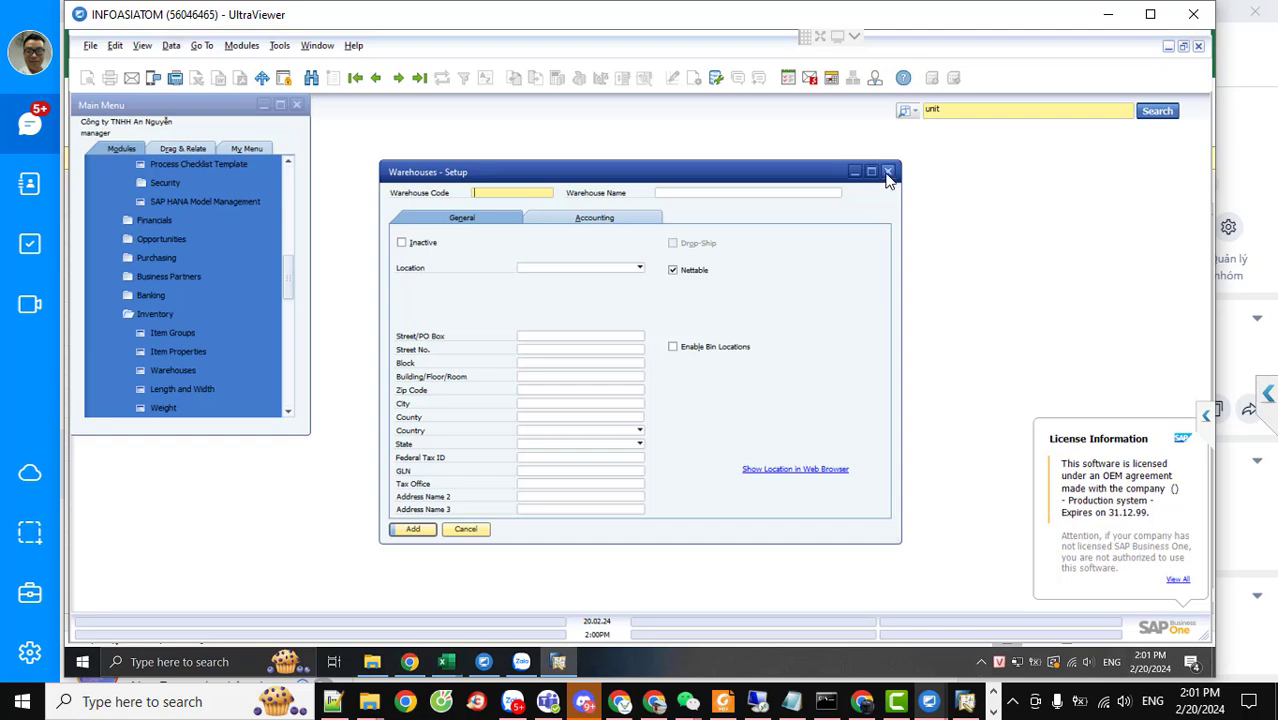
left_click(887, 171)
Scroll further down the Main Menu and expand the Production folder
scroll(207, 321, "down", 1)
scroll(207, 317, "down", 1)
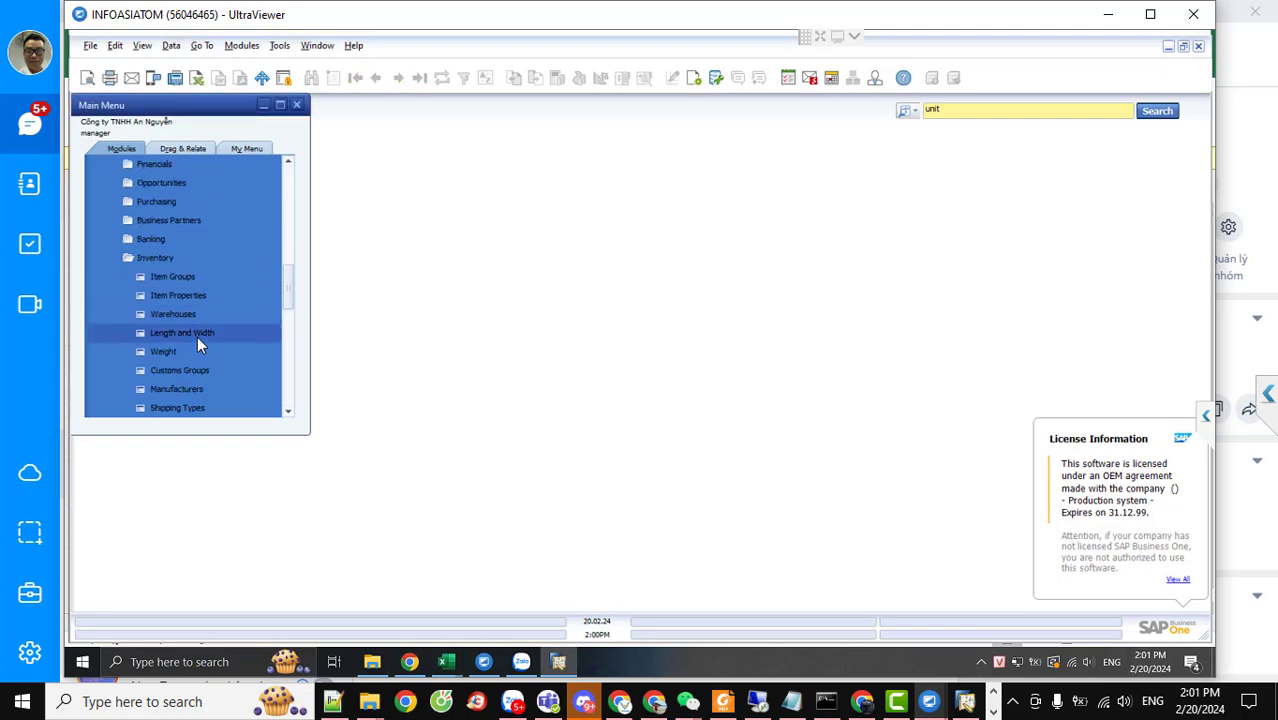
scroll(197, 338, "down", 2)
scroll(197, 339, "down", 2)
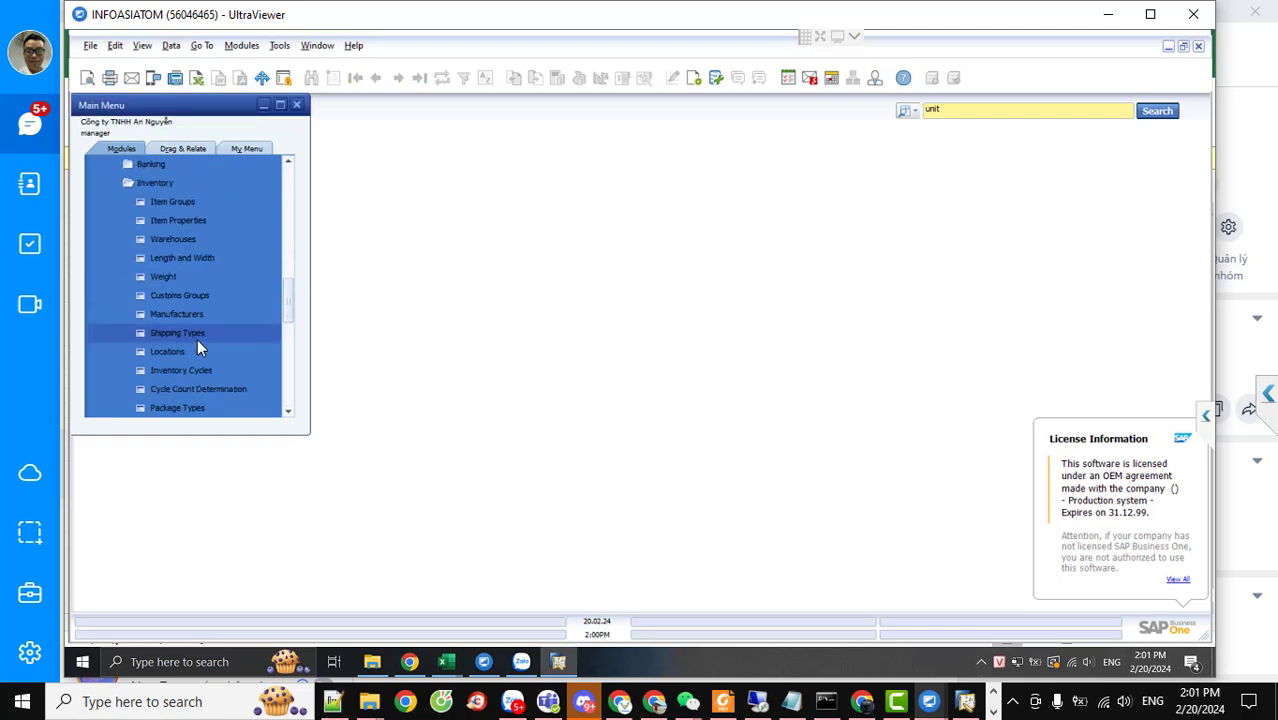
scroll(197, 338, "down", 1)
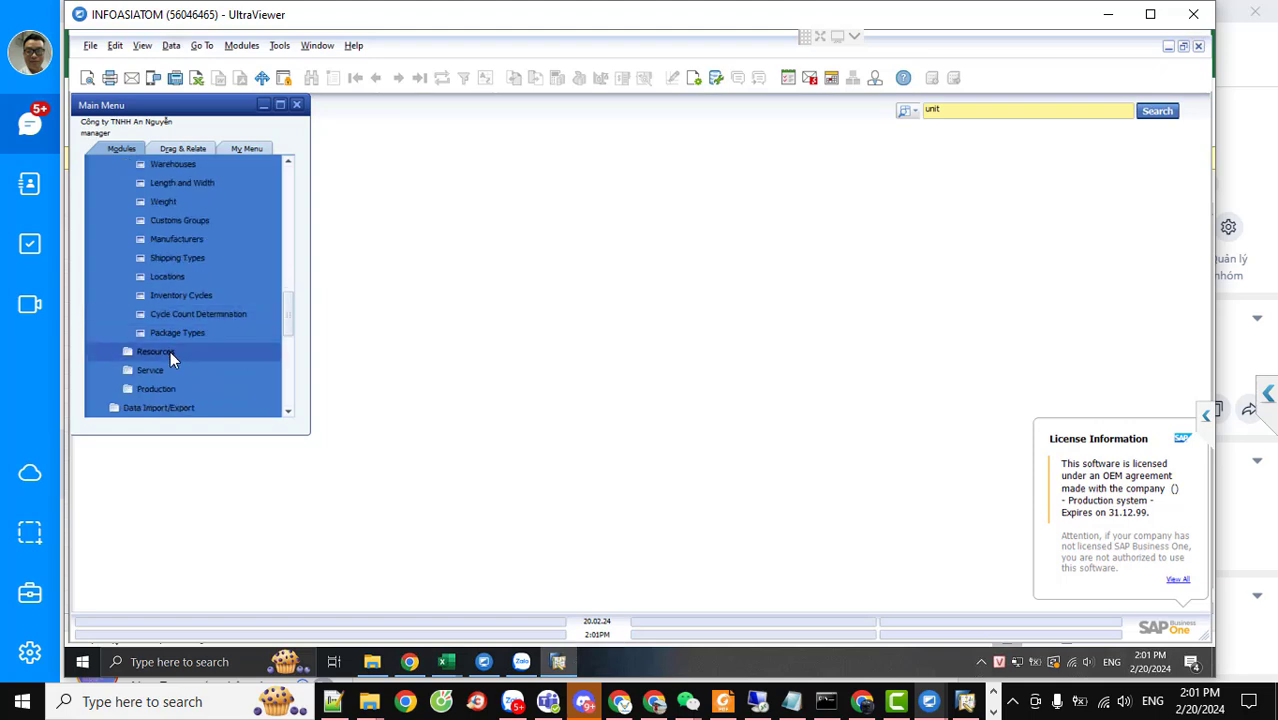
left_click(173, 389)
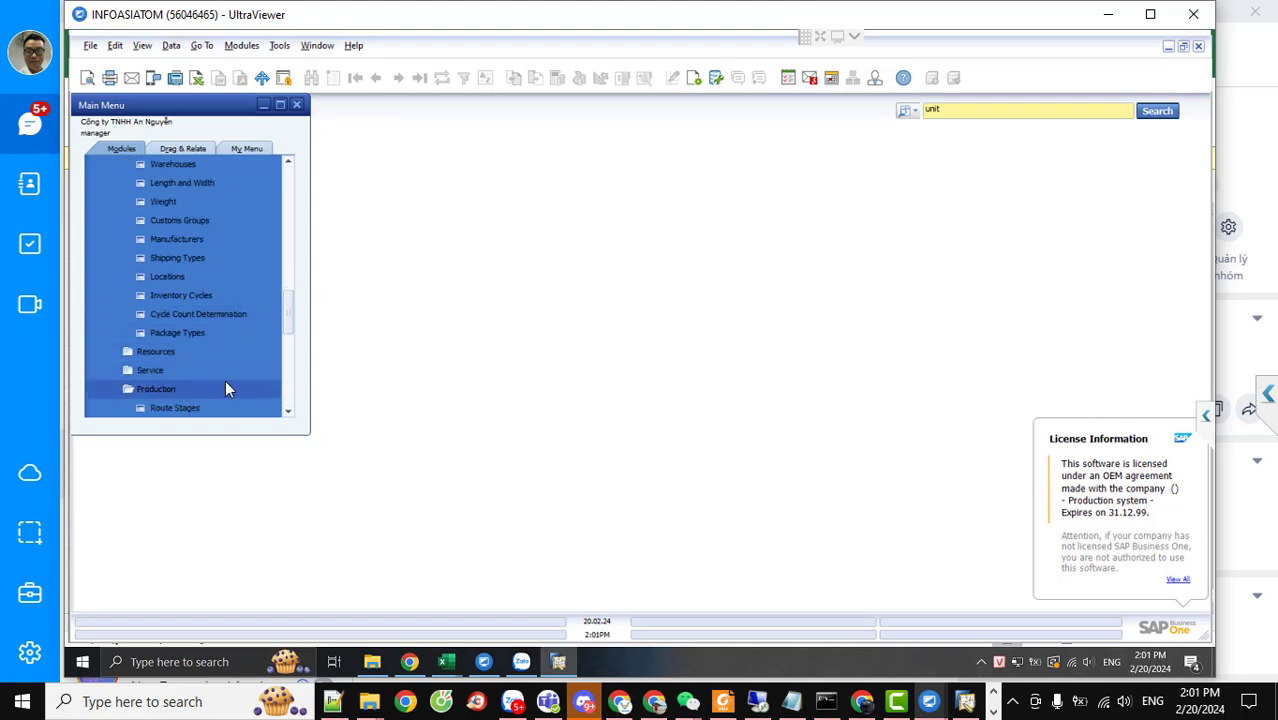
scroll(225, 385, "down", 3)
scroll(225, 388, "down", 1)
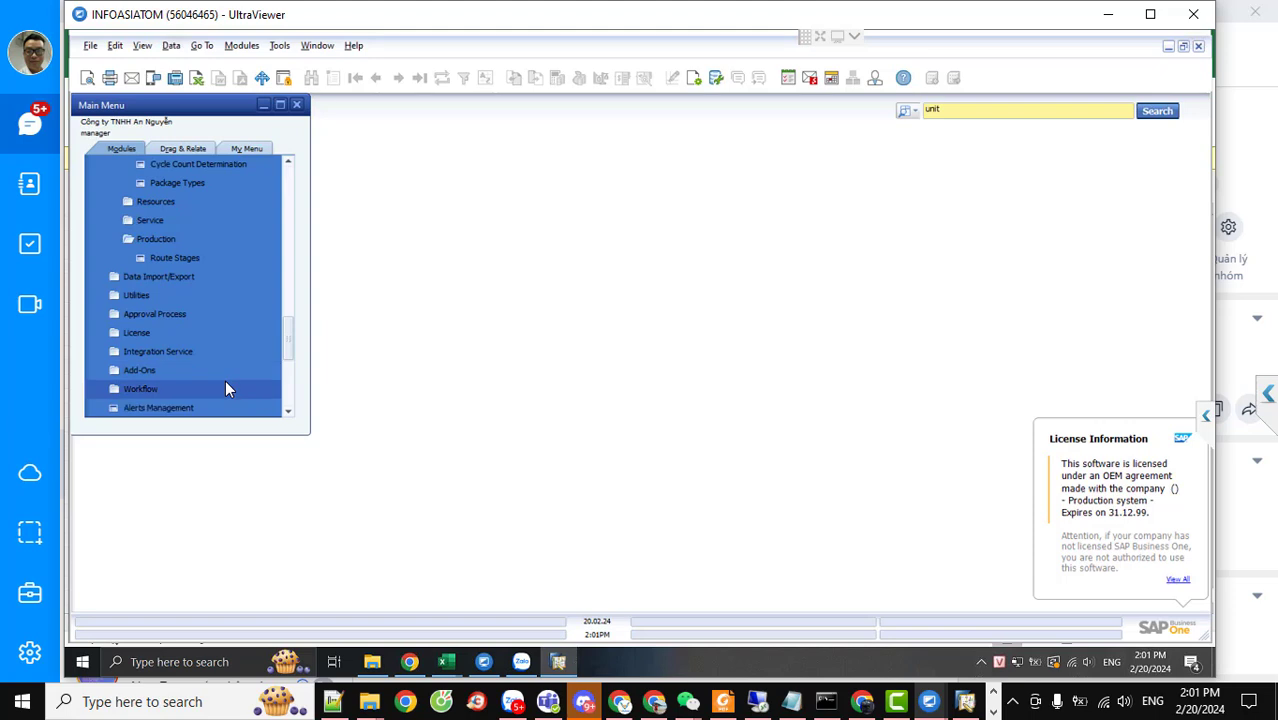
scroll(225, 378, "up", 6)
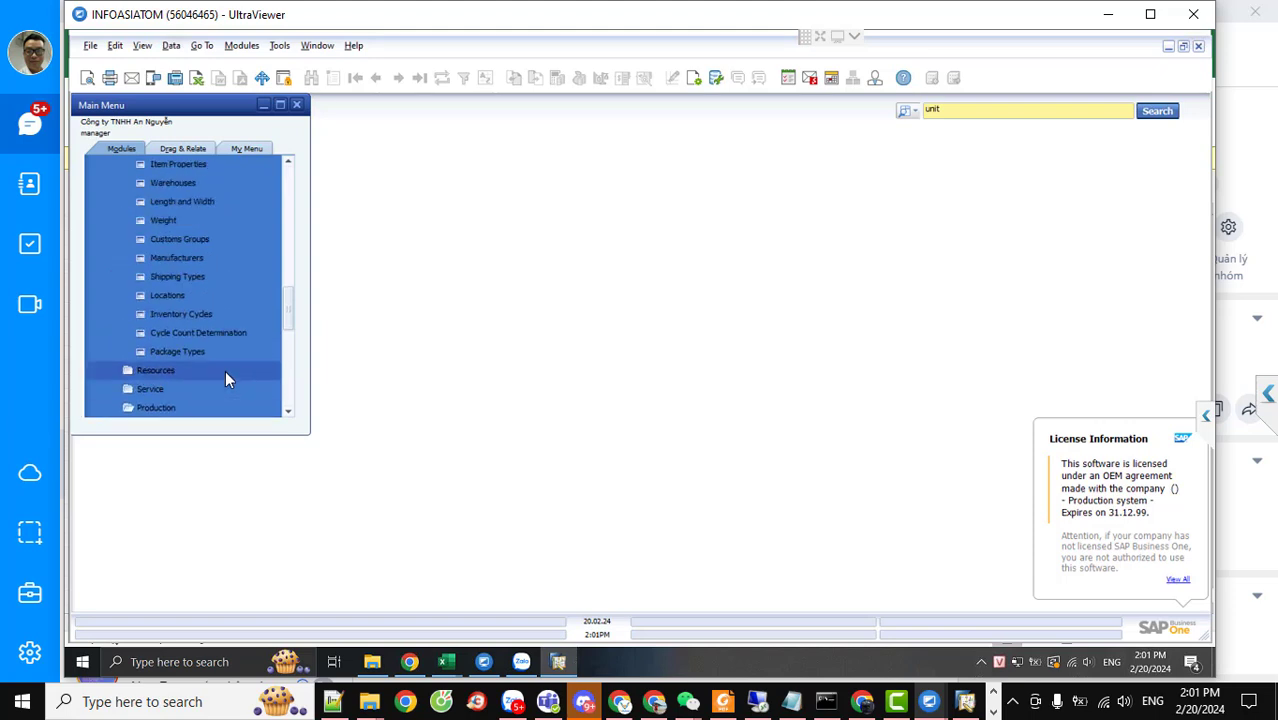
left_click(287, 212)
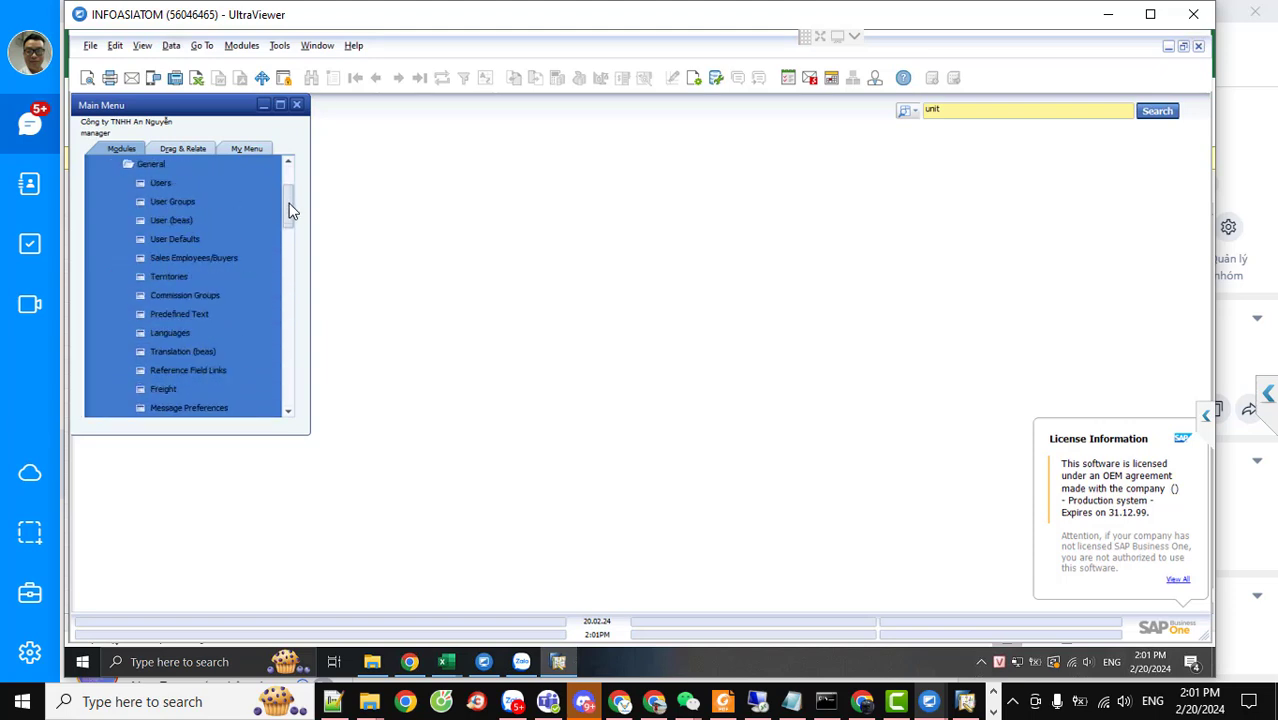
left_click_drag(290, 210, 291, 183)
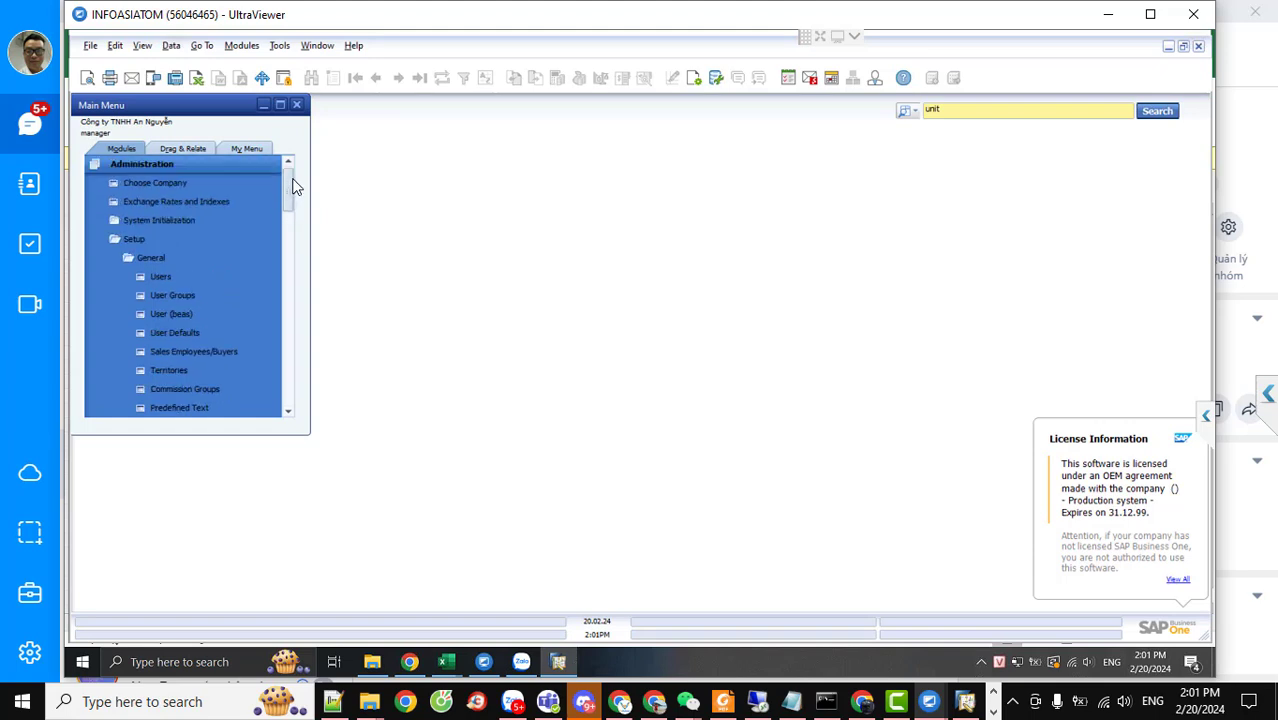
Exit the local SAP login, return to the remote session, and show the Modules > Inventory submenu
left_click(980, 705)
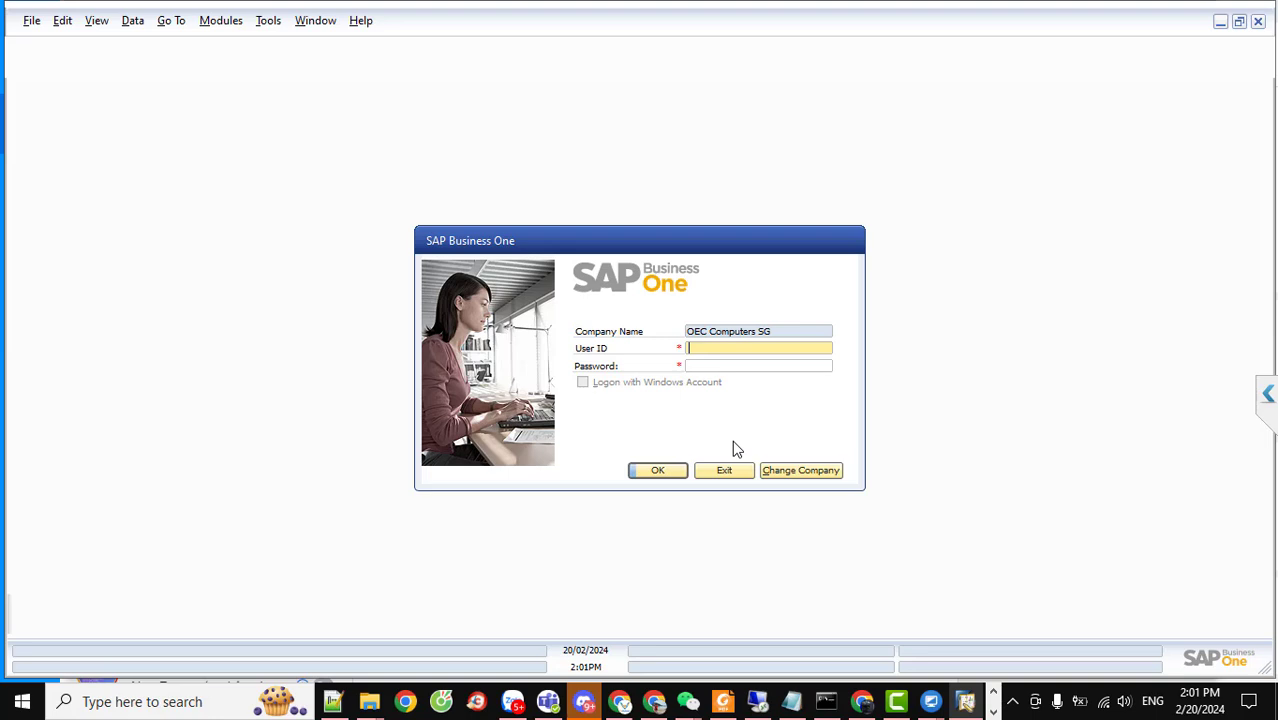
left_click(720, 474)
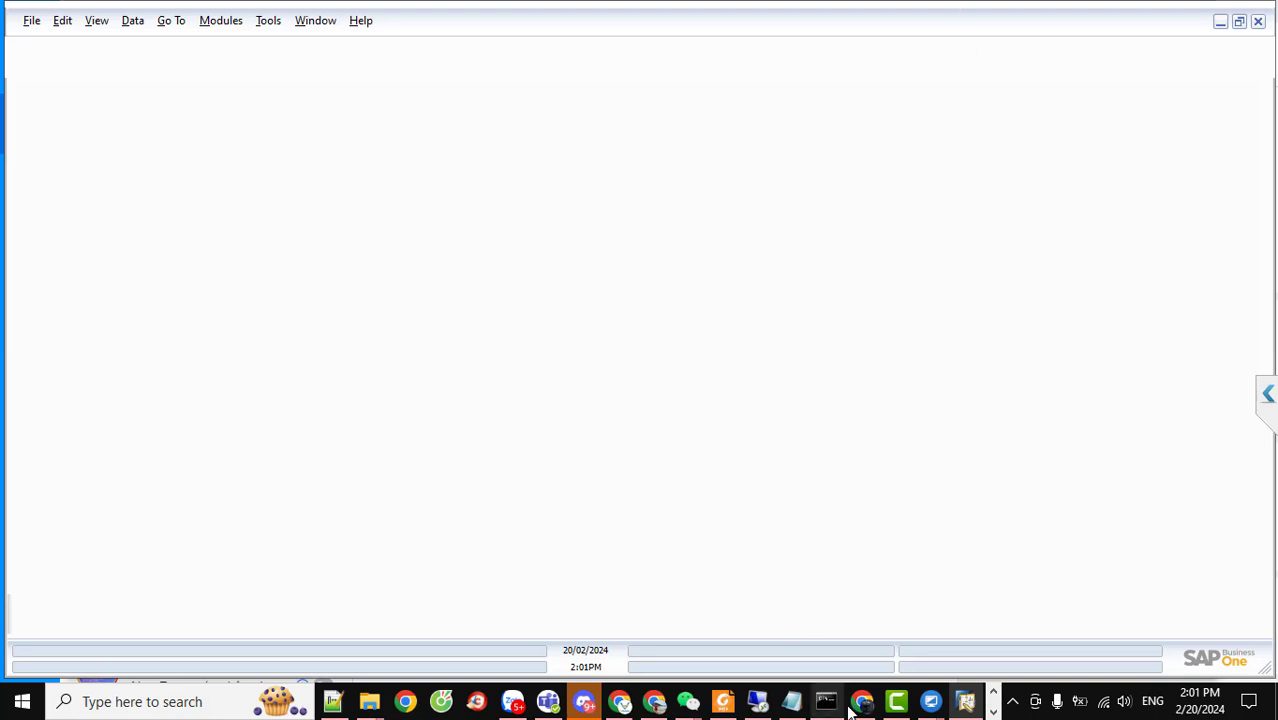
left_click(930, 701)
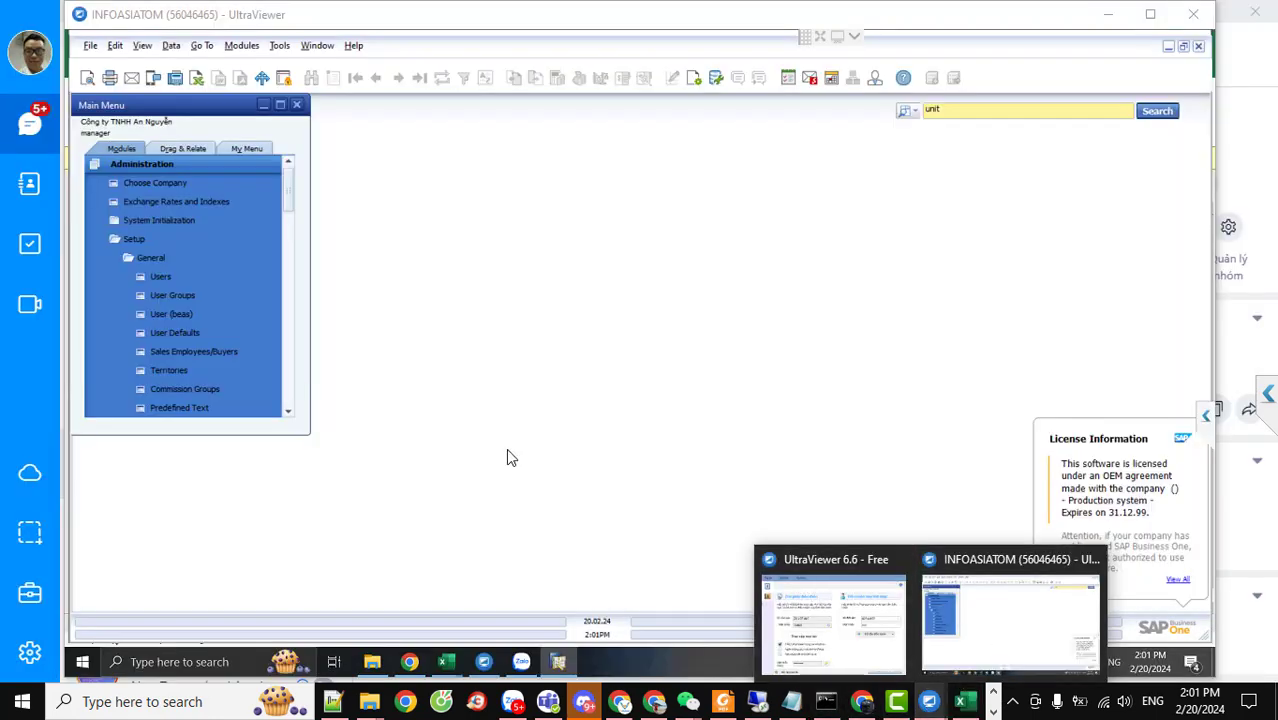
left_click(241, 45)
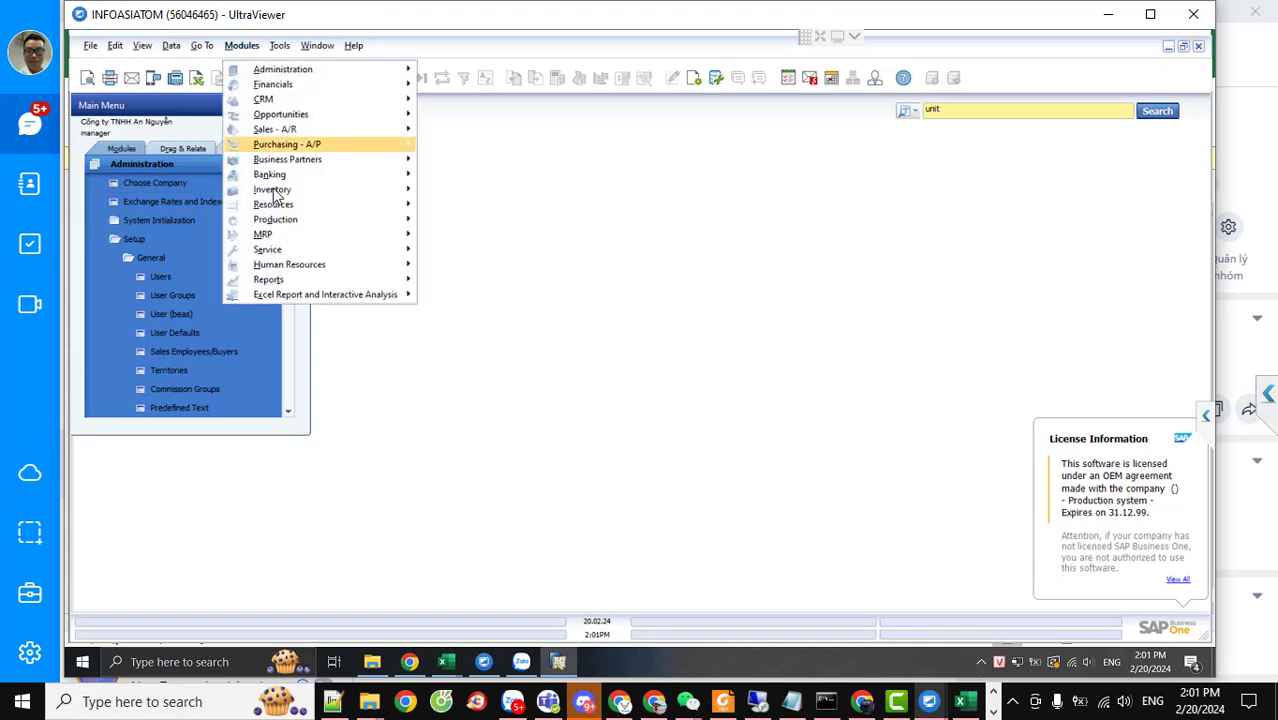
mouse_move(276, 197)
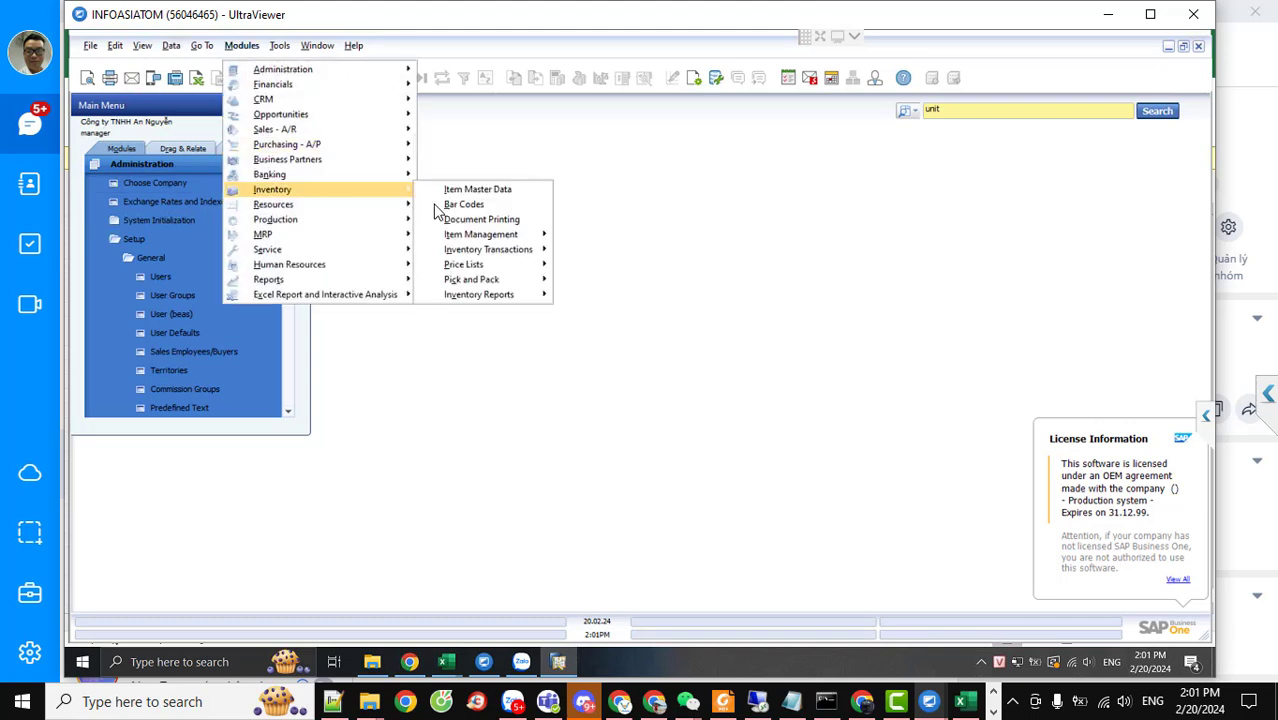
Check a new Item Master Data record in add mode with item type Items, then close the form
left_click(484, 194)
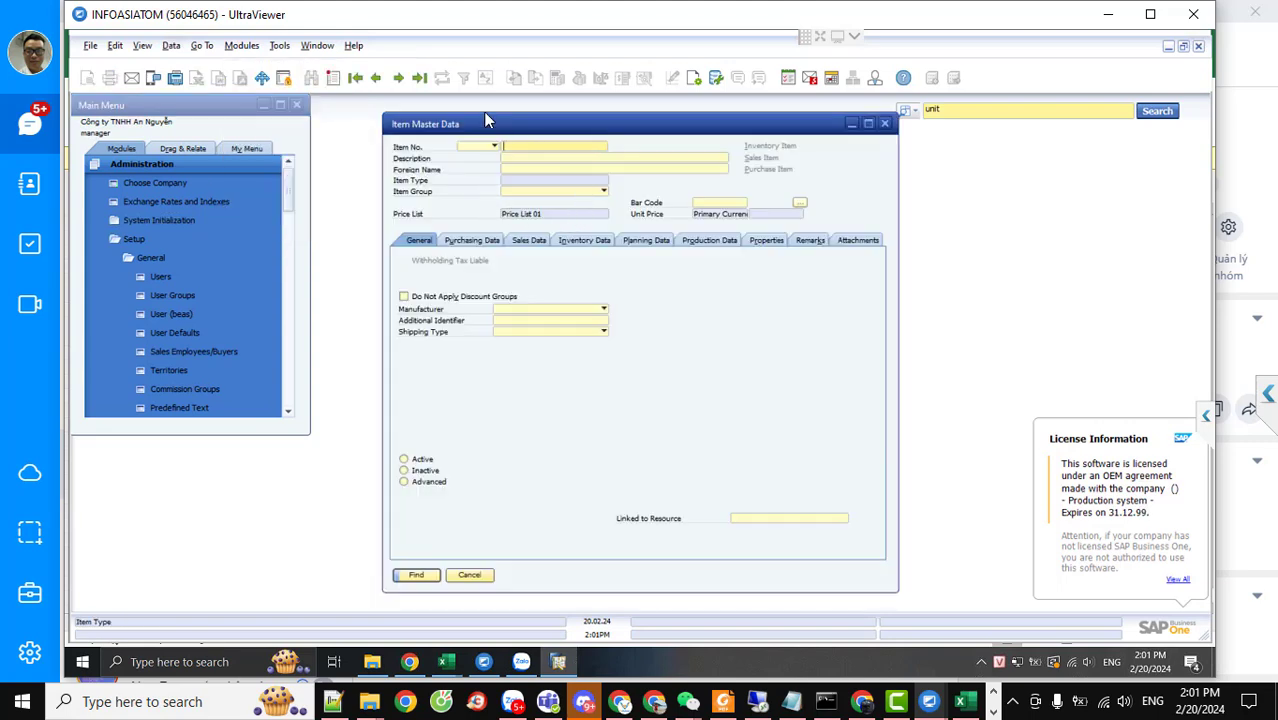
left_click(334, 80)
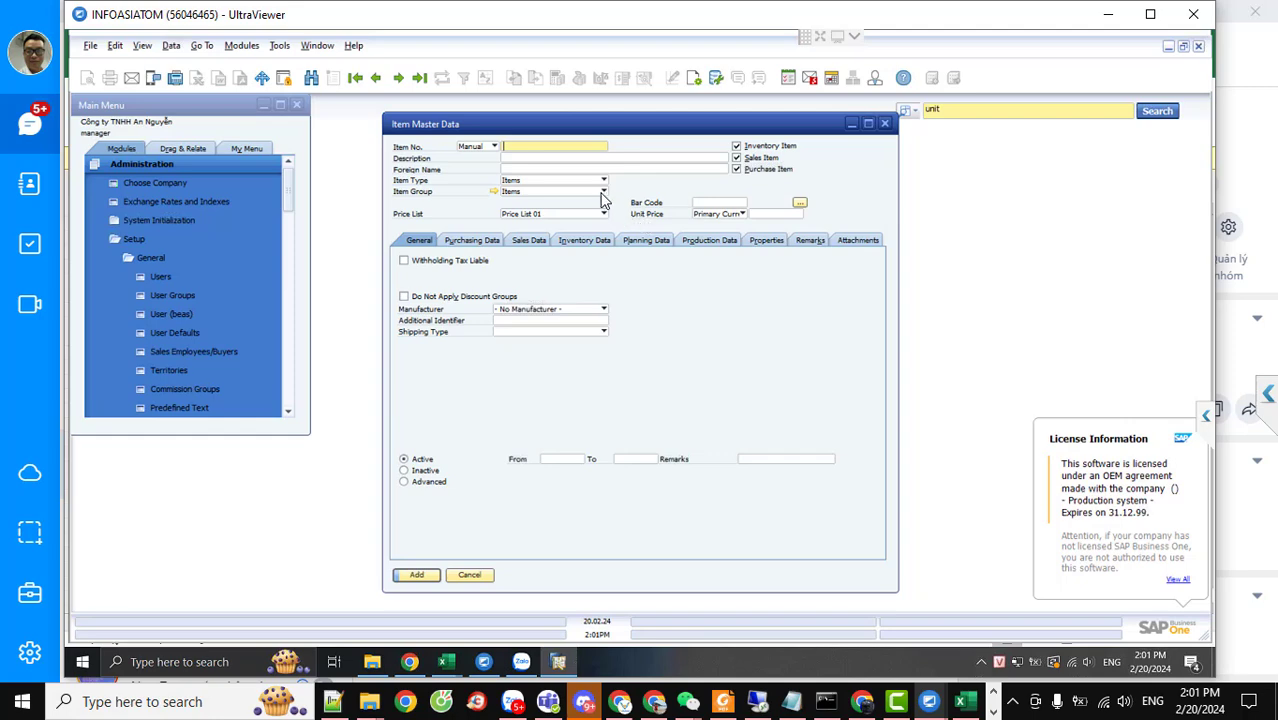
left_click(603, 183)
left_click(603, 190)
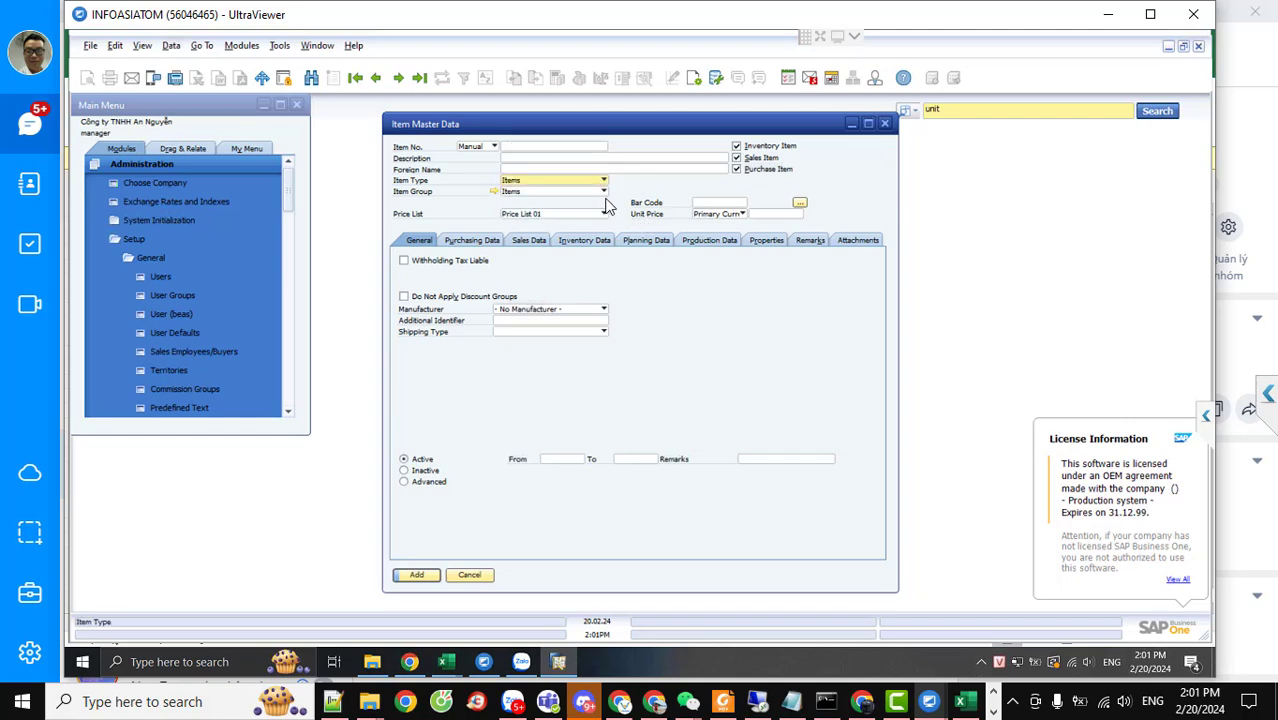
left_click(763, 215)
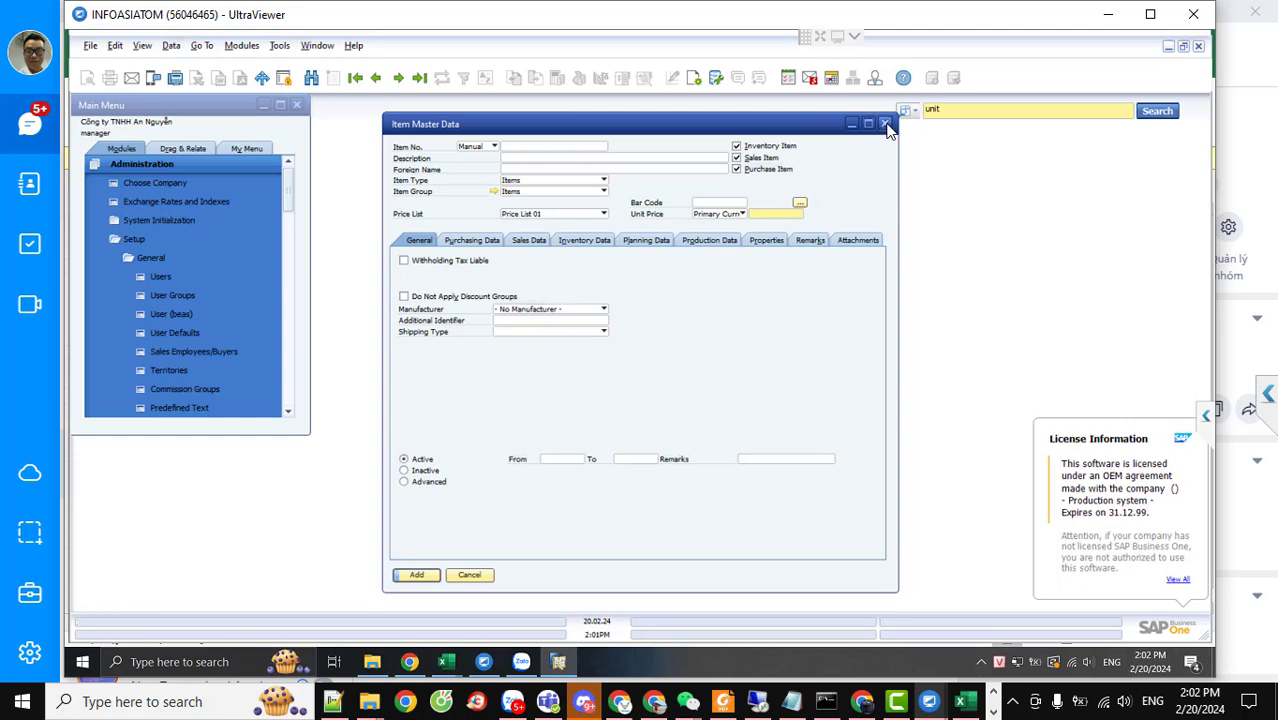
left_click(884, 123)
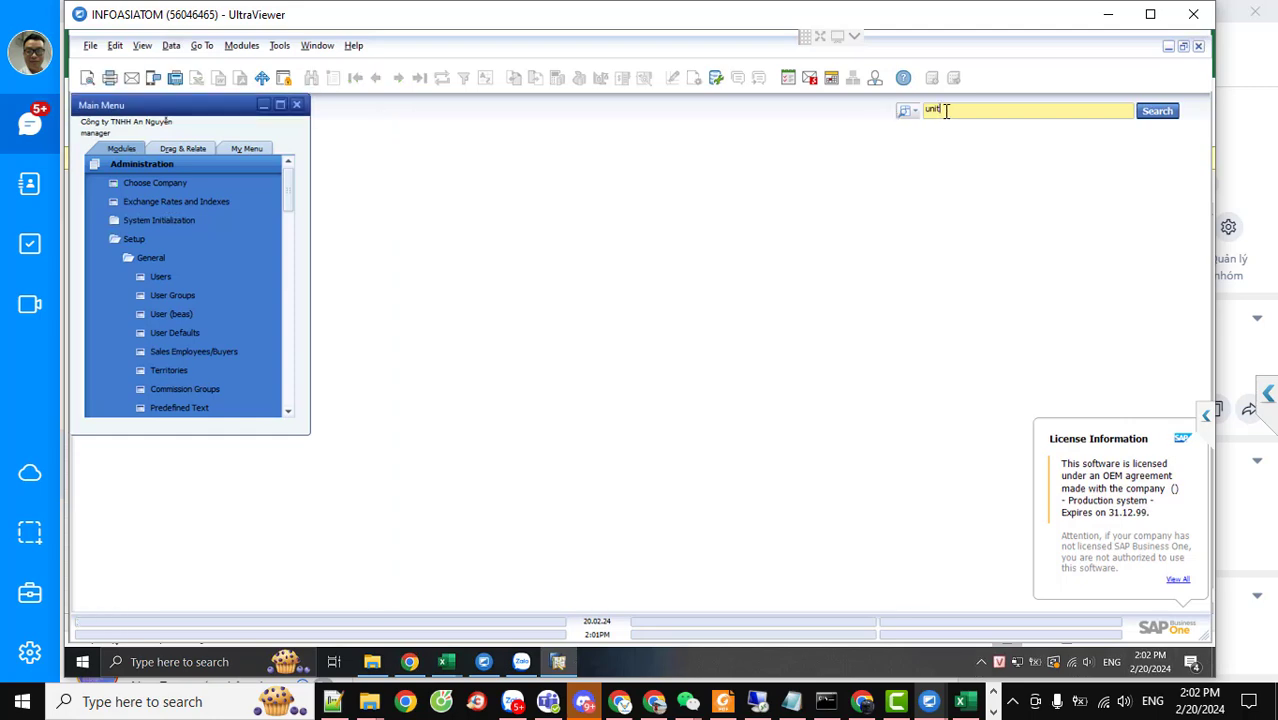
Search the menus for 'unit', dismiss the results, and trim the search text to 'u'
left_click(904, 116)
left_click(938, 140)
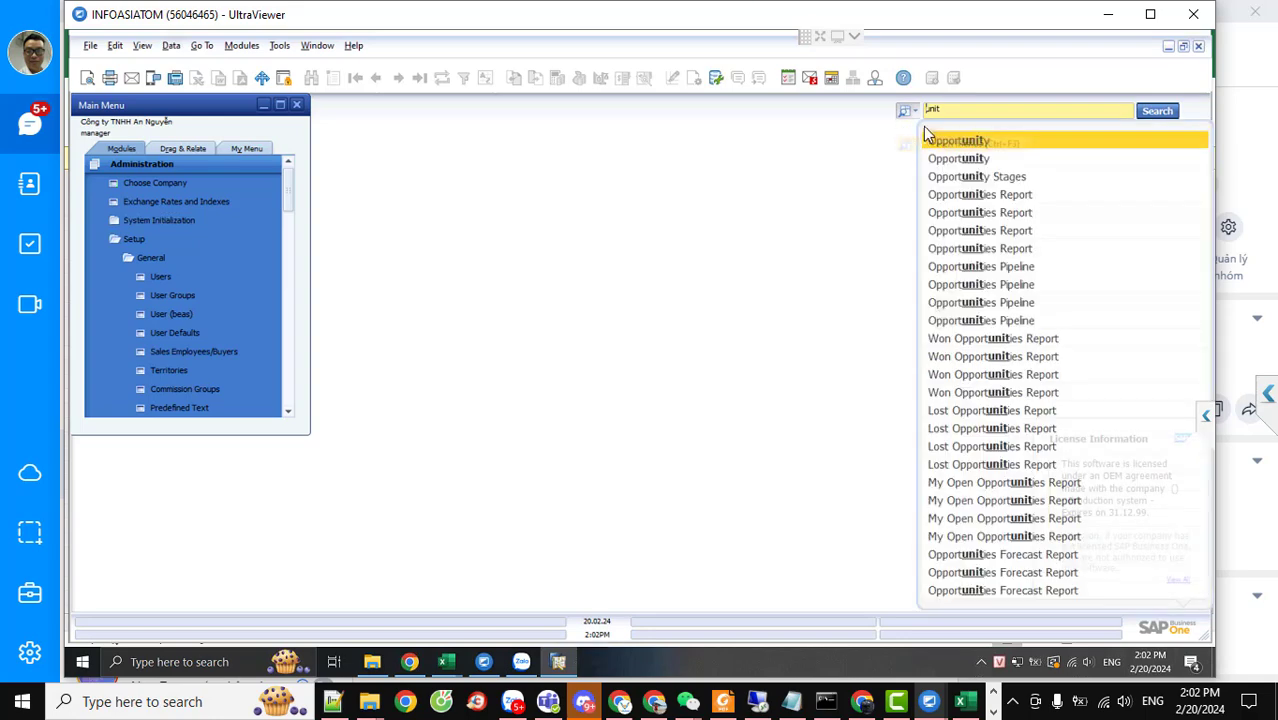
left_click(958, 112)
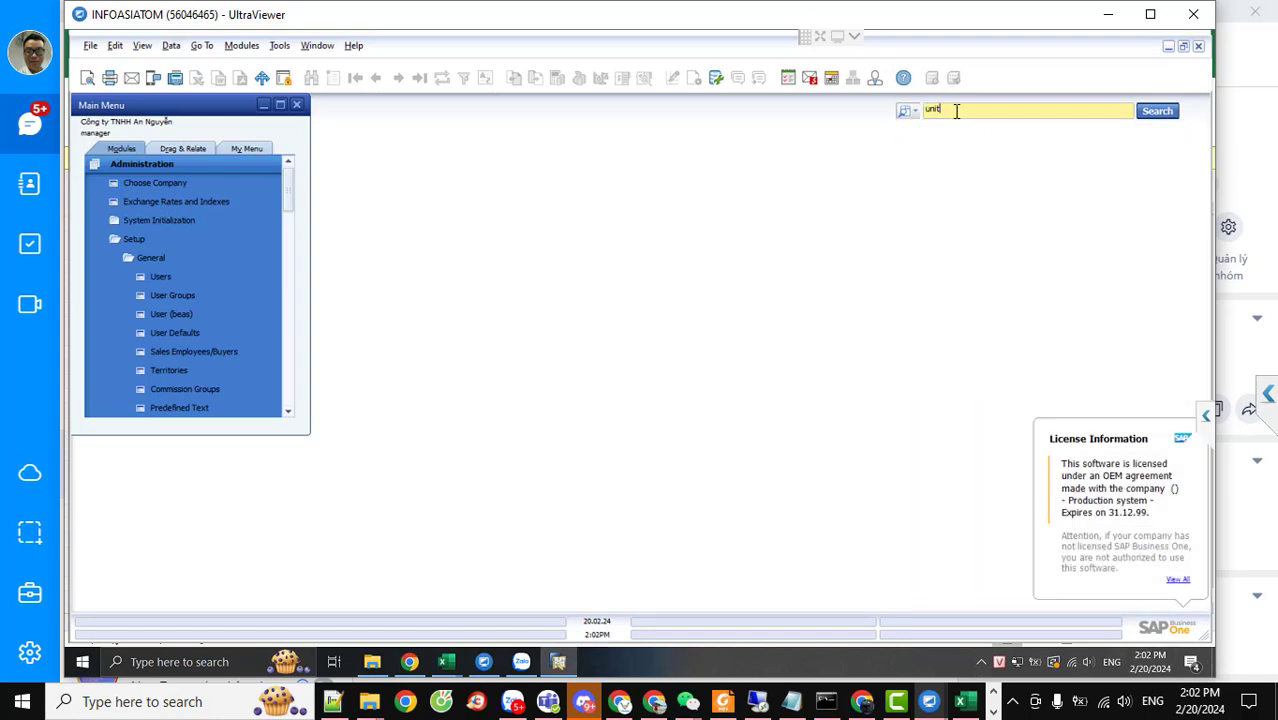
key("BackSpace")
key("BackSpace")
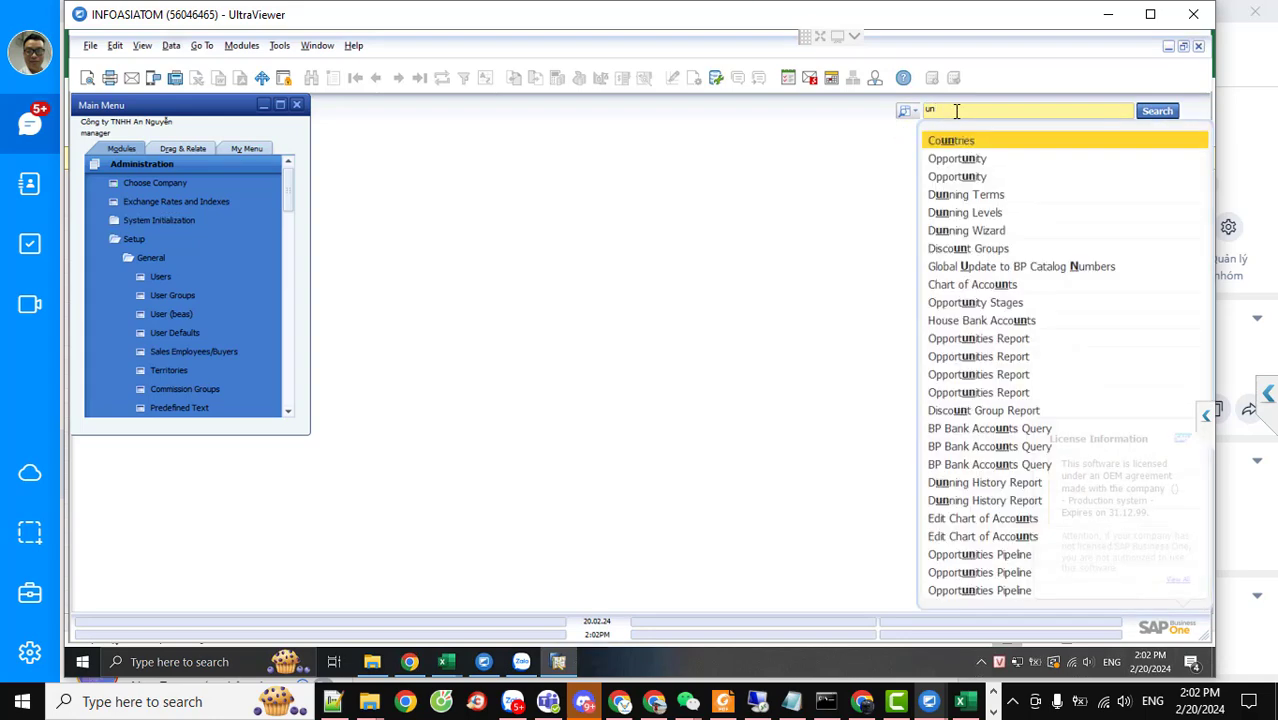
key("BackSpace")
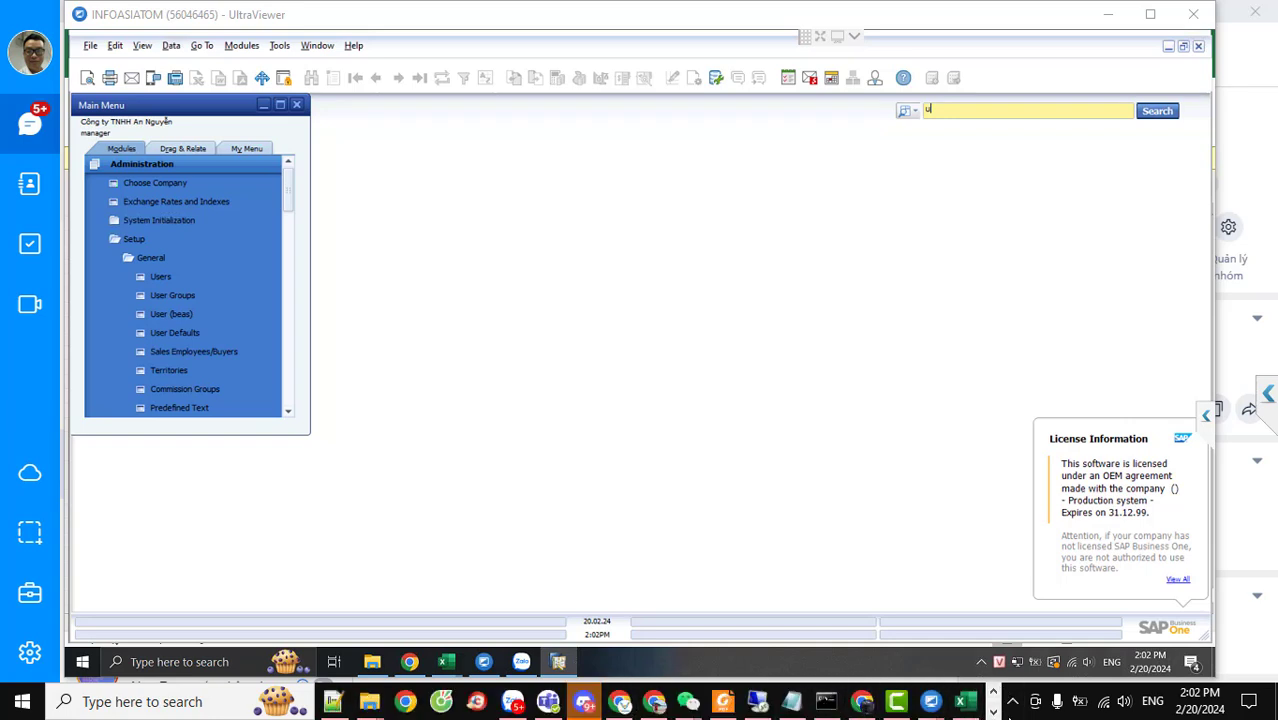
Minimise the UltraViewer remote session and show the Windows desktop
left_click(993, 712)
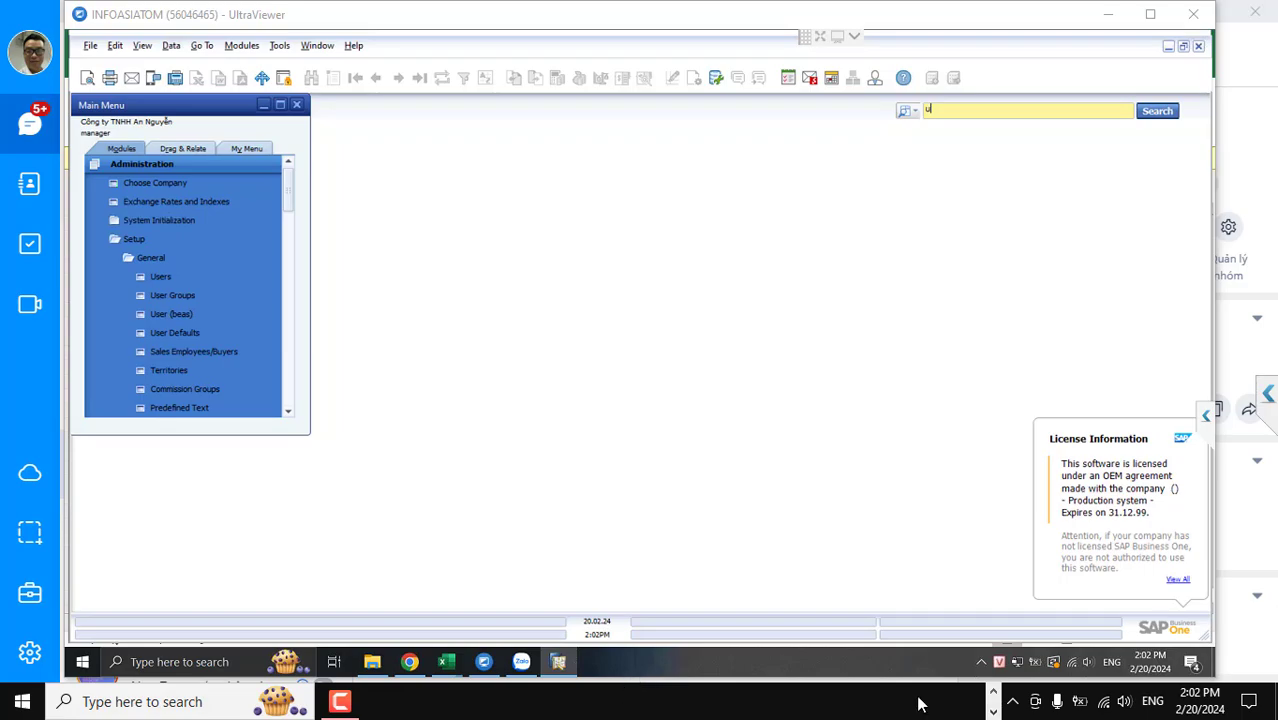
left_click(993, 691)
key("super+d")
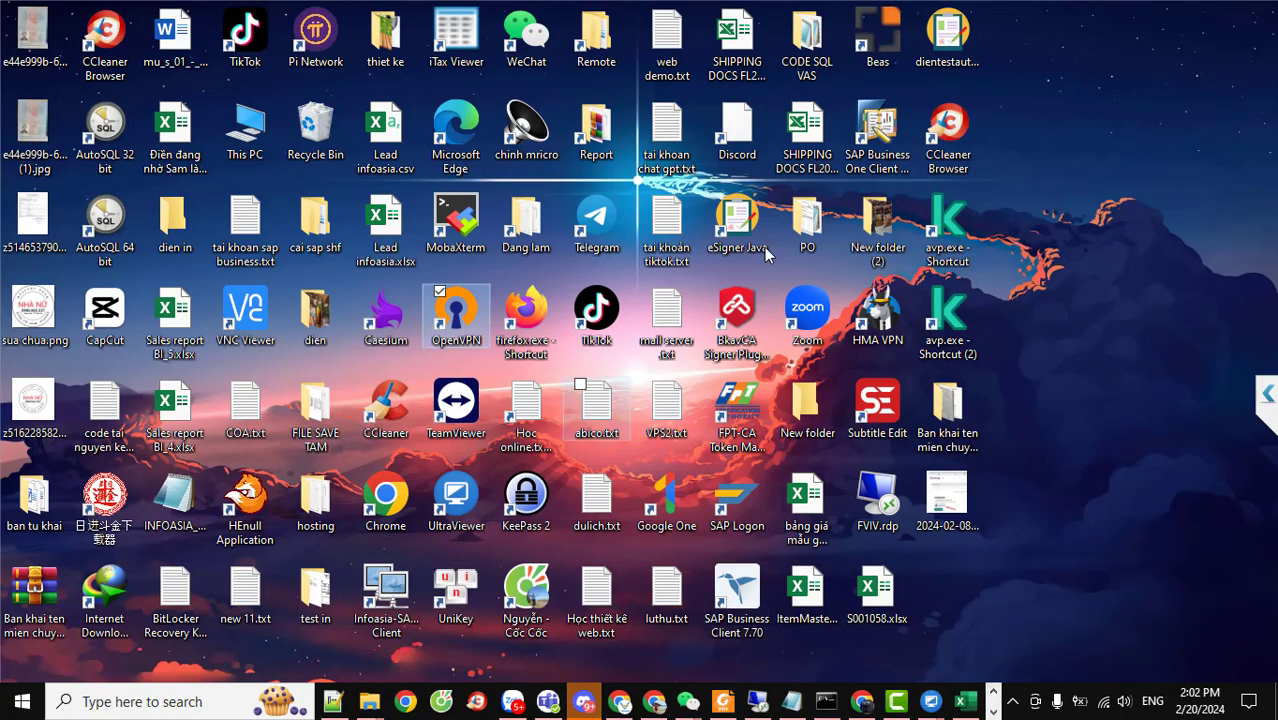
Launch the local SAP Business One Client from its desktop shortcut
left_click(858, 136)
double_click(860, 138)
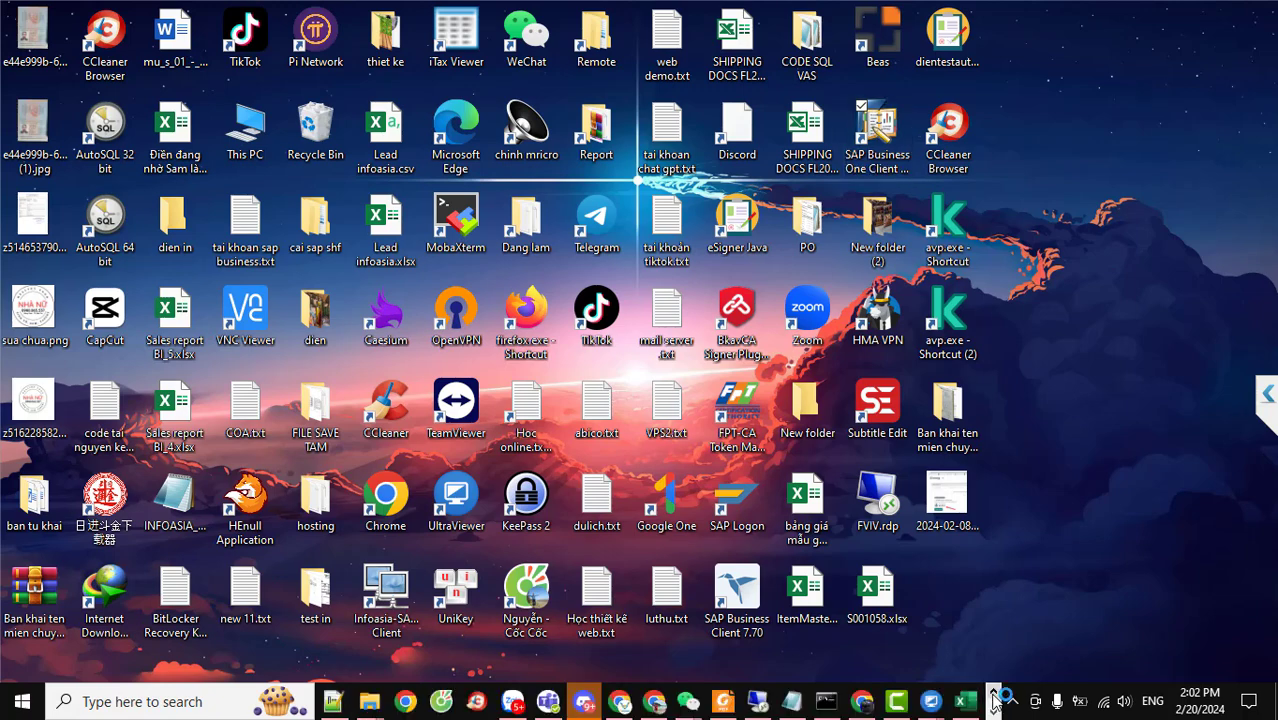
mouse_move(966, 707)
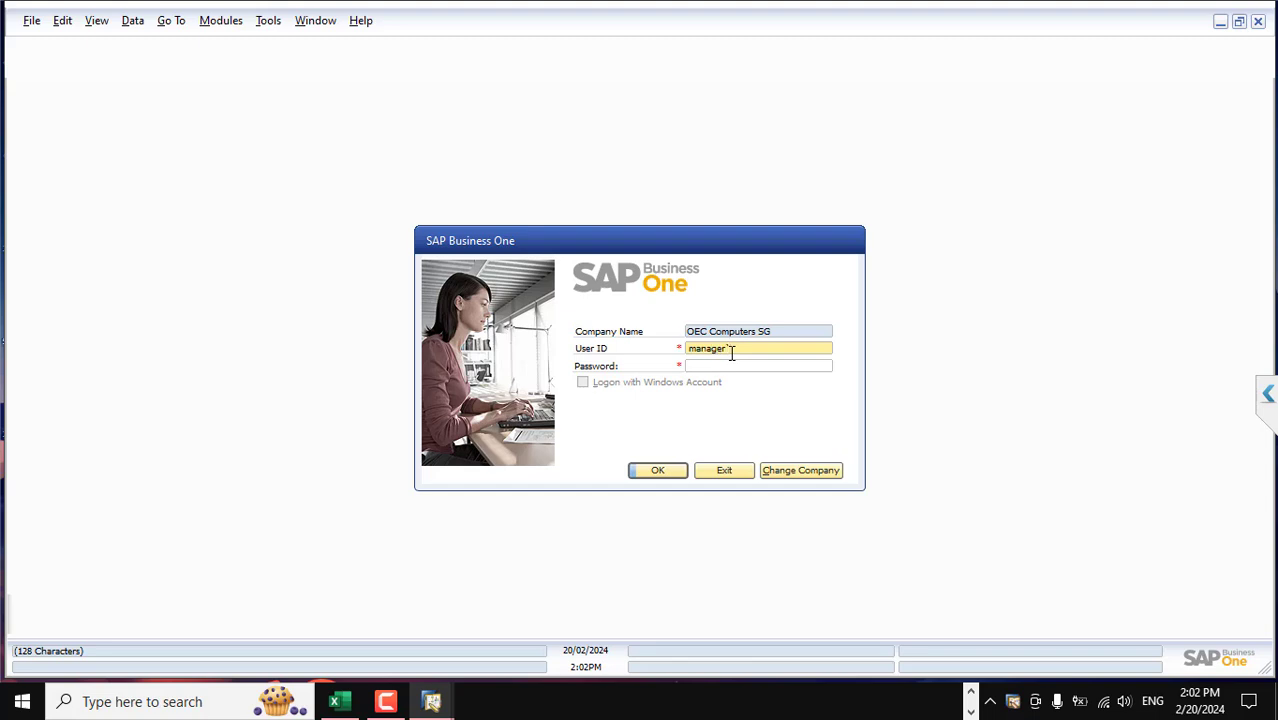
Log in with the account password and dismiss the system message, recurring postings and alerts windows
key("Tab")
type("mana")
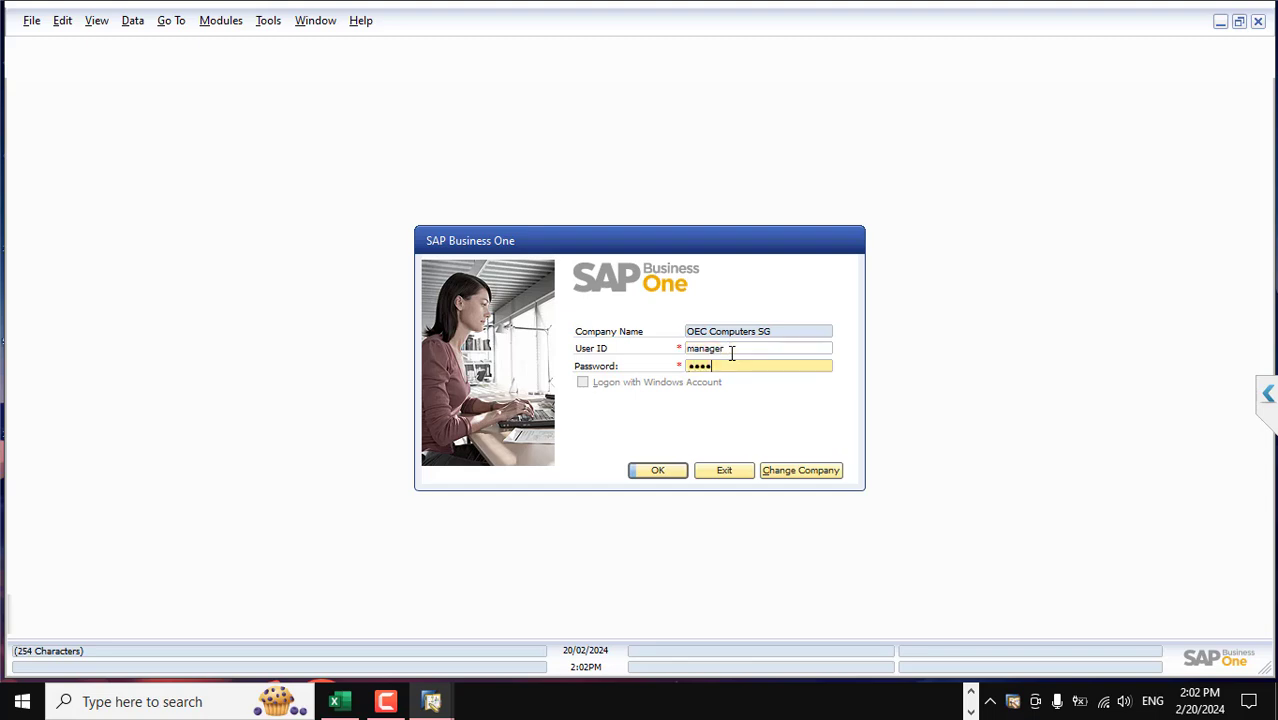
type("ger")
key("Return")
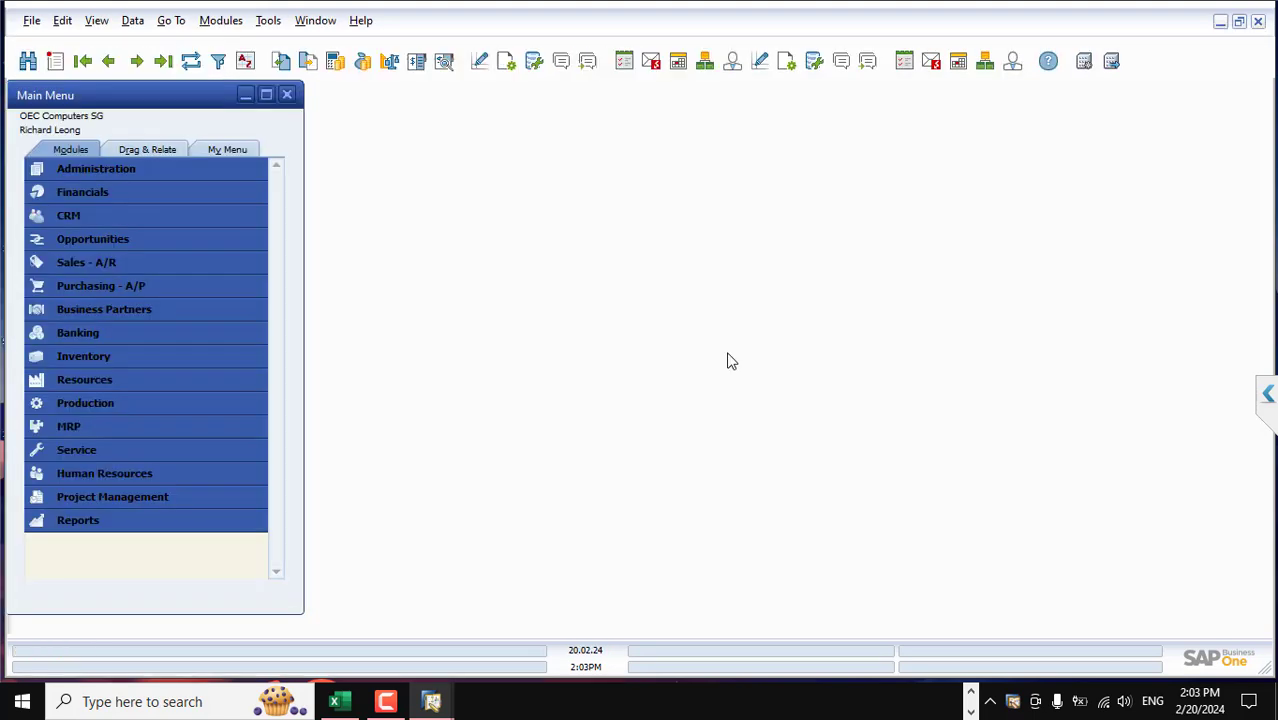
left_click(455, 372)
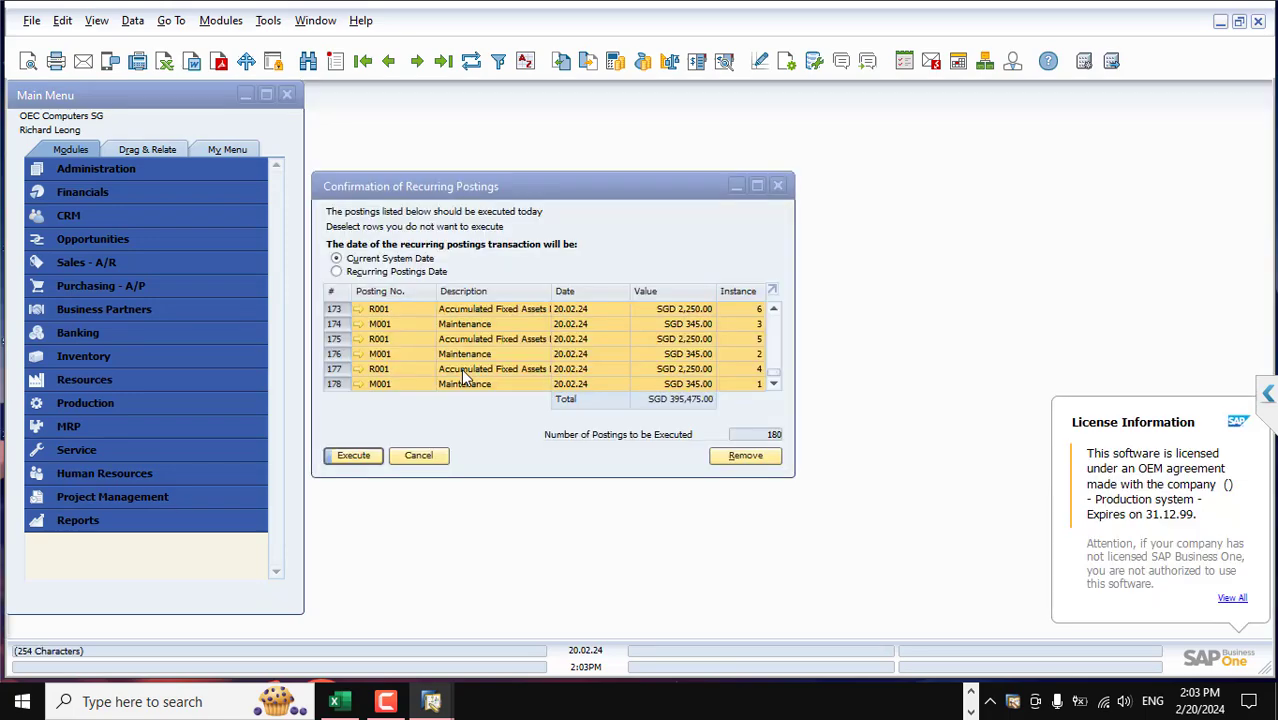
left_click(778, 186)
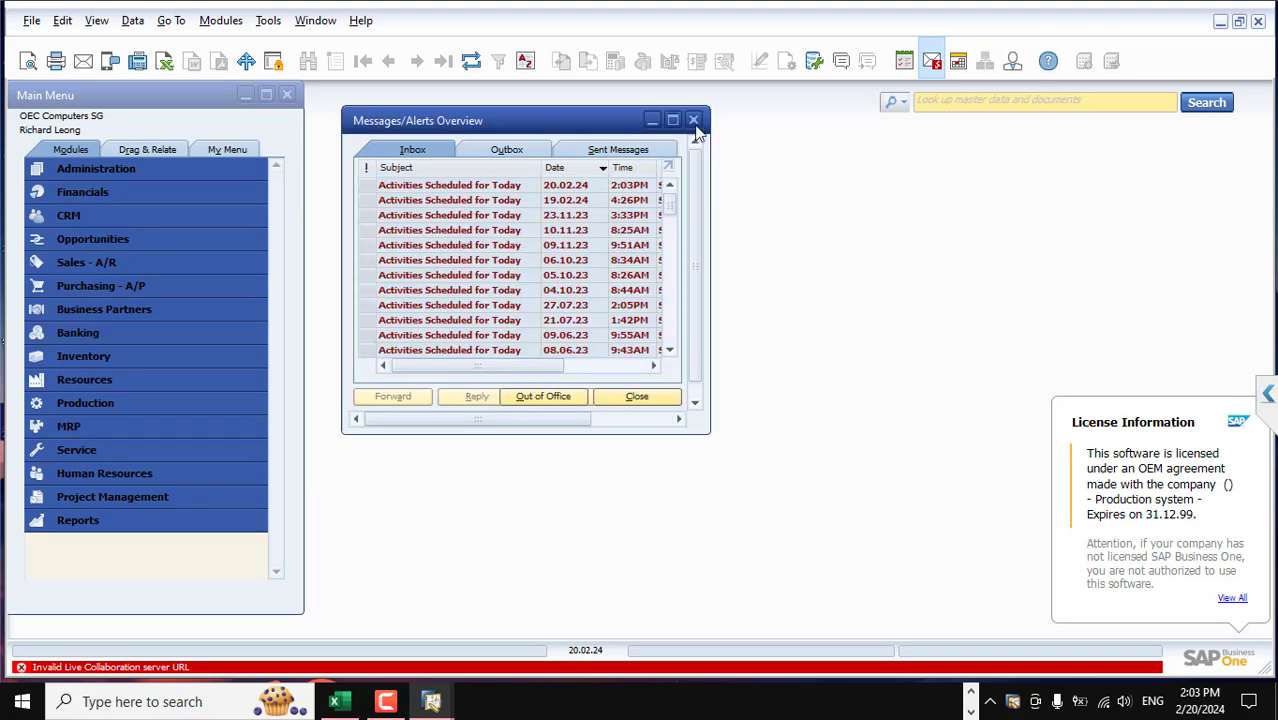
left_click(693, 120)
Search the menus for 'u' from the search box
left_click(921, 102)
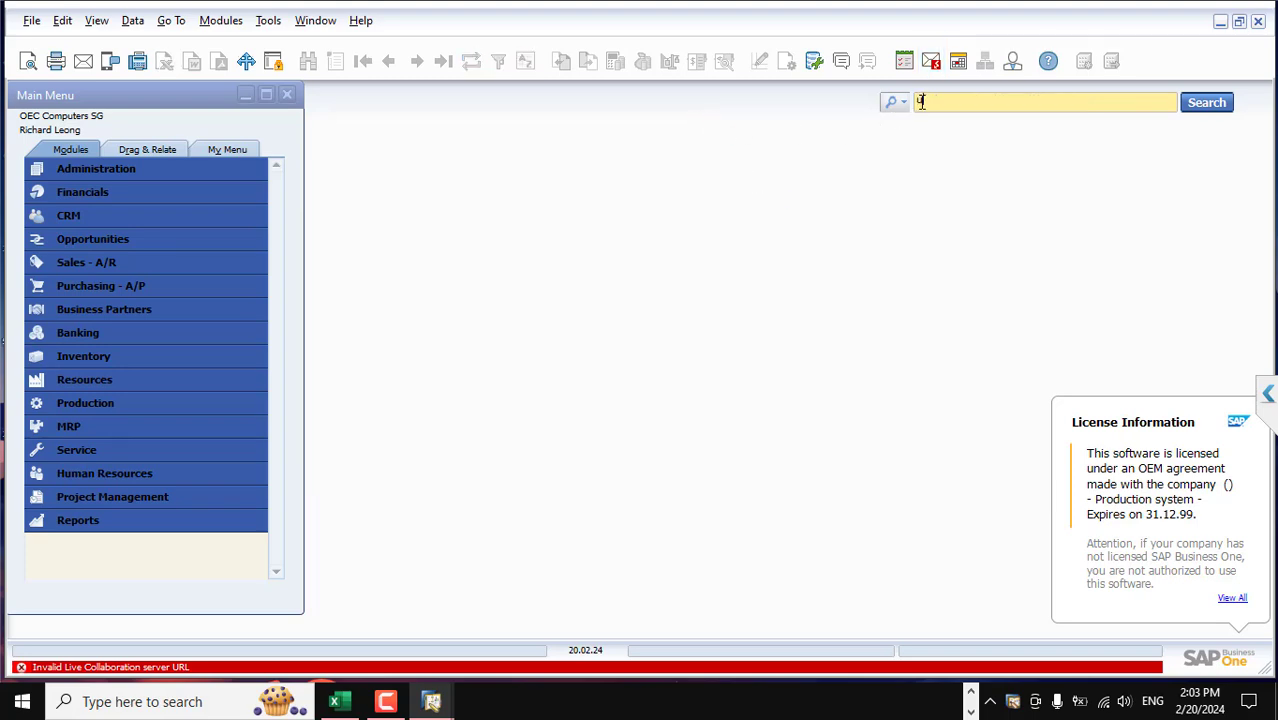
type("u")
left_click(893, 103)
left_click(907, 143)
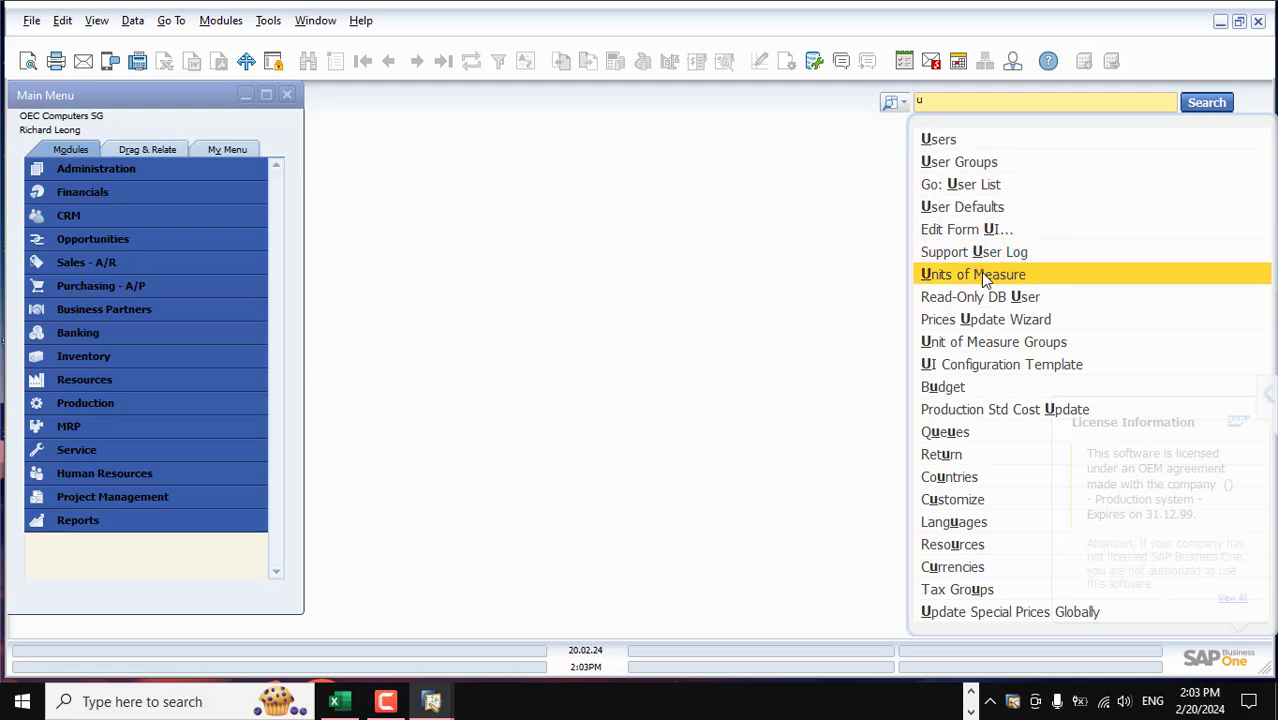
Review Units of Measure, then expand Administration > Setup > Inventory in the local main menu
left_click(980, 272)
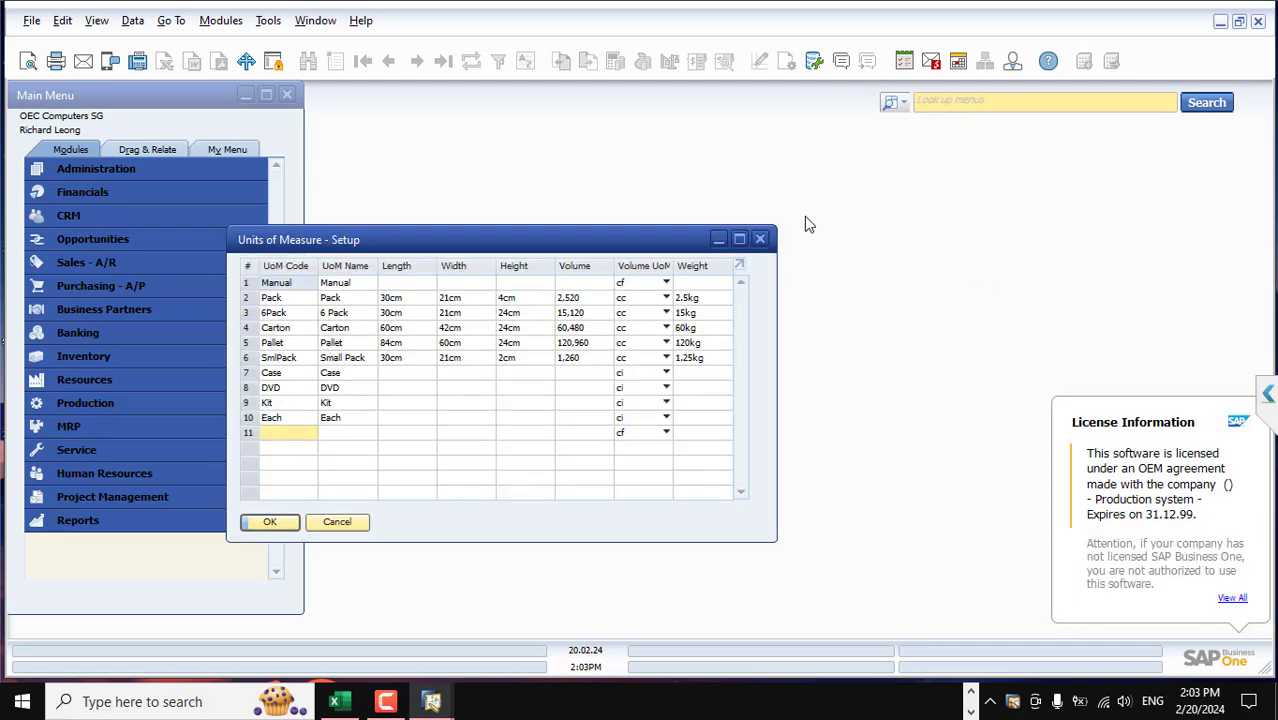
left_click(759, 240)
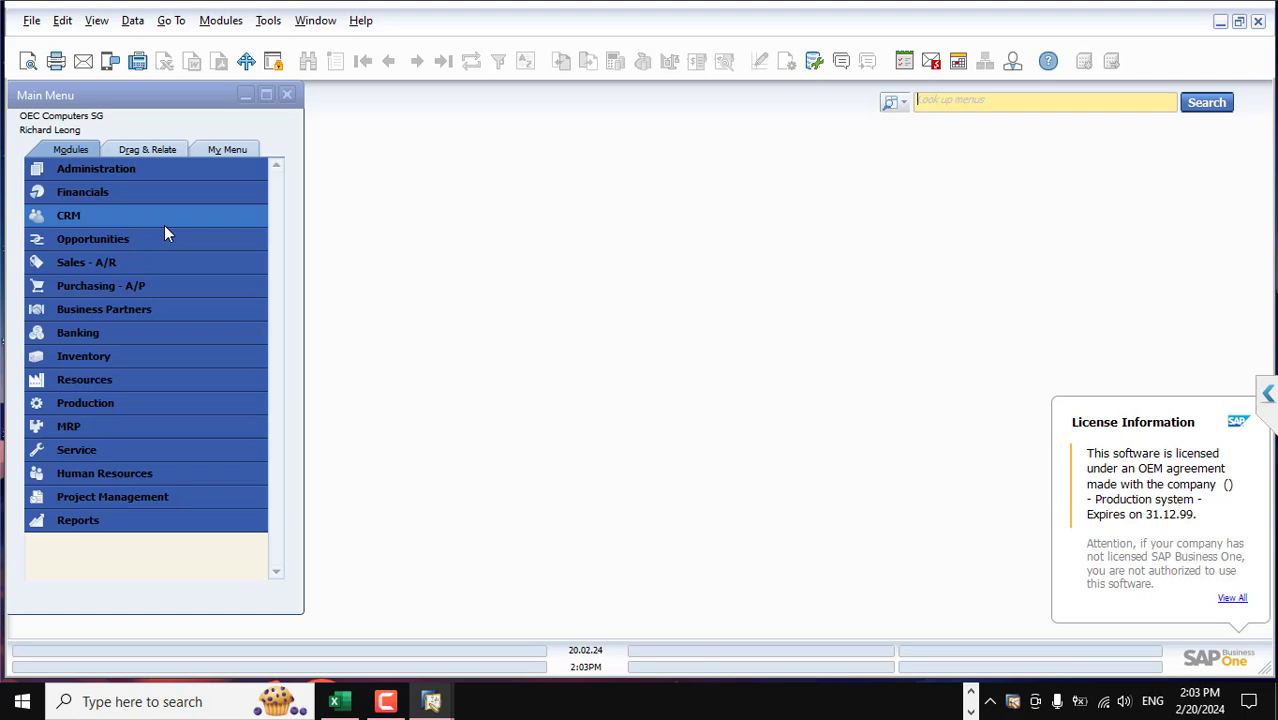
left_click(138, 167)
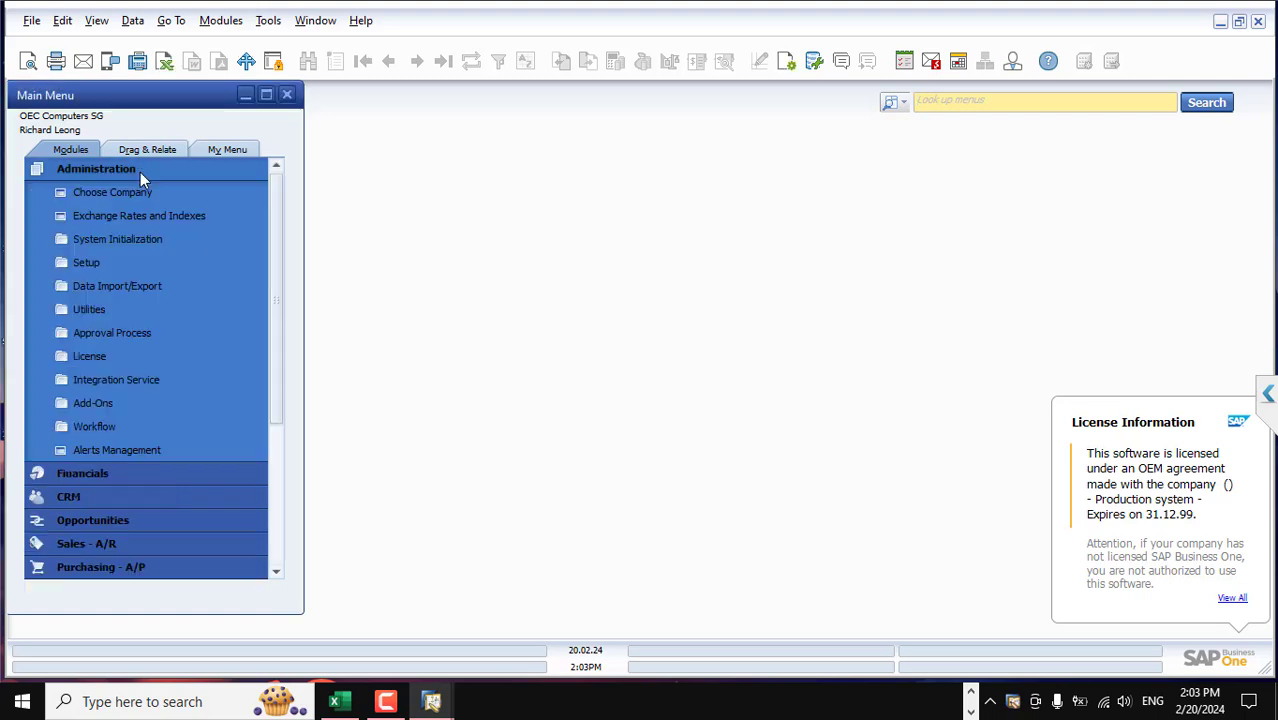
left_click(140, 312)
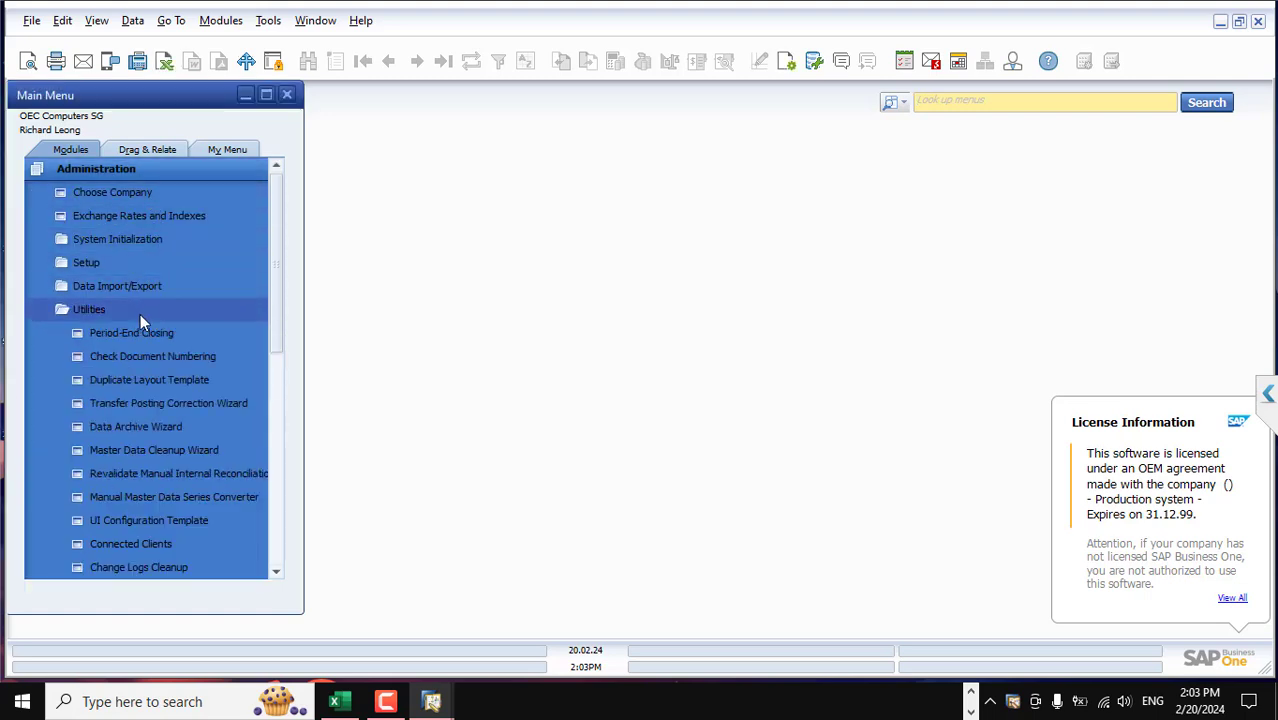
left_click(111, 262)
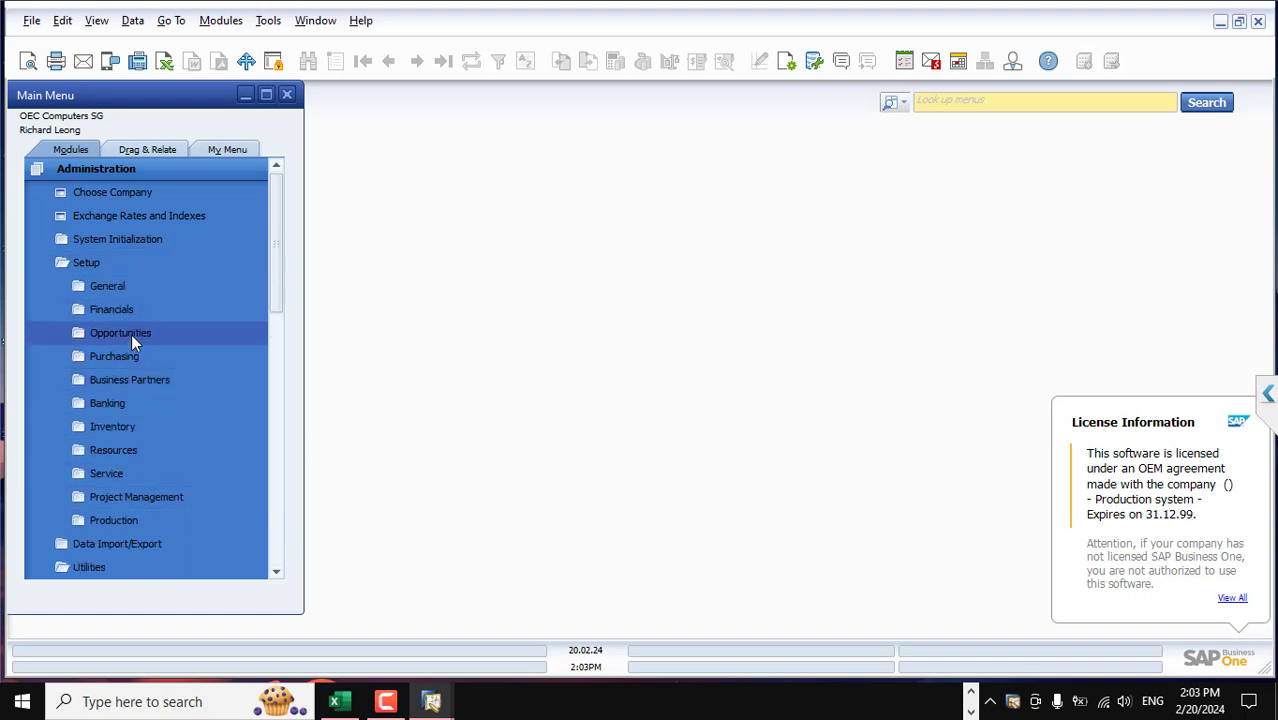
left_click(117, 287)
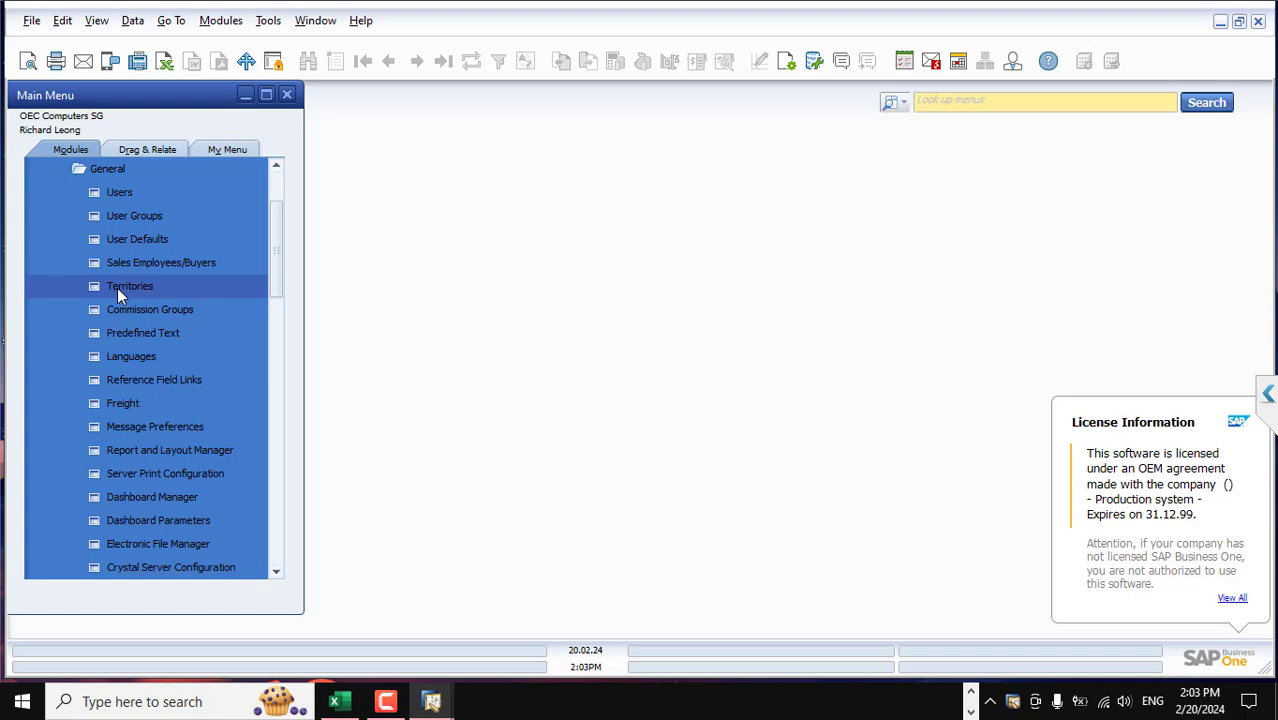
scroll(133, 386, "down", 4)
scroll(133, 386, "up", 5)
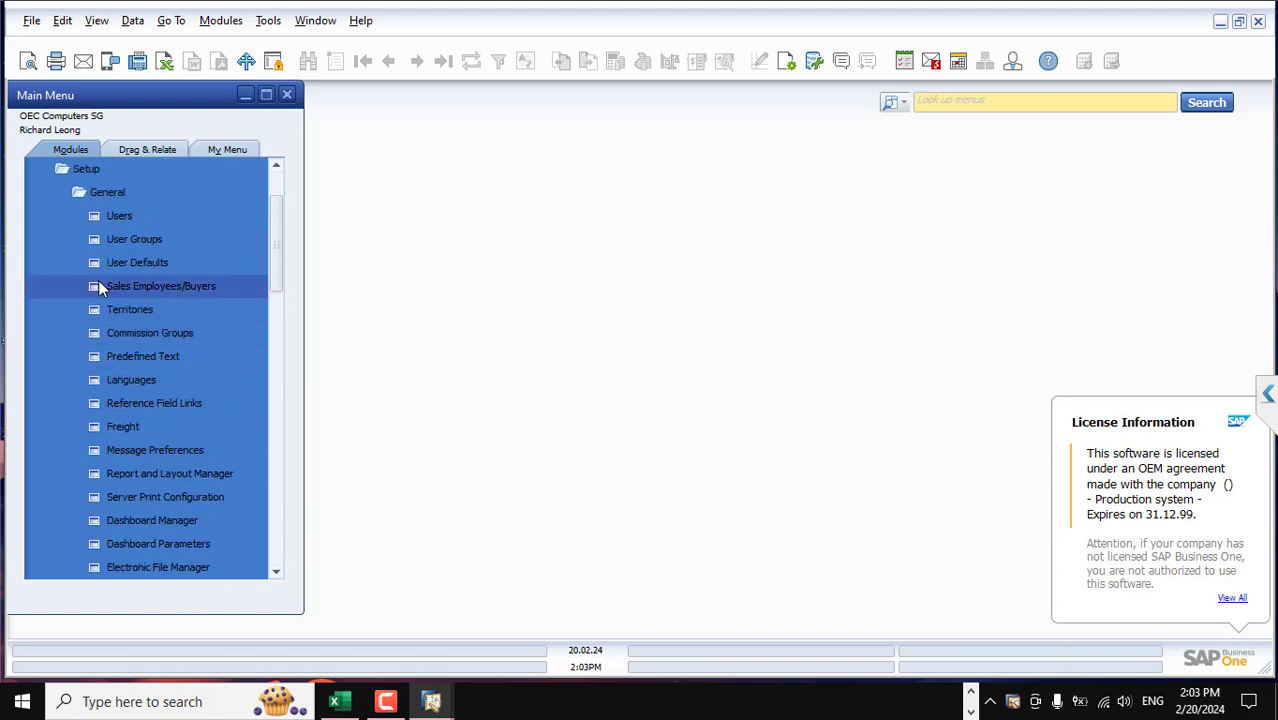
left_click(97, 192)
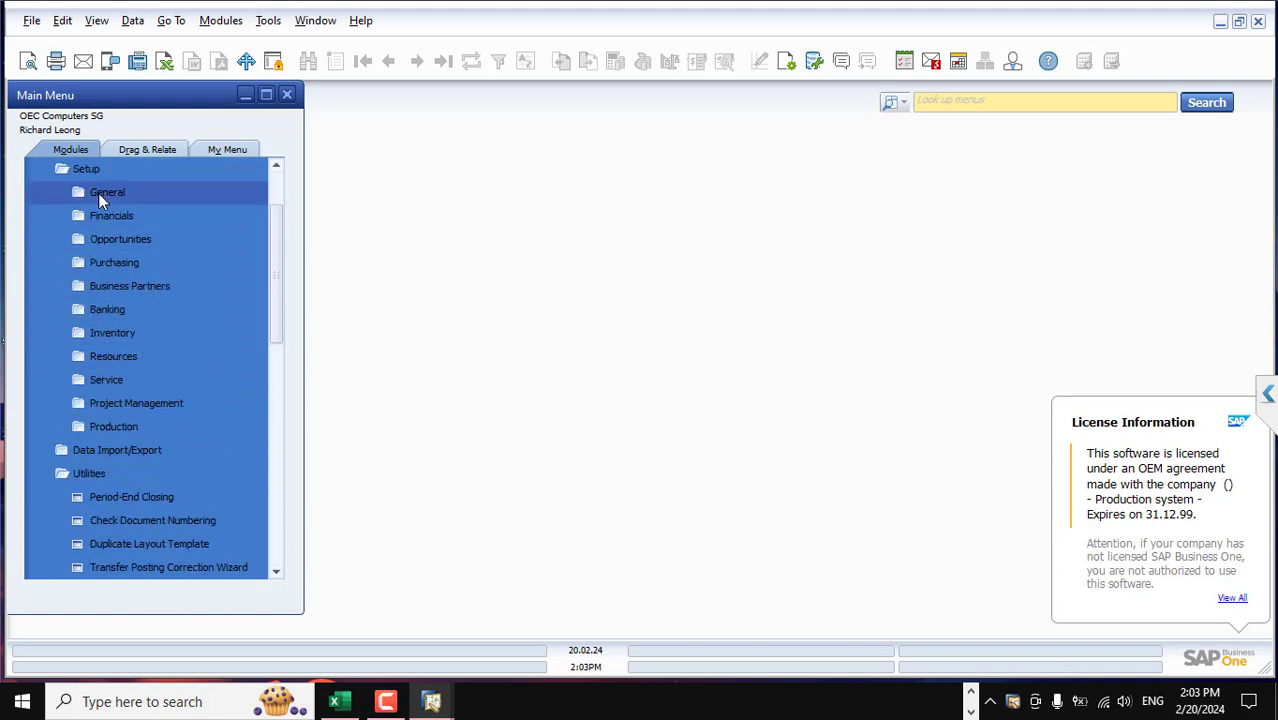
left_click(126, 333)
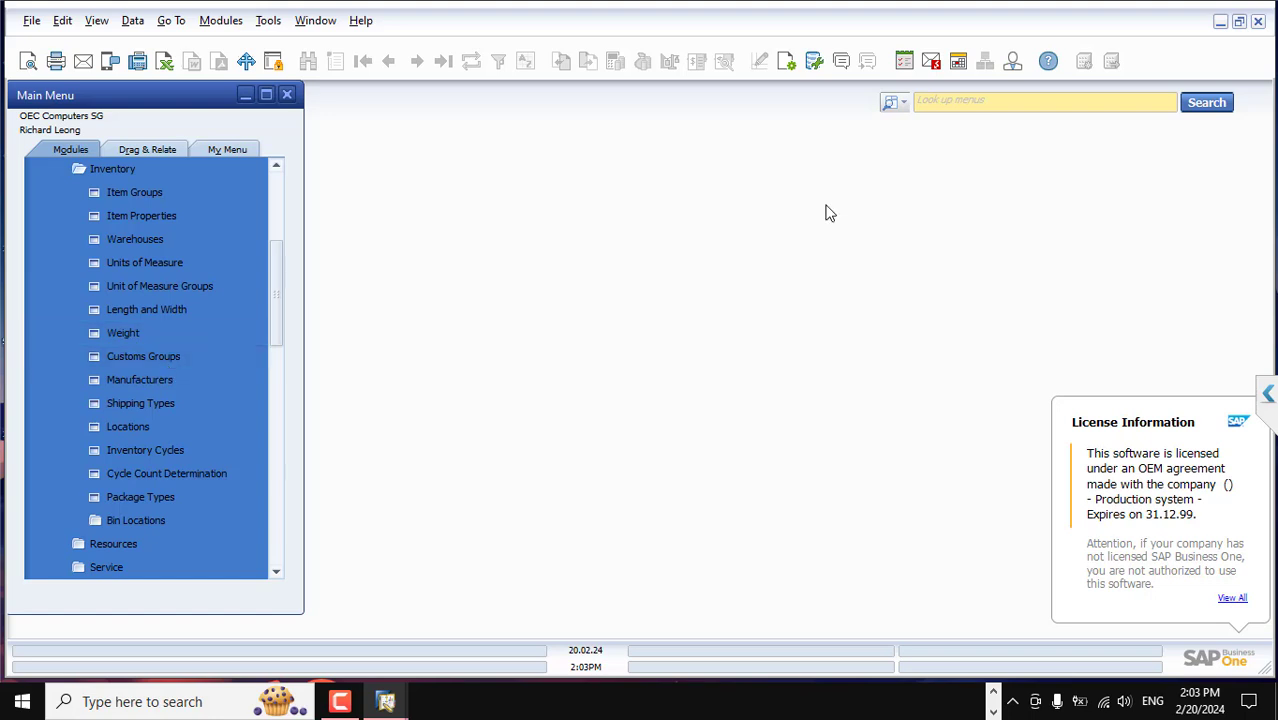
Bring the UltraViewer remote session's SAP Business One window back to the front
left_click(958, 101)
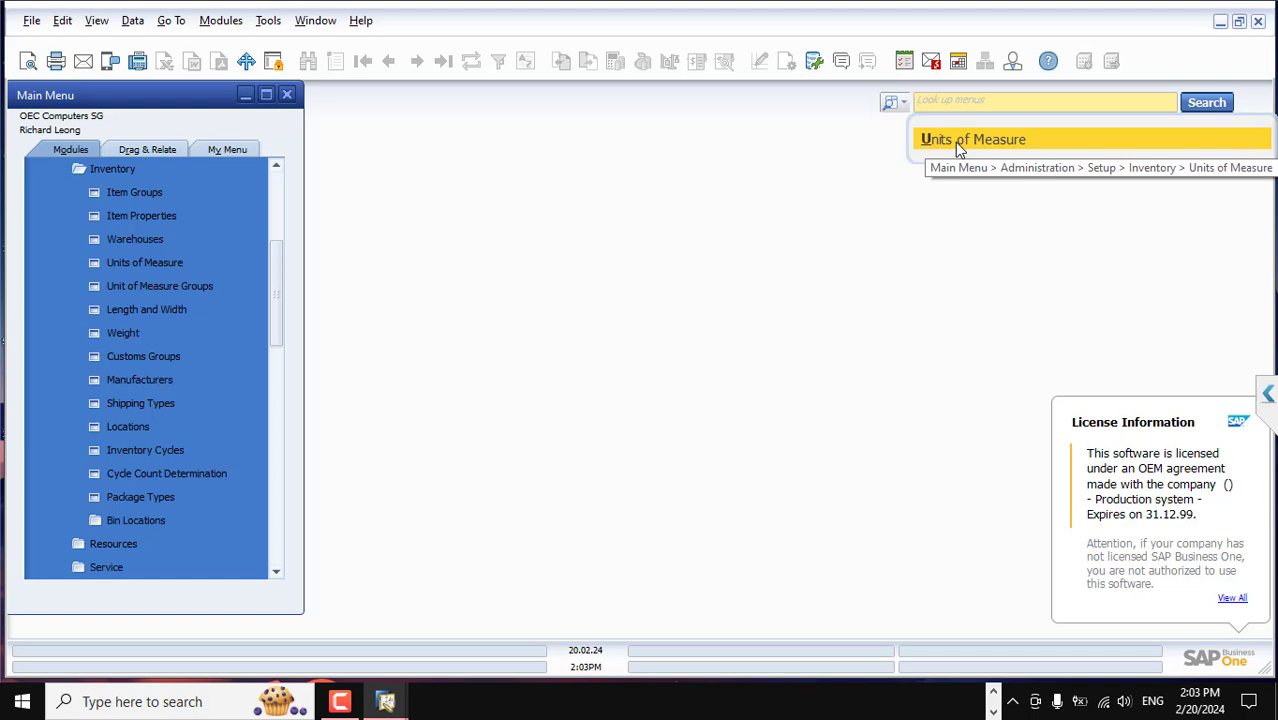
left_click(995, 697)
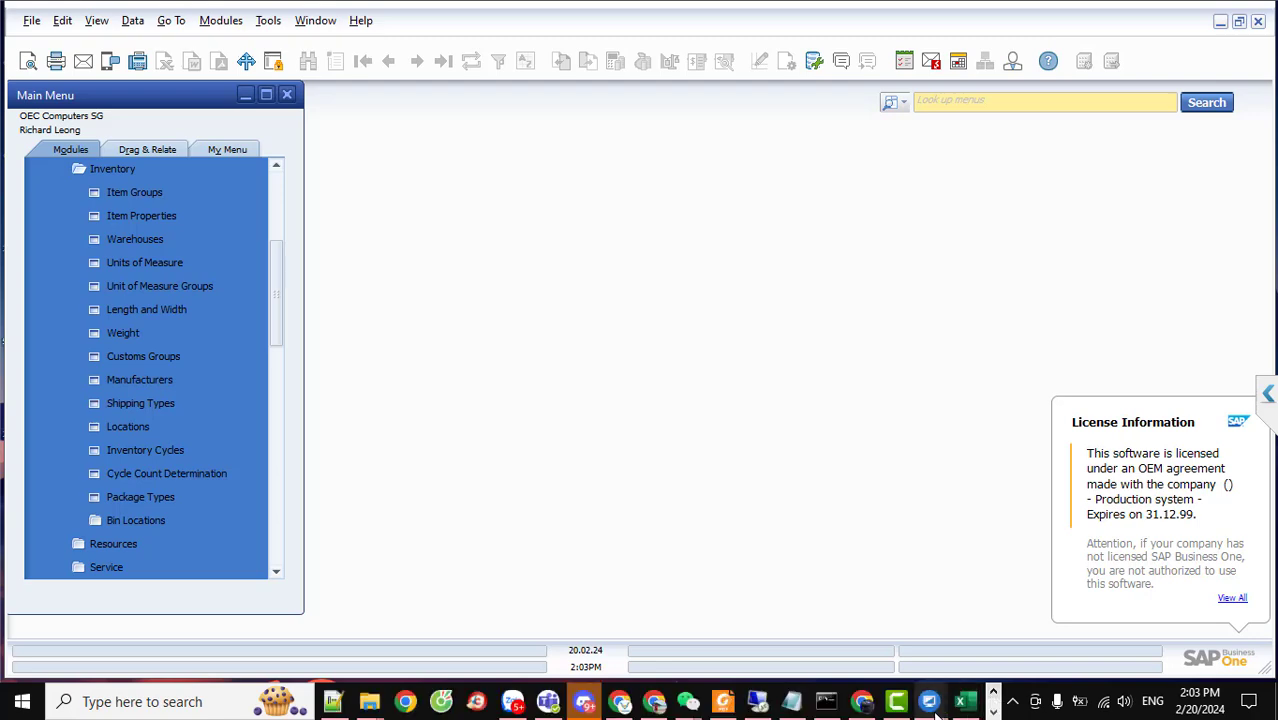
mouse_move(929, 701)
left_click(1012, 610)
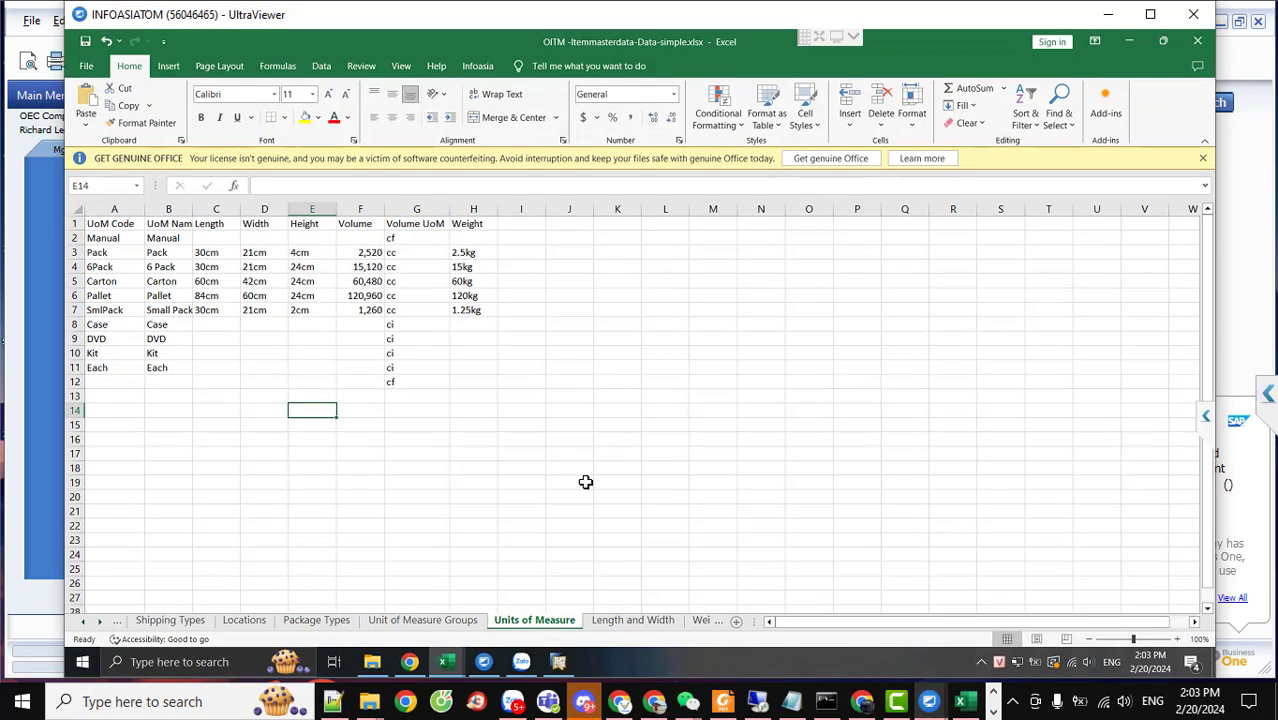
left_click(558, 666)
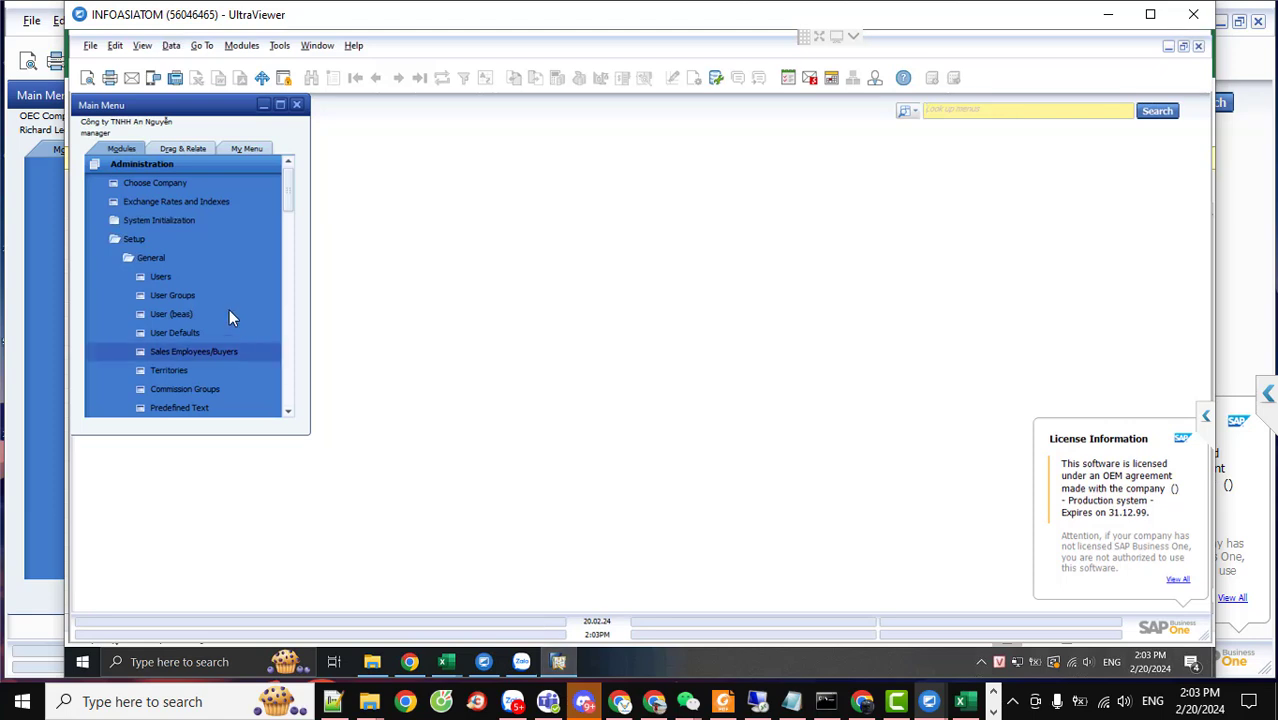
Expand Setup > Inventory in the remote main menu, which lacks a Units of Measure entry
left_click(136, 240)
left_click(138, 237)
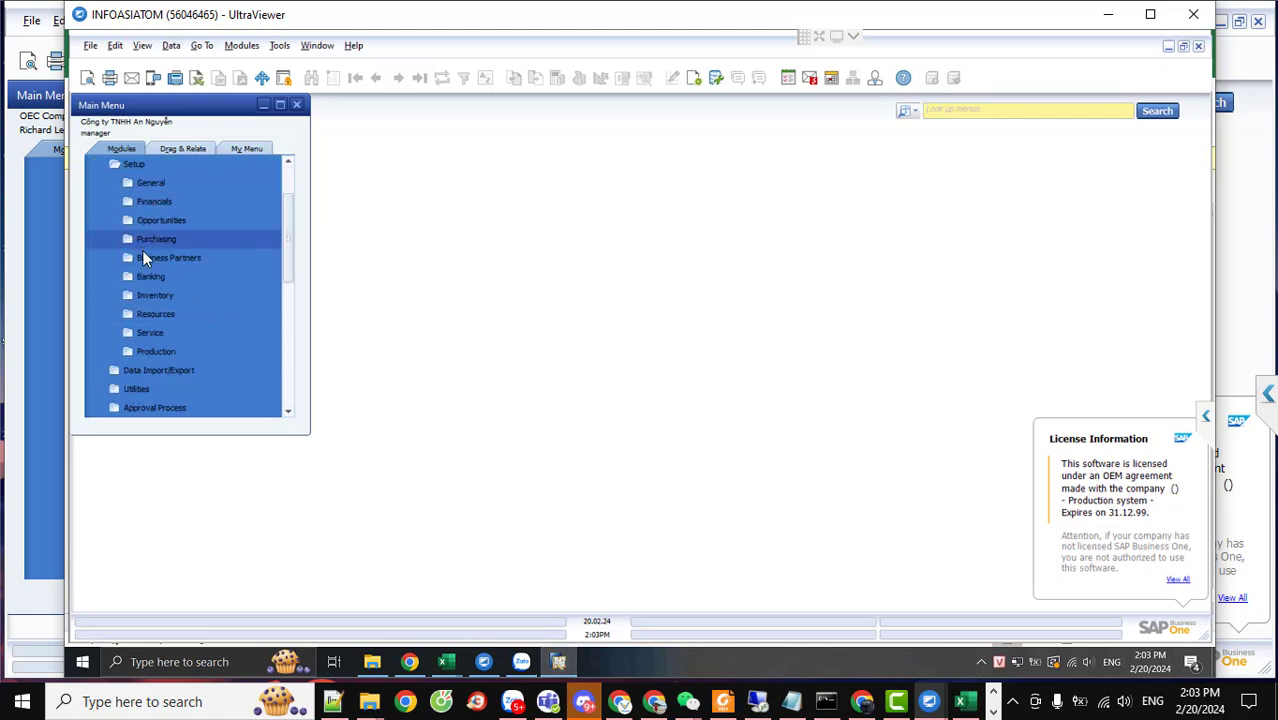
left_click(153, 295)
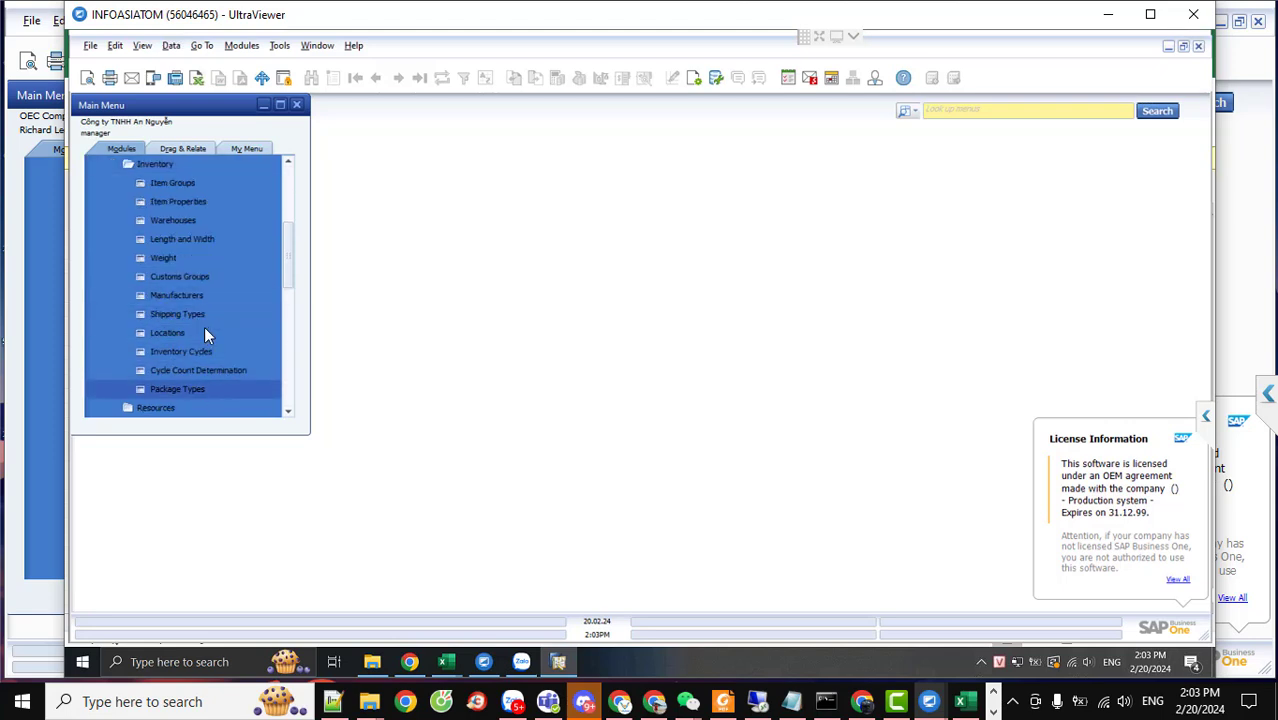
Navigate Modules > Administration > System Initialization
left_click(241, 45)
mouse_move(262, 74)
mouse_move(520, 99)
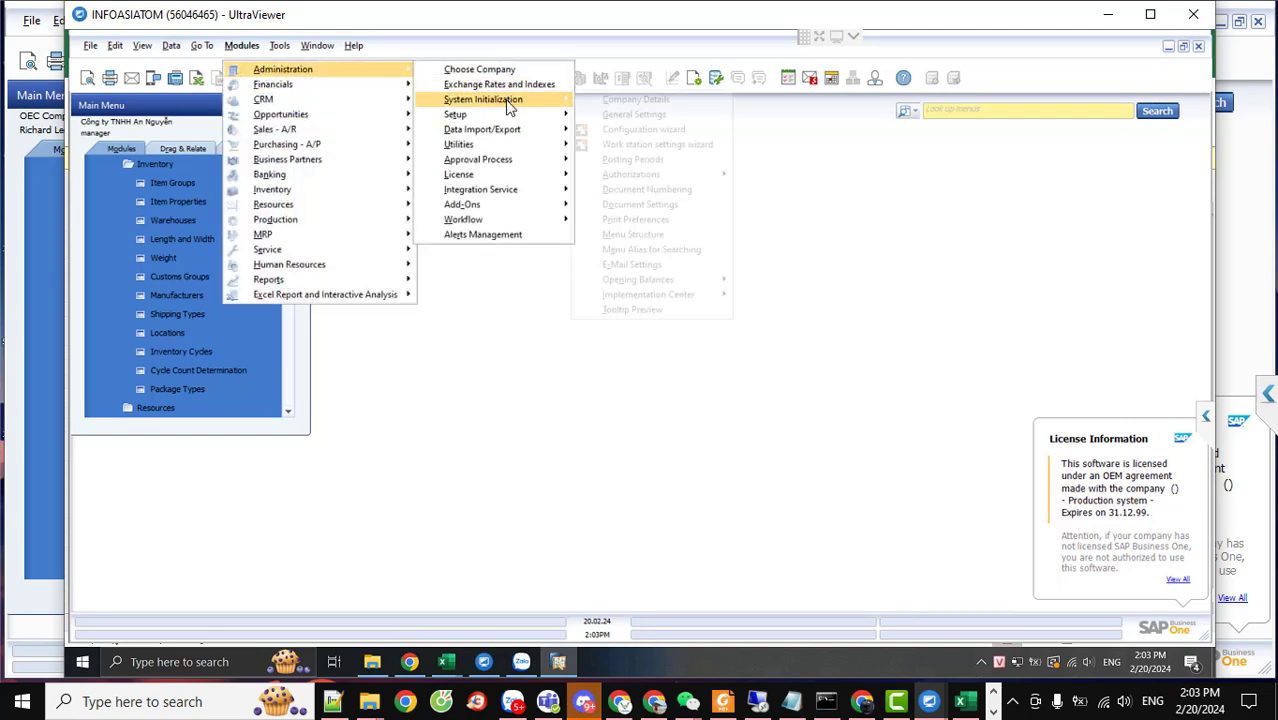
In General Settings' Hide Functions list, uncheck Units of Measure and apply with Update
left_click(617, 116)
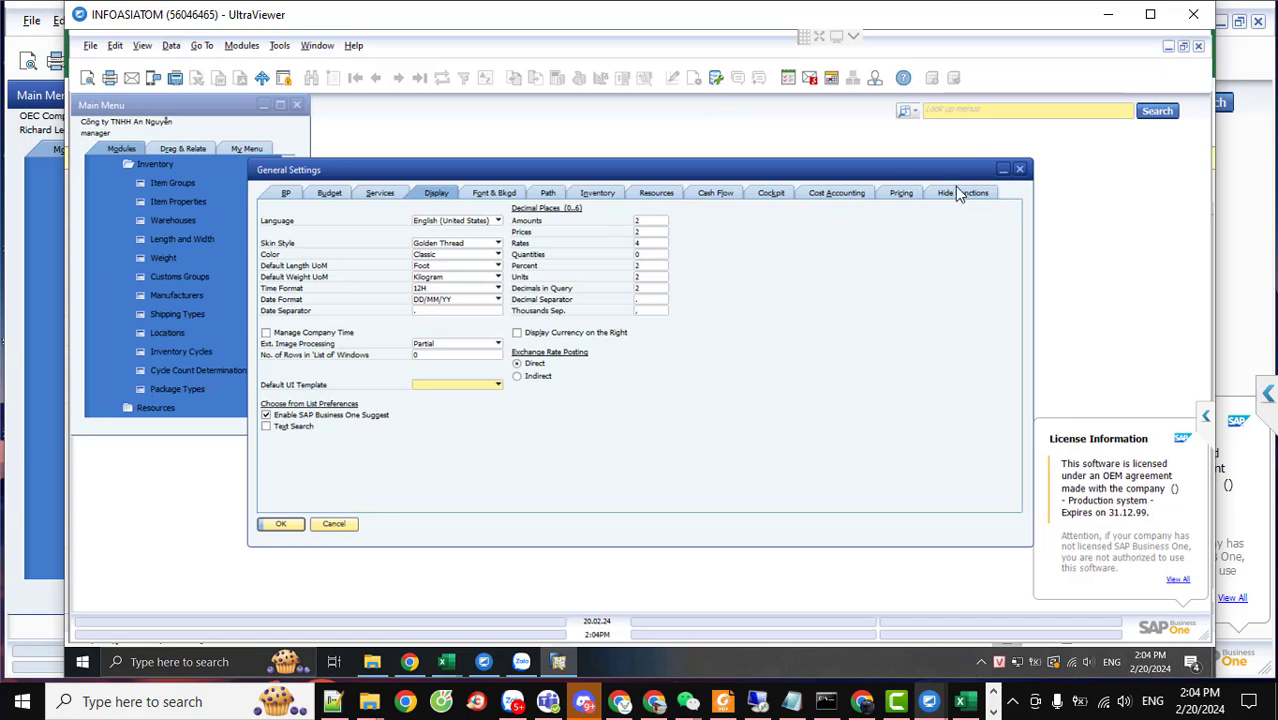
left_click(958, 192)
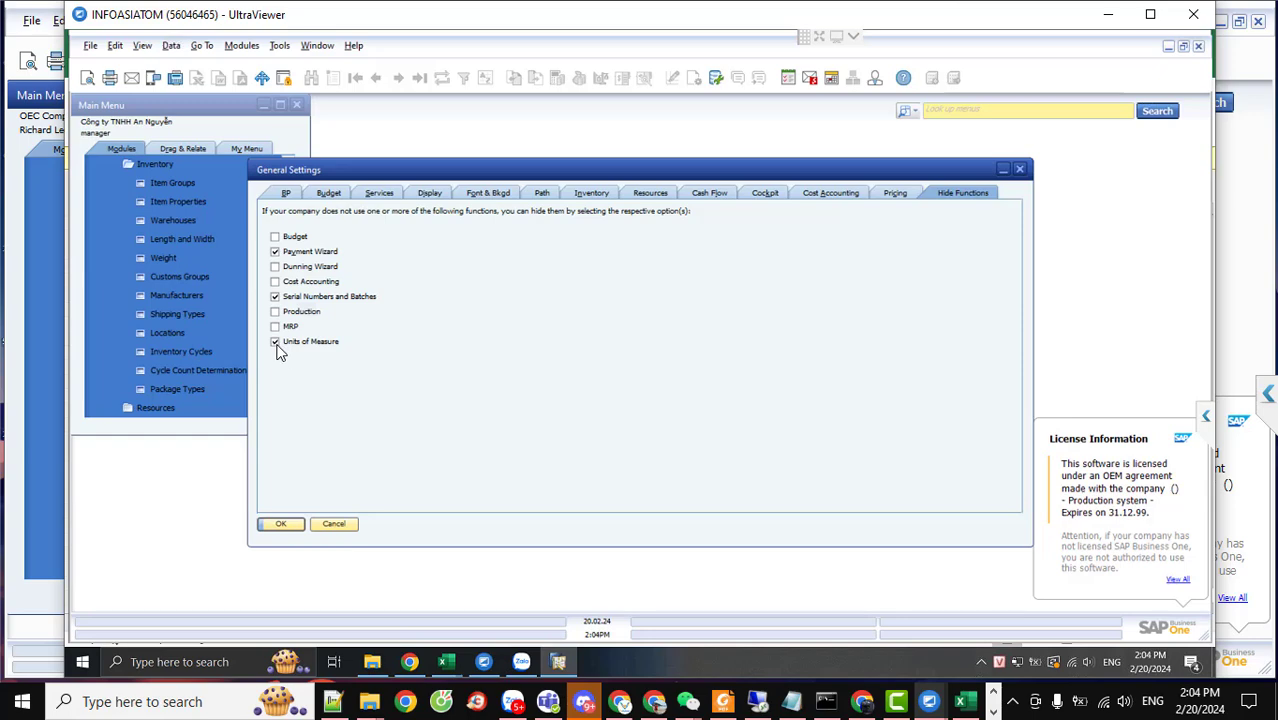
left_click(276, 342)
left_click(283, 523)
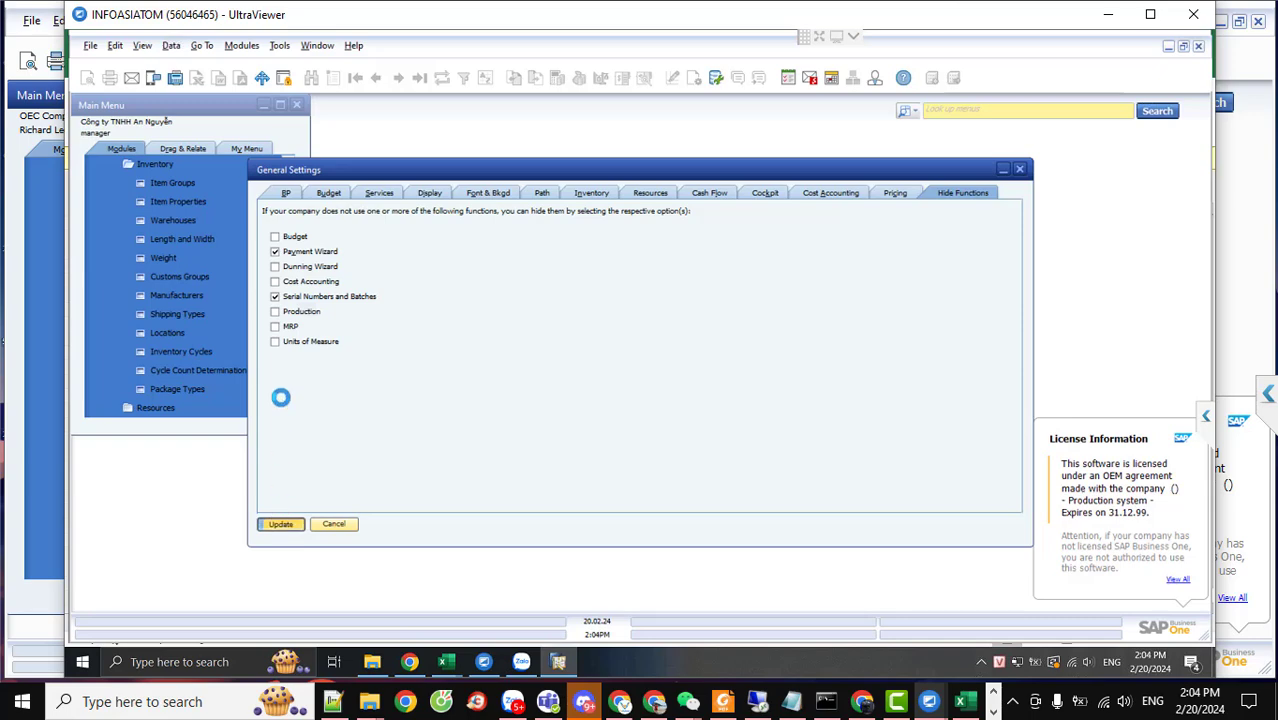
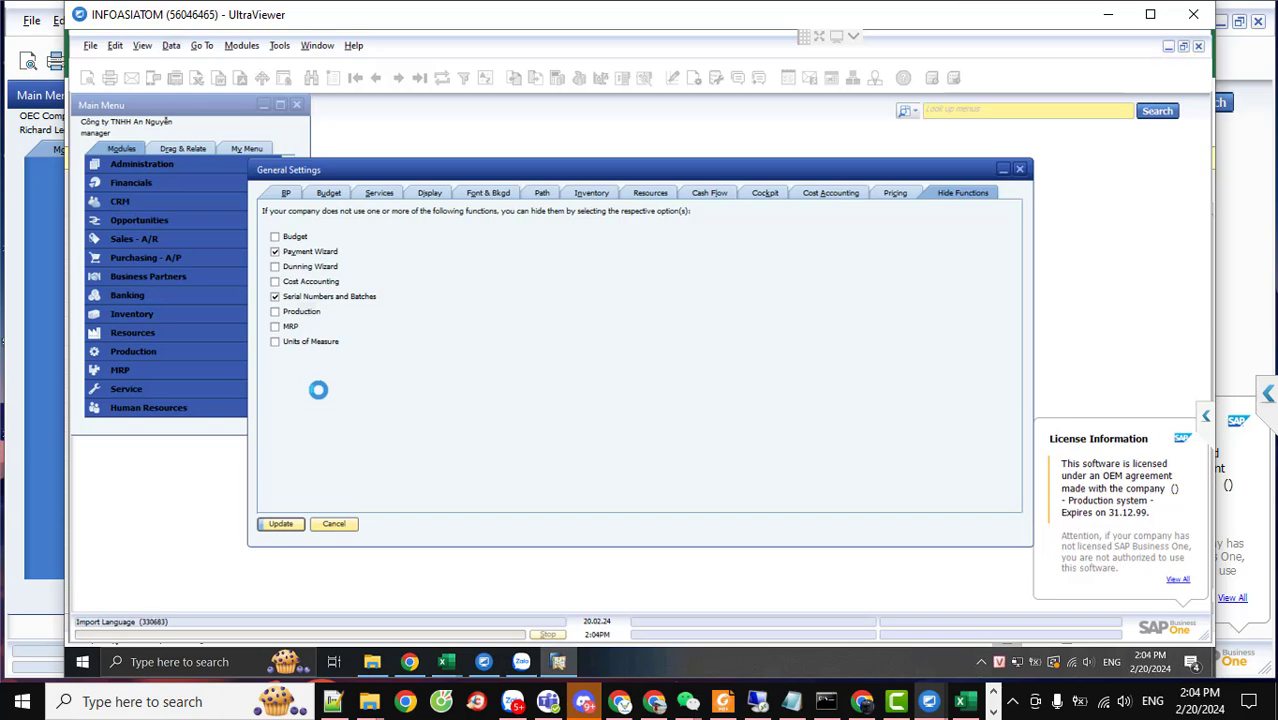
Hide Serial Numbers and Batches, then open Administration > Setup > Inventory > Units of Measure
left_click(275, 297)
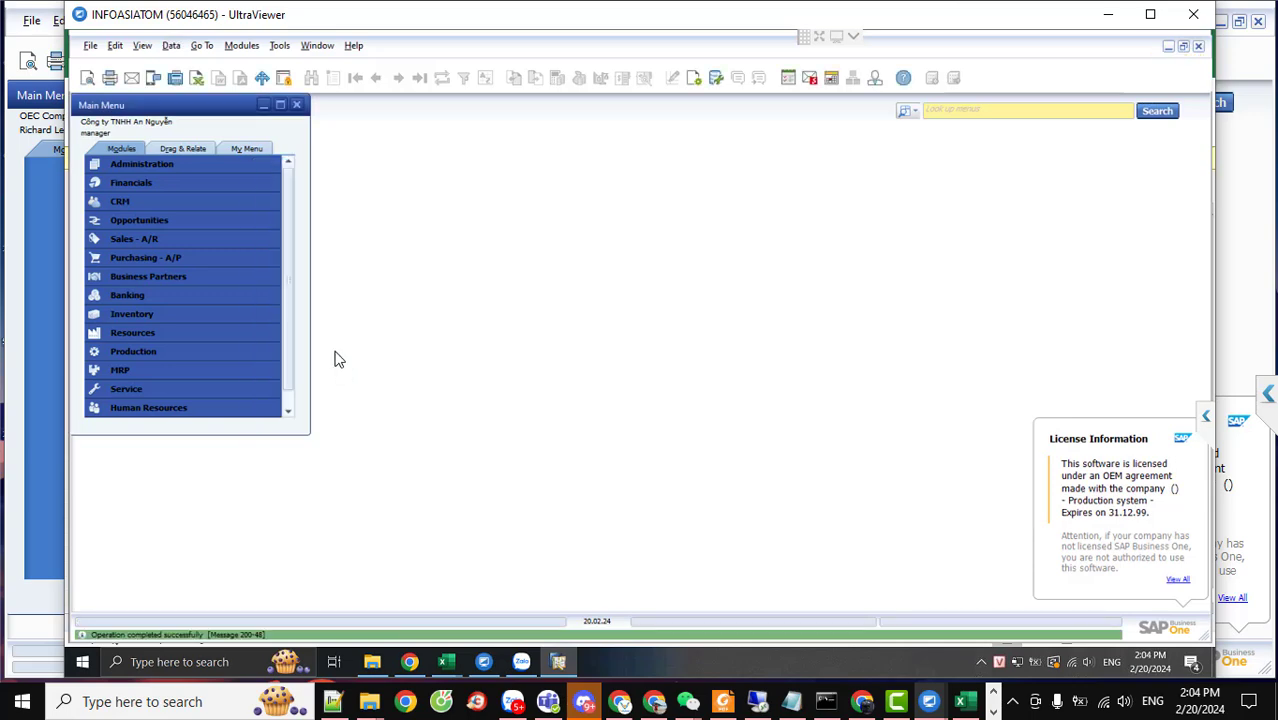
left_click(136, 163)
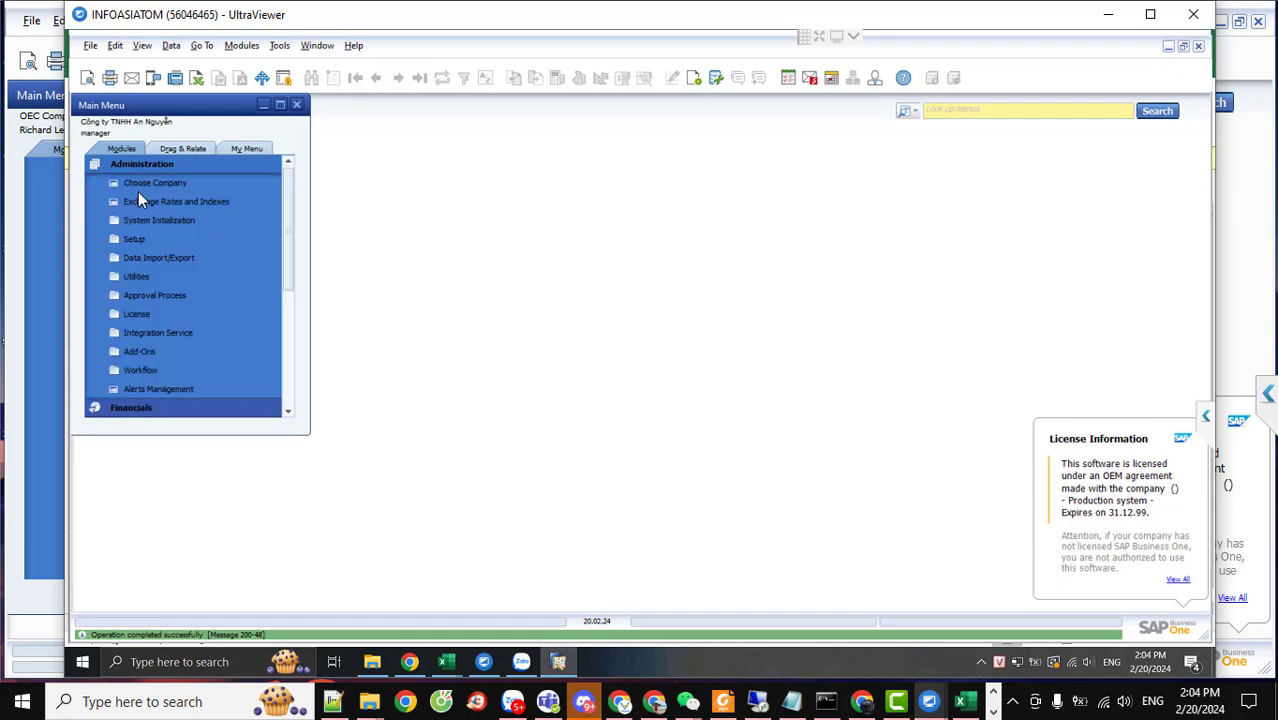
left_click(149, 239)
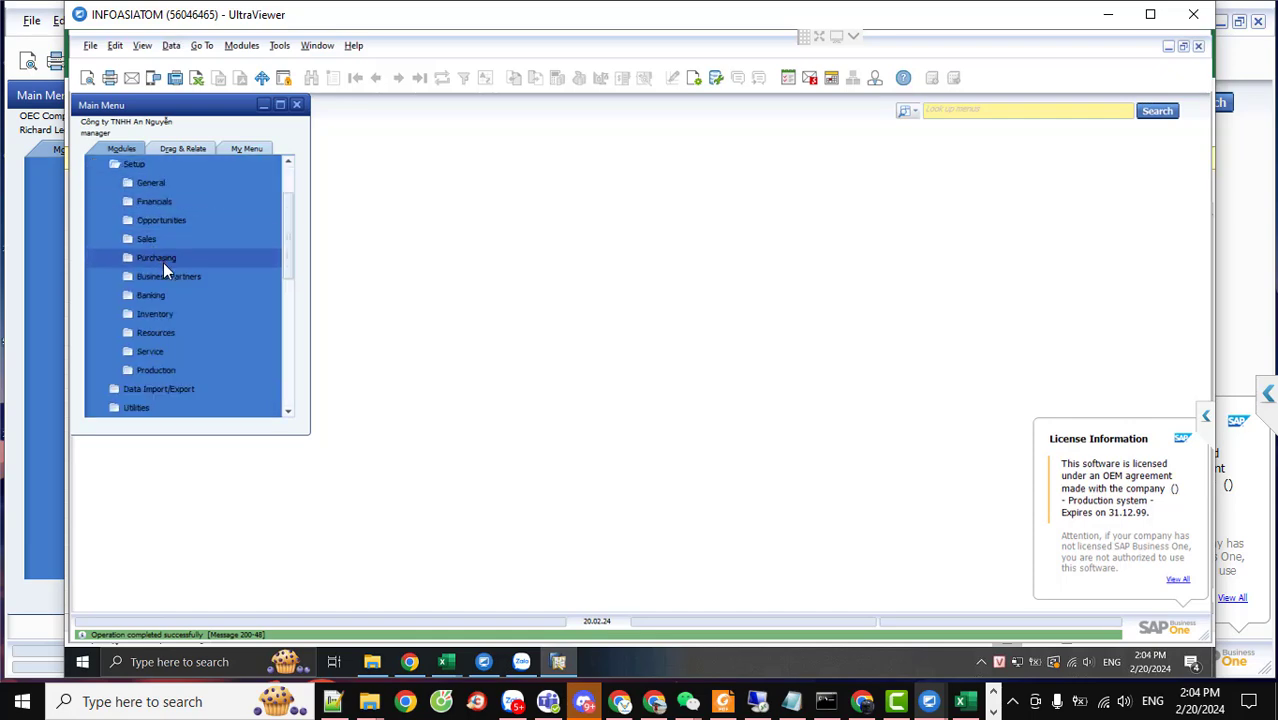
left_click(170, 318)
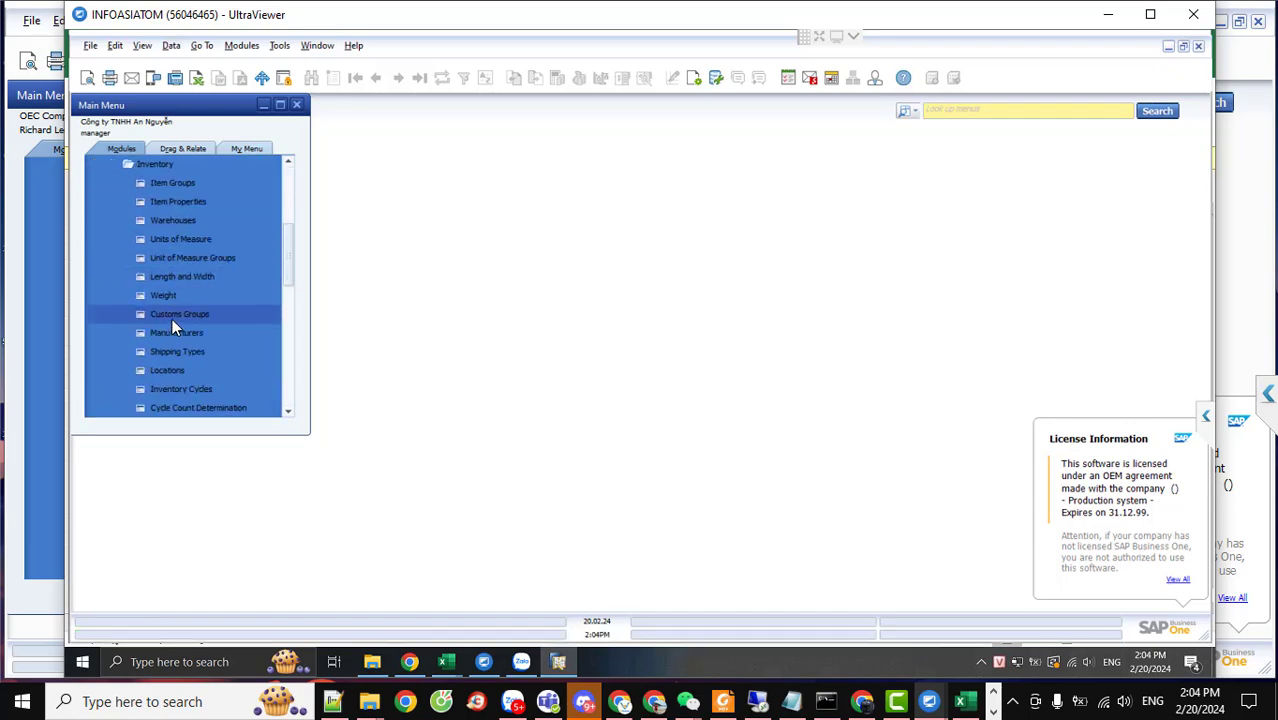
left_click(189, 238)
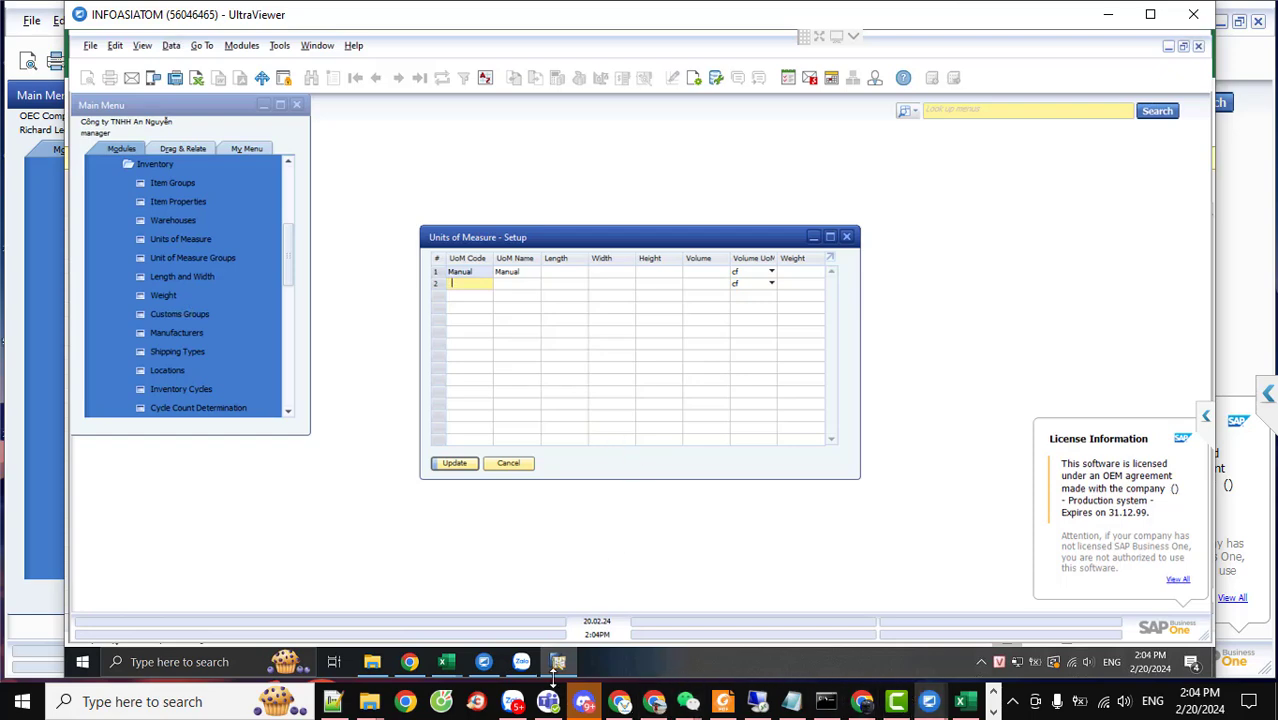
In the OITM workbook, check the Pack unit's code, name, 30cm length, height and 2520 volume
mouse_move(447, 660)
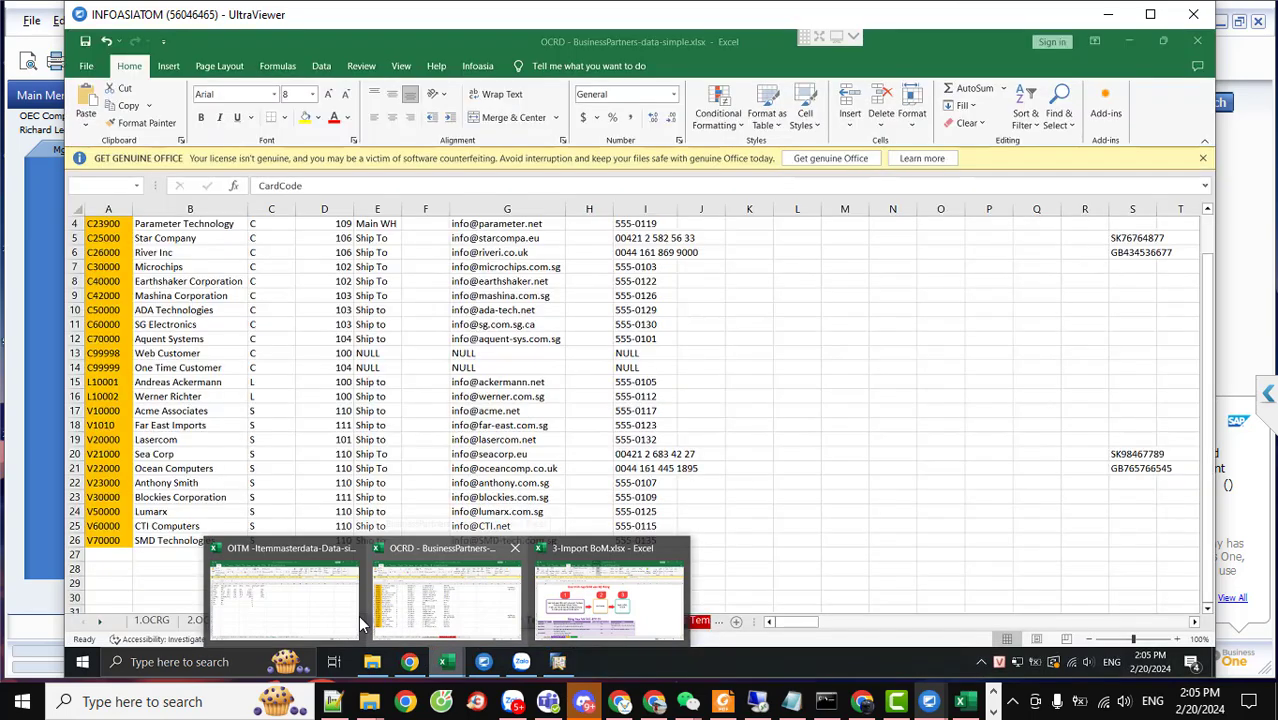
mouse_move(348, 616)
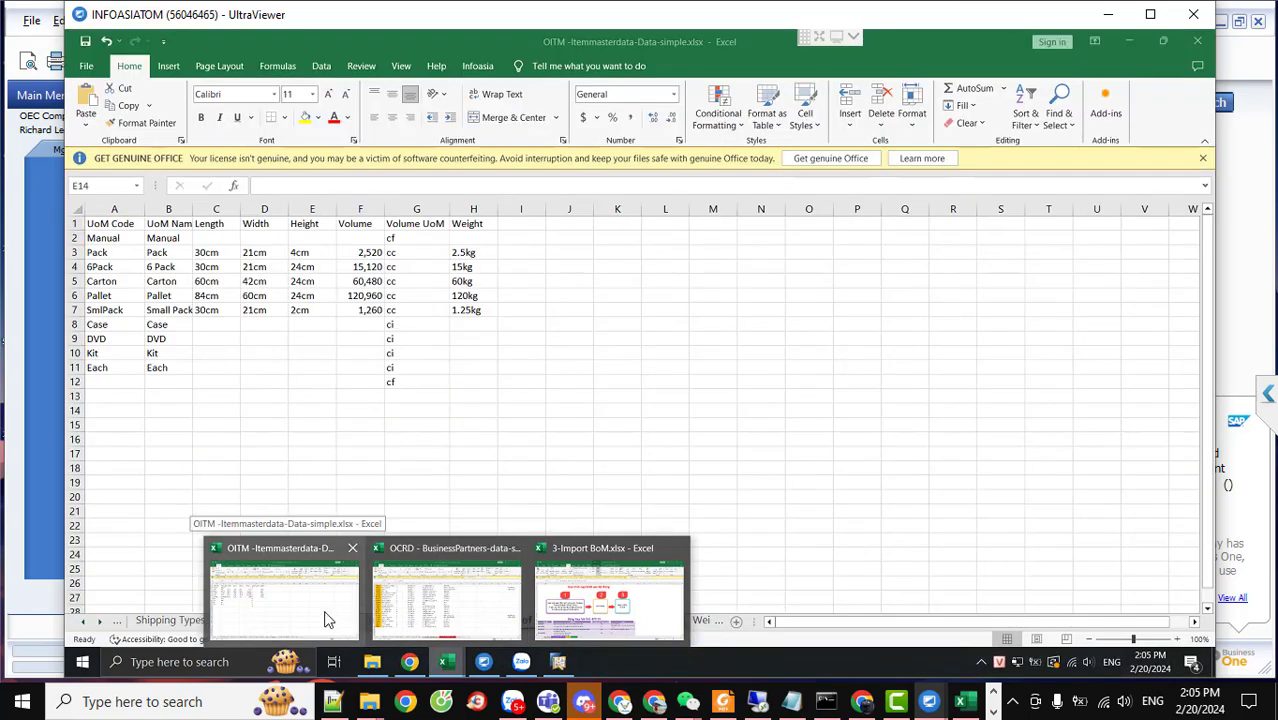
left_click(326, 619)
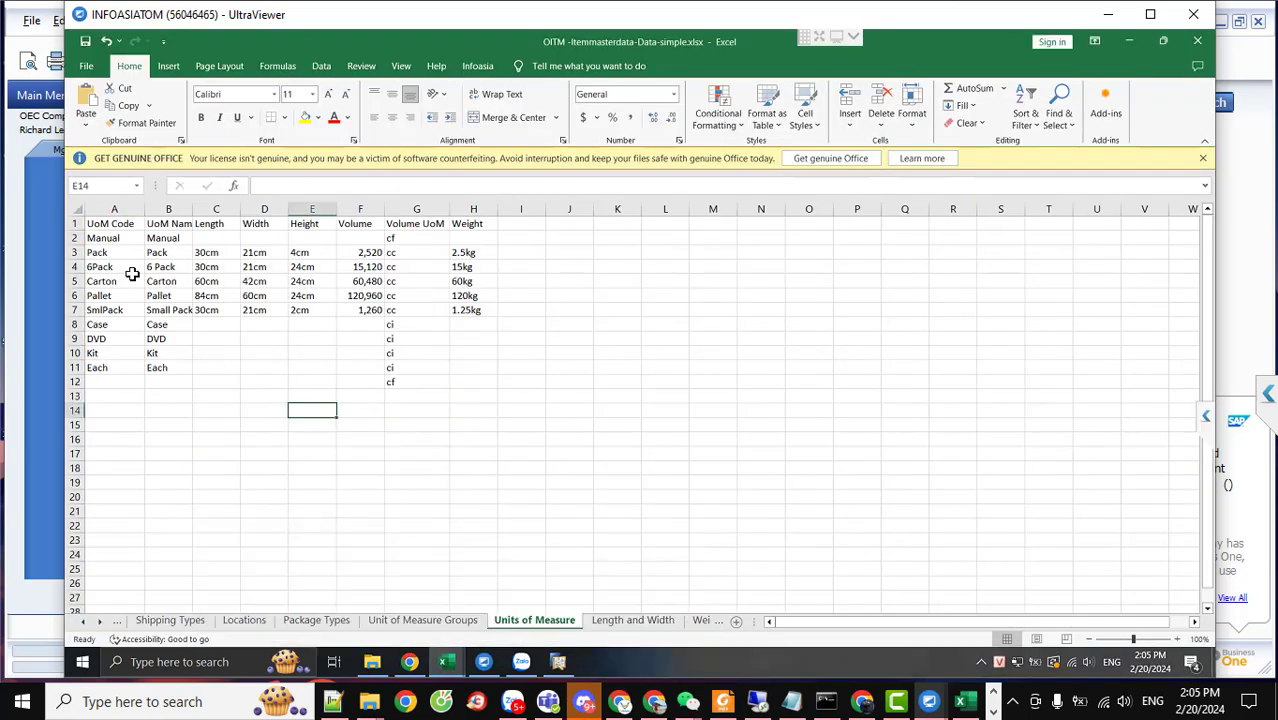
left_click(105, 252)
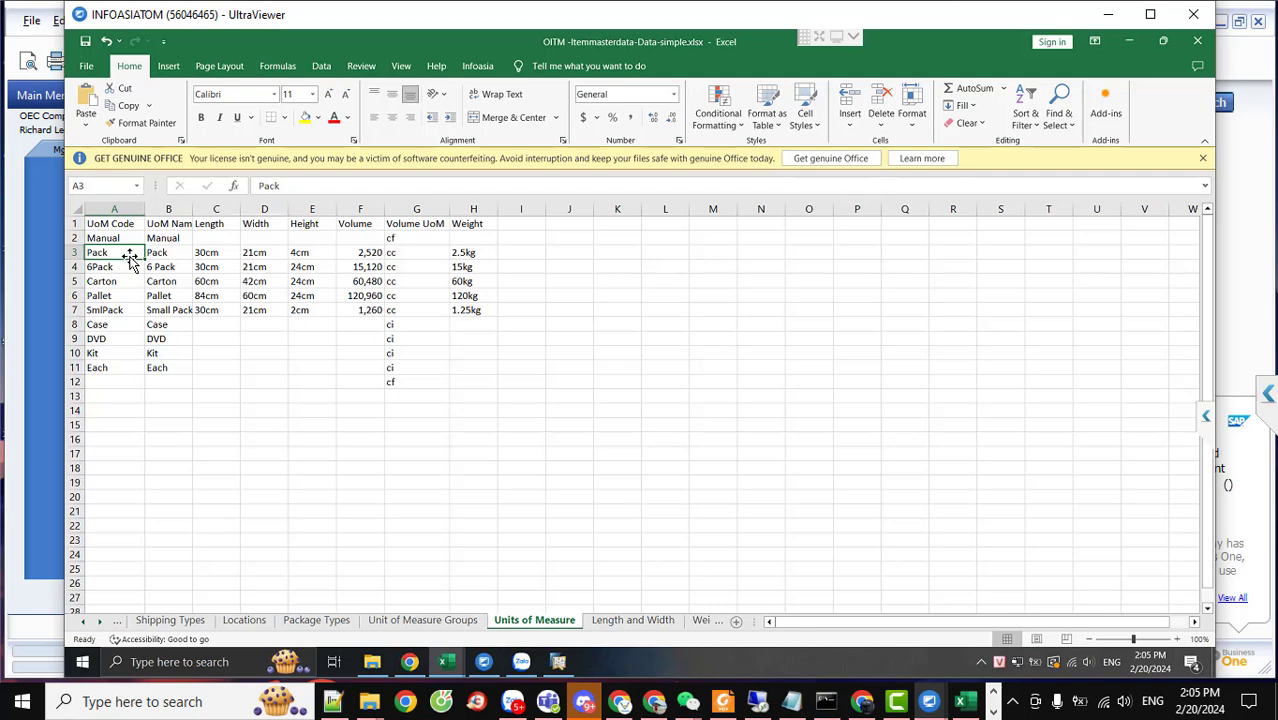
left_click(173, 254)
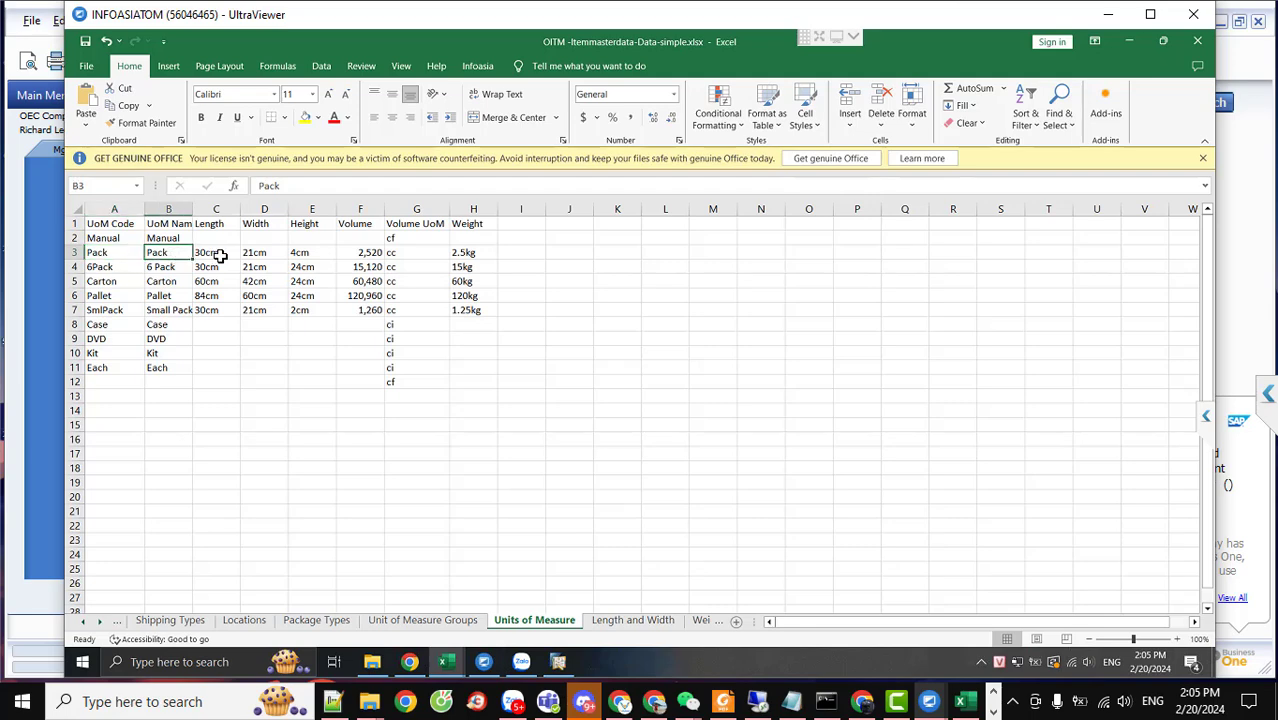
left_click(220, 256)
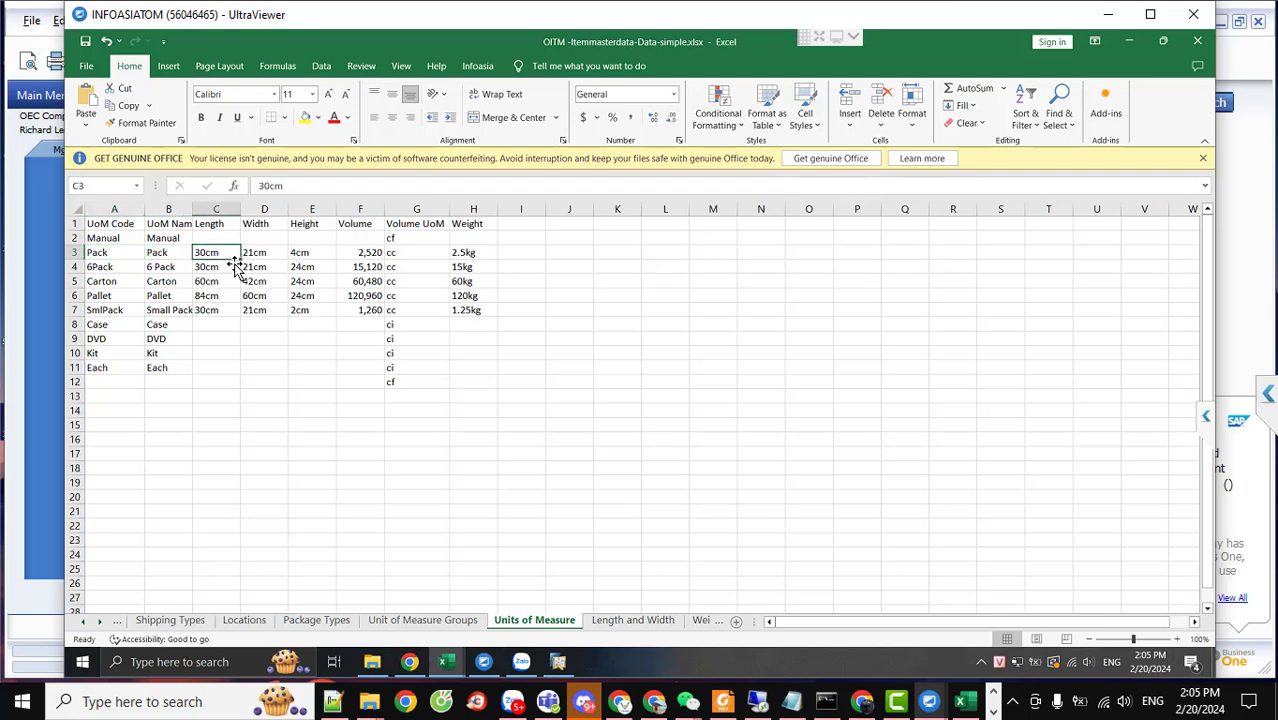
left_click(312, 254)
left_click(365, 253)
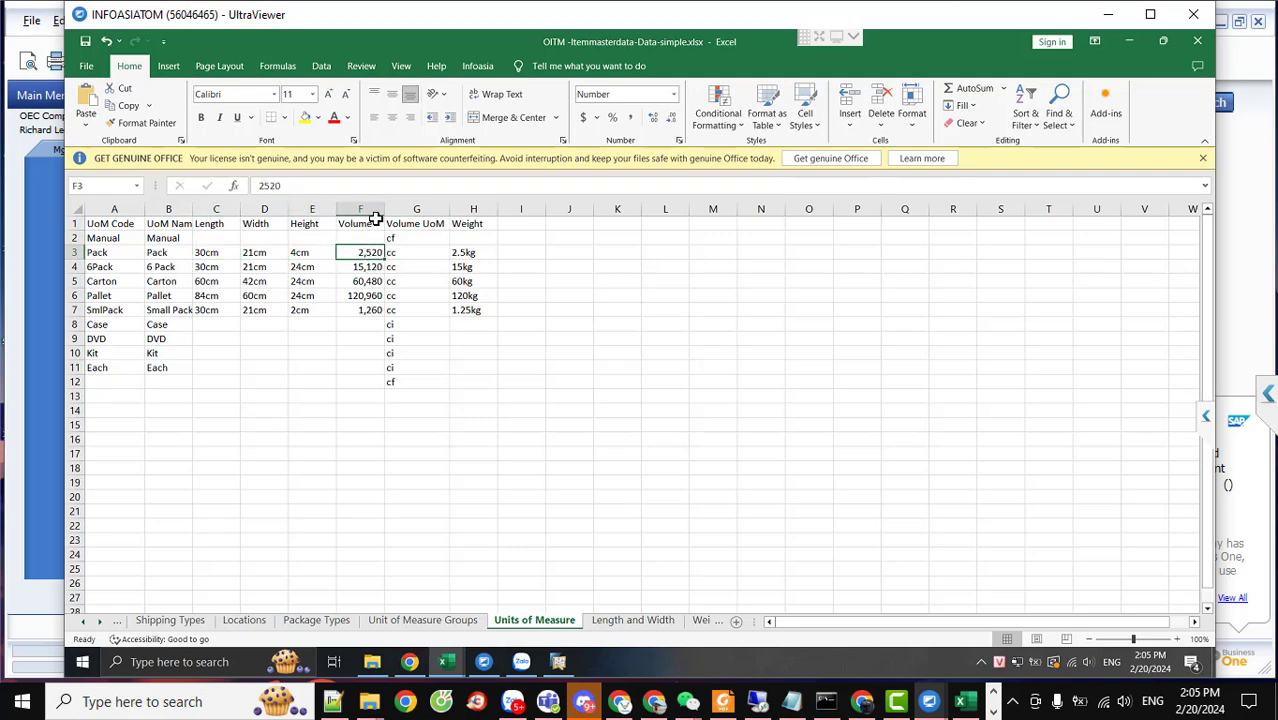
Autofit the Volume column and check Pack's cc volume unit, 2.5kg weight and Case's empty volume
double_click(384, 210)
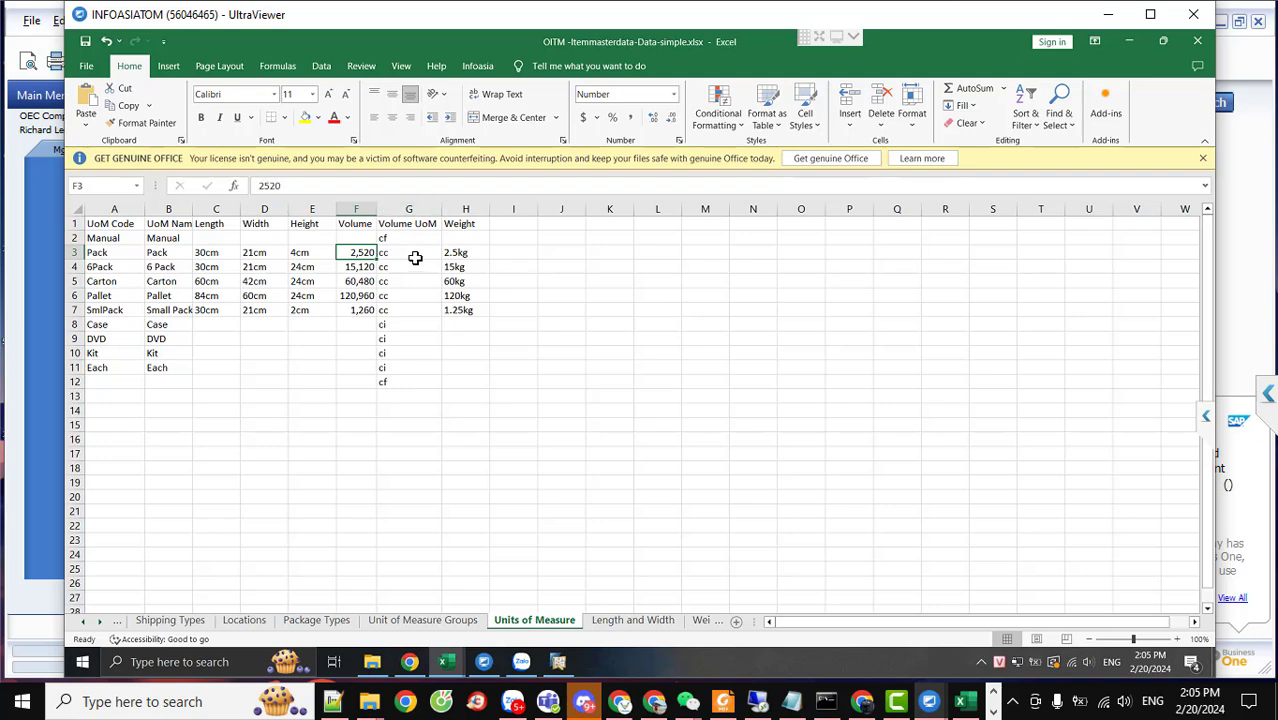
left_click(414, 254)
left_click(470, 254)
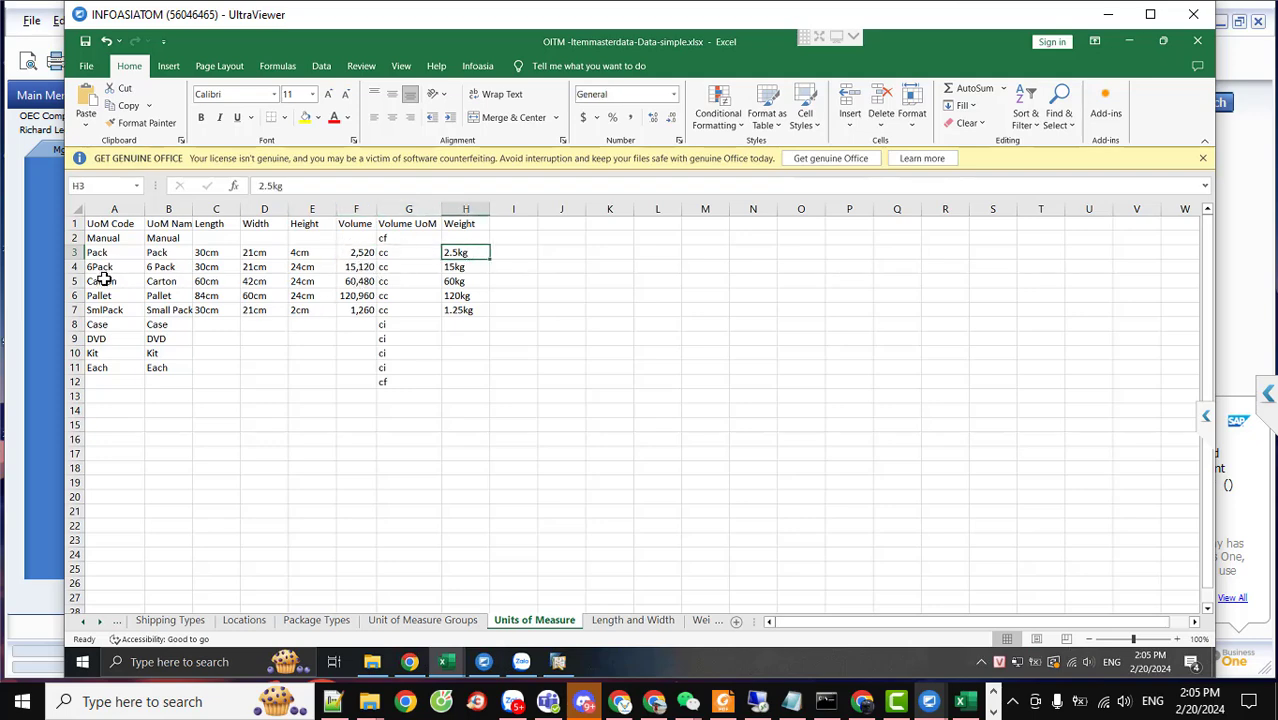
left_click(363, 254)
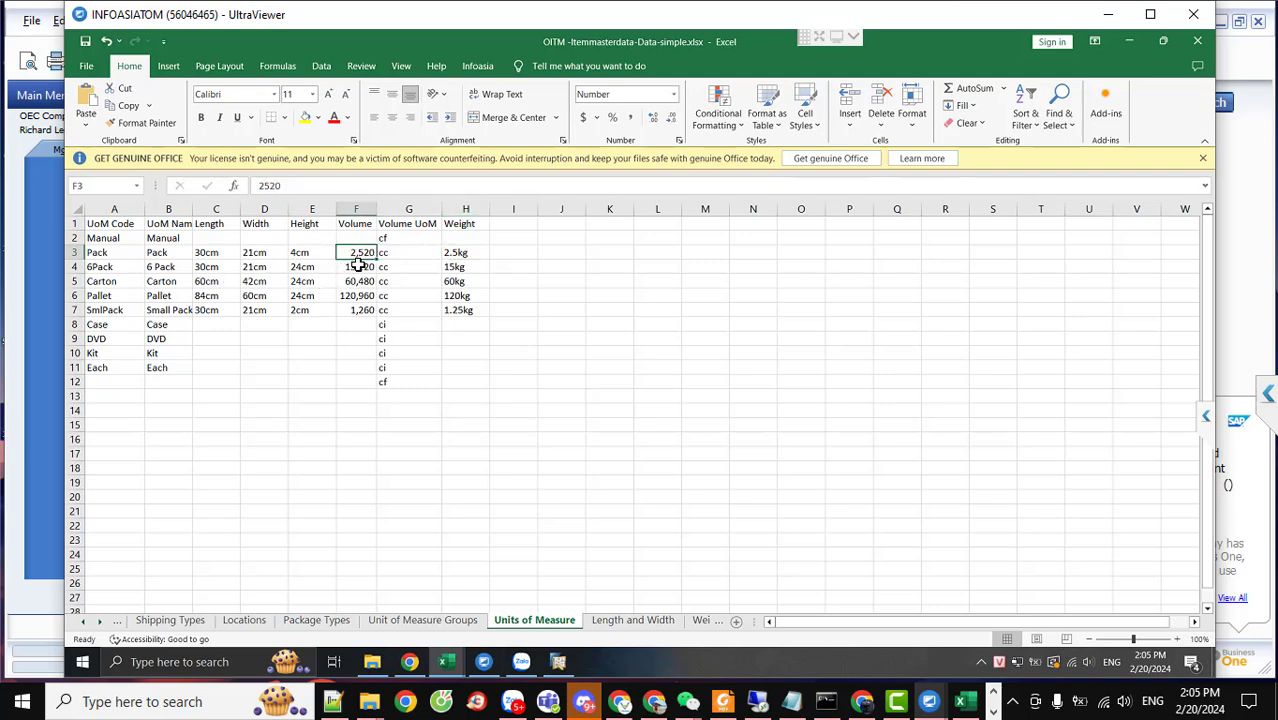
left_click(356, 210)
left_click(356, 325)
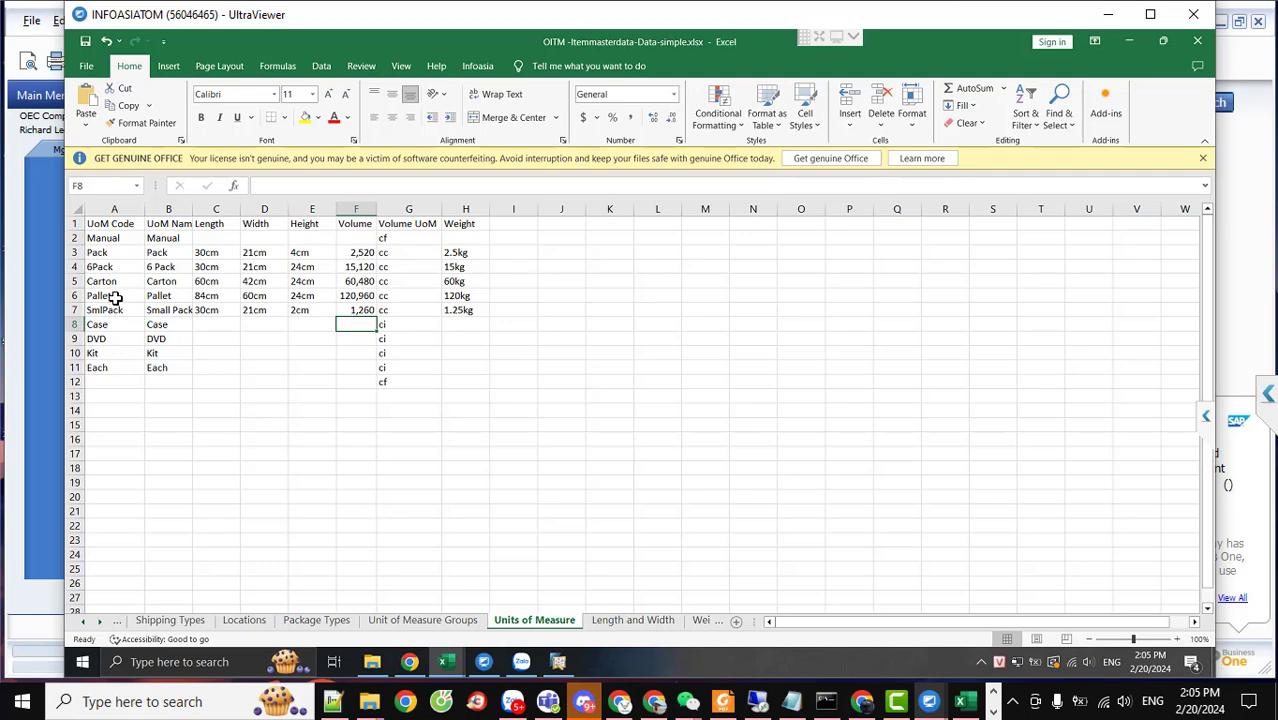
Check the Pallet unit's code and SmlPack's 30cm length, then return to the local desktop
left_click(116, 298)
left_click(206, 310)
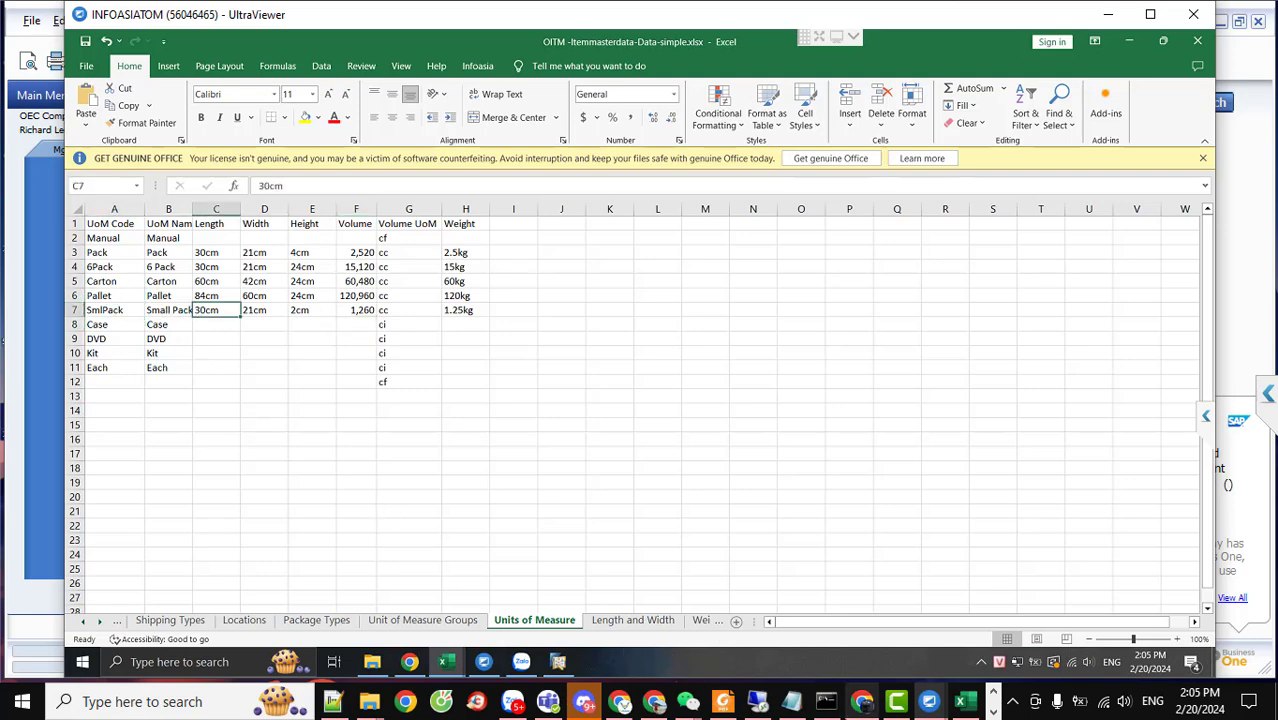
left_click(408, 706)
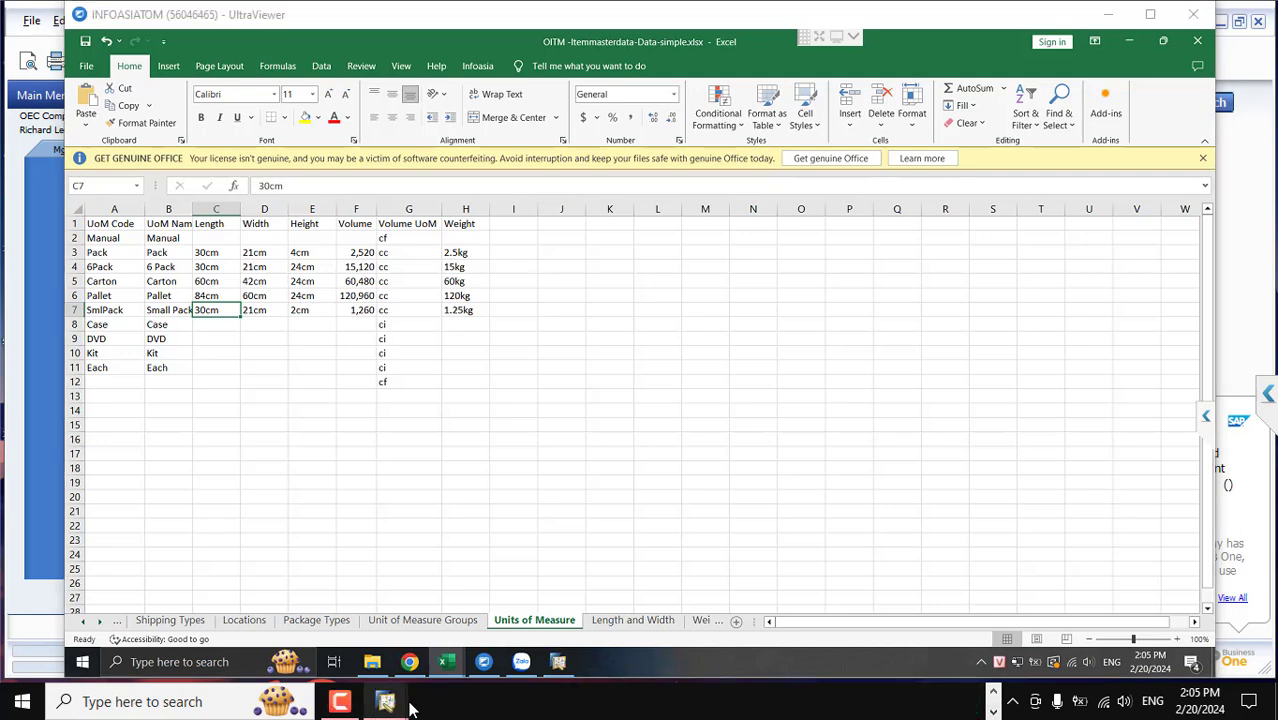
In local SAP, open Unit of Measure Groups and inspect the Paper group's unit definitions
left_click(471, 633)
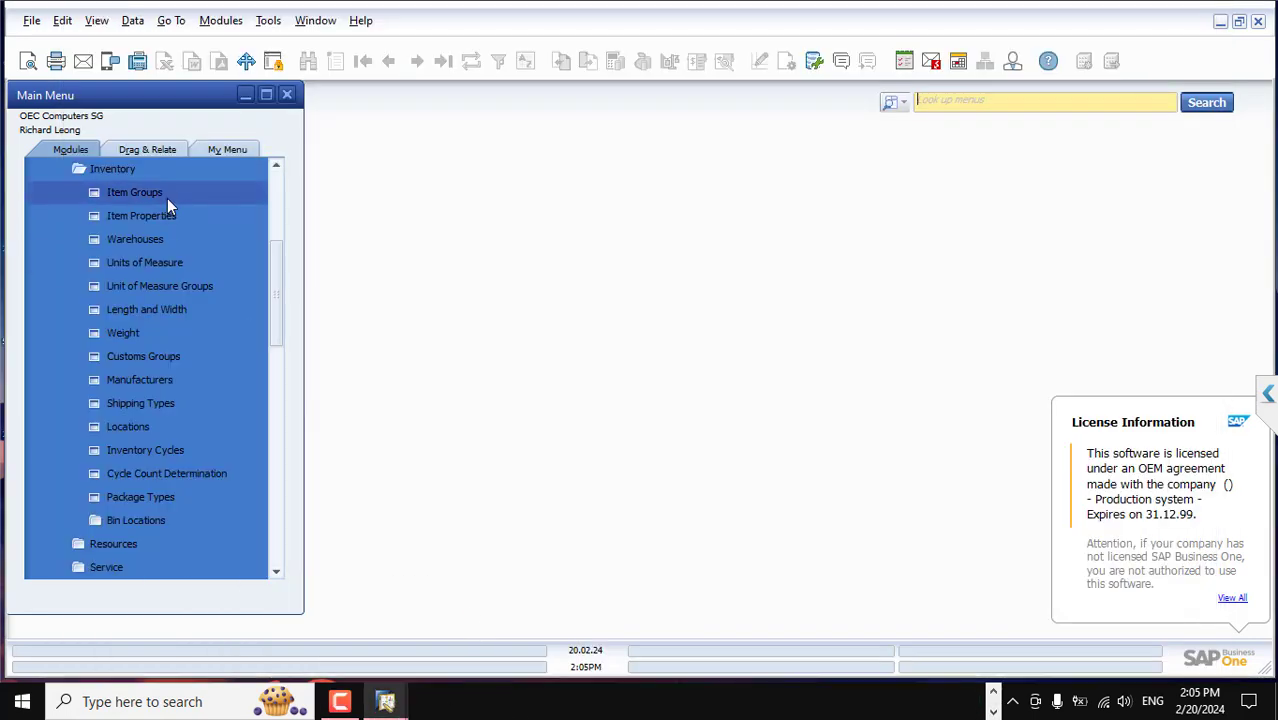
left_click(175, 287)
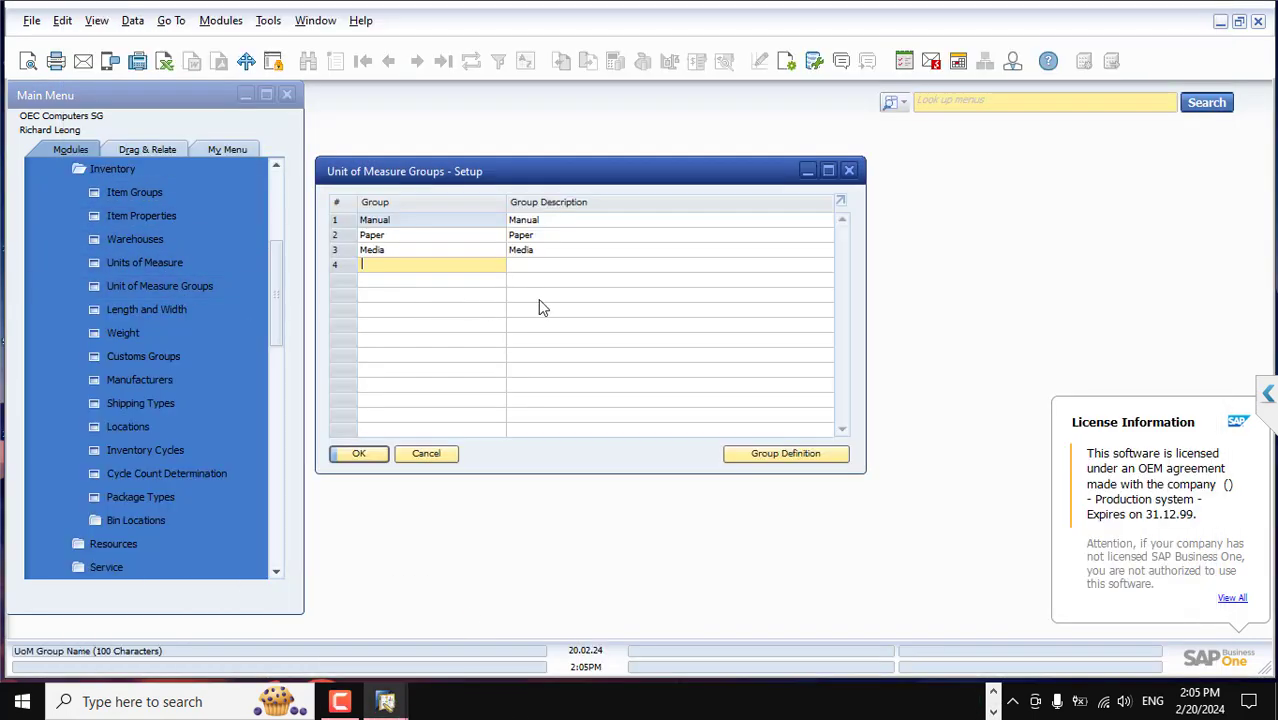
double_click(343, 241)
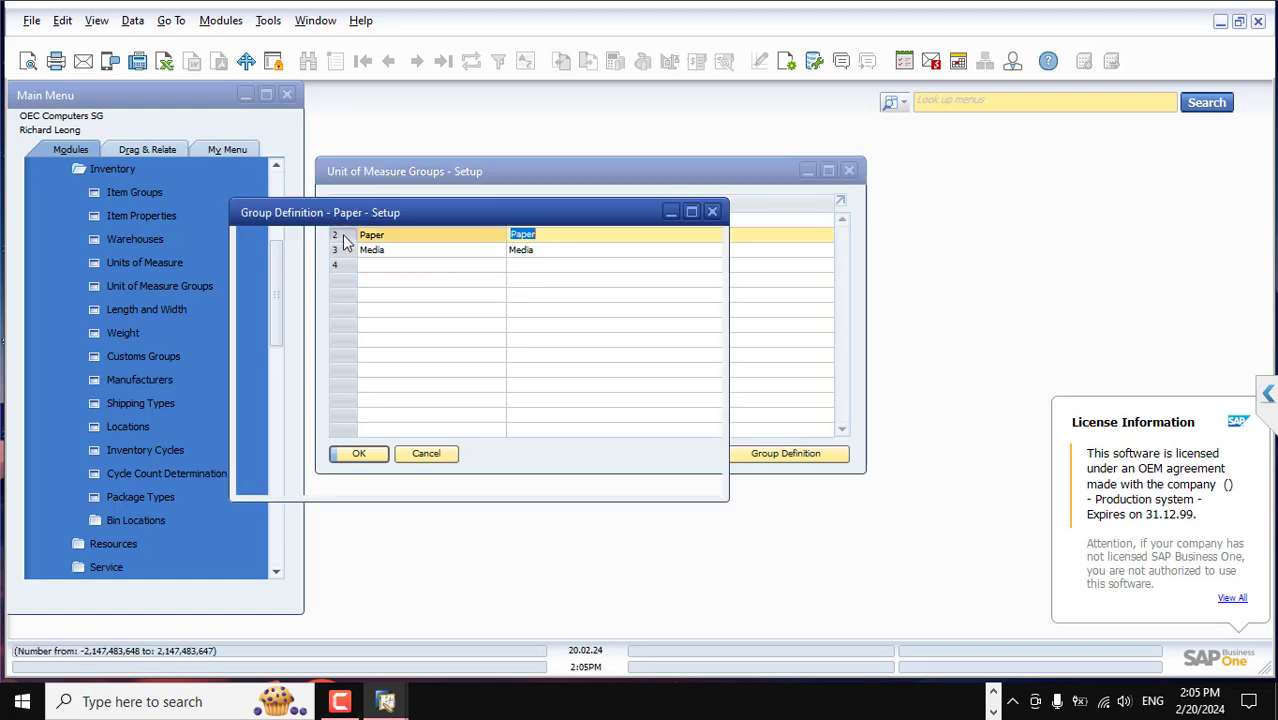
left_click(713, 213)
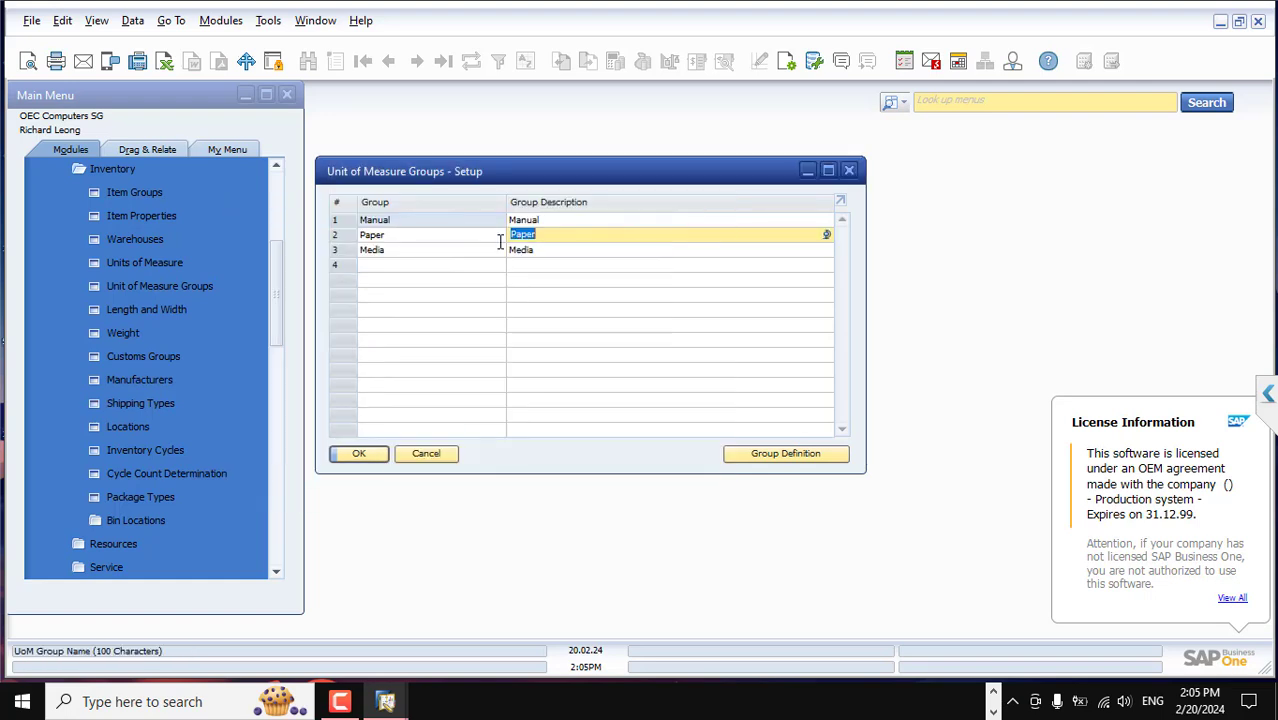
double_click(347, 234)
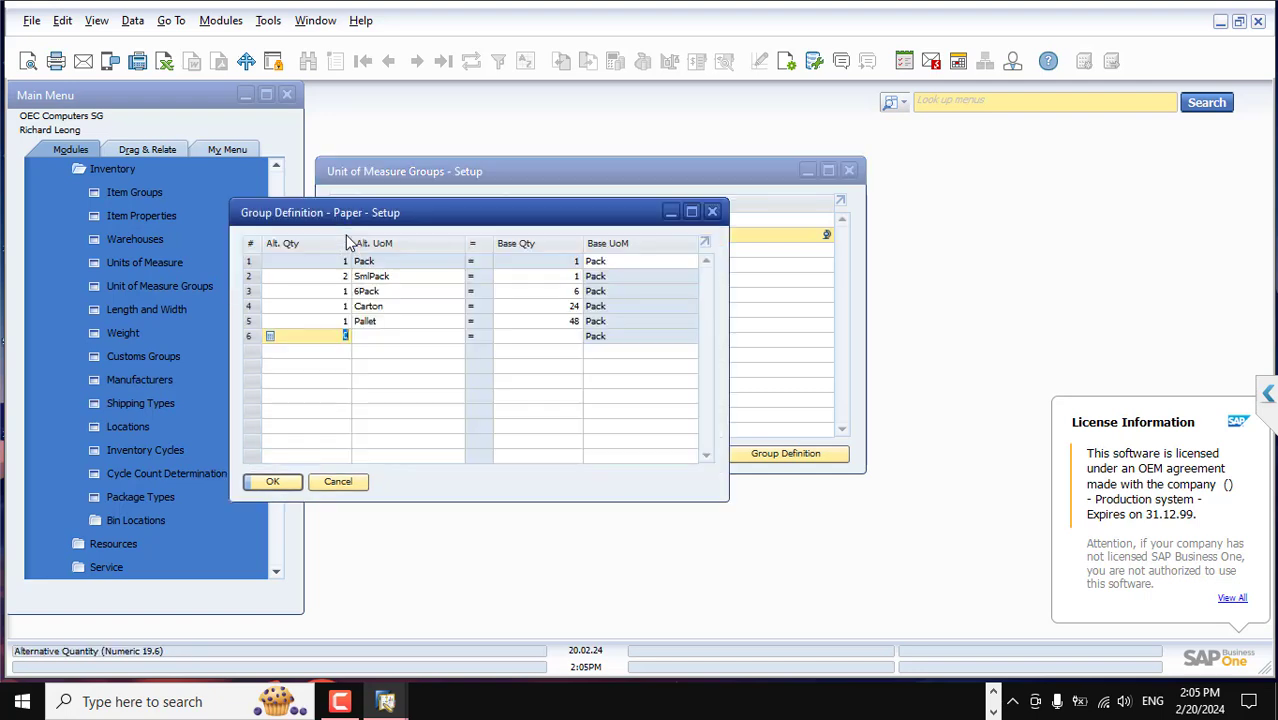
left_click(713, 211)
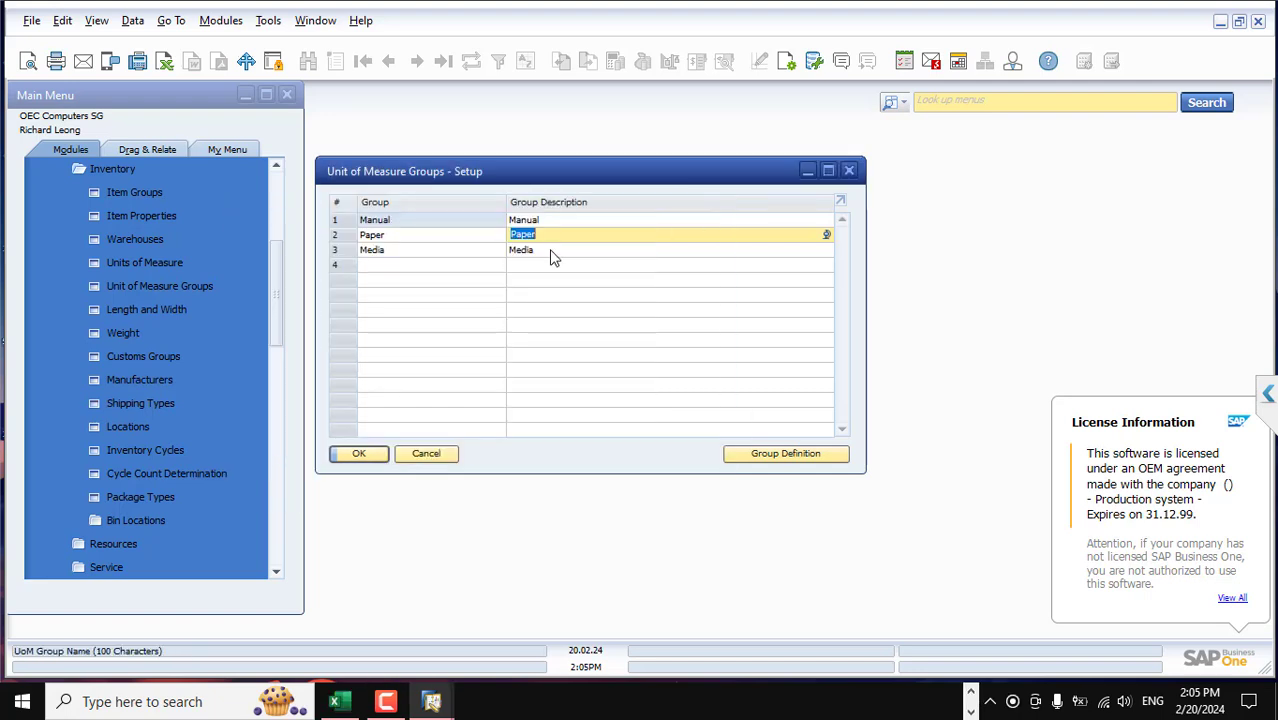
double_click(340, 236)
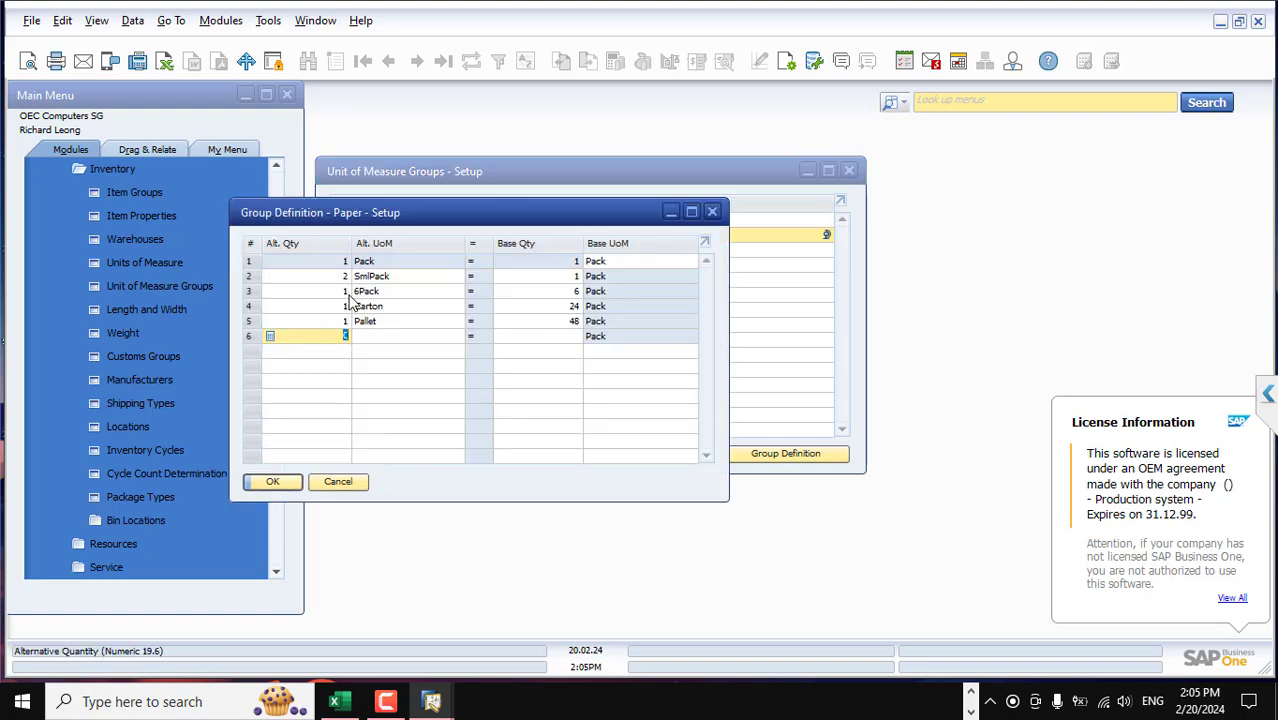
left_click(713, 213)
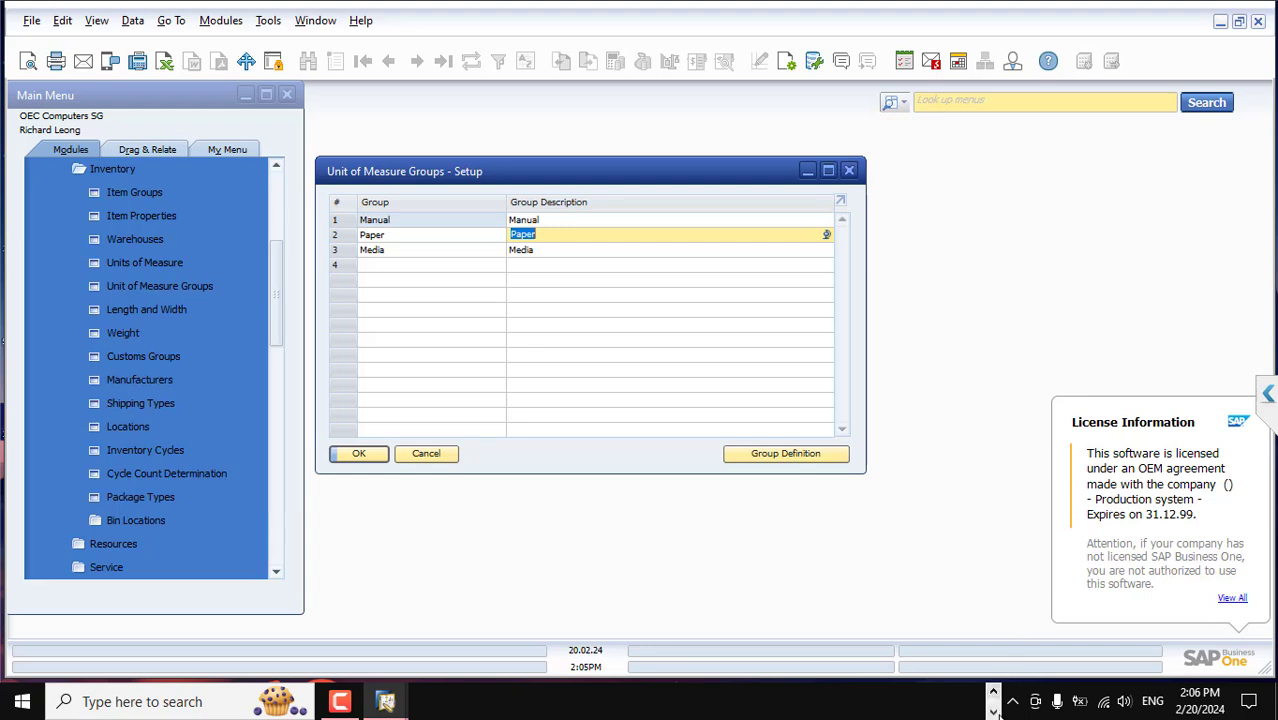
Bring the remote INFOASIATOM session with Excel to the front
left_click(993, 712)
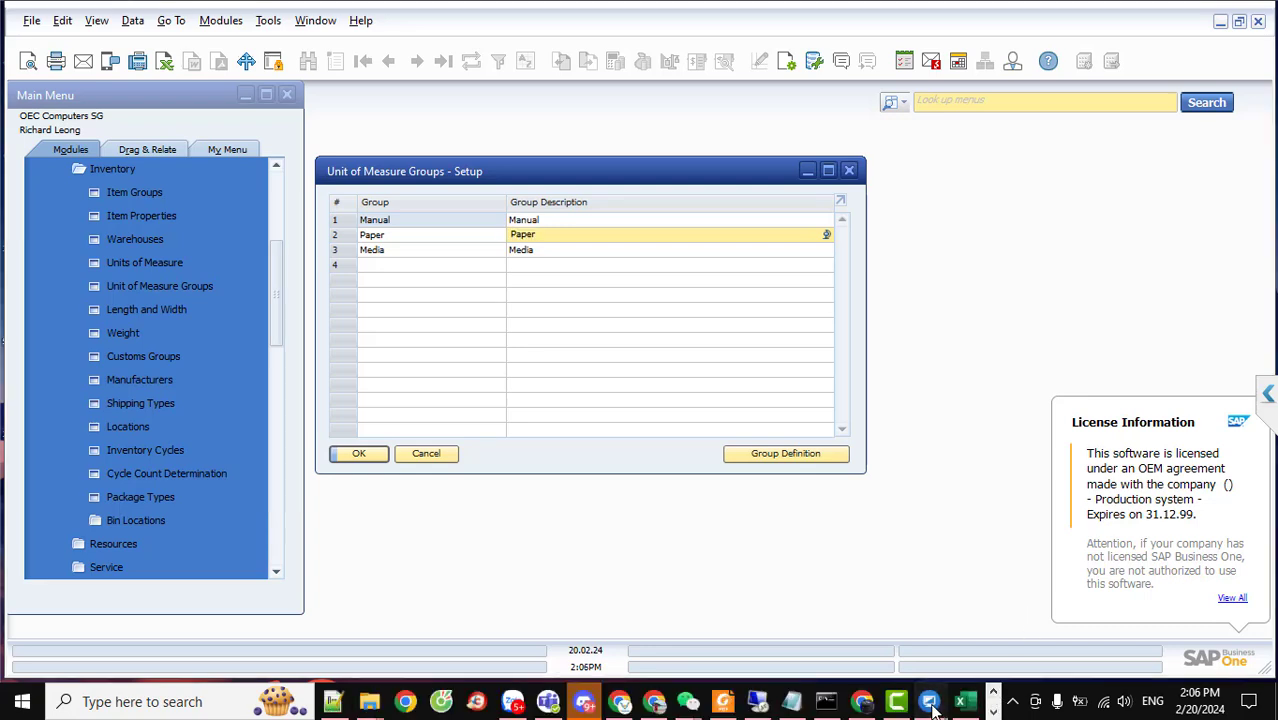
mouse_move(929, 701)
left_click(985, 630)
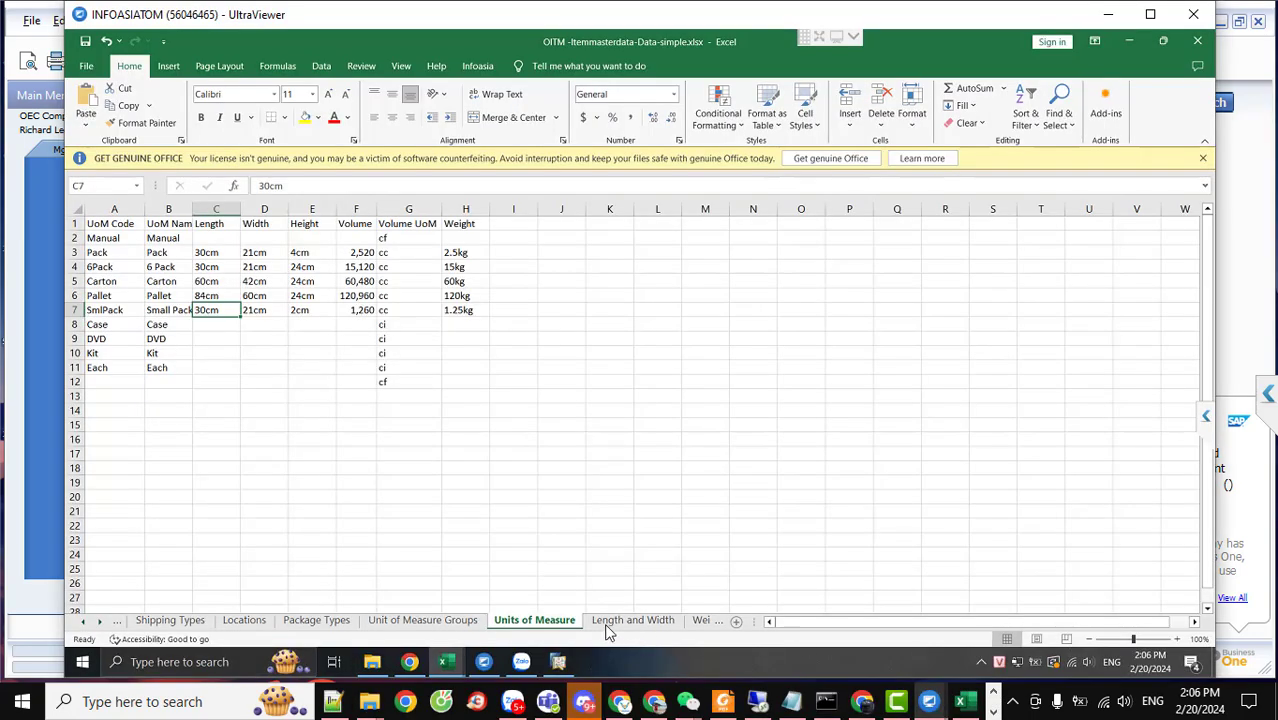
On the remote SAP, review the Units of Measure list, cancel it, and open Unit of Measure Groups
left_click(558, 661)
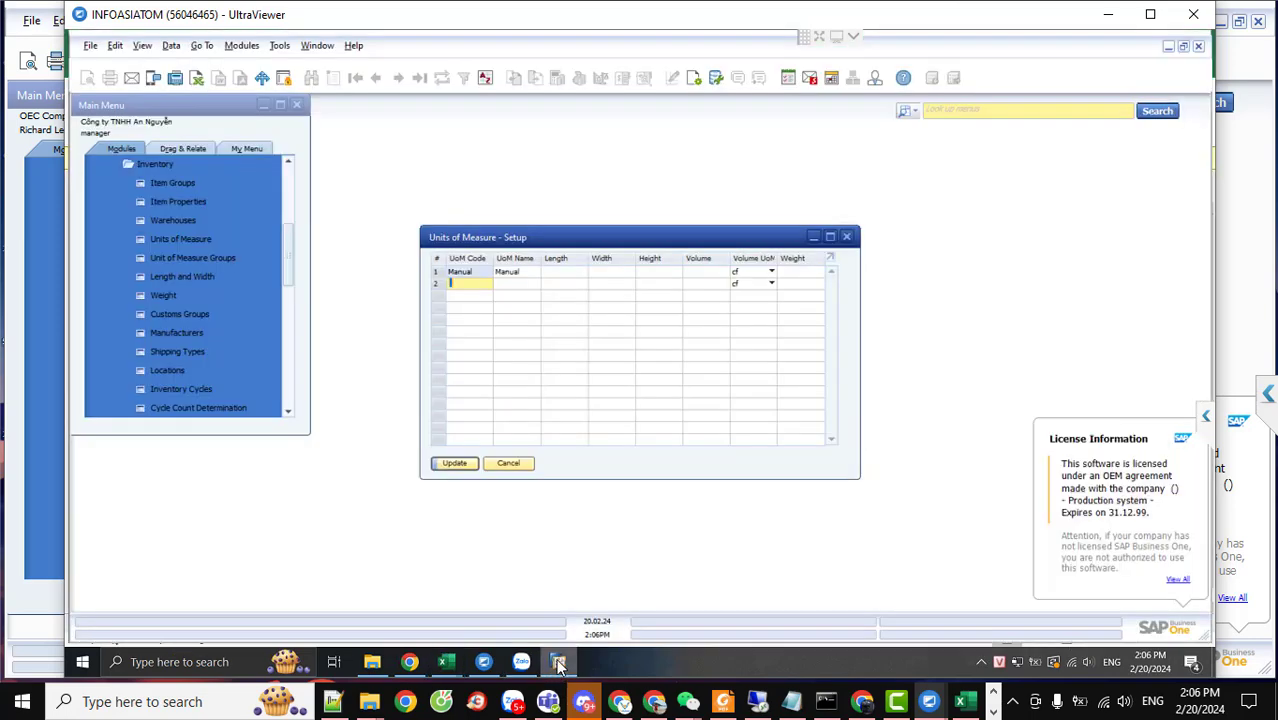
left_click(438, 284)
key("Up")
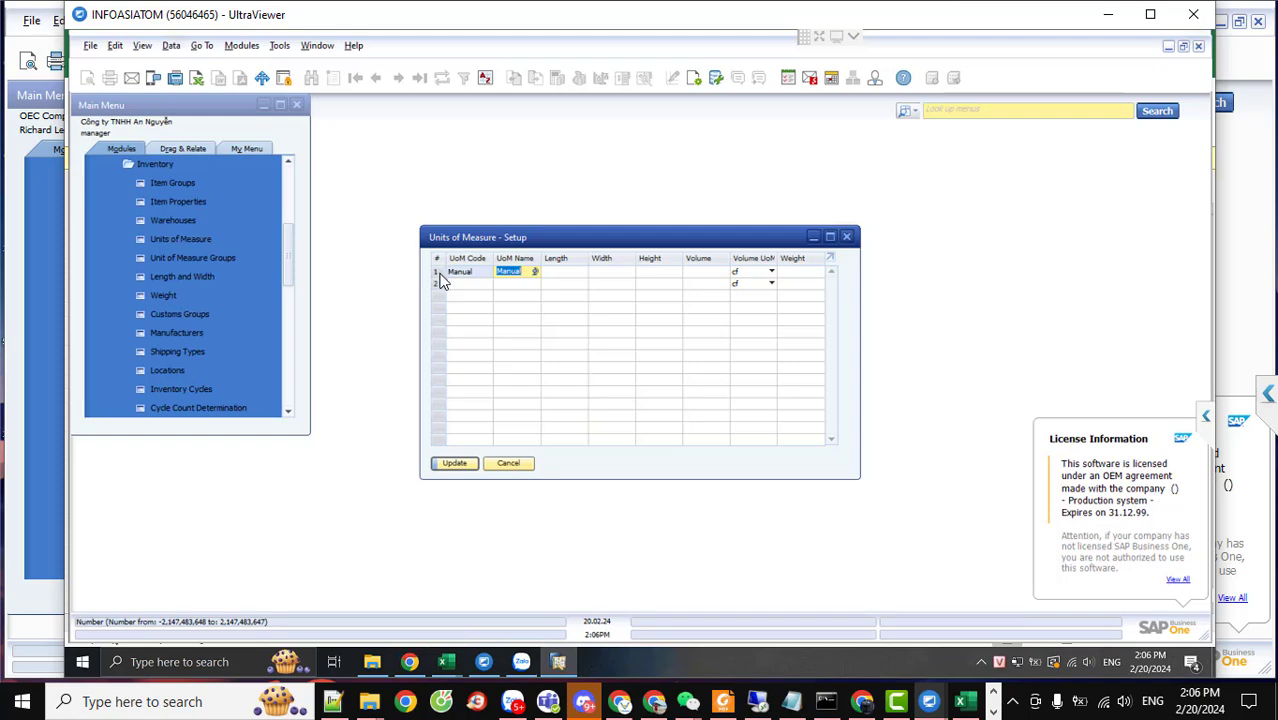
key("Down")
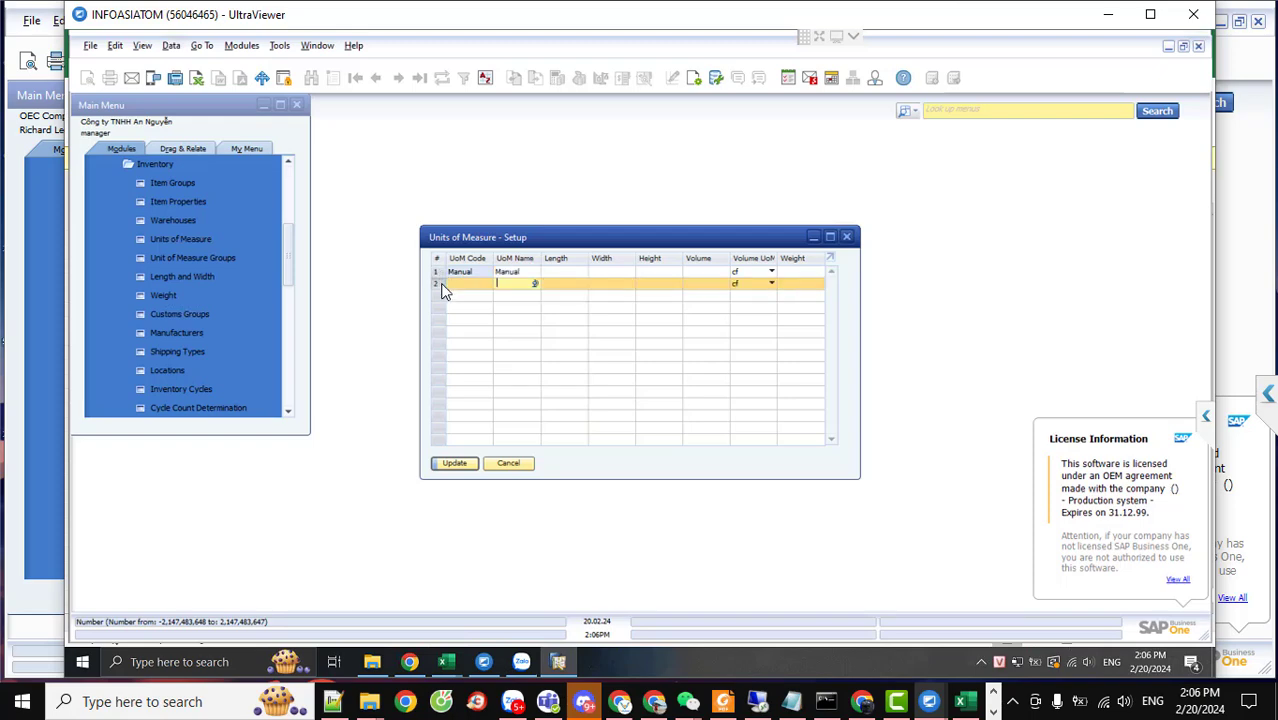
left_click(513, 463)
left_click(210, 256)
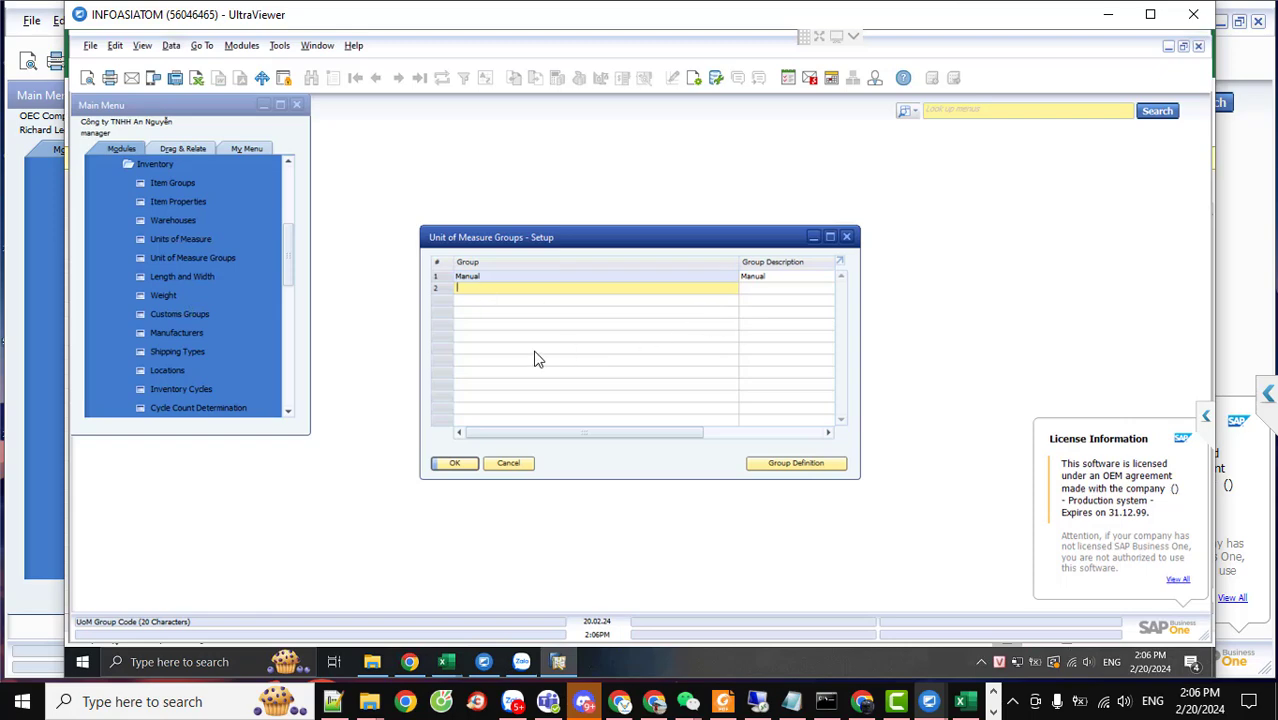
Add a Paper group with description 'paper' and try updating, accepting the UoM price warning
left_click(445, 275)
left_click_drag(667, 440, 485, 442)
left_click(473, 289)
type("Paper")
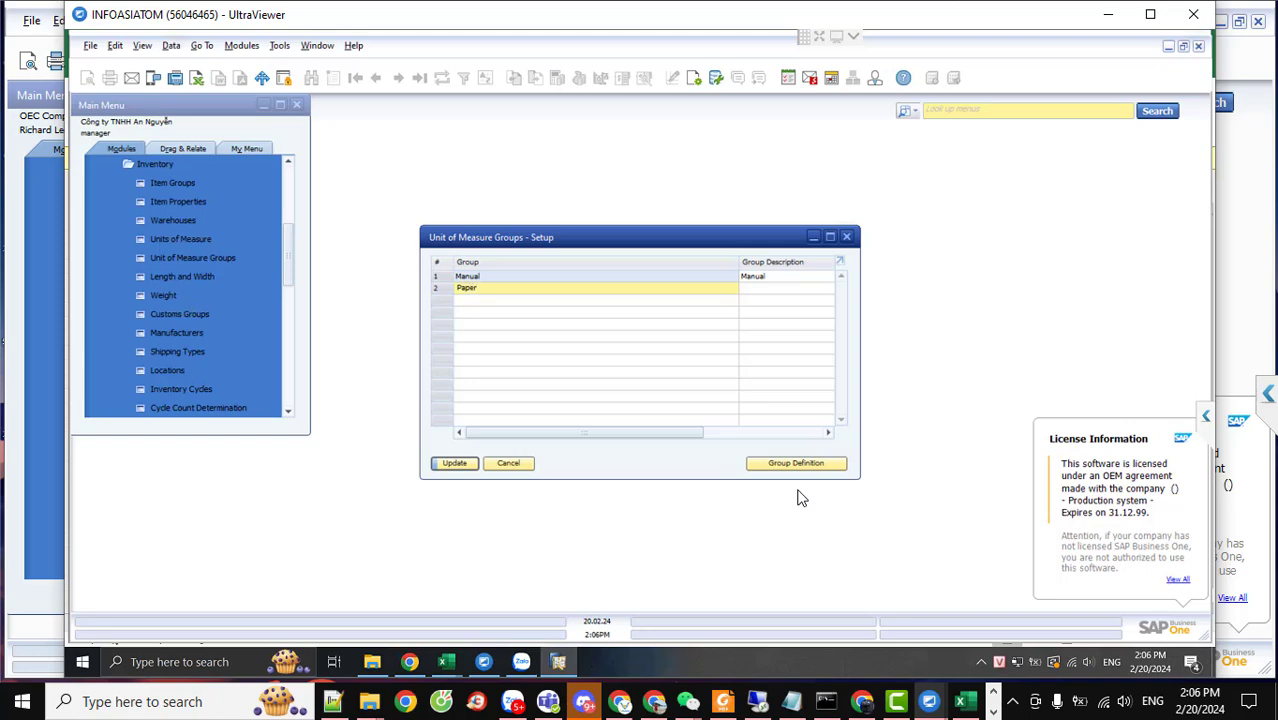
left_click(450, 464)
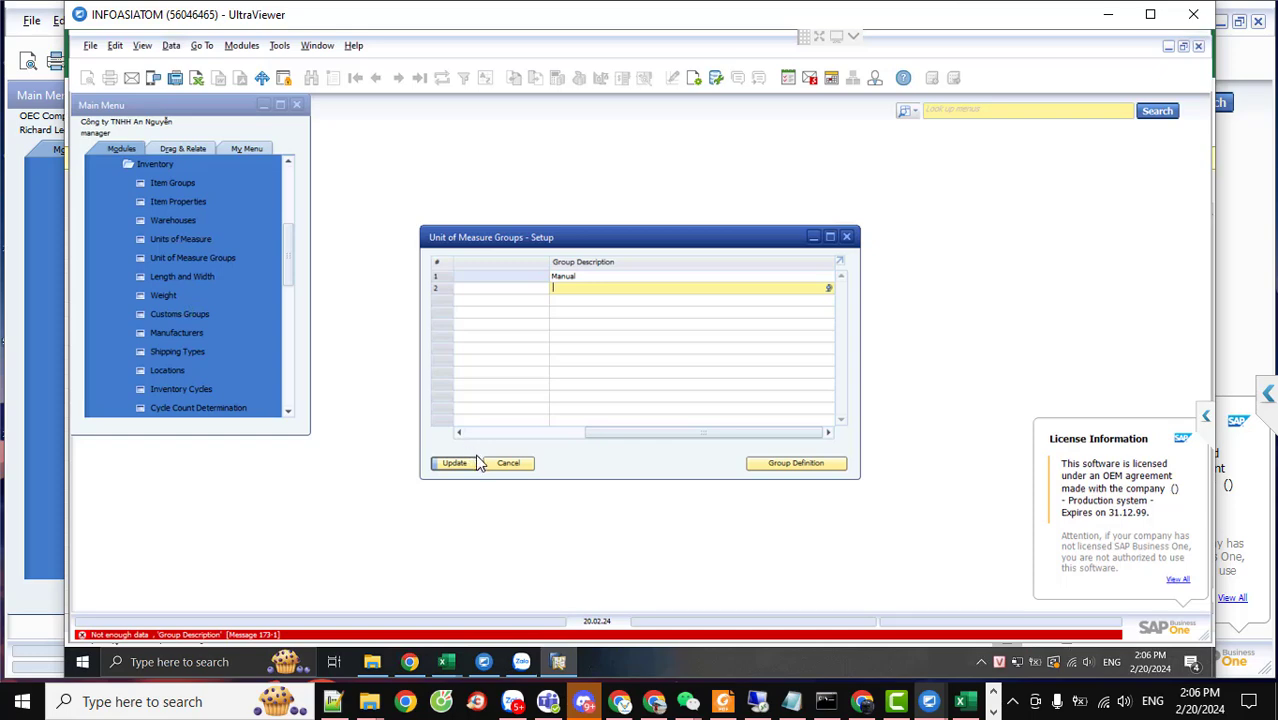
left_click_drag(612, 437, 613, 377)
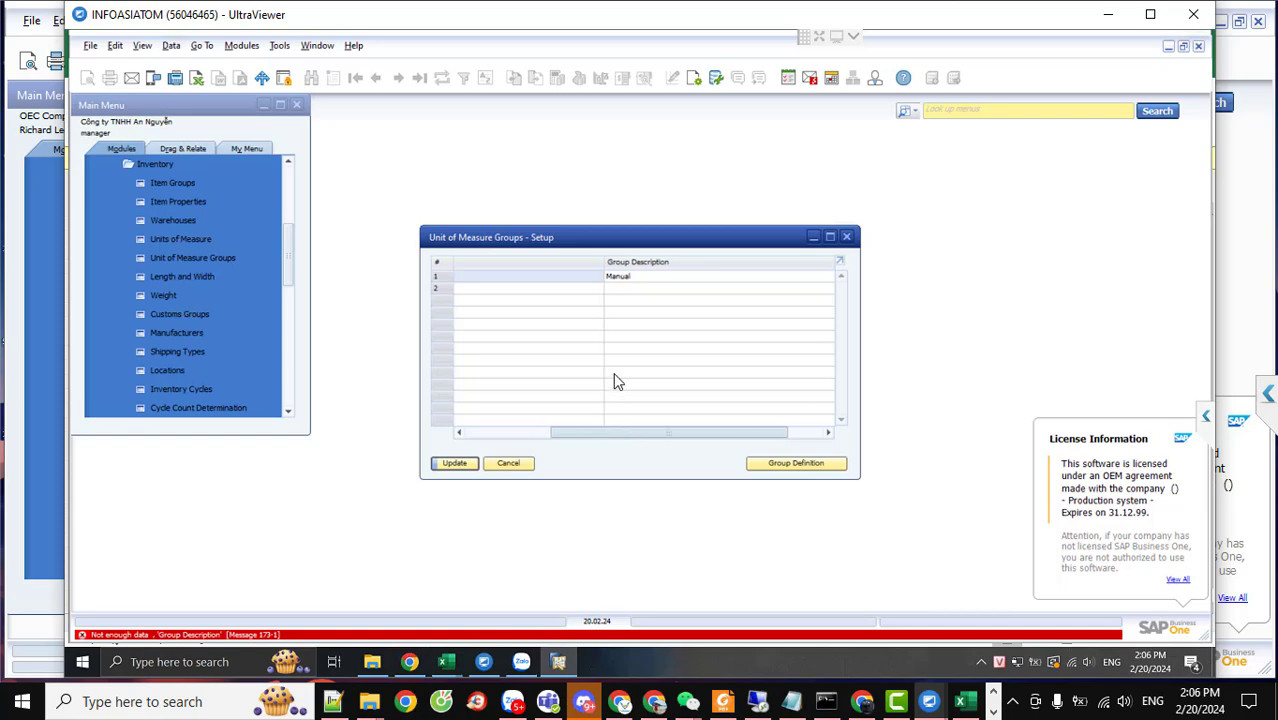
left_click(643, 305)
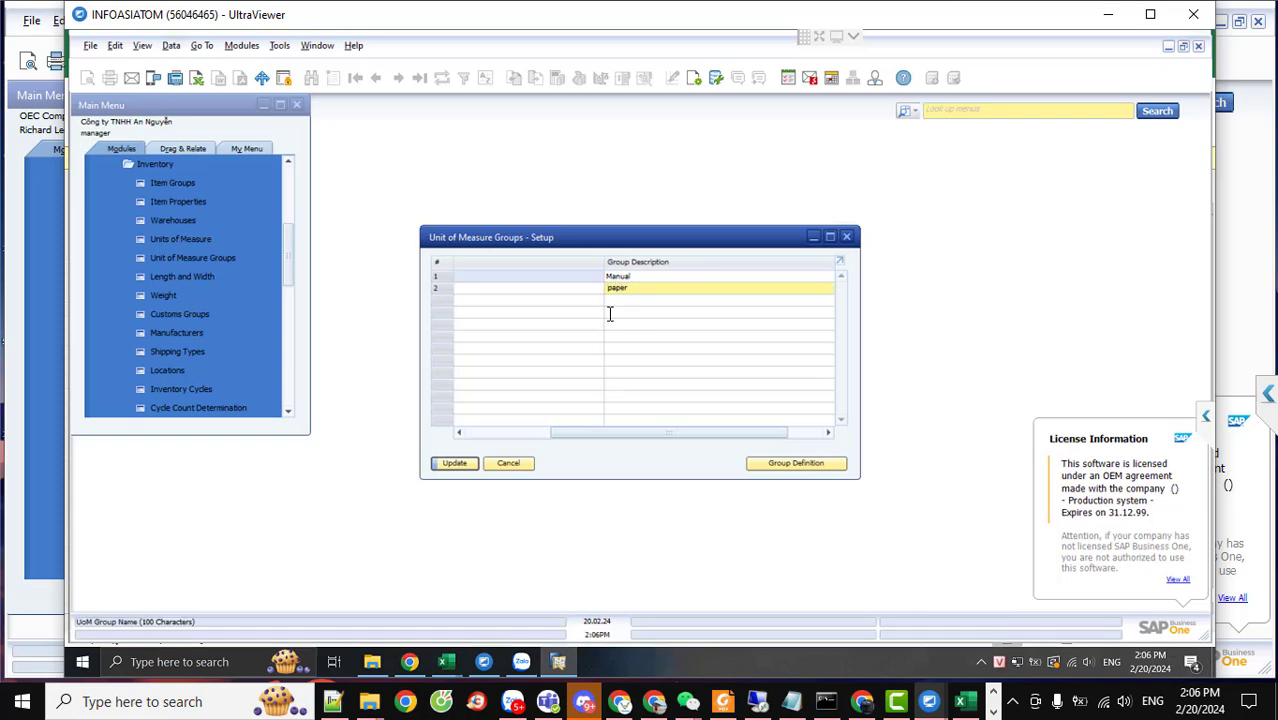
left_click(458, 463)
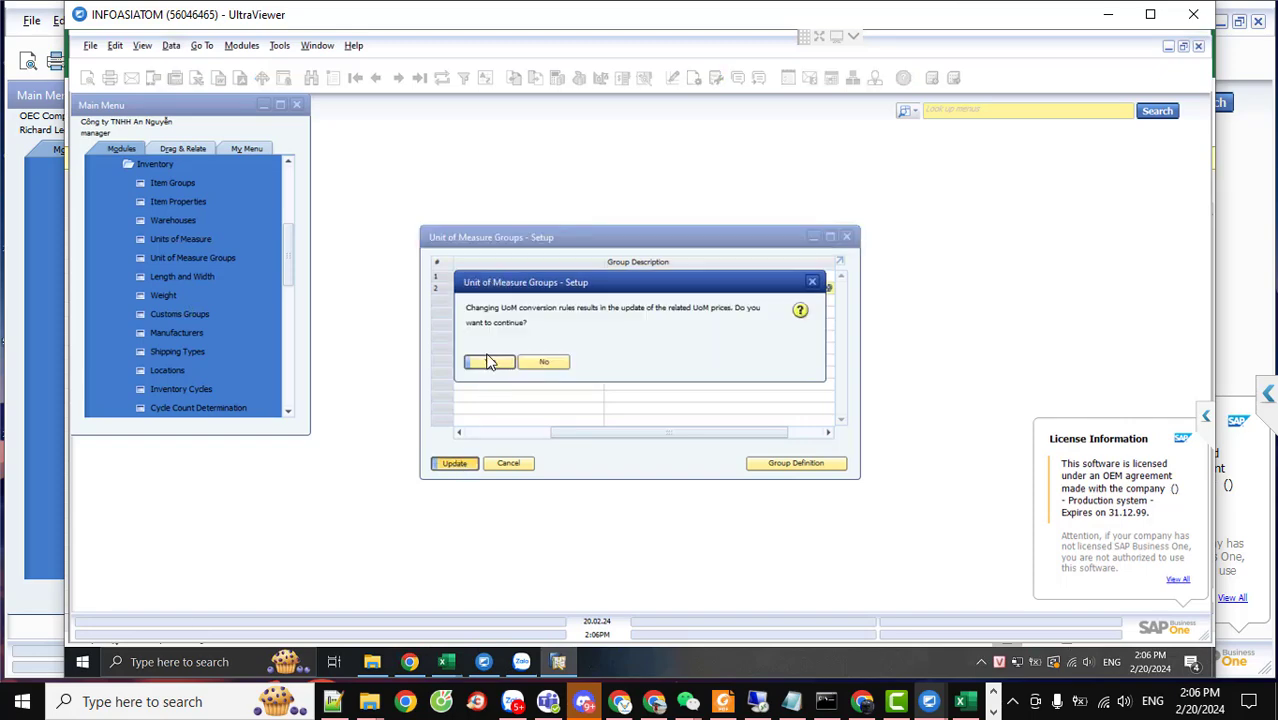
left_click(489, 362)
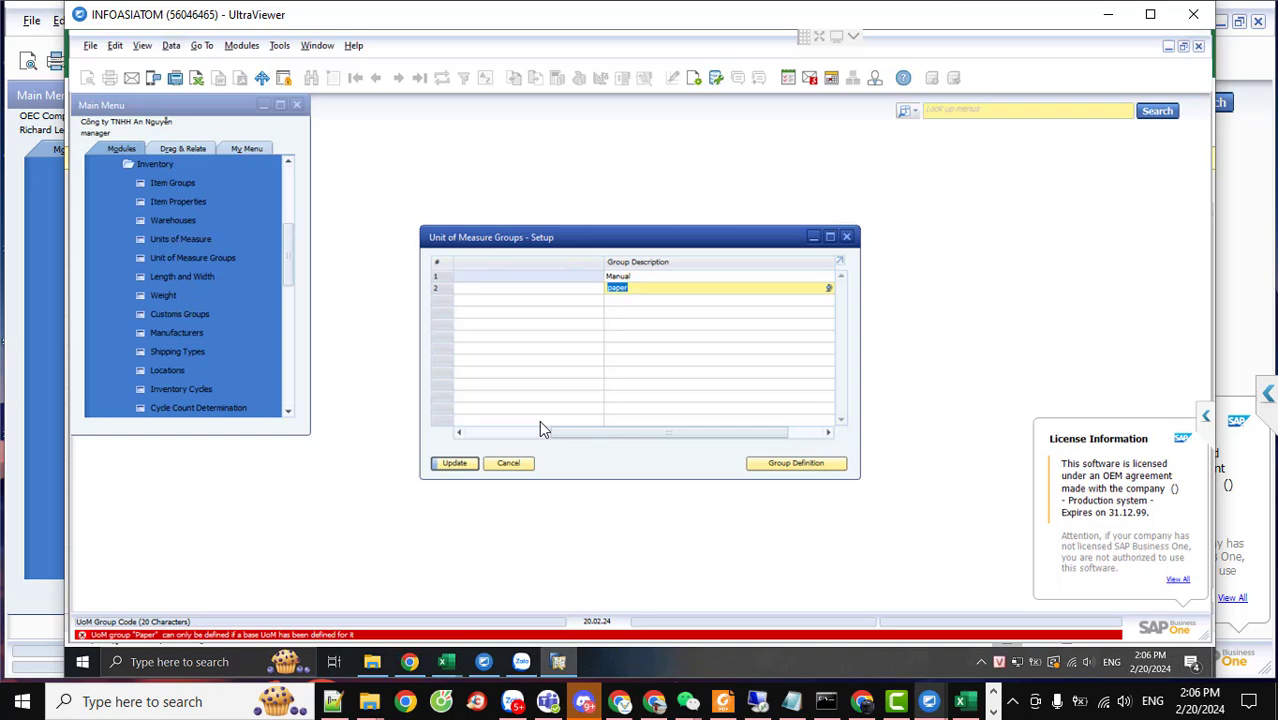
Discard the unsaved Paper group after the base UoM error and open Units of Measure setup
left_click_drag(570, 437, 465, 437)
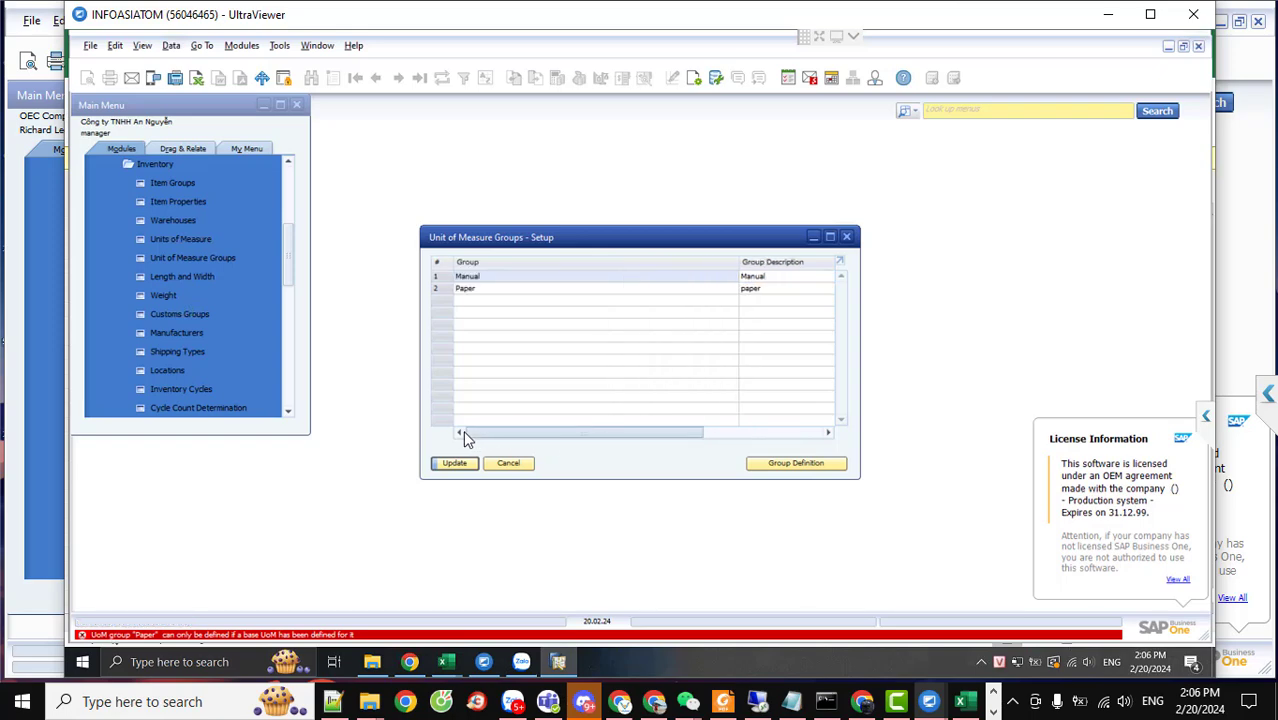
left_click(846, 238)
left_click(583, 386)
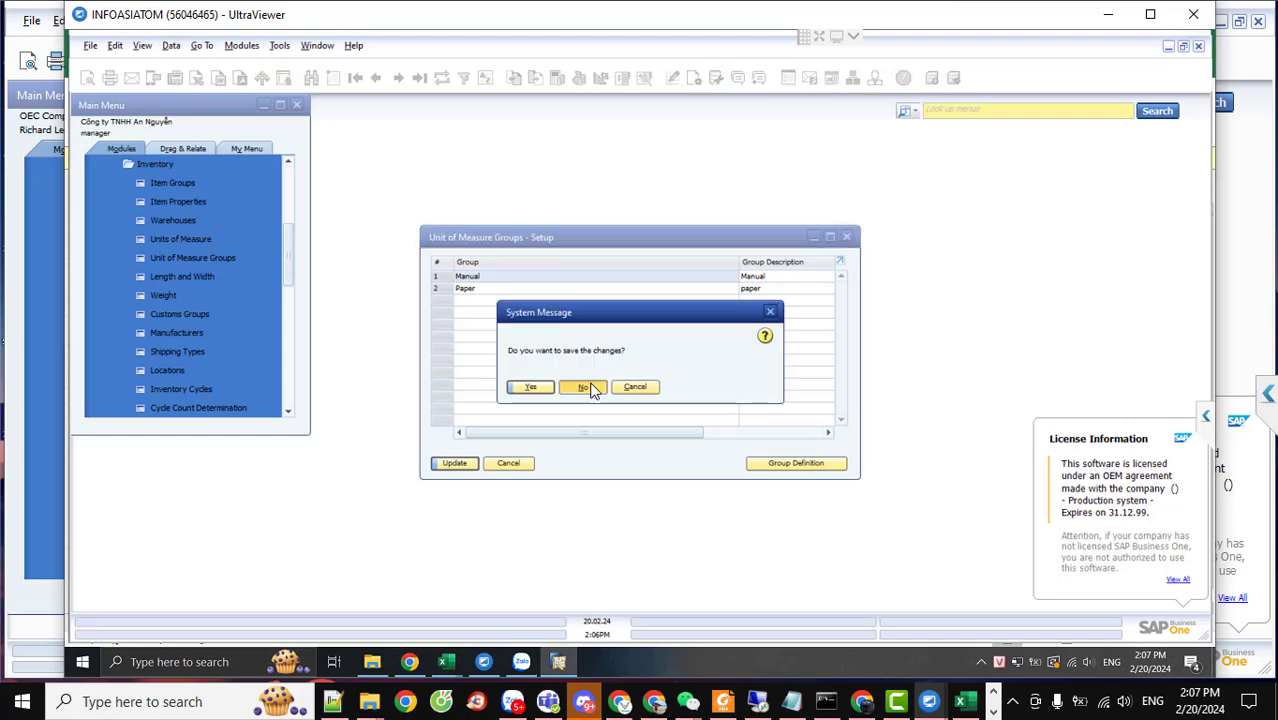
left_click(508, 463)
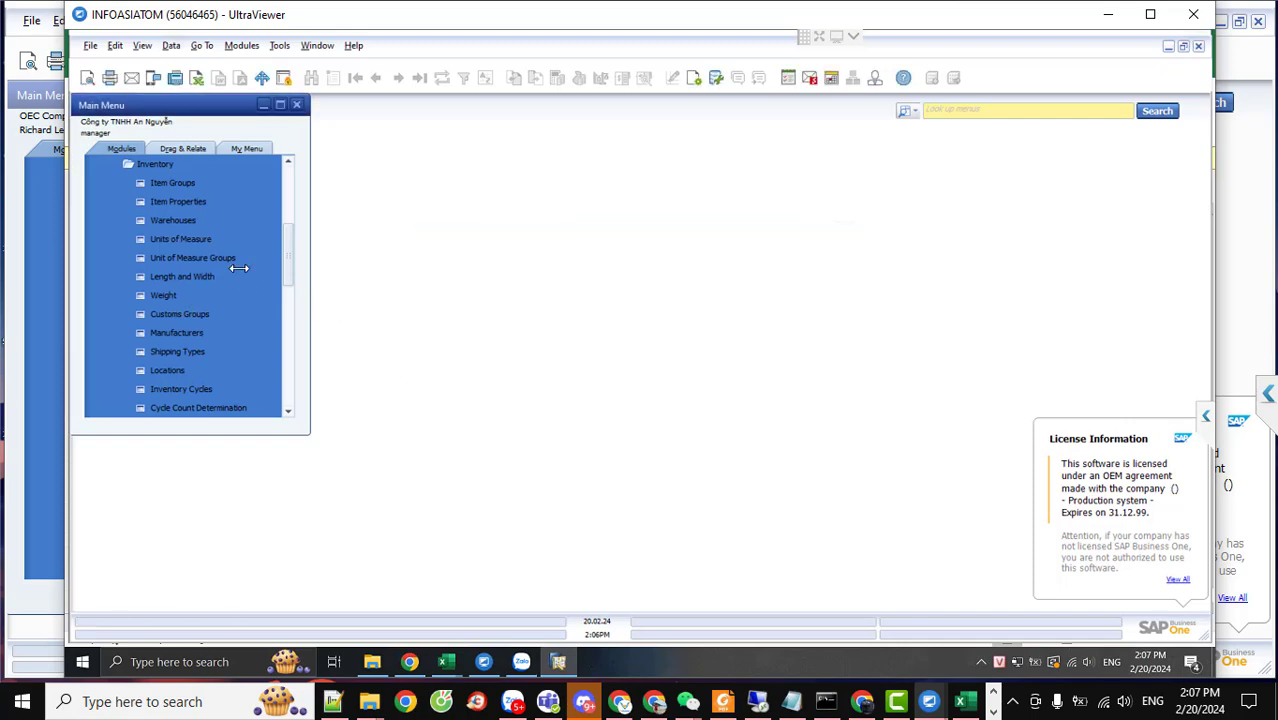
left_click(202, 239)
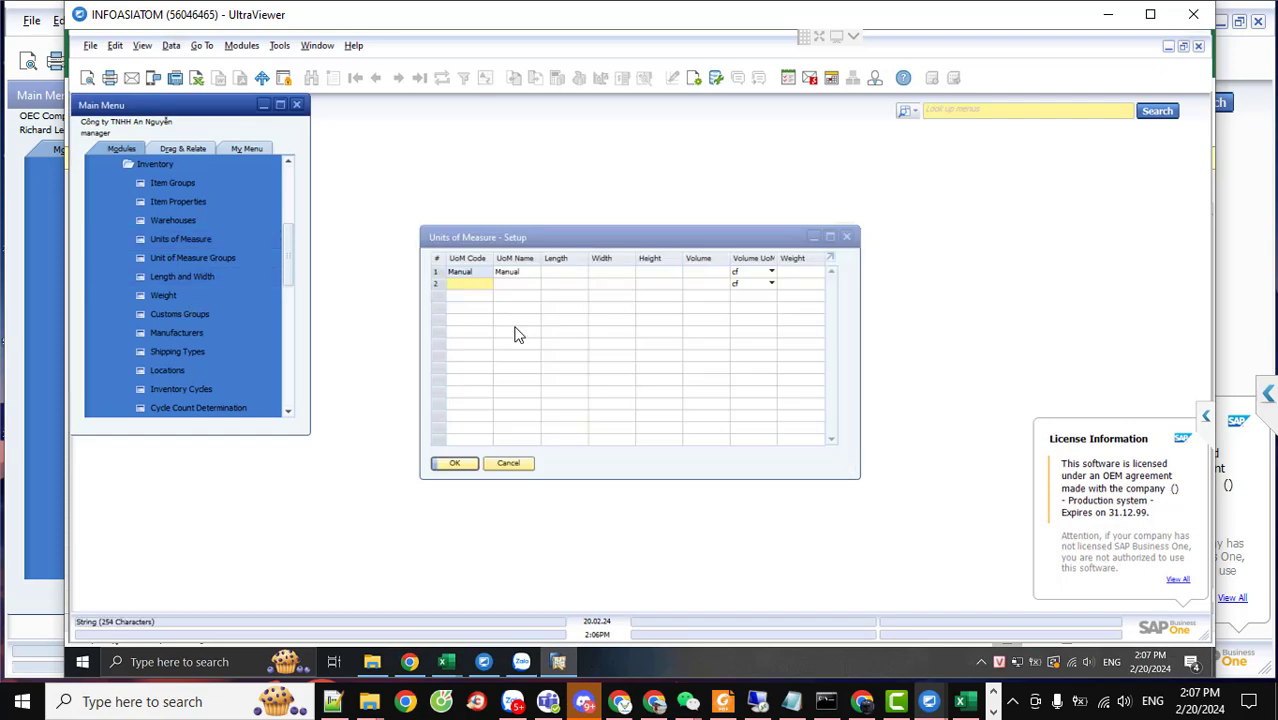
Bring the OITM workbook forward and select the unit rows from Pack to Each
mouse_move(446, 661)
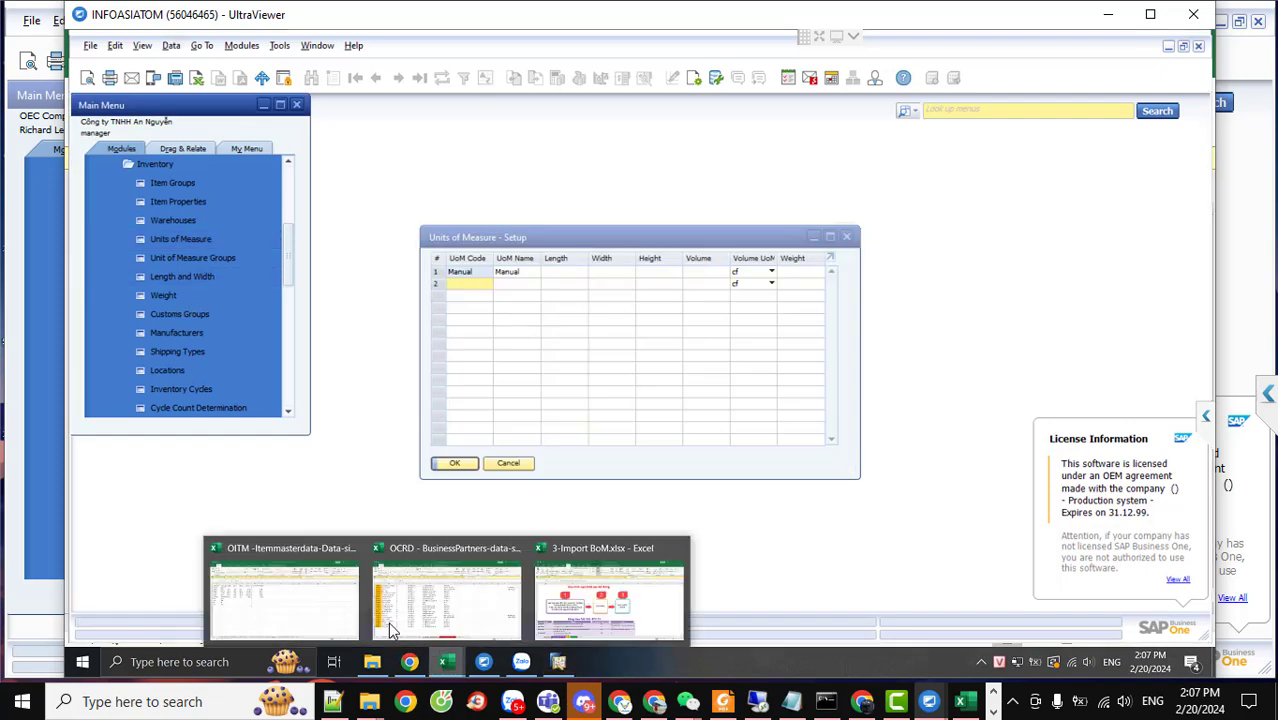
left_click(290, 617)
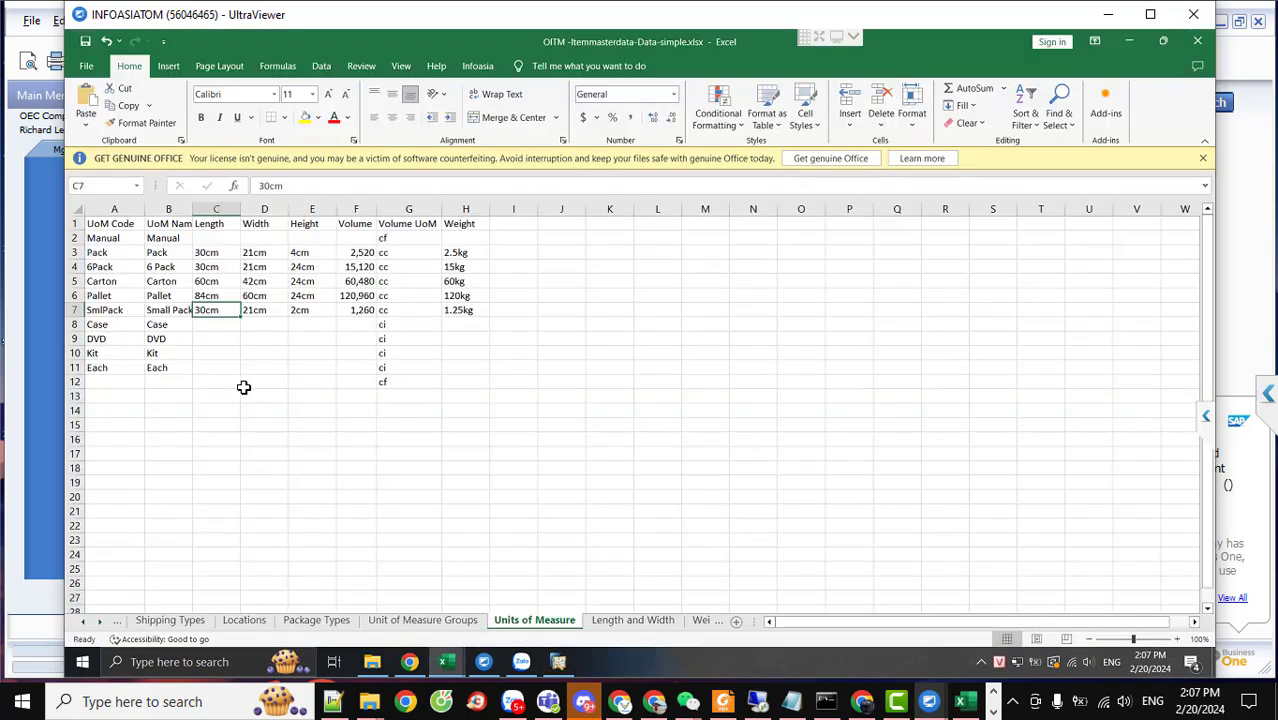
left_click(312, 354)
left_click_drag(105, 252, 462, 369)
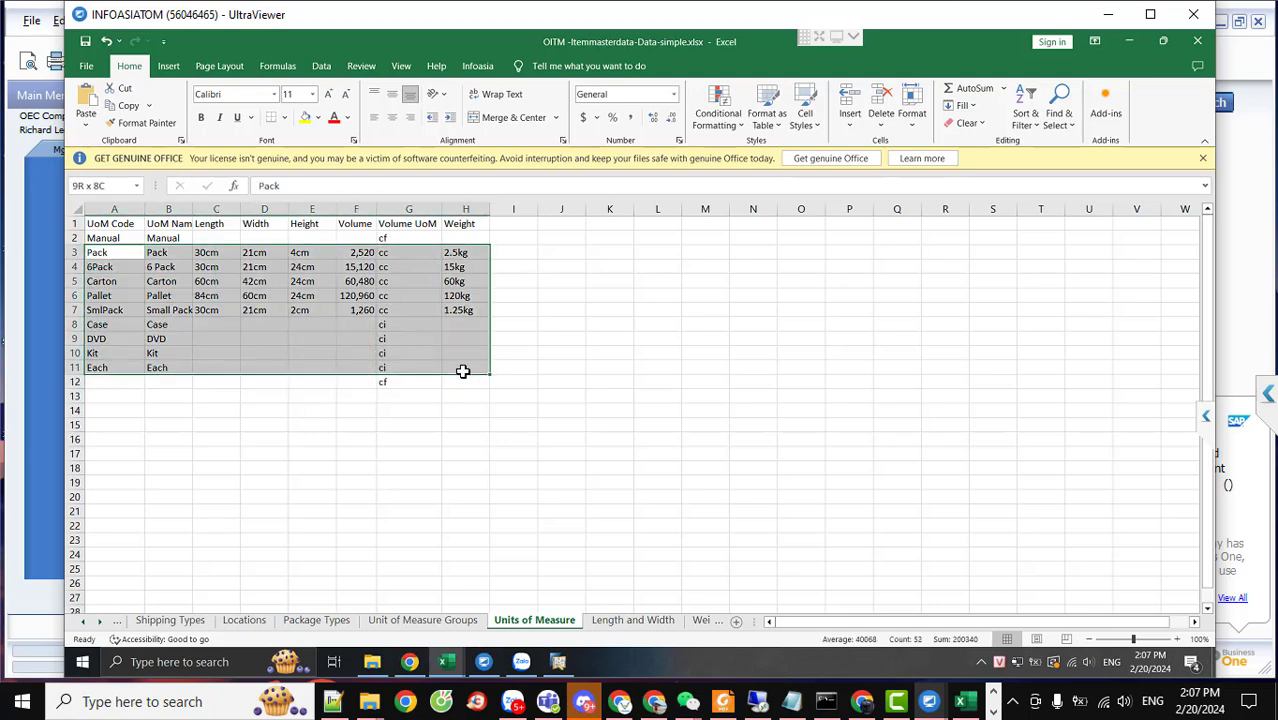
Review the Length and Width and Weight sheets, then go to the 3.OITM item sheet
left_click(616, 626)
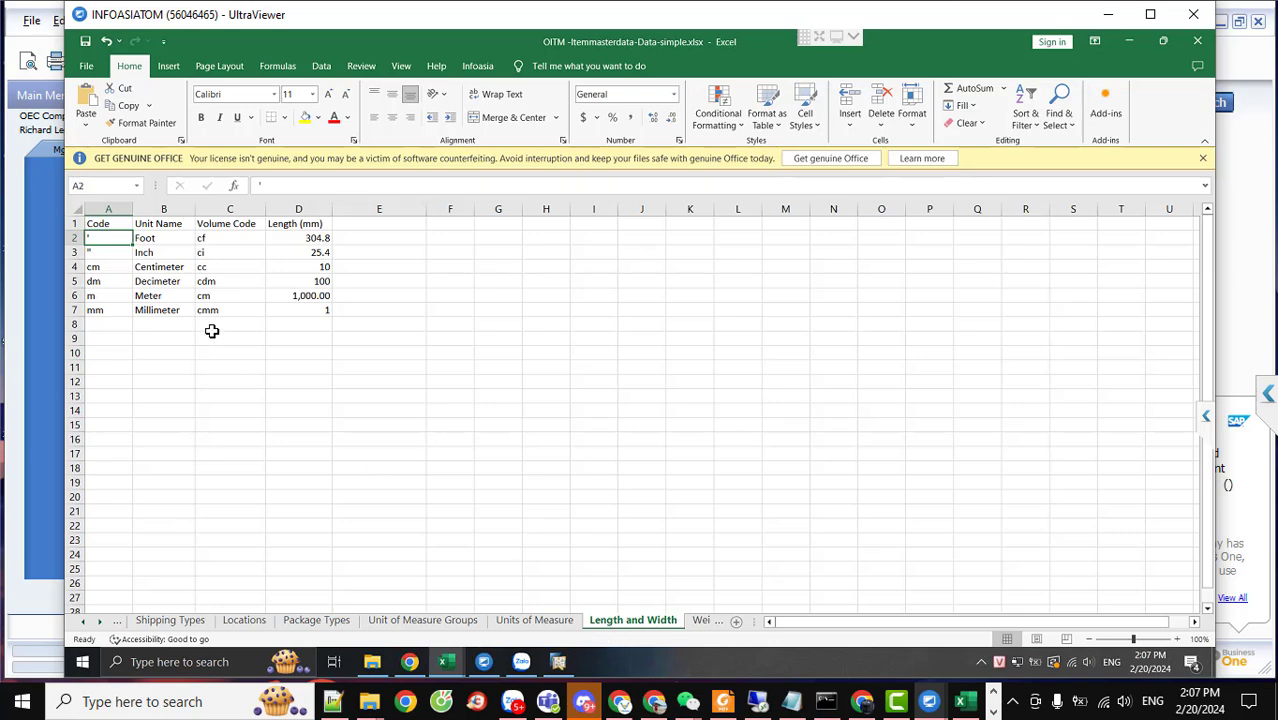
left_click(701, 621)
left_click_drag(99, 238, 230, 324)
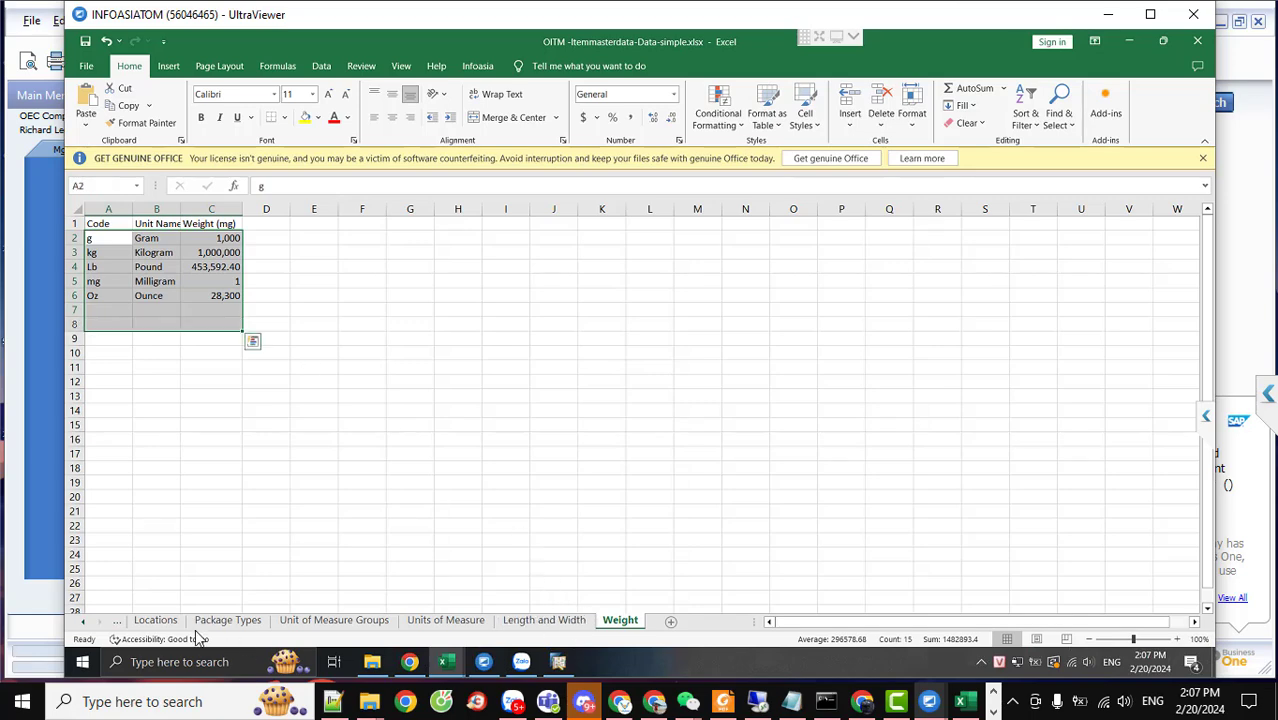
left_click(86, 621)
left_click(87, 618)
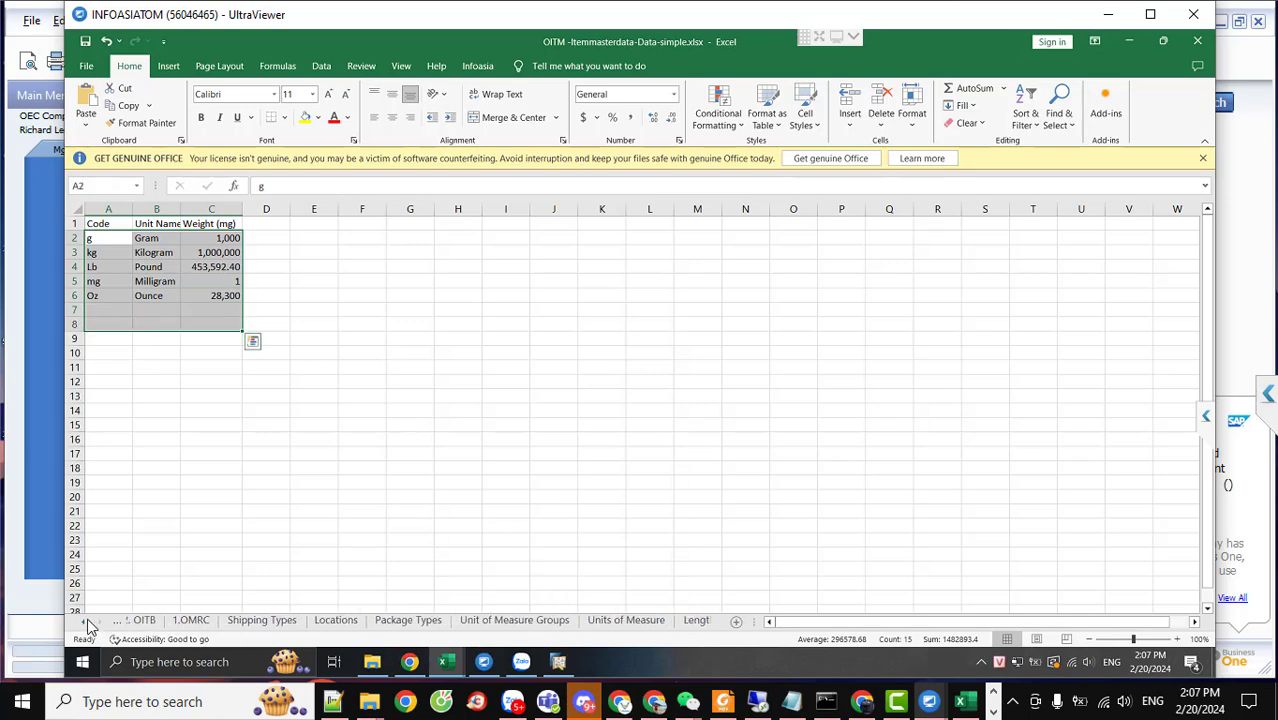
left_click(87, 618)
left_click(148, 621)
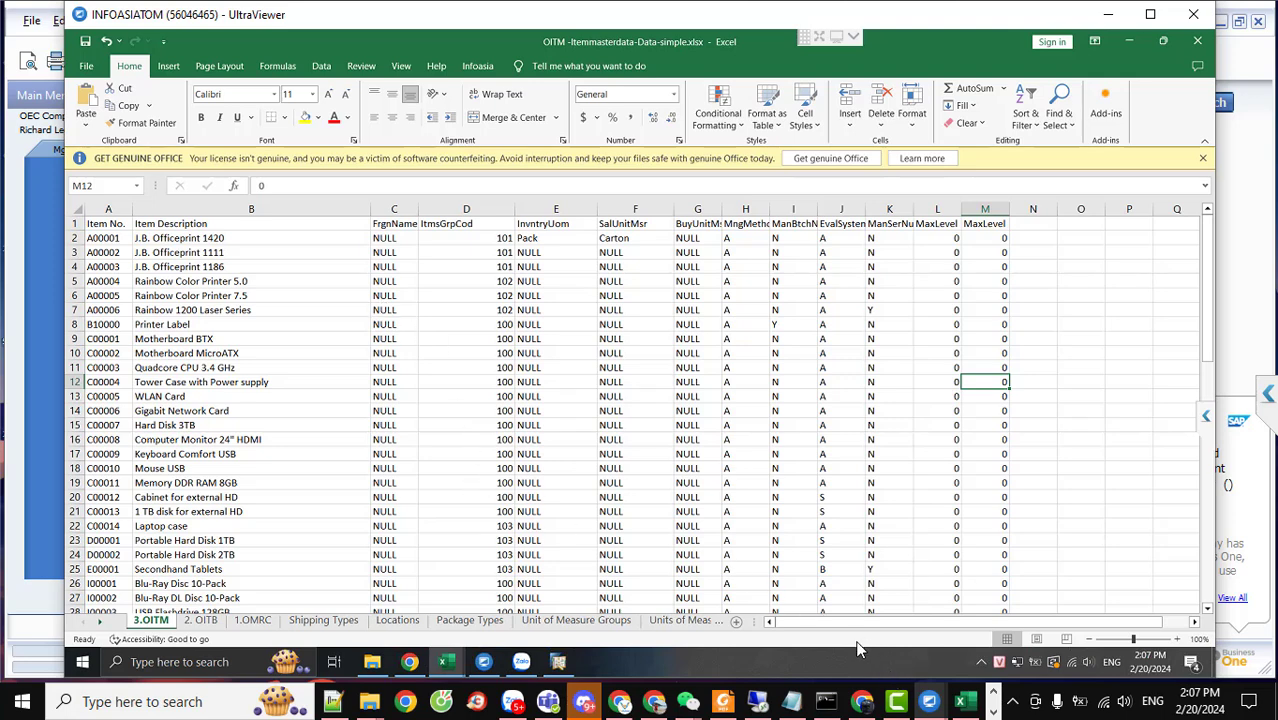
Cancel Units of Measure setup, then refresh the Choose Company list and cancel without switching
left_click(558, 662)
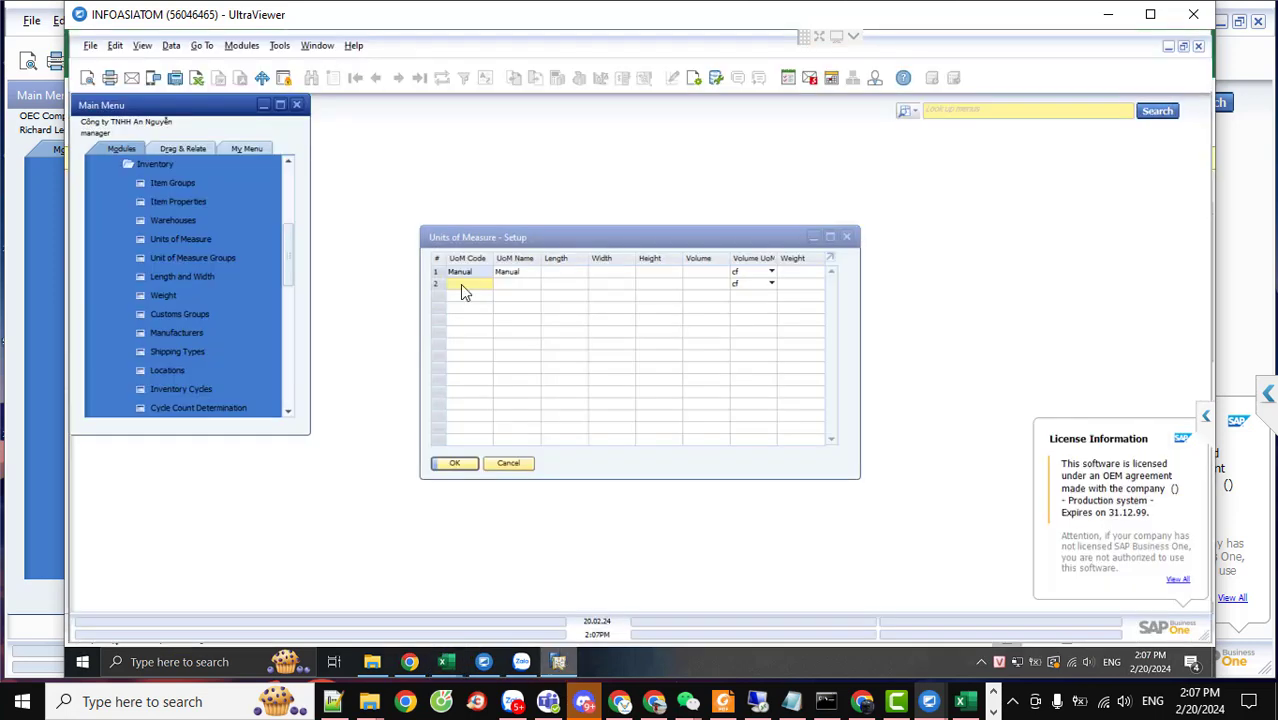
left_click(508, 463)
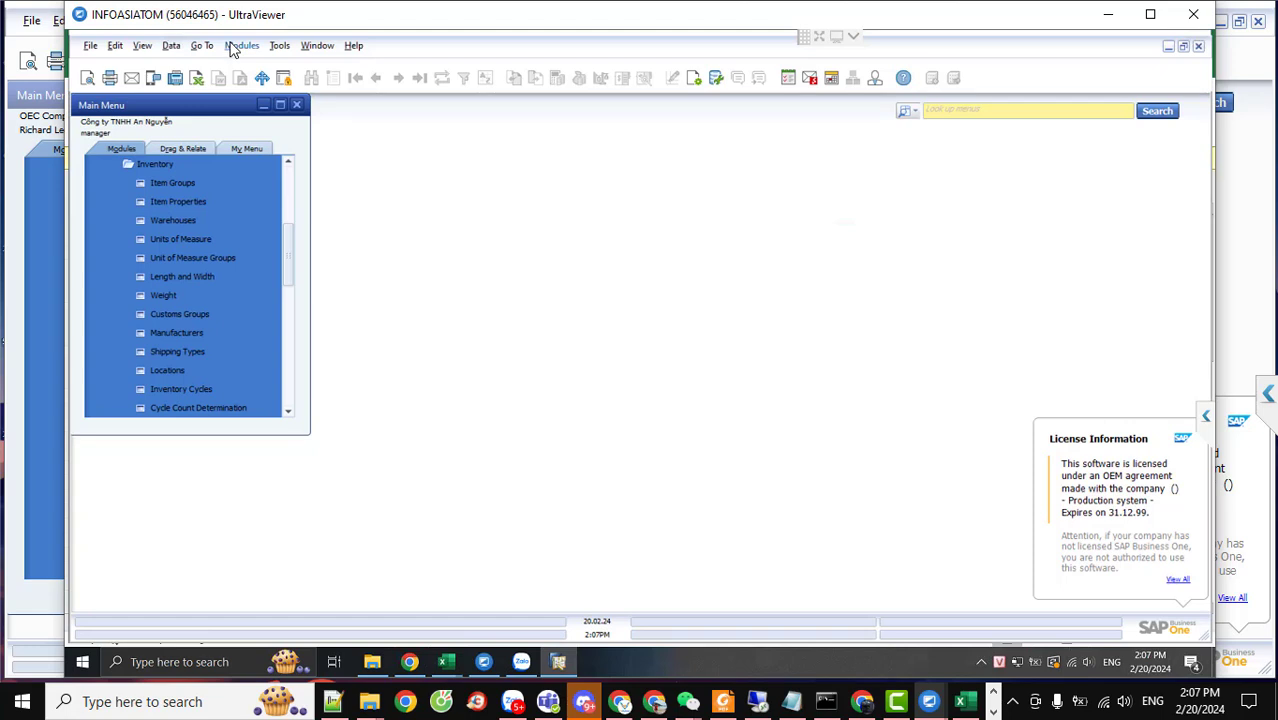
left_click(240, 46)
key("Escape")
left_click(241, 46)
mouse_move(300, 69)
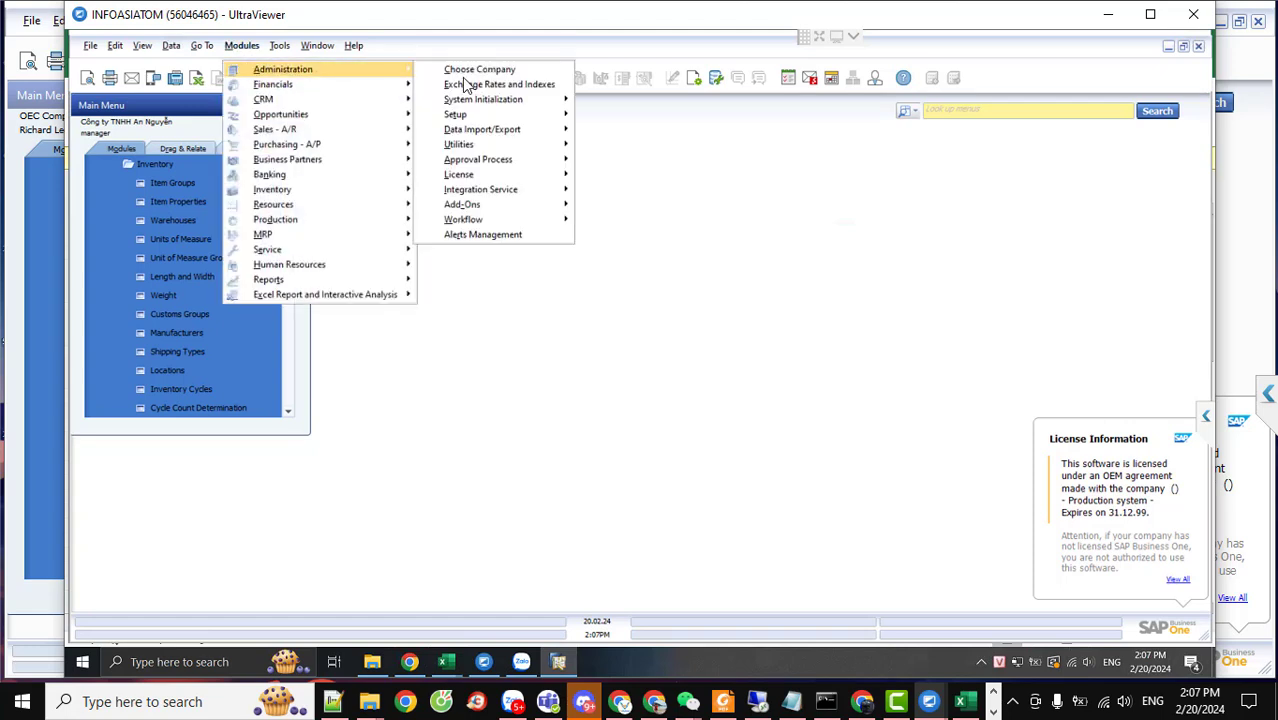
left_click(476, 70)
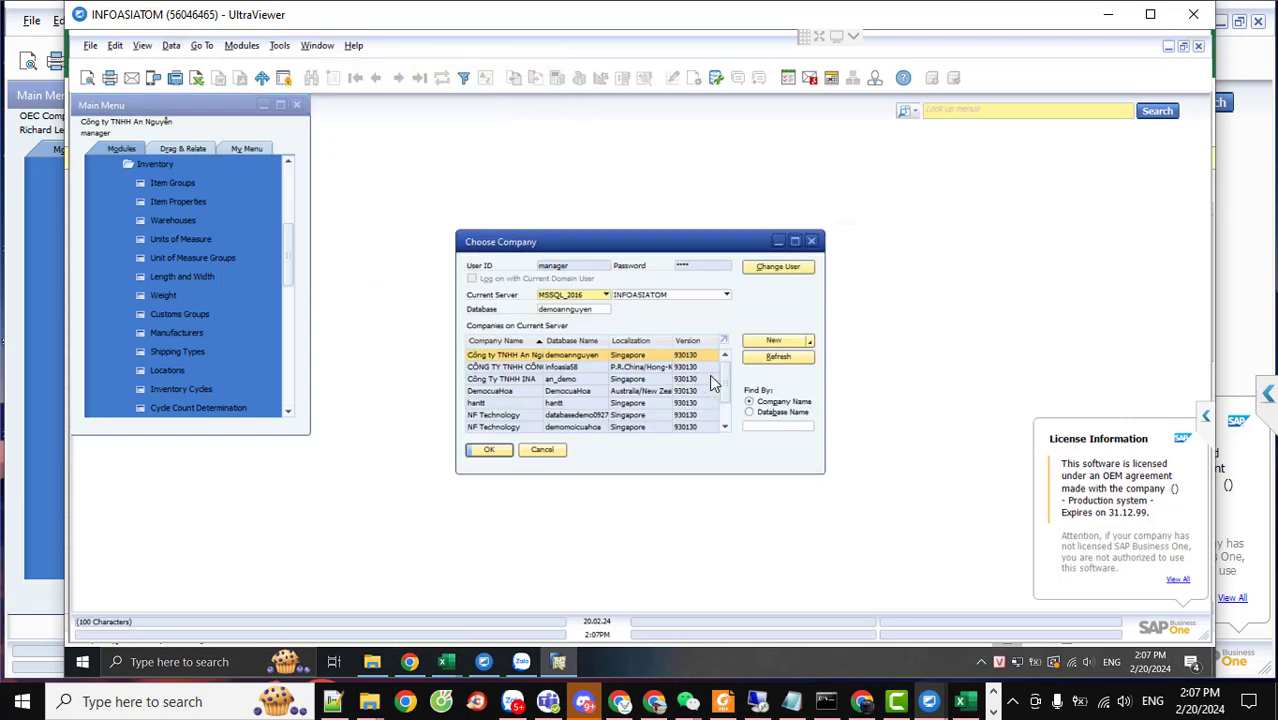
scroll(702, 394, "down", 1)
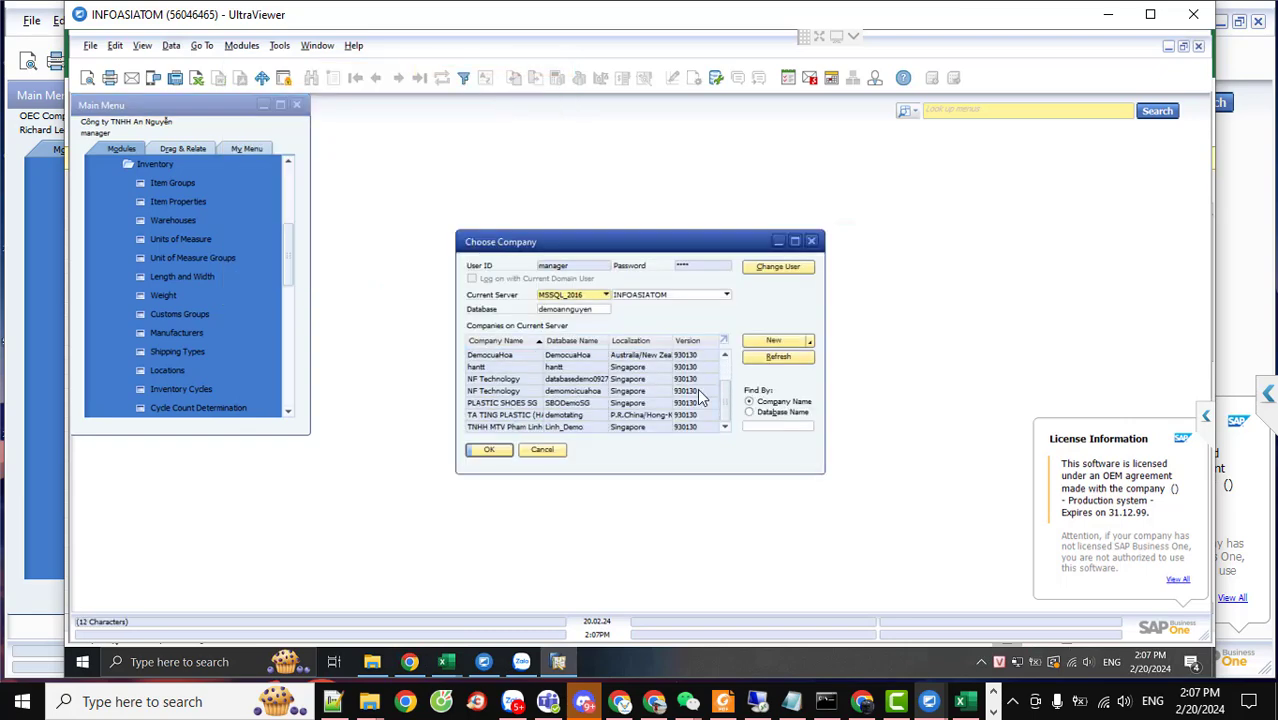
left_click(762, 360)
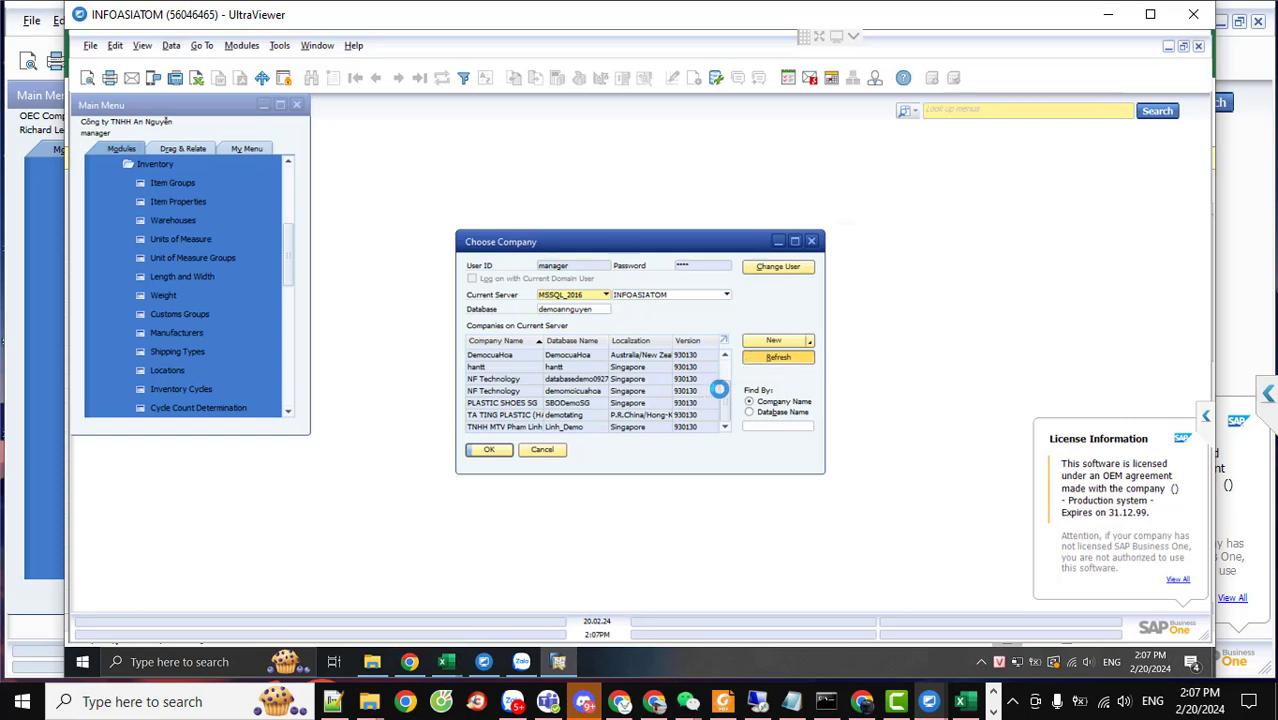
scroll(702, 405, "down", 1)
left_click(540, 450)
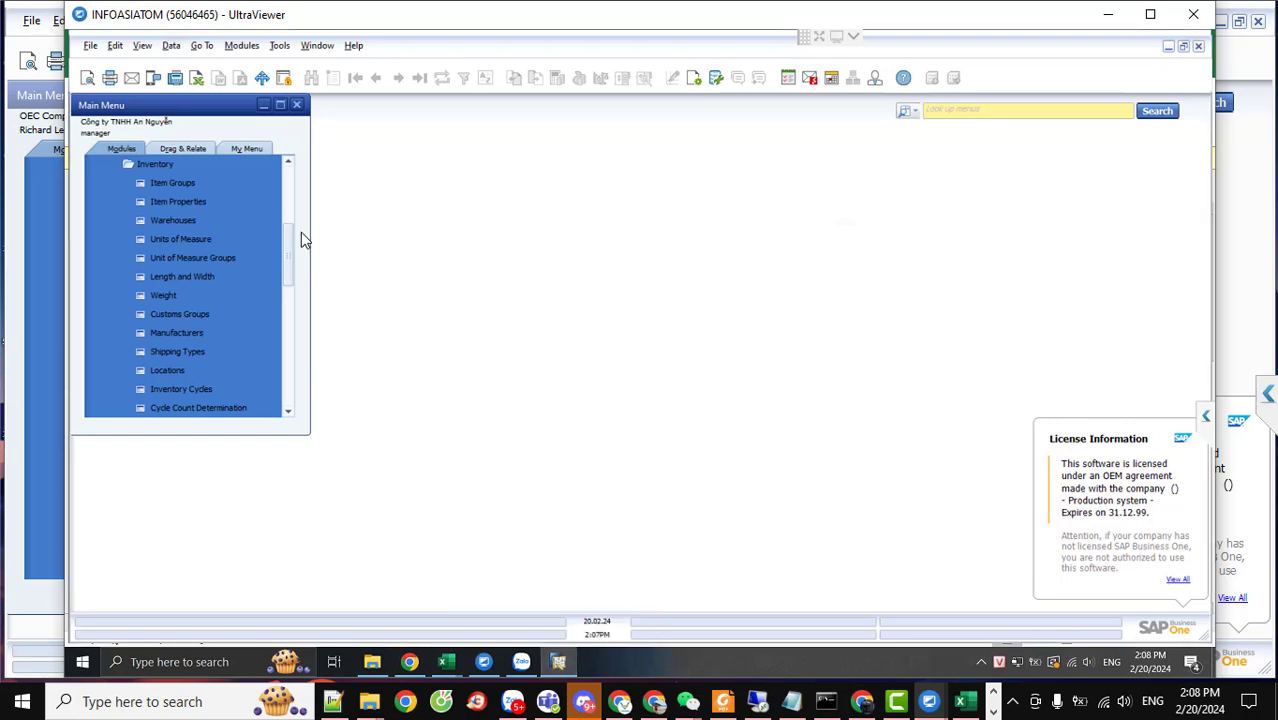
Bring the OITM workbook's 3.OITM sheet back to the front
scroll(285, 240, "up", 3)
scroll(282, 185, "up", 2)
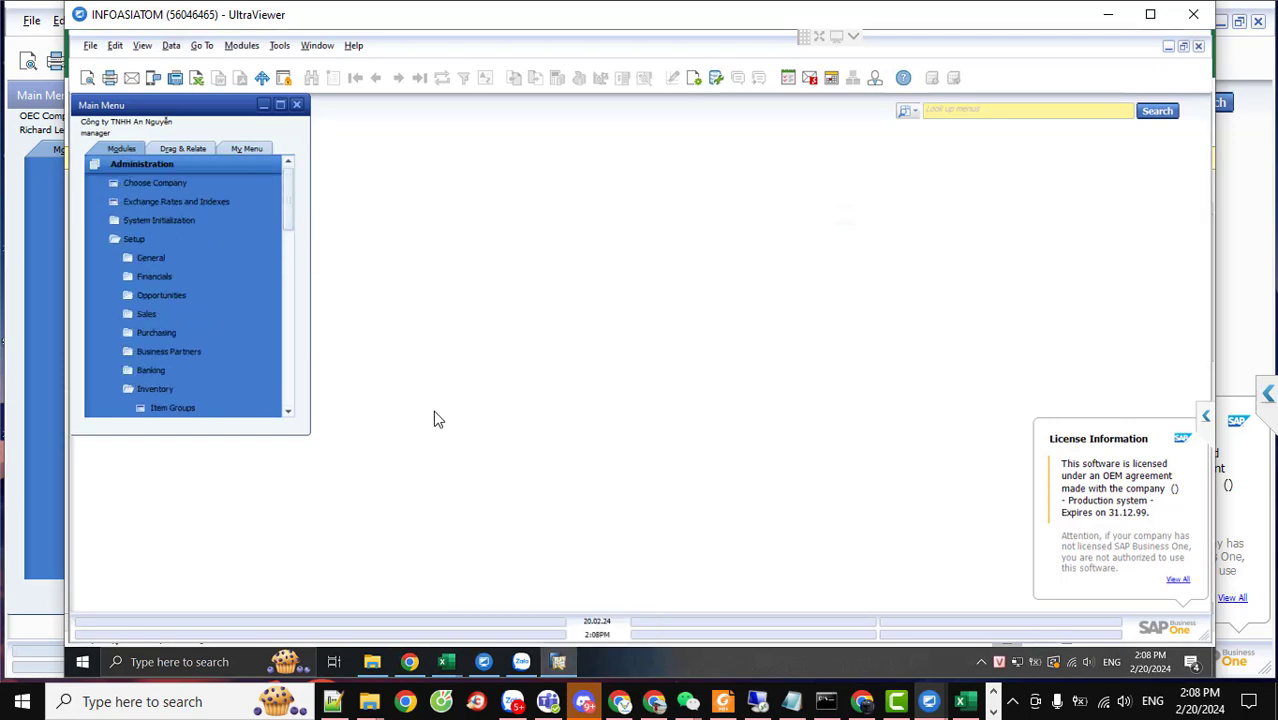
mouse_move(446, 664)
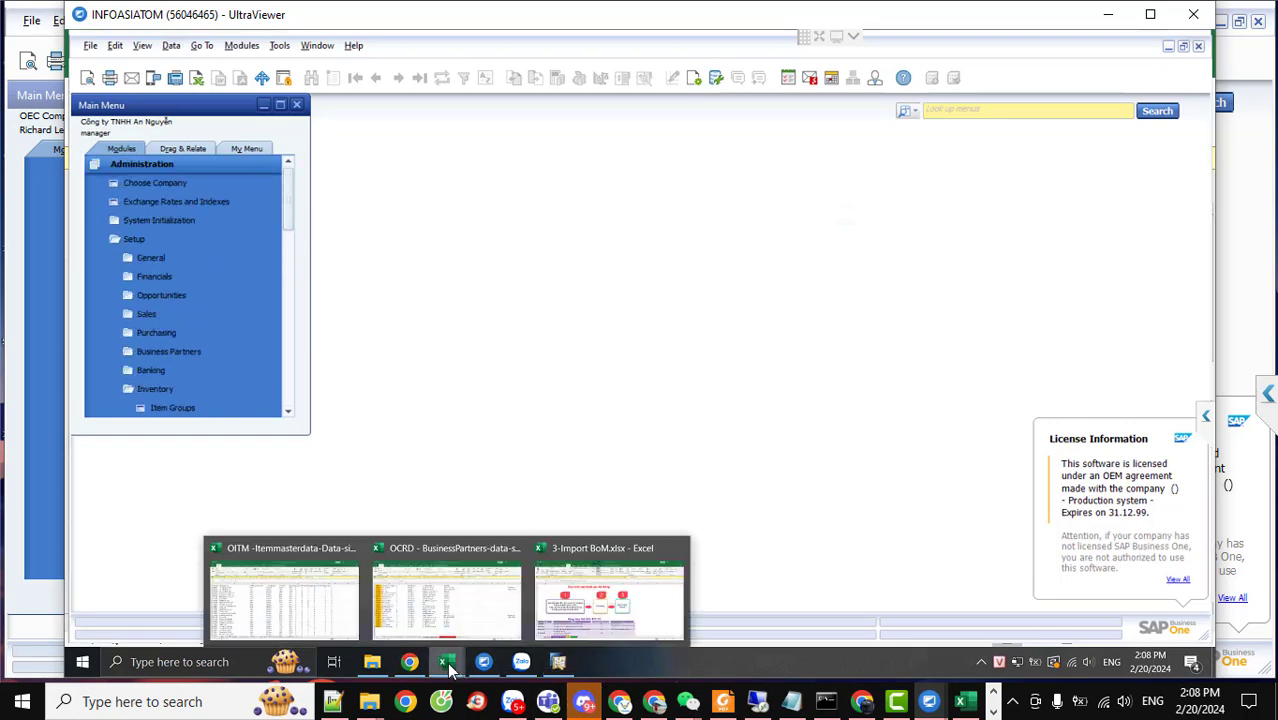
left_click(265, 615)
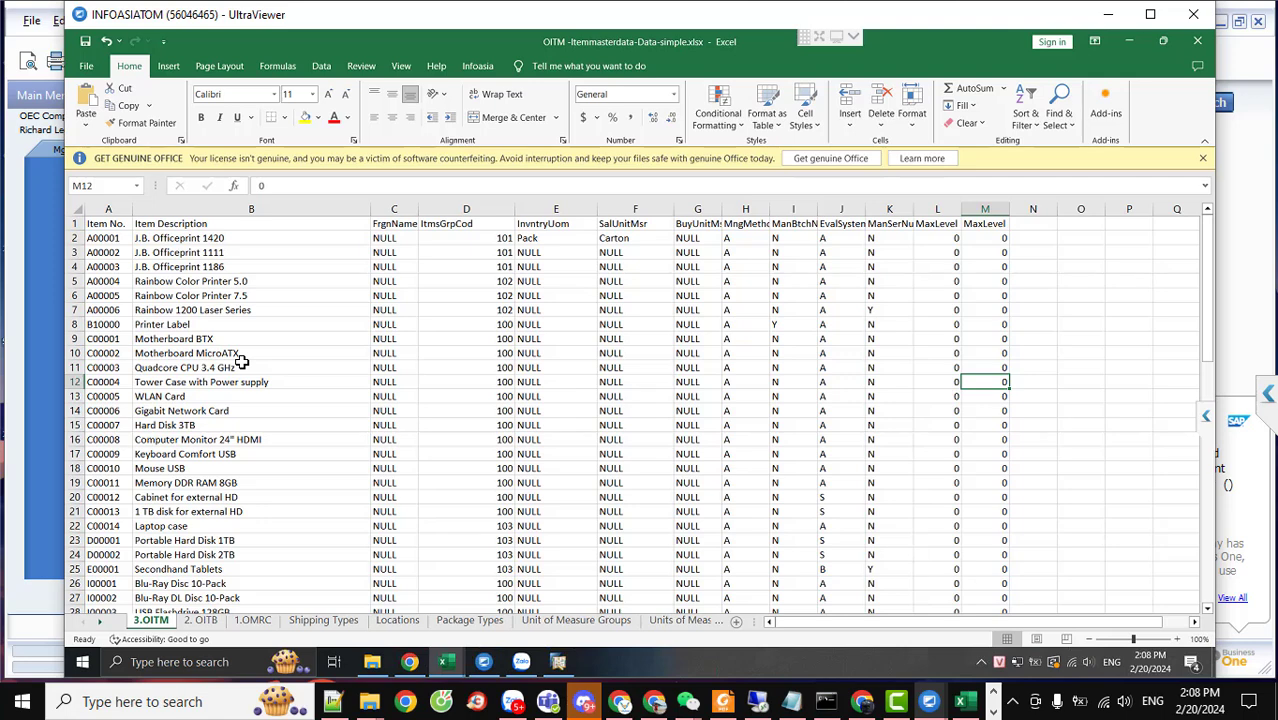
Return to SAP Business One after reviewing the items' inventory and sales units
left_click(558, 661)
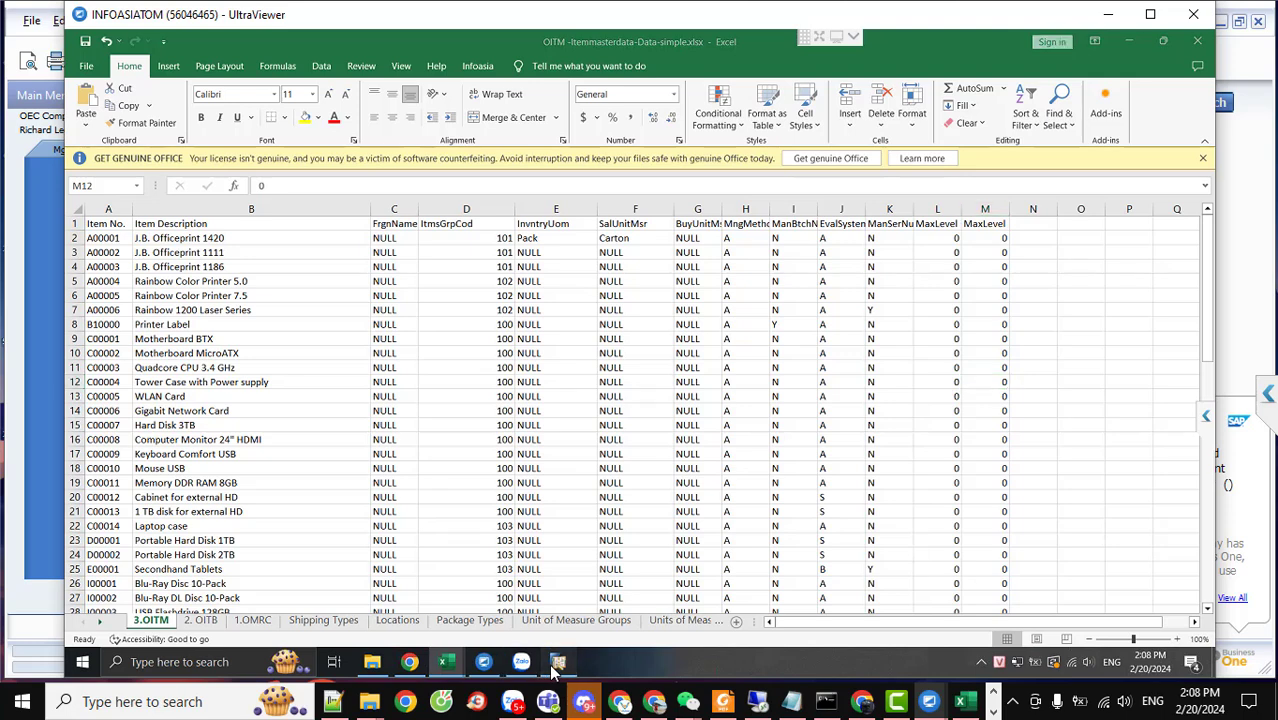
Collapse the Setup folder and the Administration module in the Main Menu Modules list
left_click(128, 238)
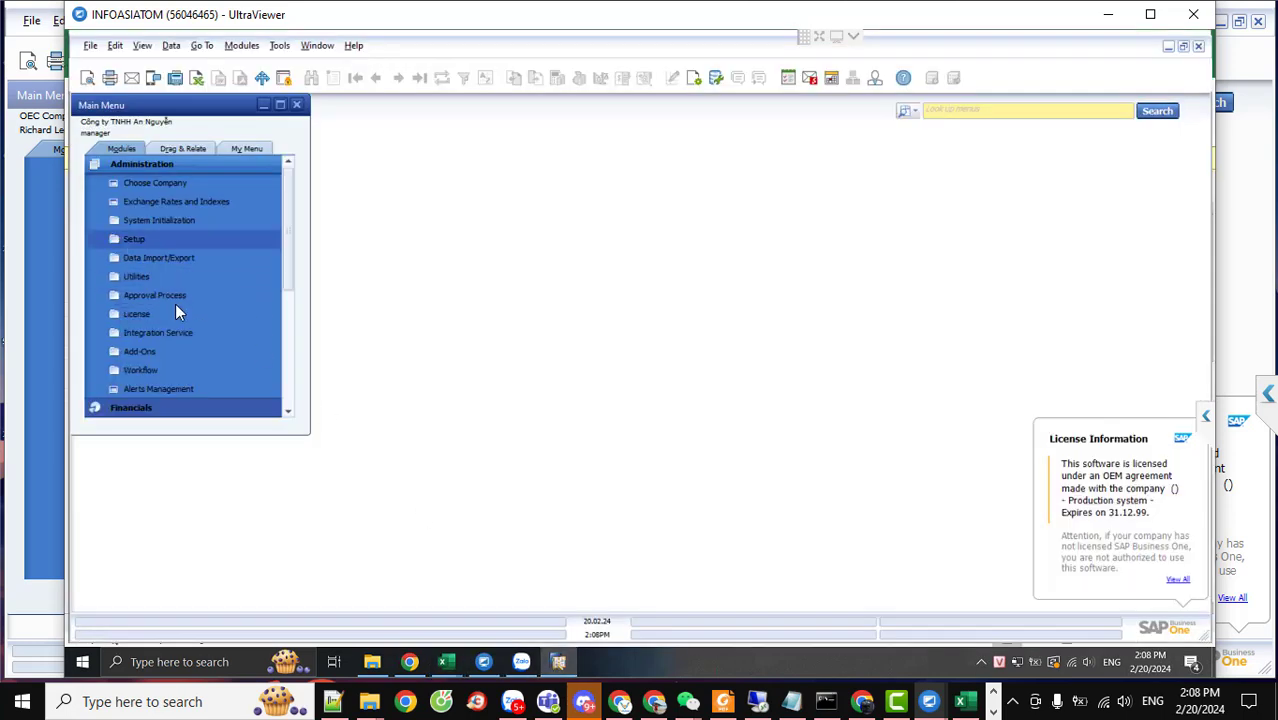
left_click(209, 345)
left_click(209, 345)
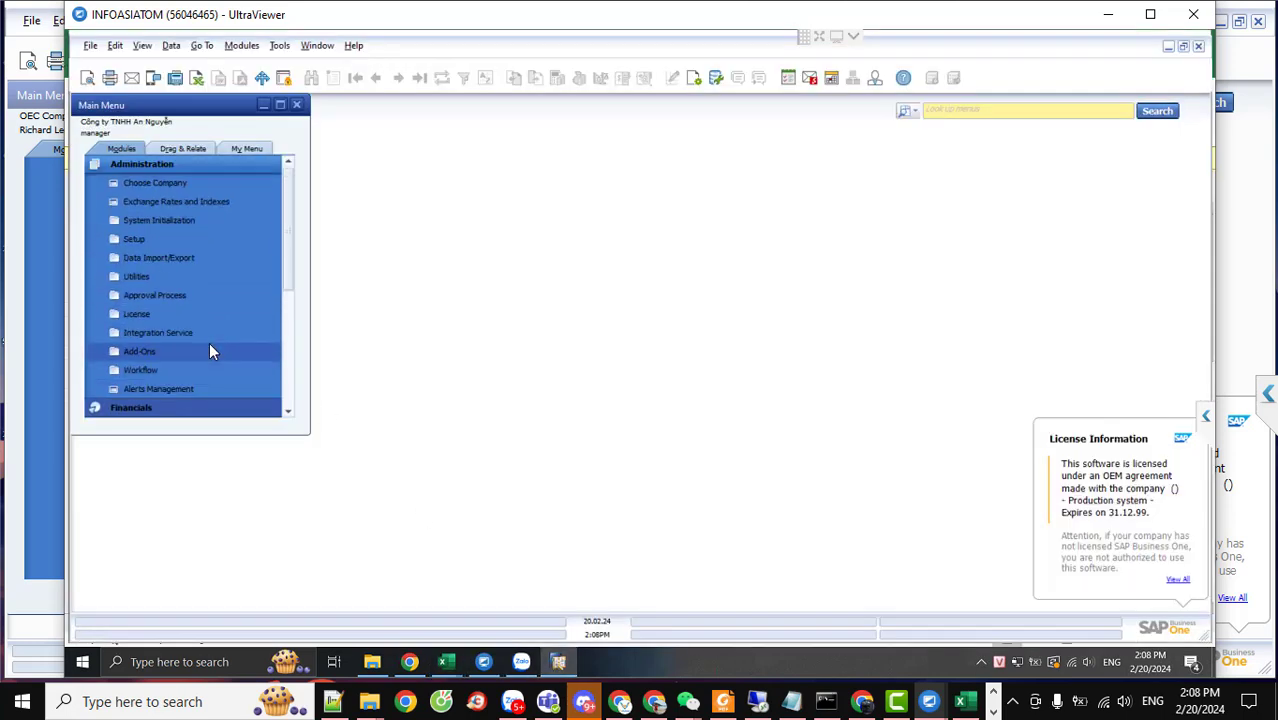
scroll(210, 346, "down", 1)
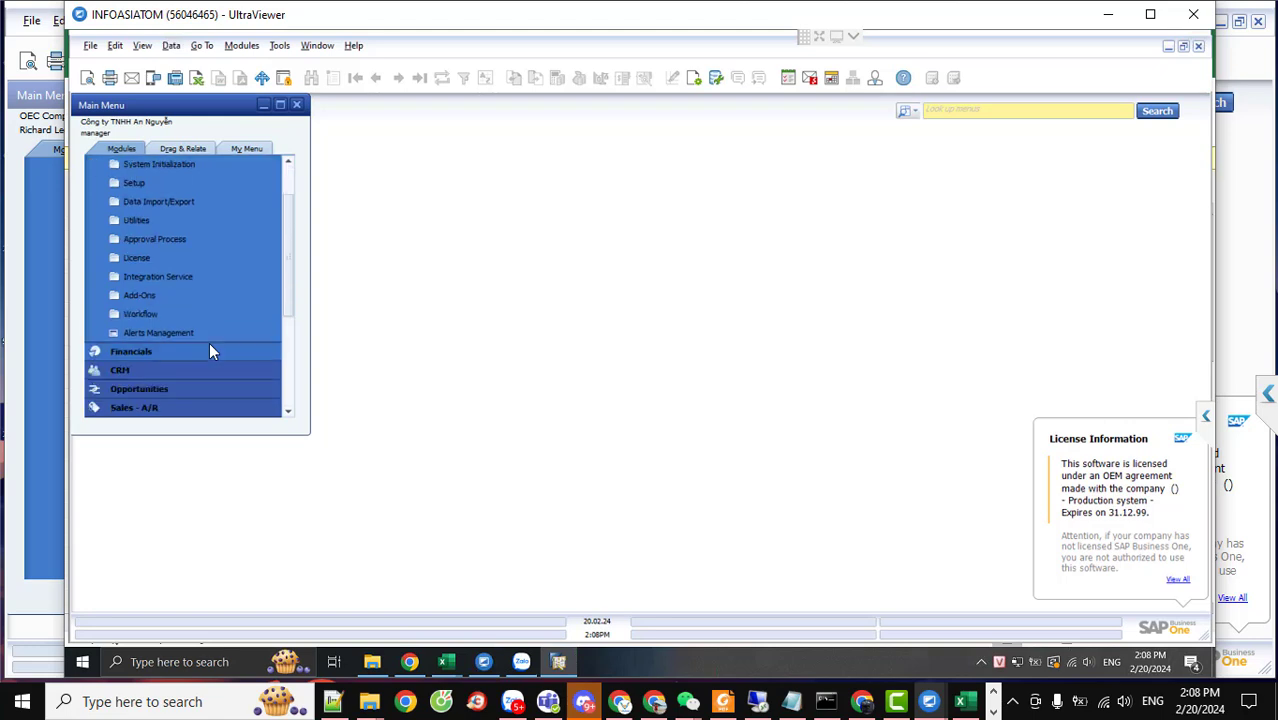
scroll(286, 189, "up", 1)
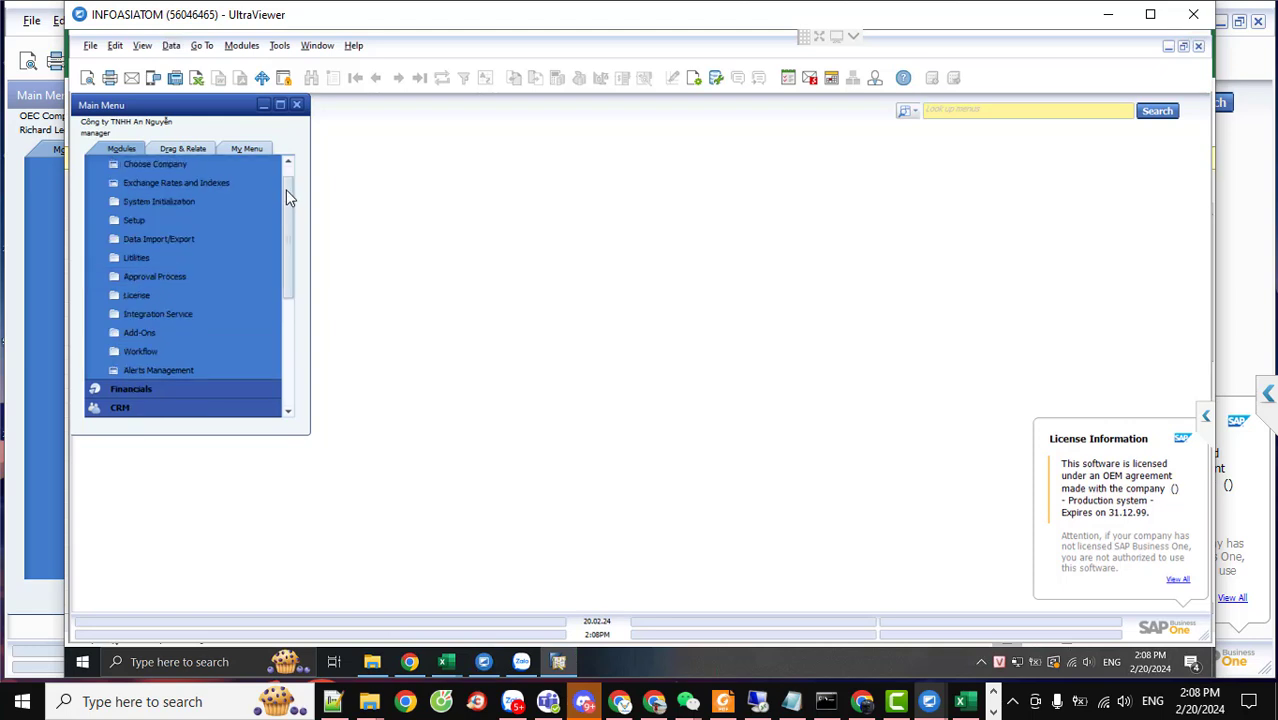
scroll(286, 189, "up", 1)
left_click(149, 167)
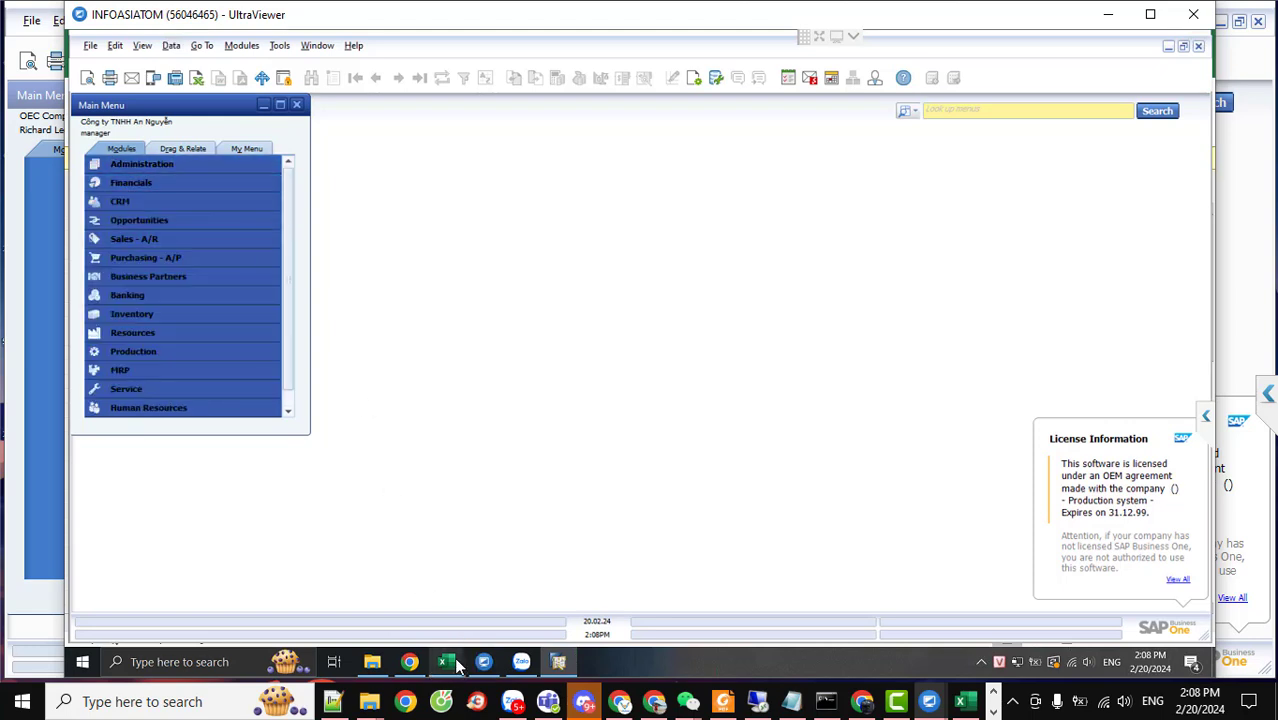
Bring the OITM workbook forward and show its Locations sheet of warehouses
mouse_move(455, 665)
left_click(305, 608)
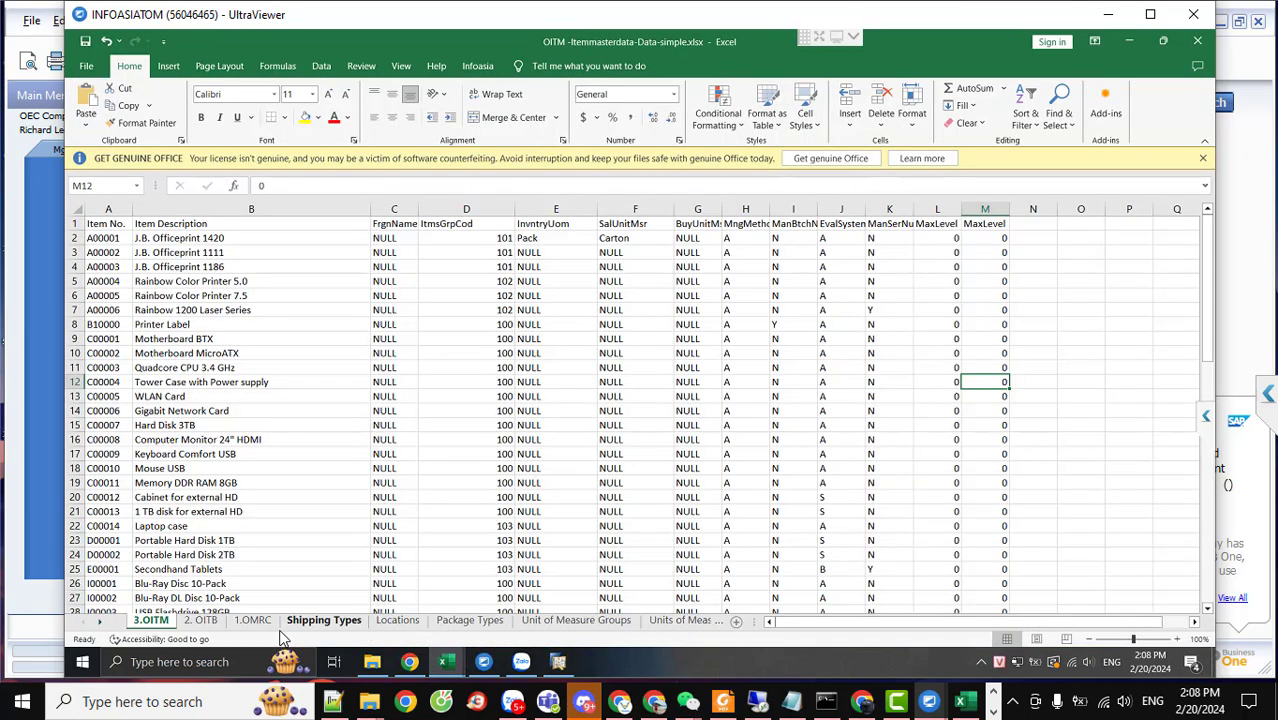
left_click(398, 624)
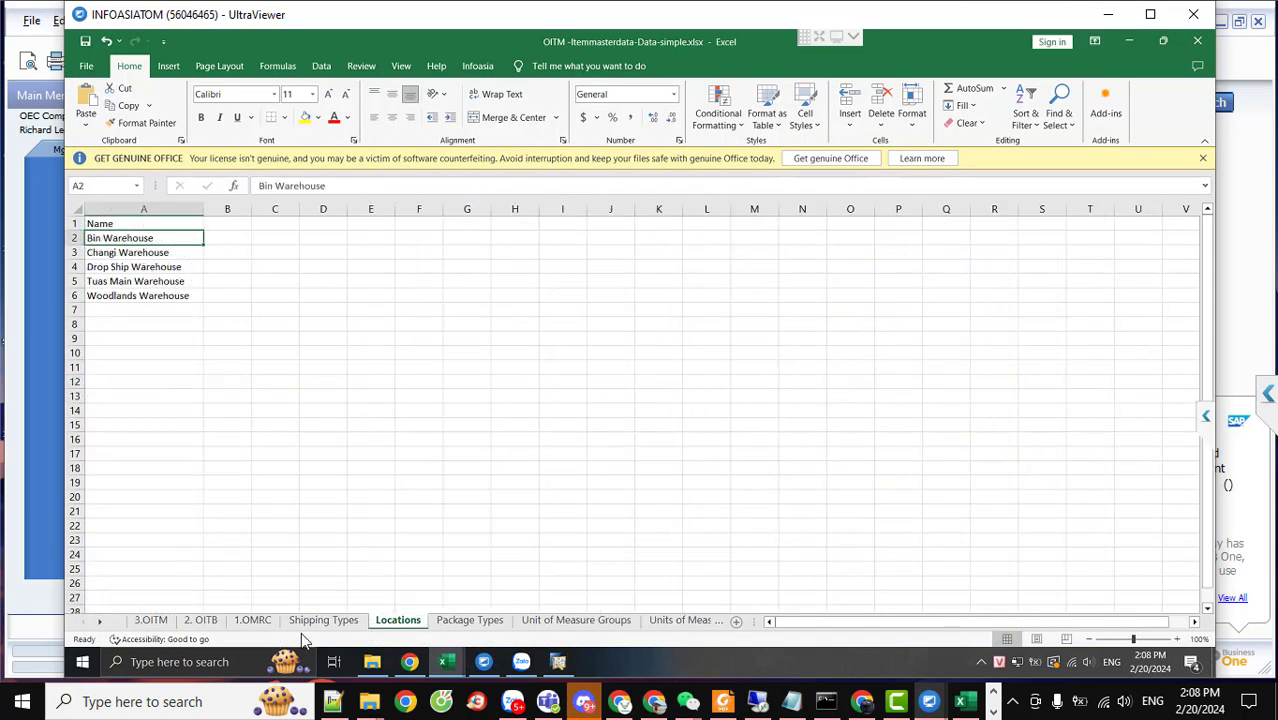
left_click(100, 622)
left_click(100, 622)
left_click(100, 622)
left_click(100, 622)
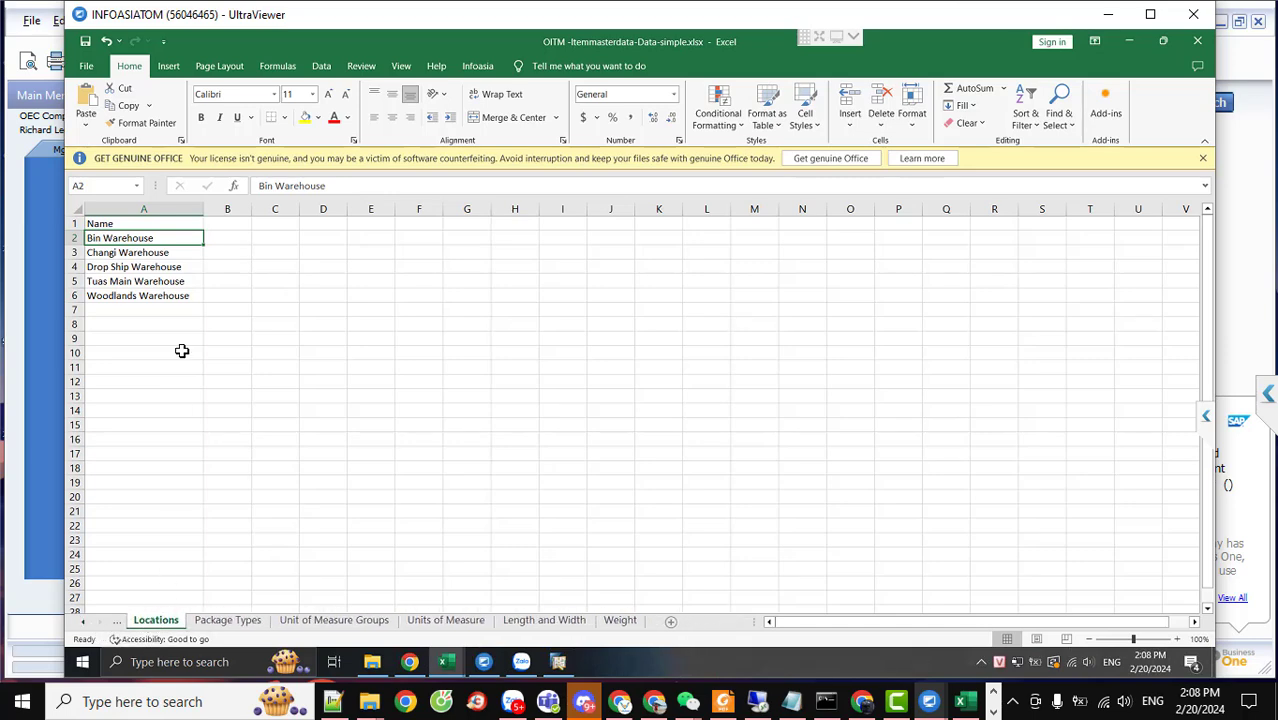
Select the warehouse names Bin Warehouse to Woodlands Warehouse, then clear the selection
left_click(160, 296)
left_click_drag(148, 241, 168, 305)
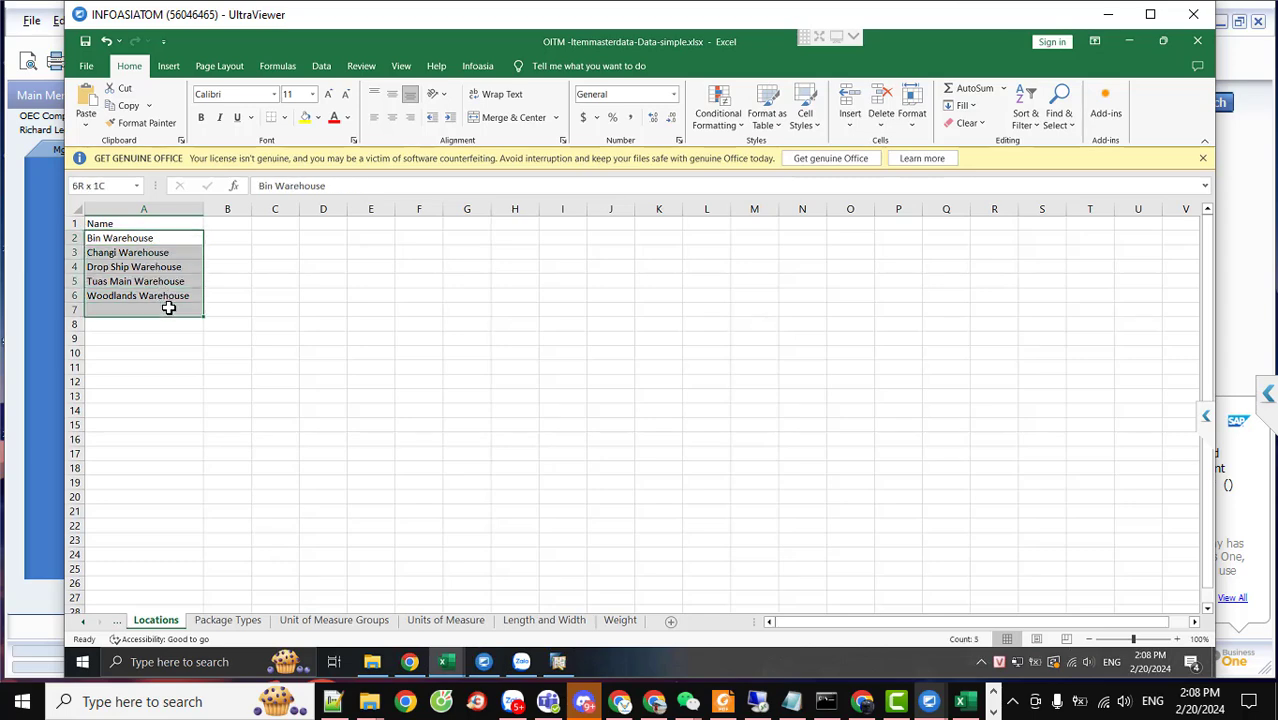
left_click(436, 438)
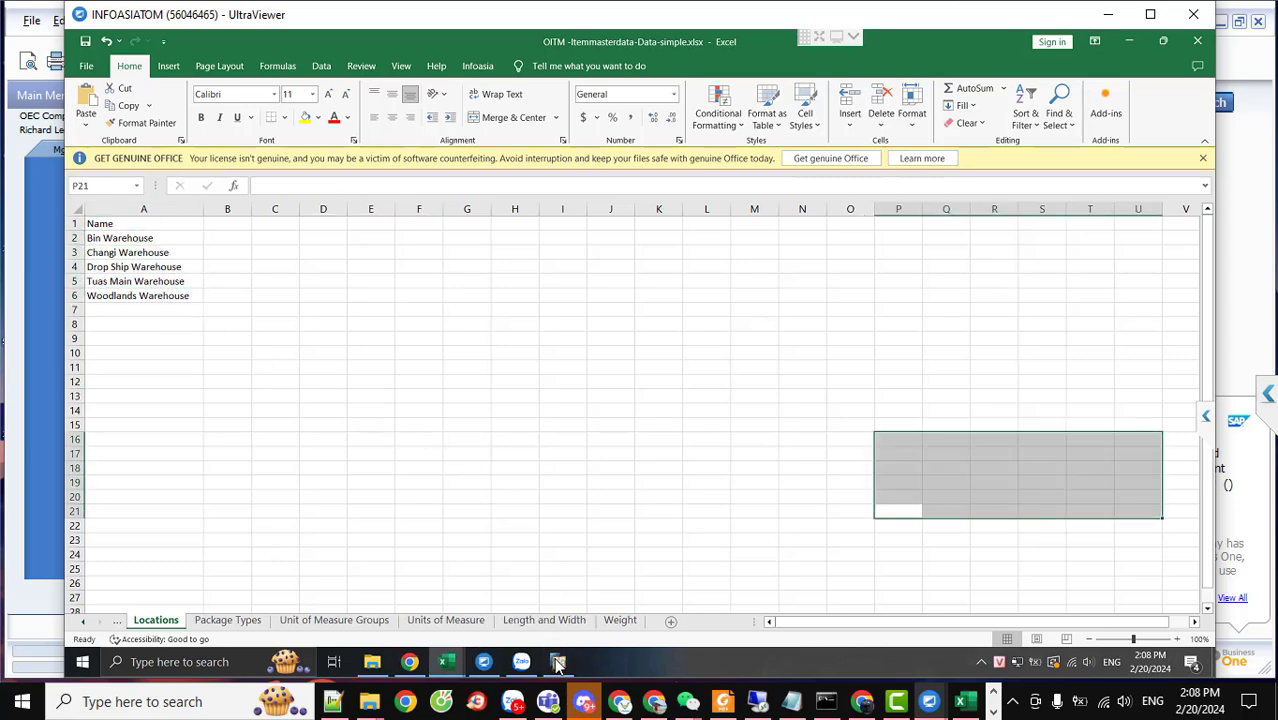
mouse_move(560, 665)
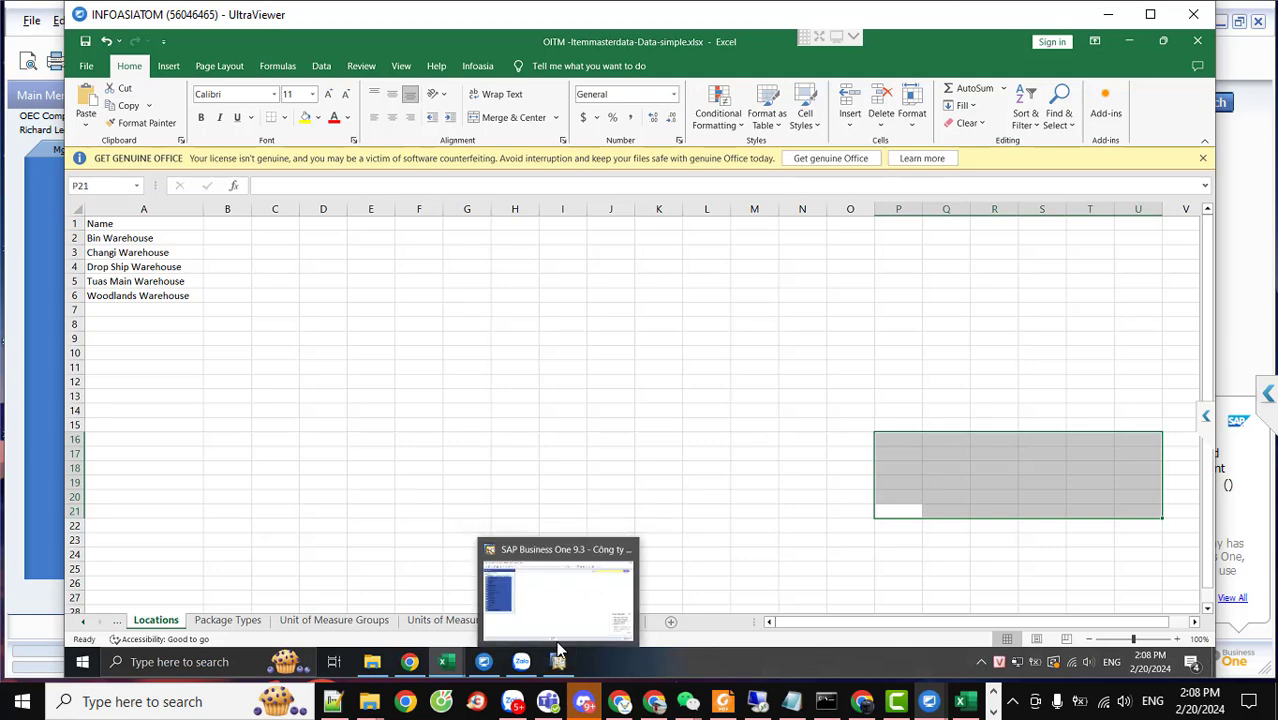
left_click(821, 426)
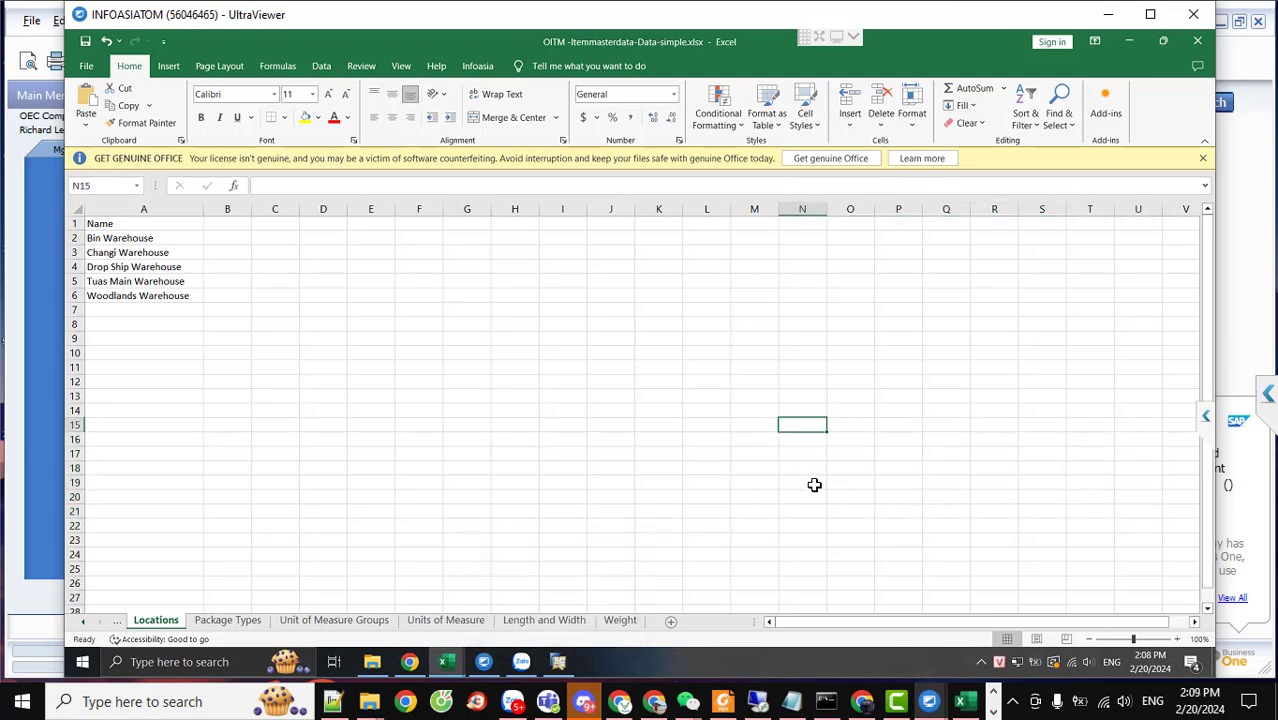